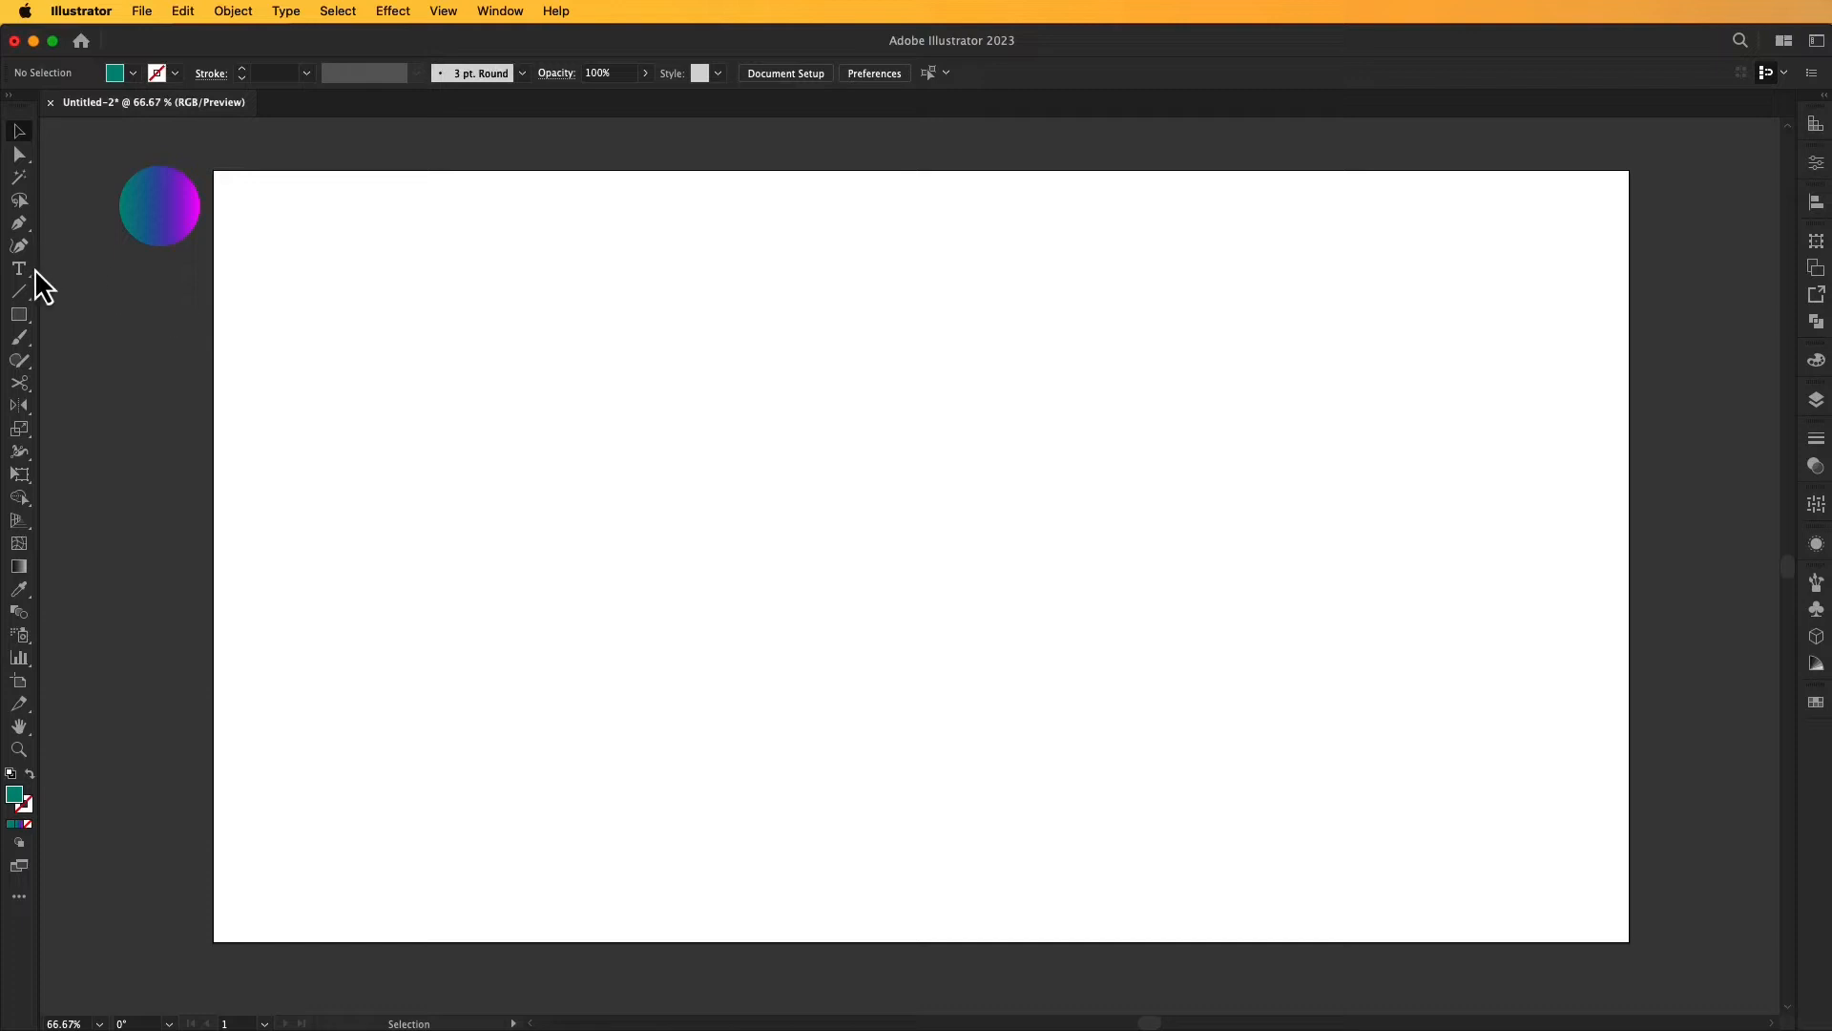
- Add the letter M as text in the artboard's upper middle and enlarge it to about 407 pt
left_click(19, 268)
left_click(850, 437)
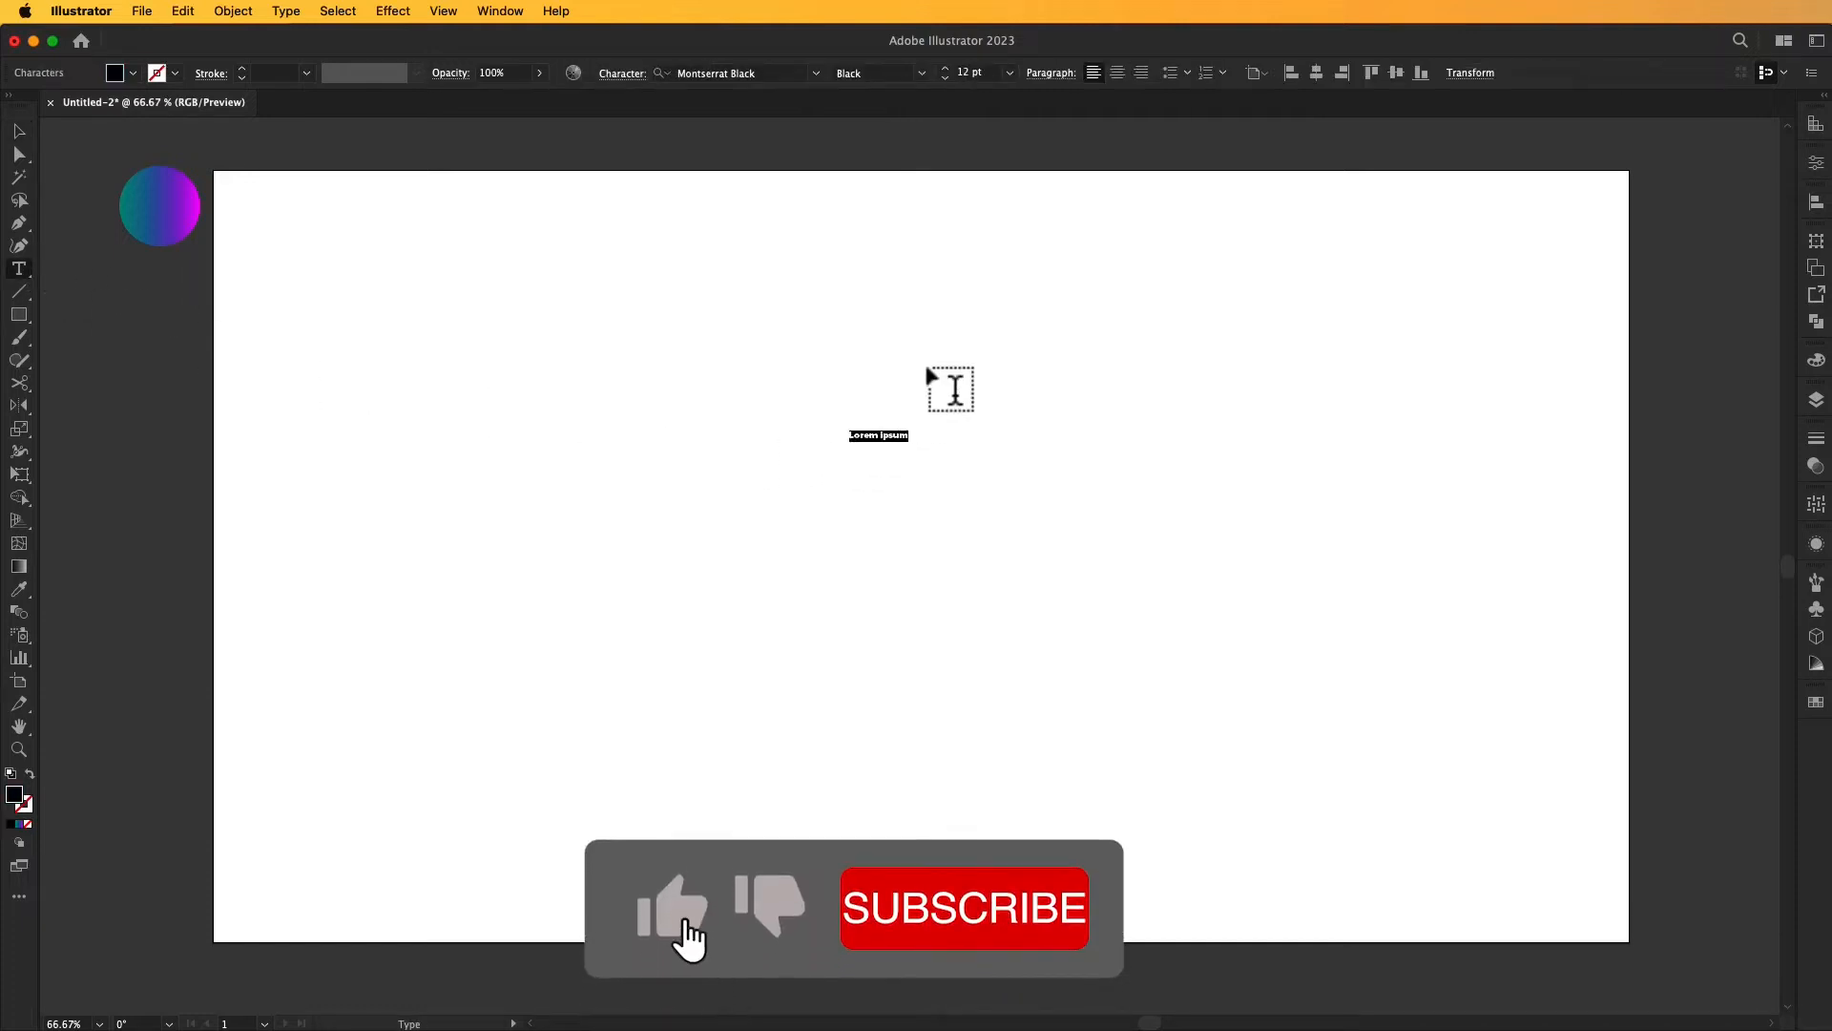
type("M")
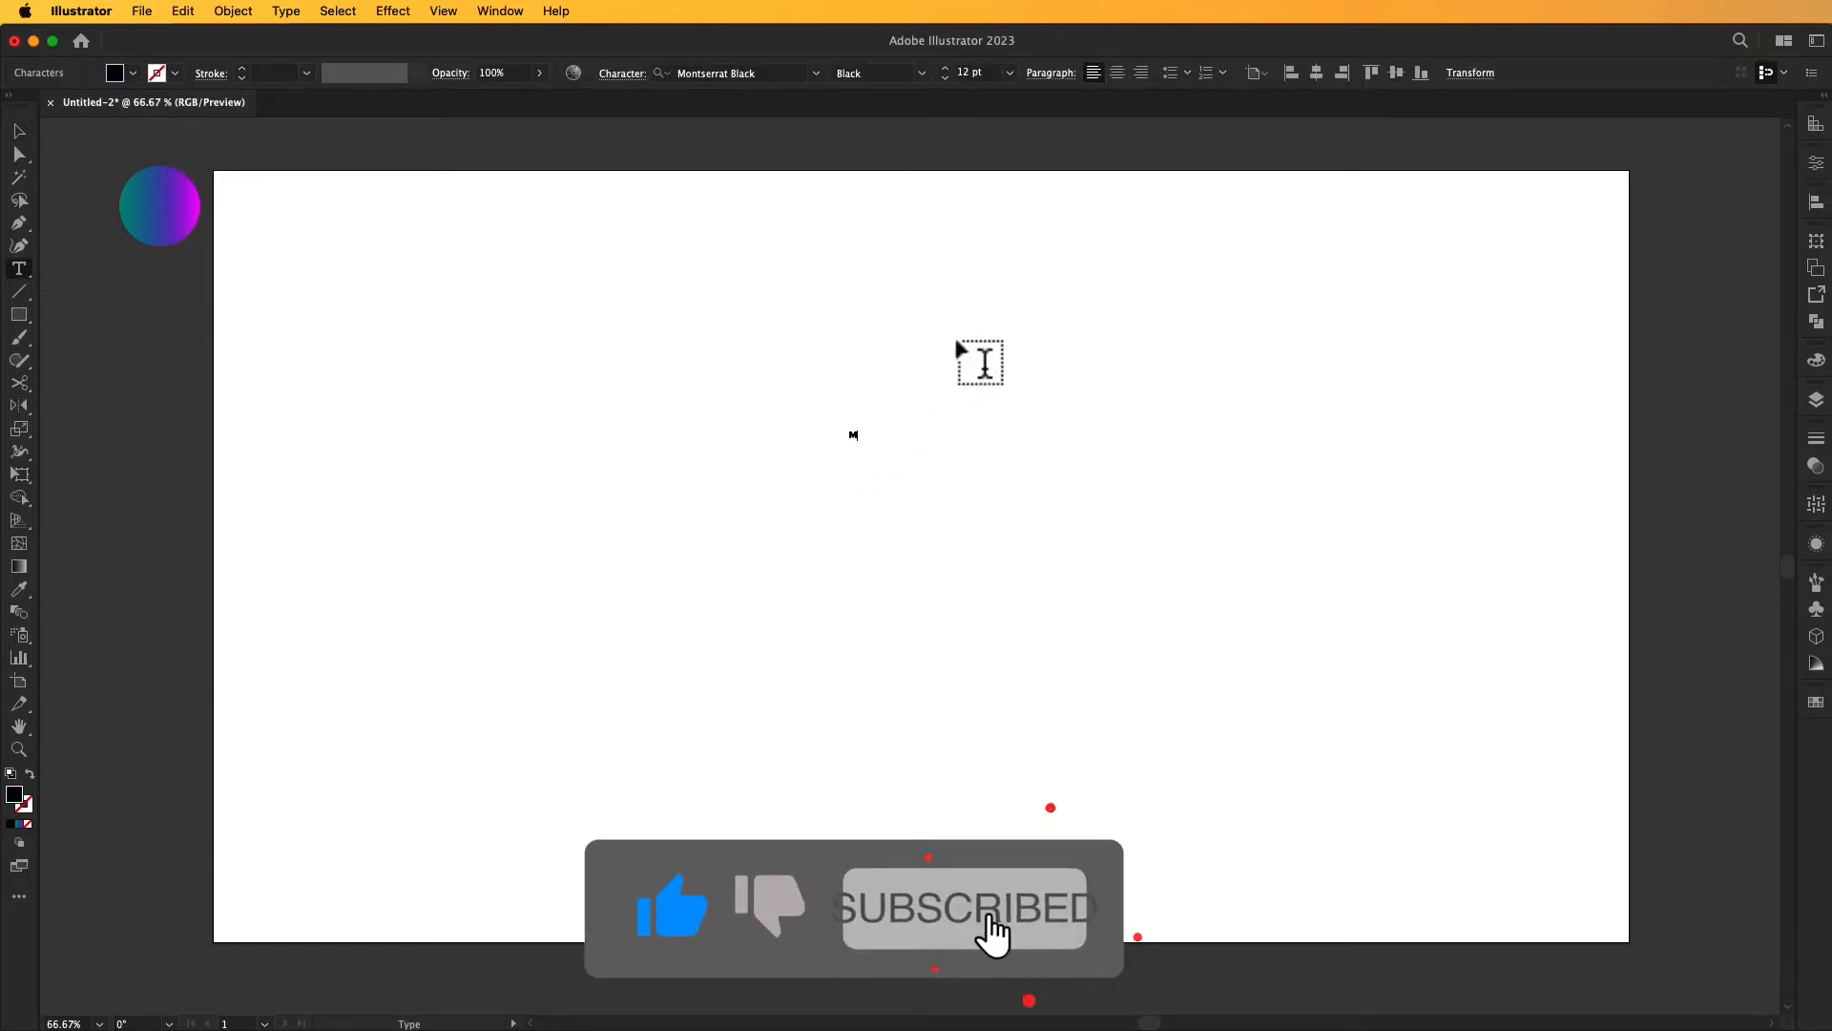
left_click(20, 131)
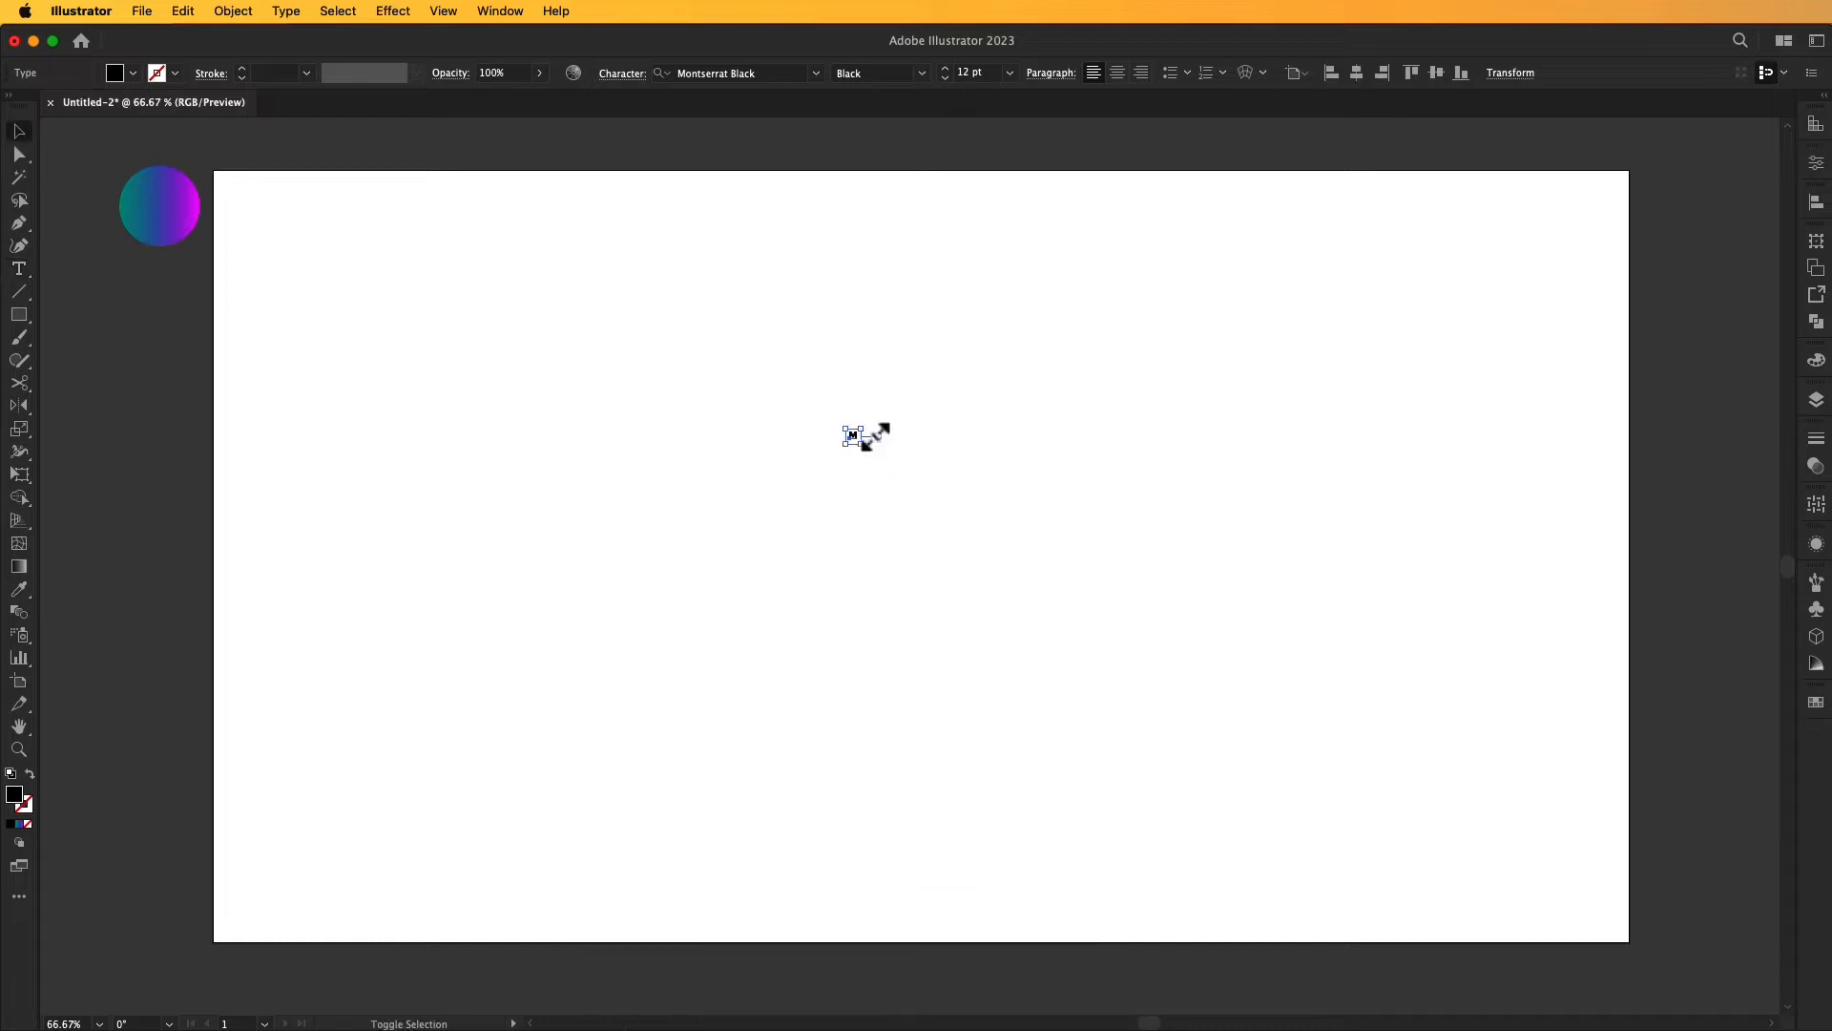
left_click_drag(868, 436, 1208, 276)
left_click(1153, 337)
left_click_drag(1009, 428, 1007, 453)
- Use Montserrat Black as the font for the M and convert the letter to outlines
left_click(817, 74)
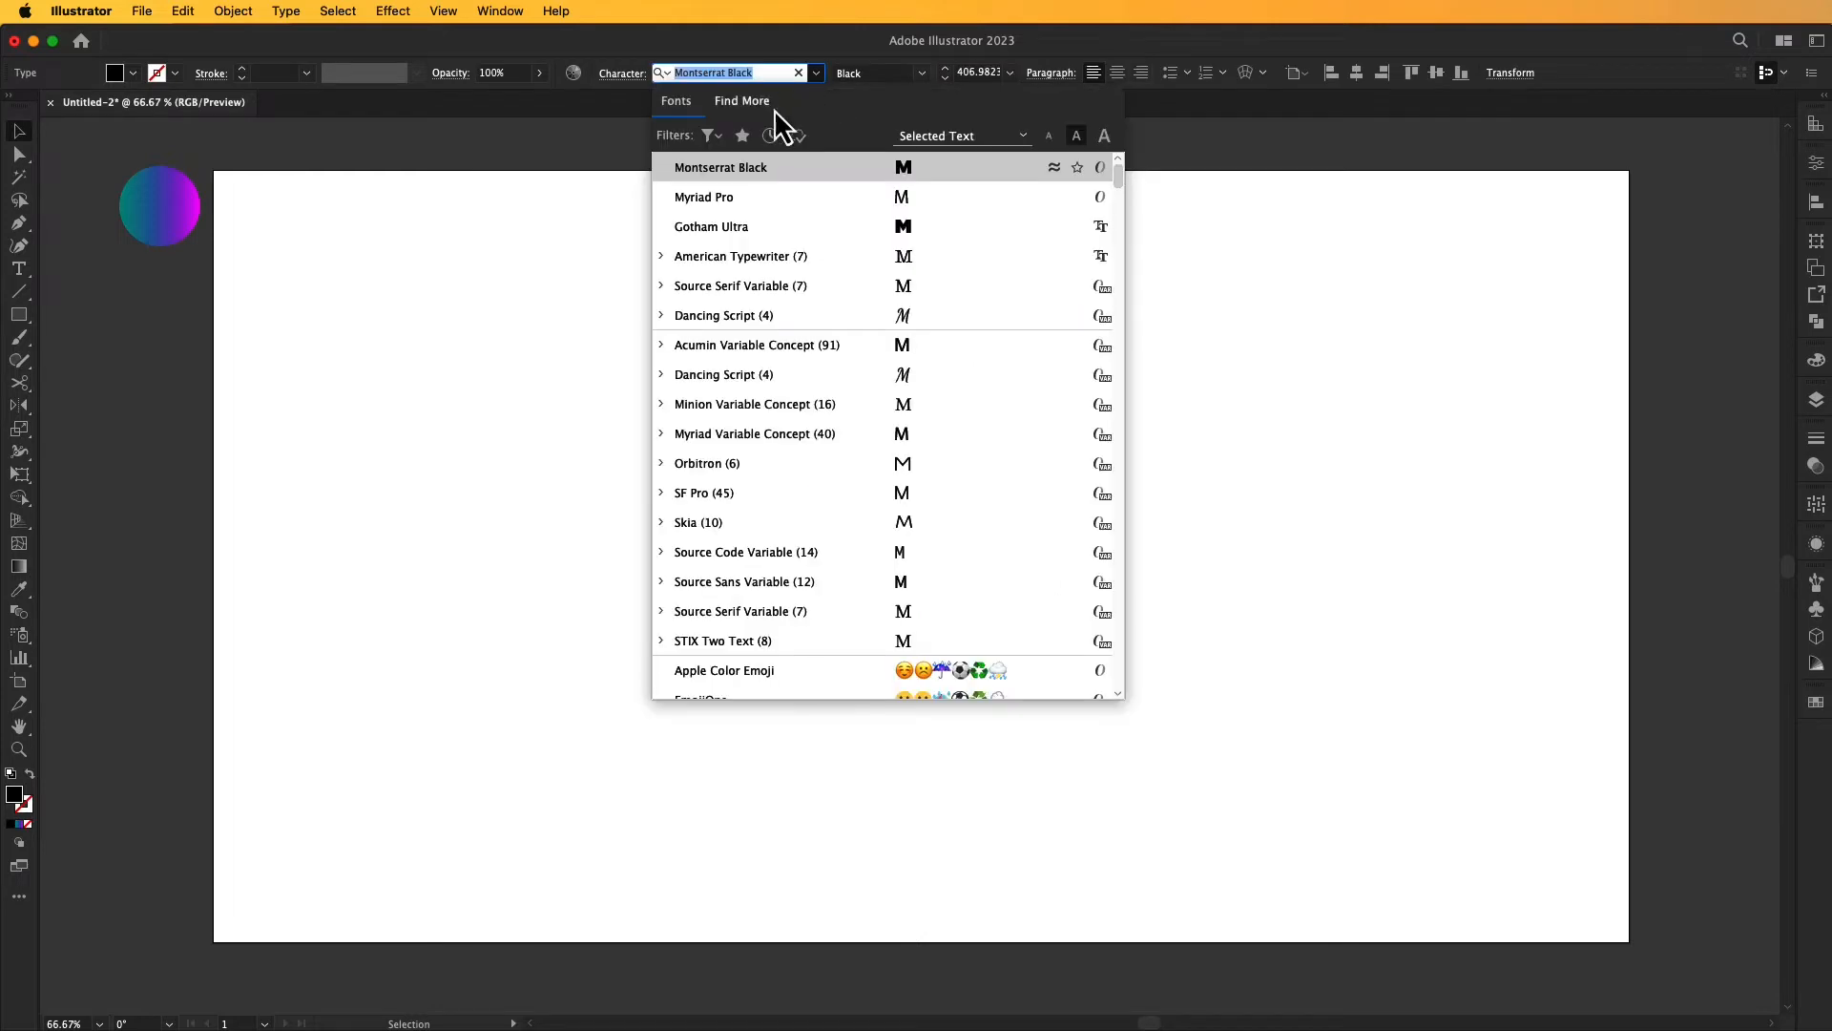
left_click(720, 169)
left_click(725, 234)
left_click(889, 394)
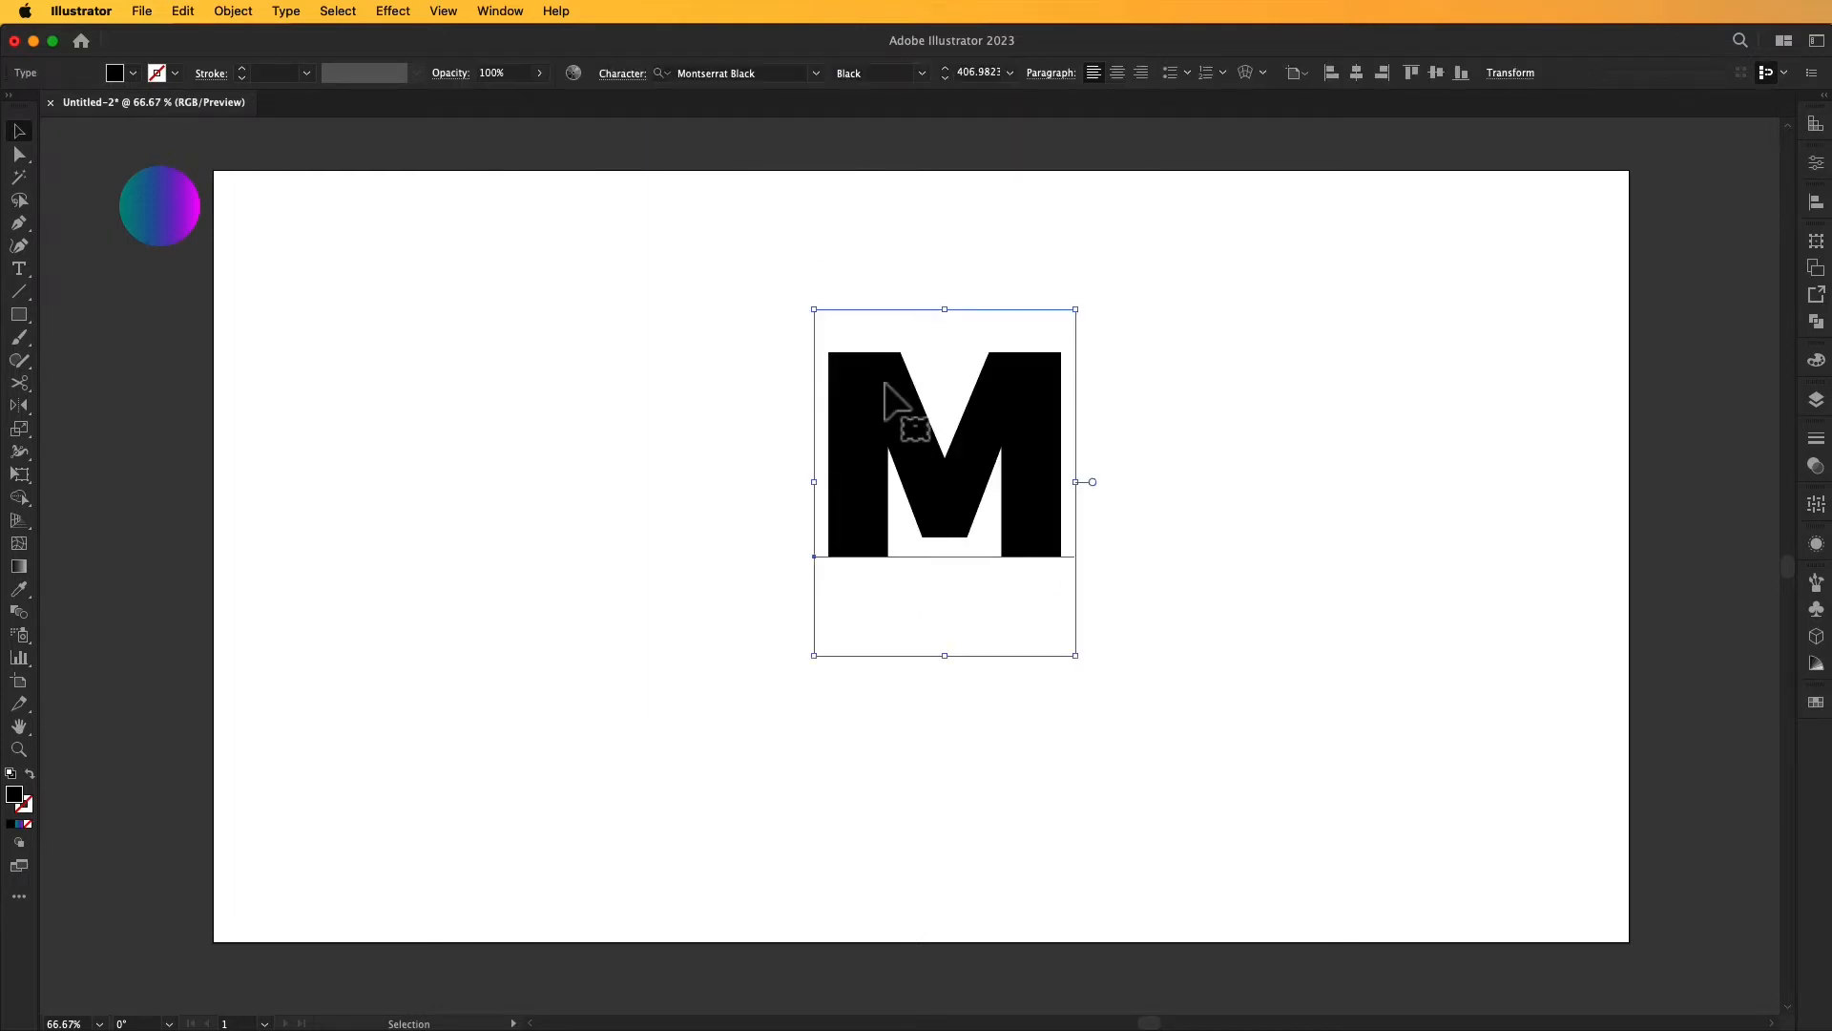
right_click(882, 377)
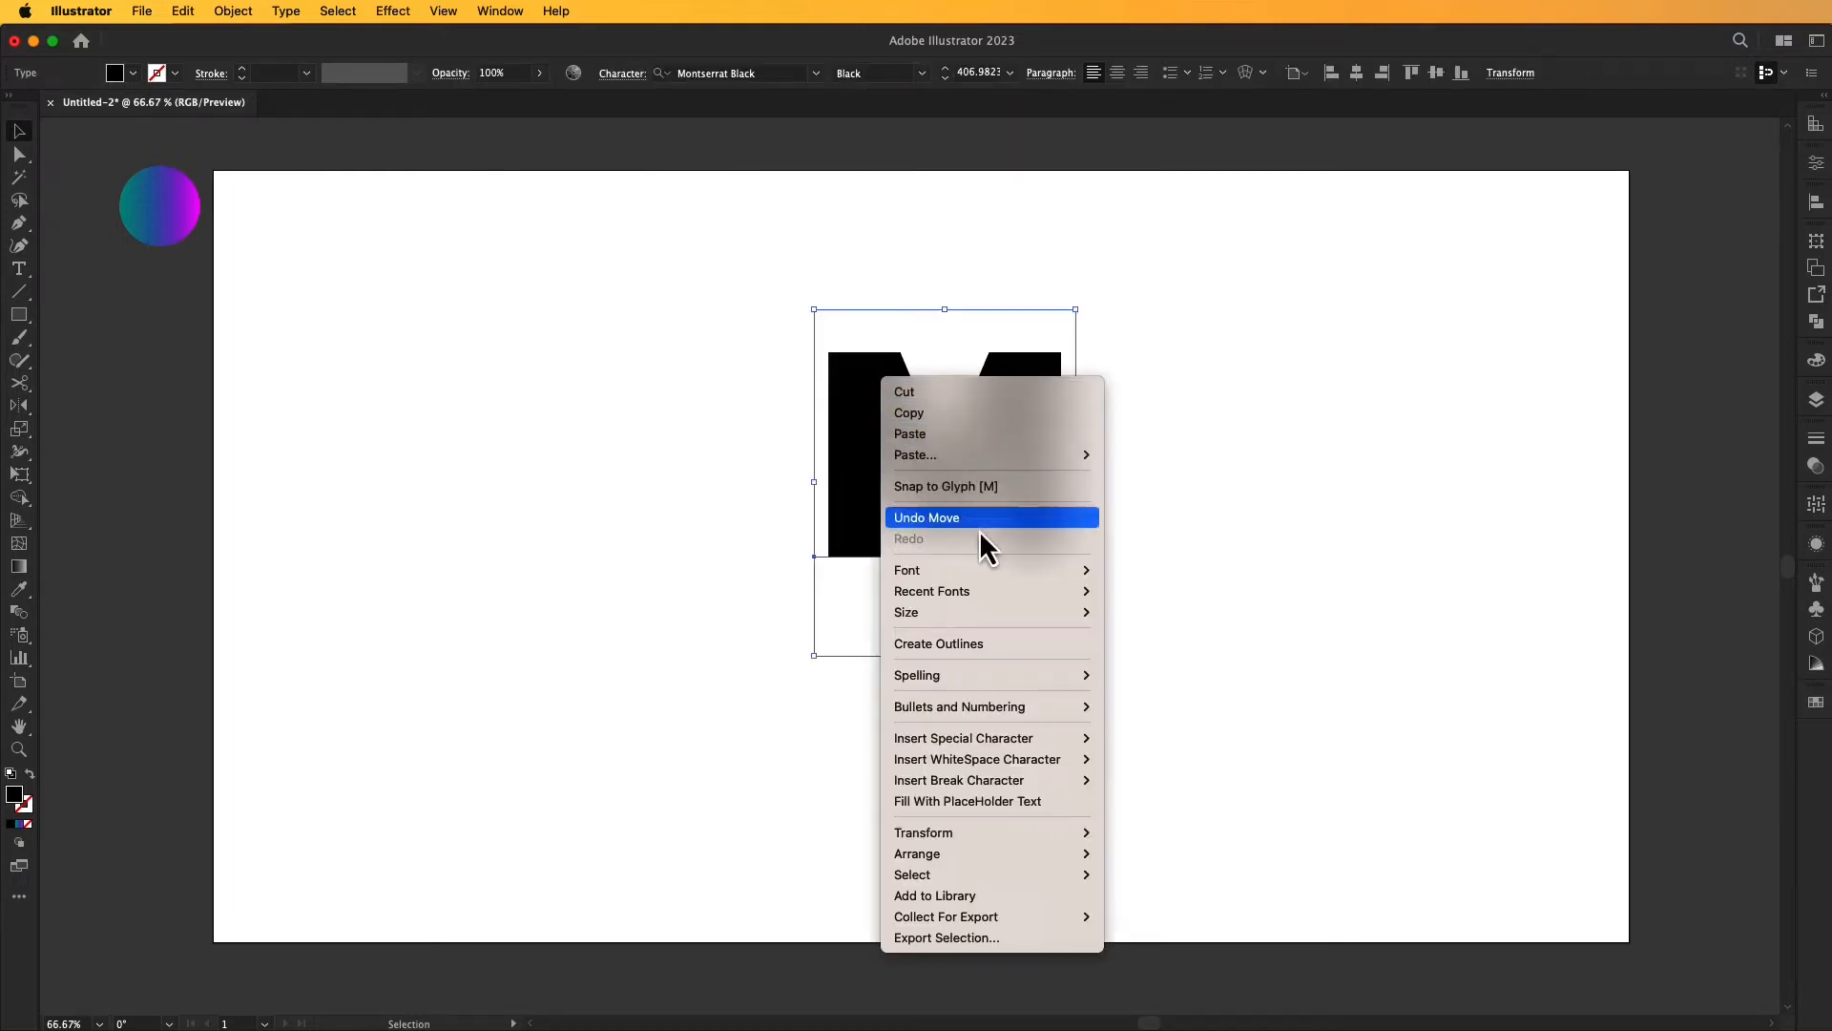
left_click(958, 642)
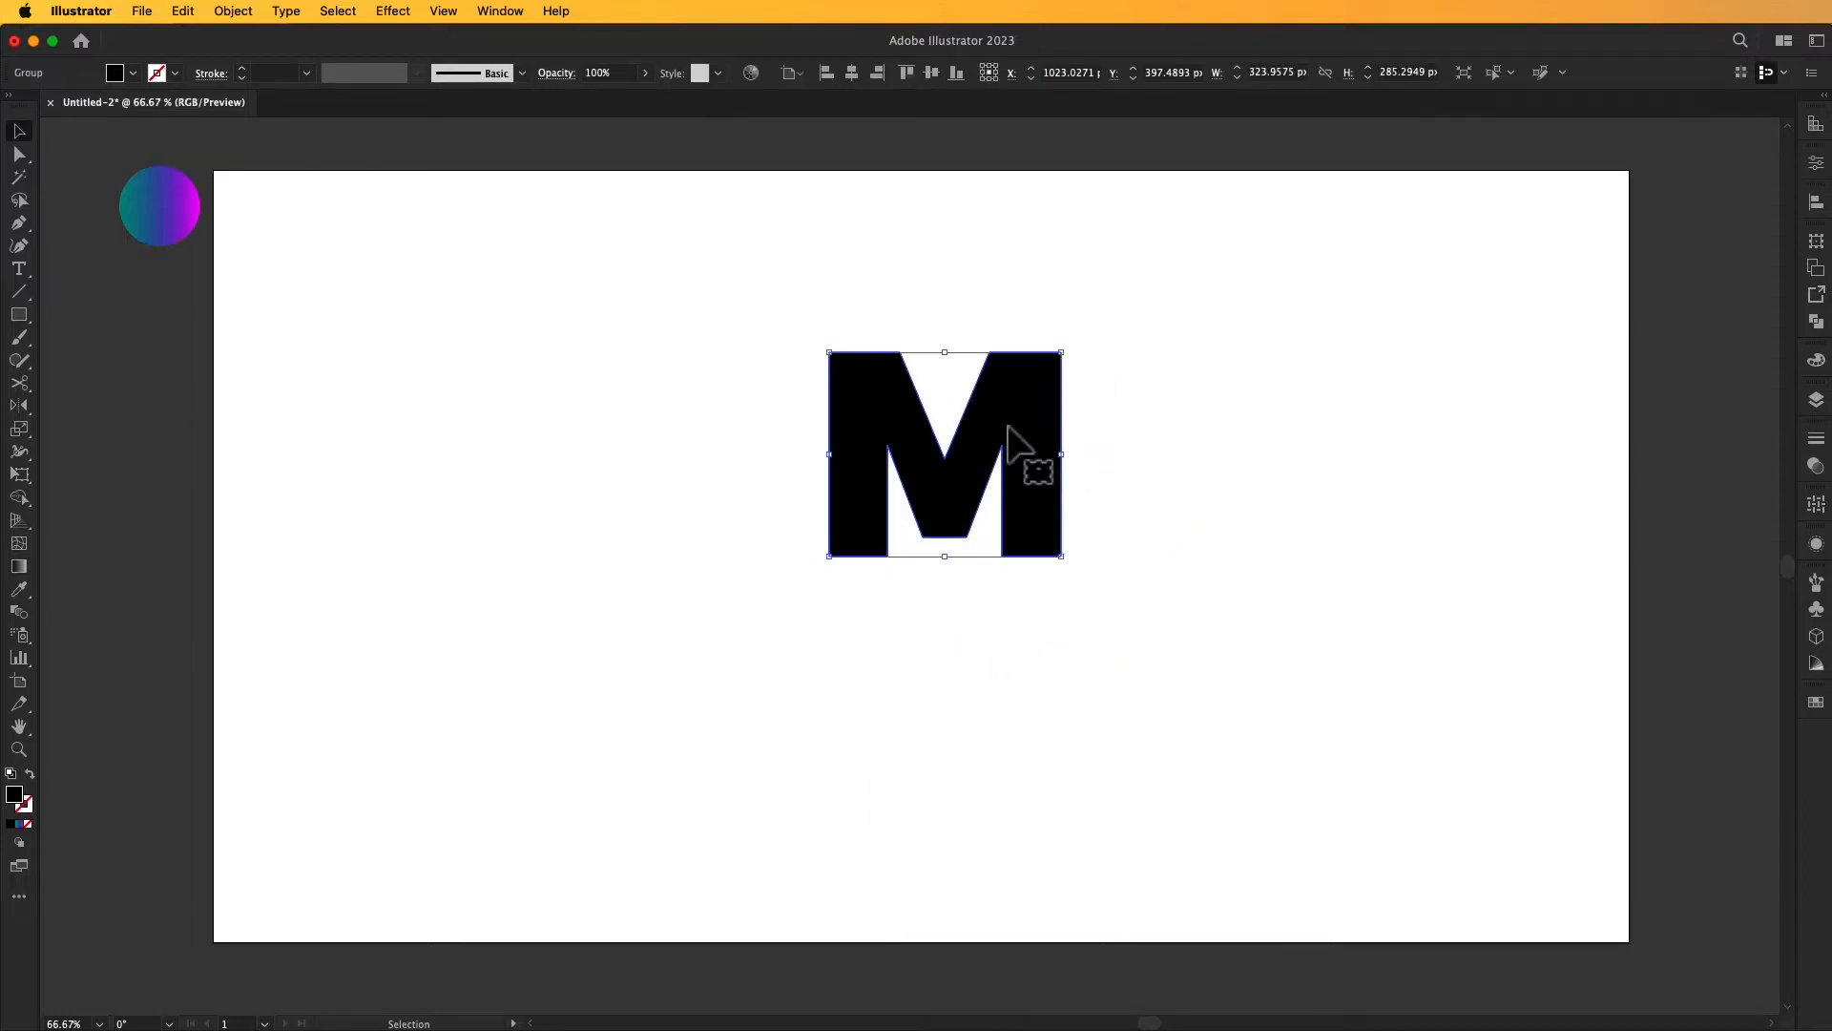
- Move the outlined M toward the middle and align it to the artboard's horizontal and vertical centre
left_click_drag(1020, 419, 988, 475)
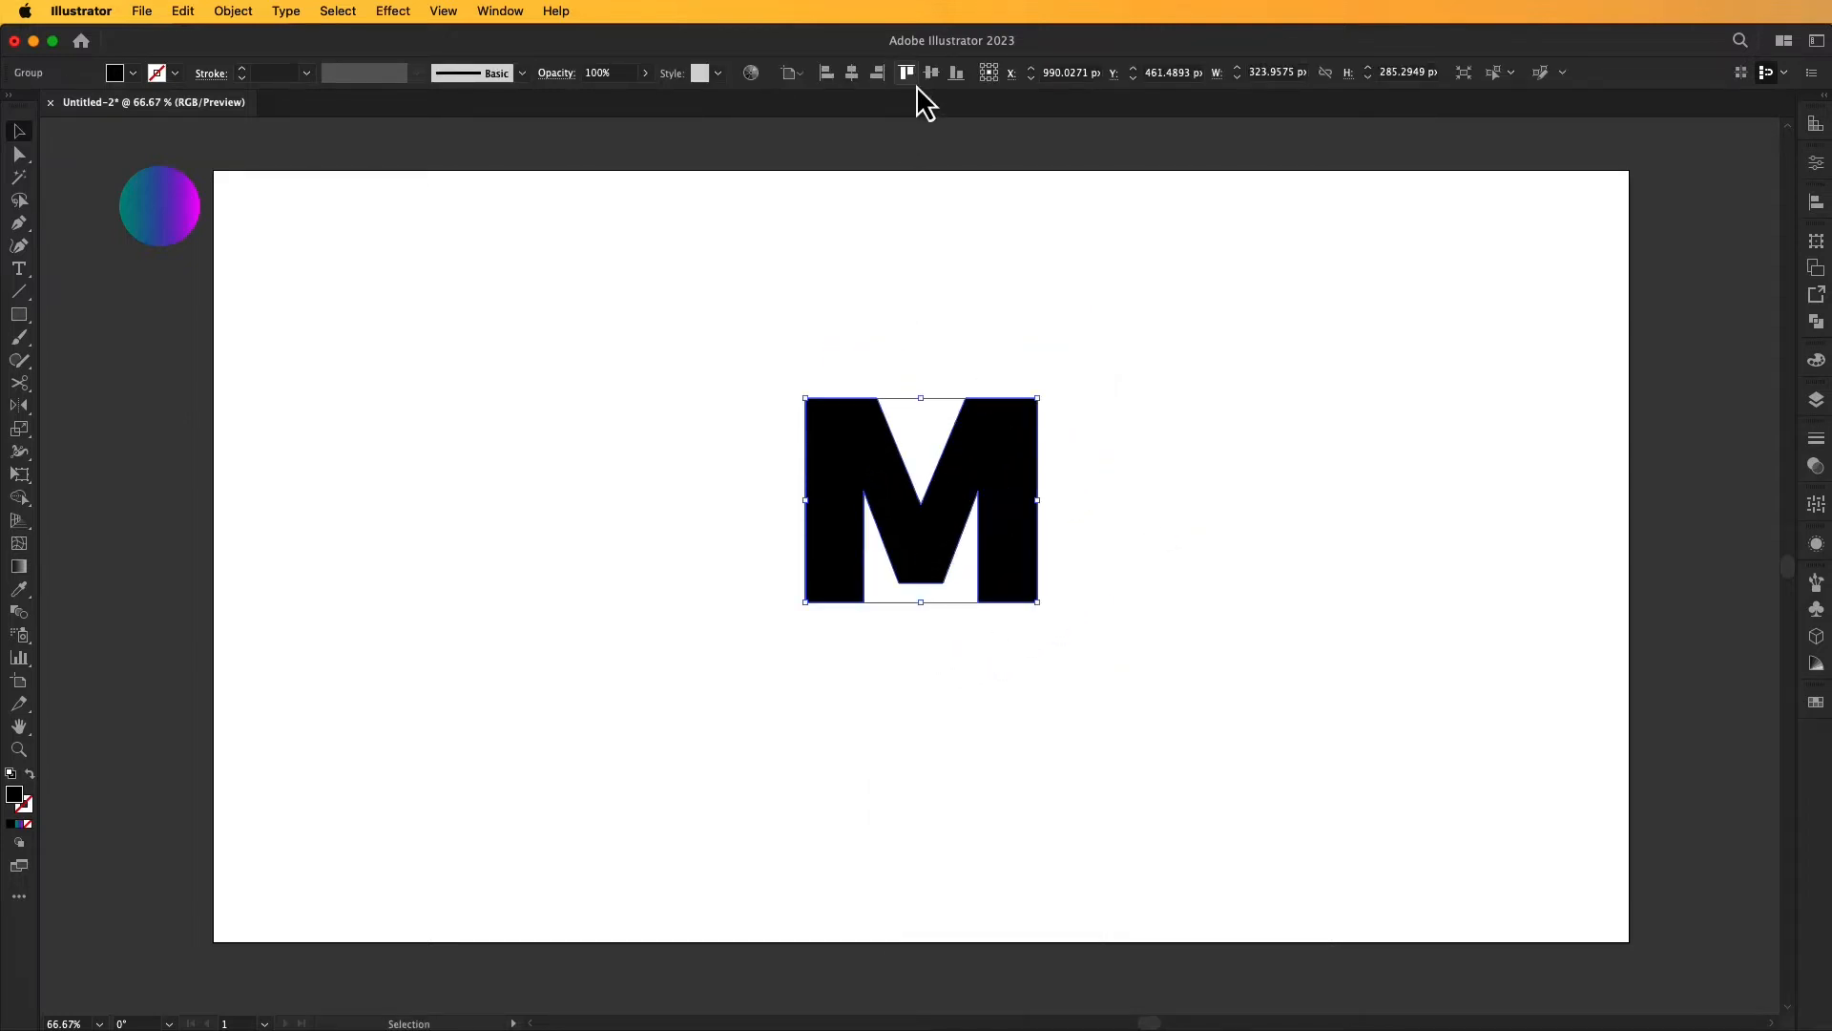
left_click(852, 77)
left_click(927, 77)
left_click(1011, 271)
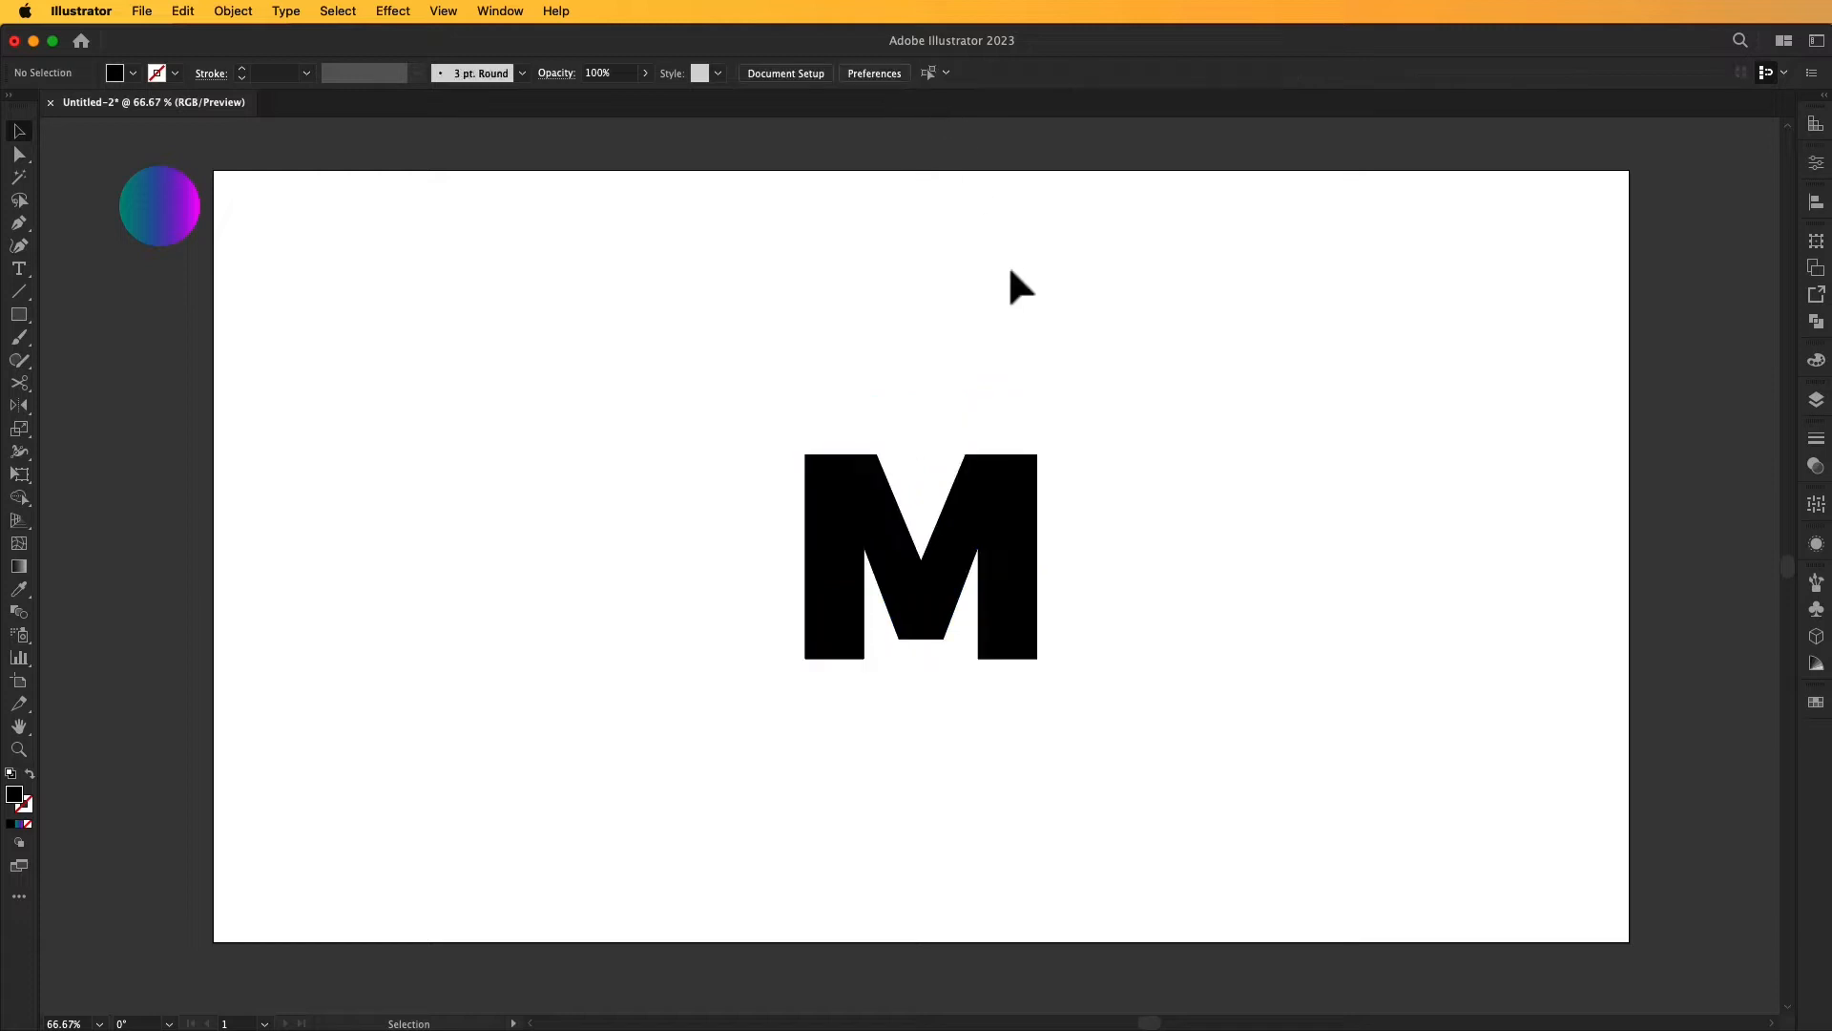
- Draw a straight Pen line from above the M's left stem to its left inner notch, with no fill and a 1 pt black stroke
key("z")
left_click(999, 564)
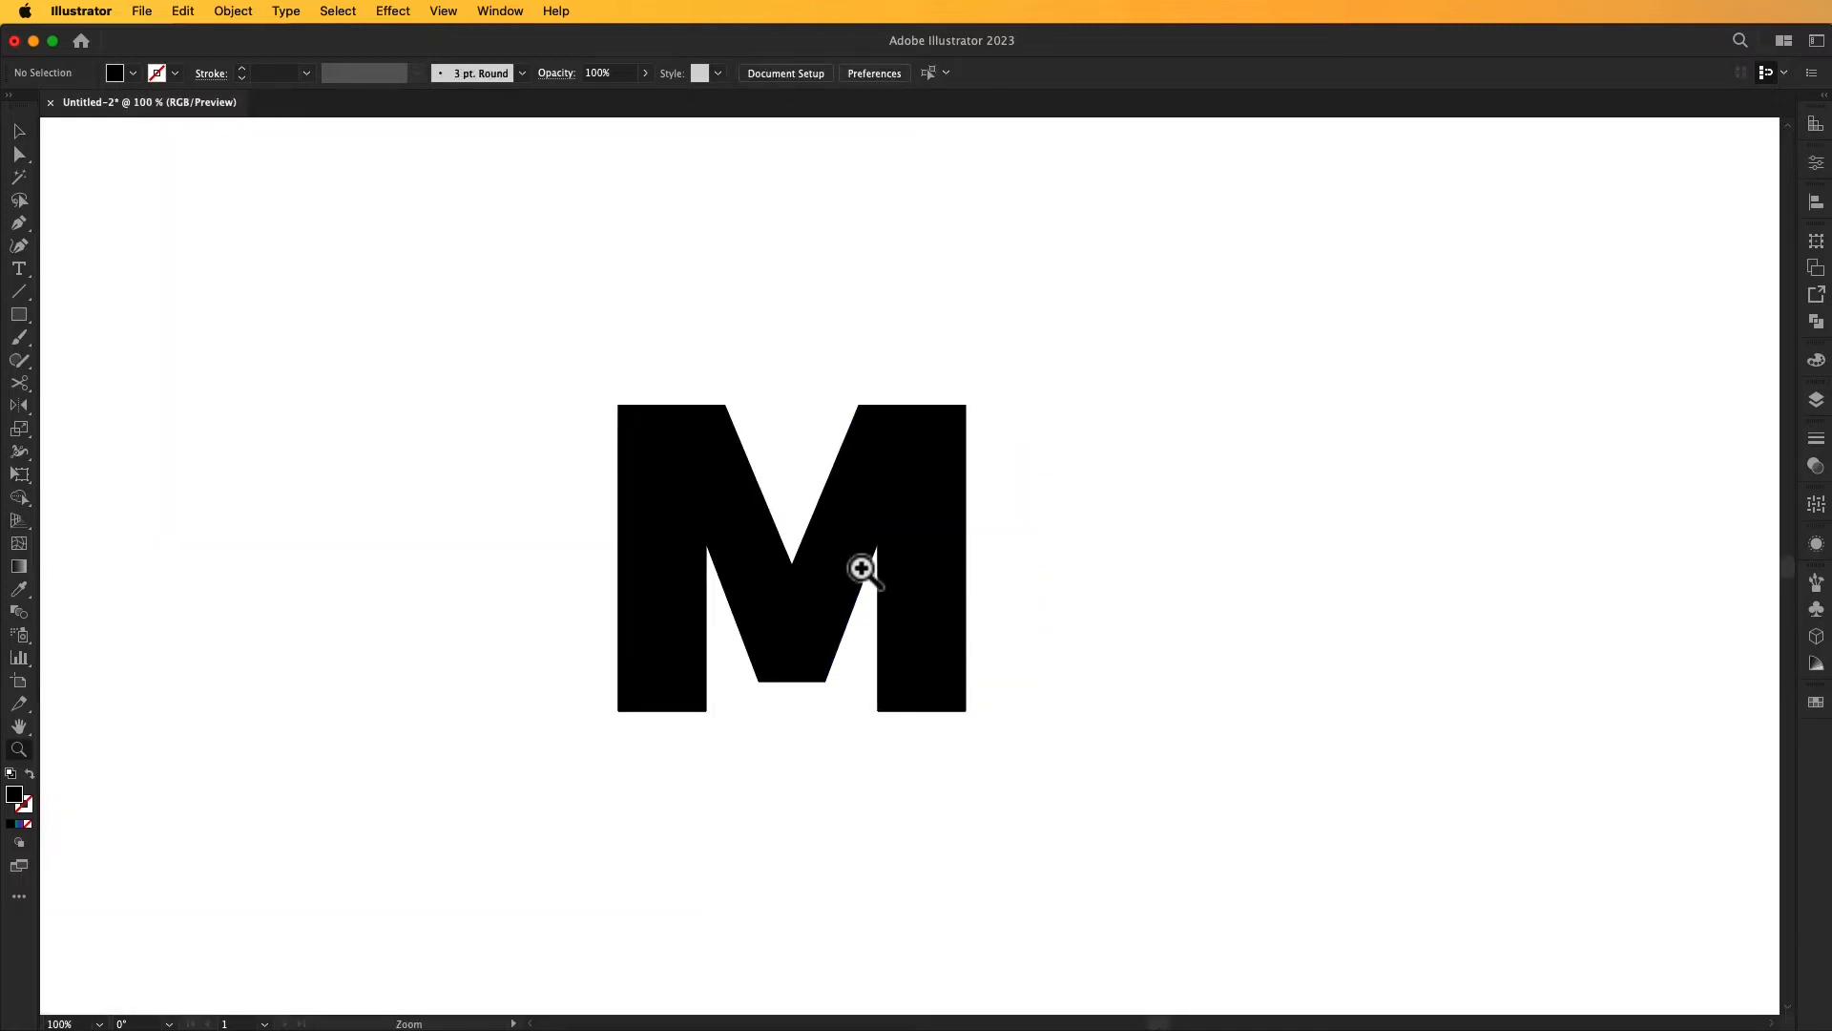
key("v")
key("space")
left_click_drag(1060, 570, 1138, 520)
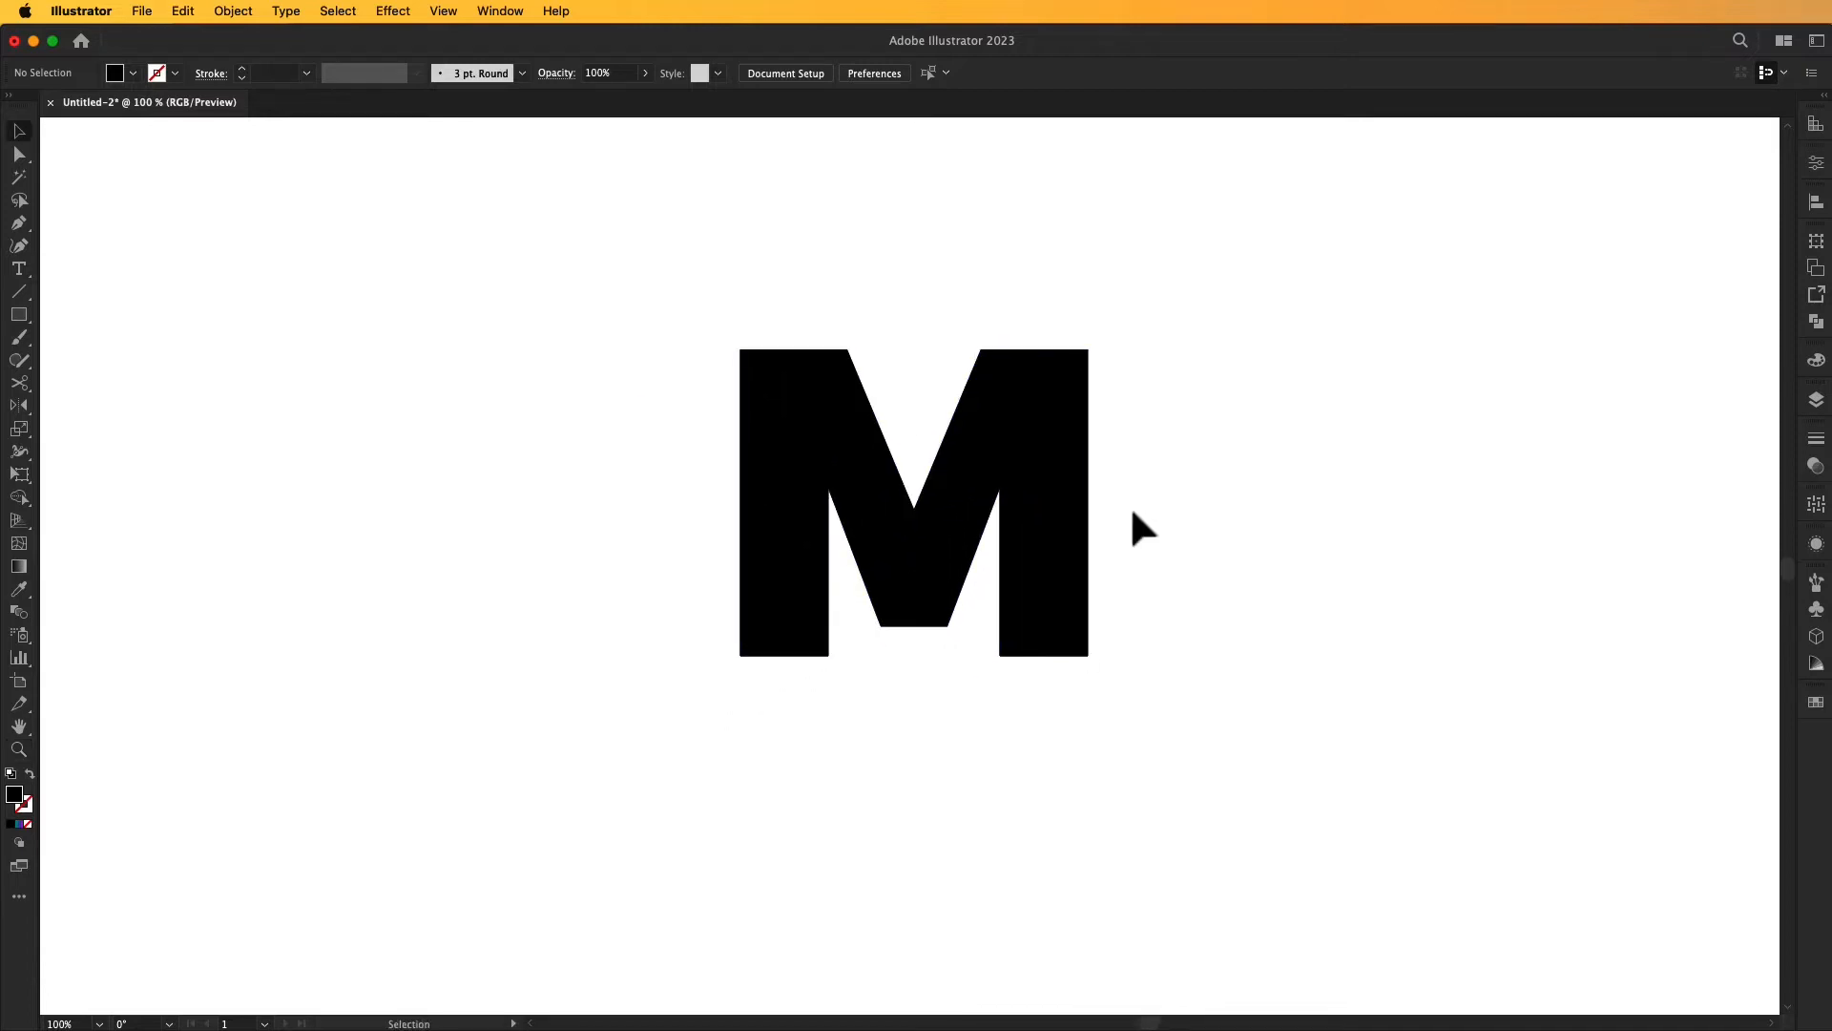
left_click(18, 222)
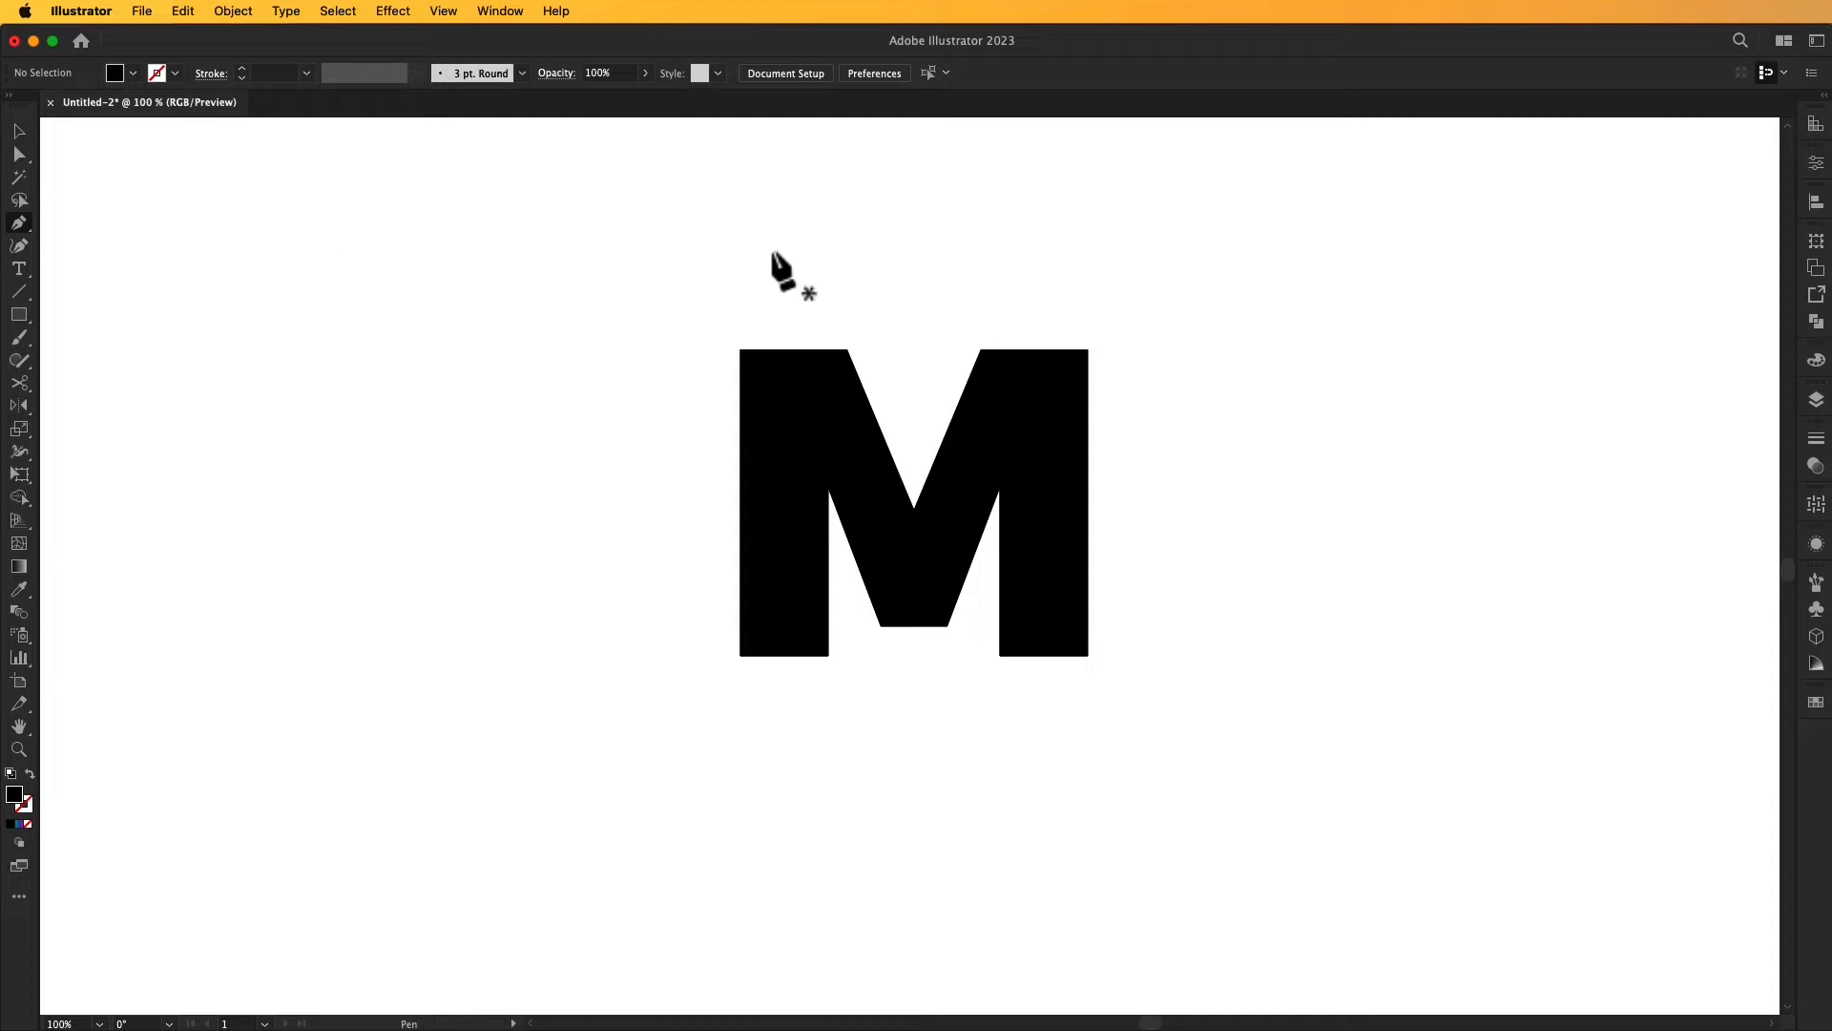
left_click(773, 324)
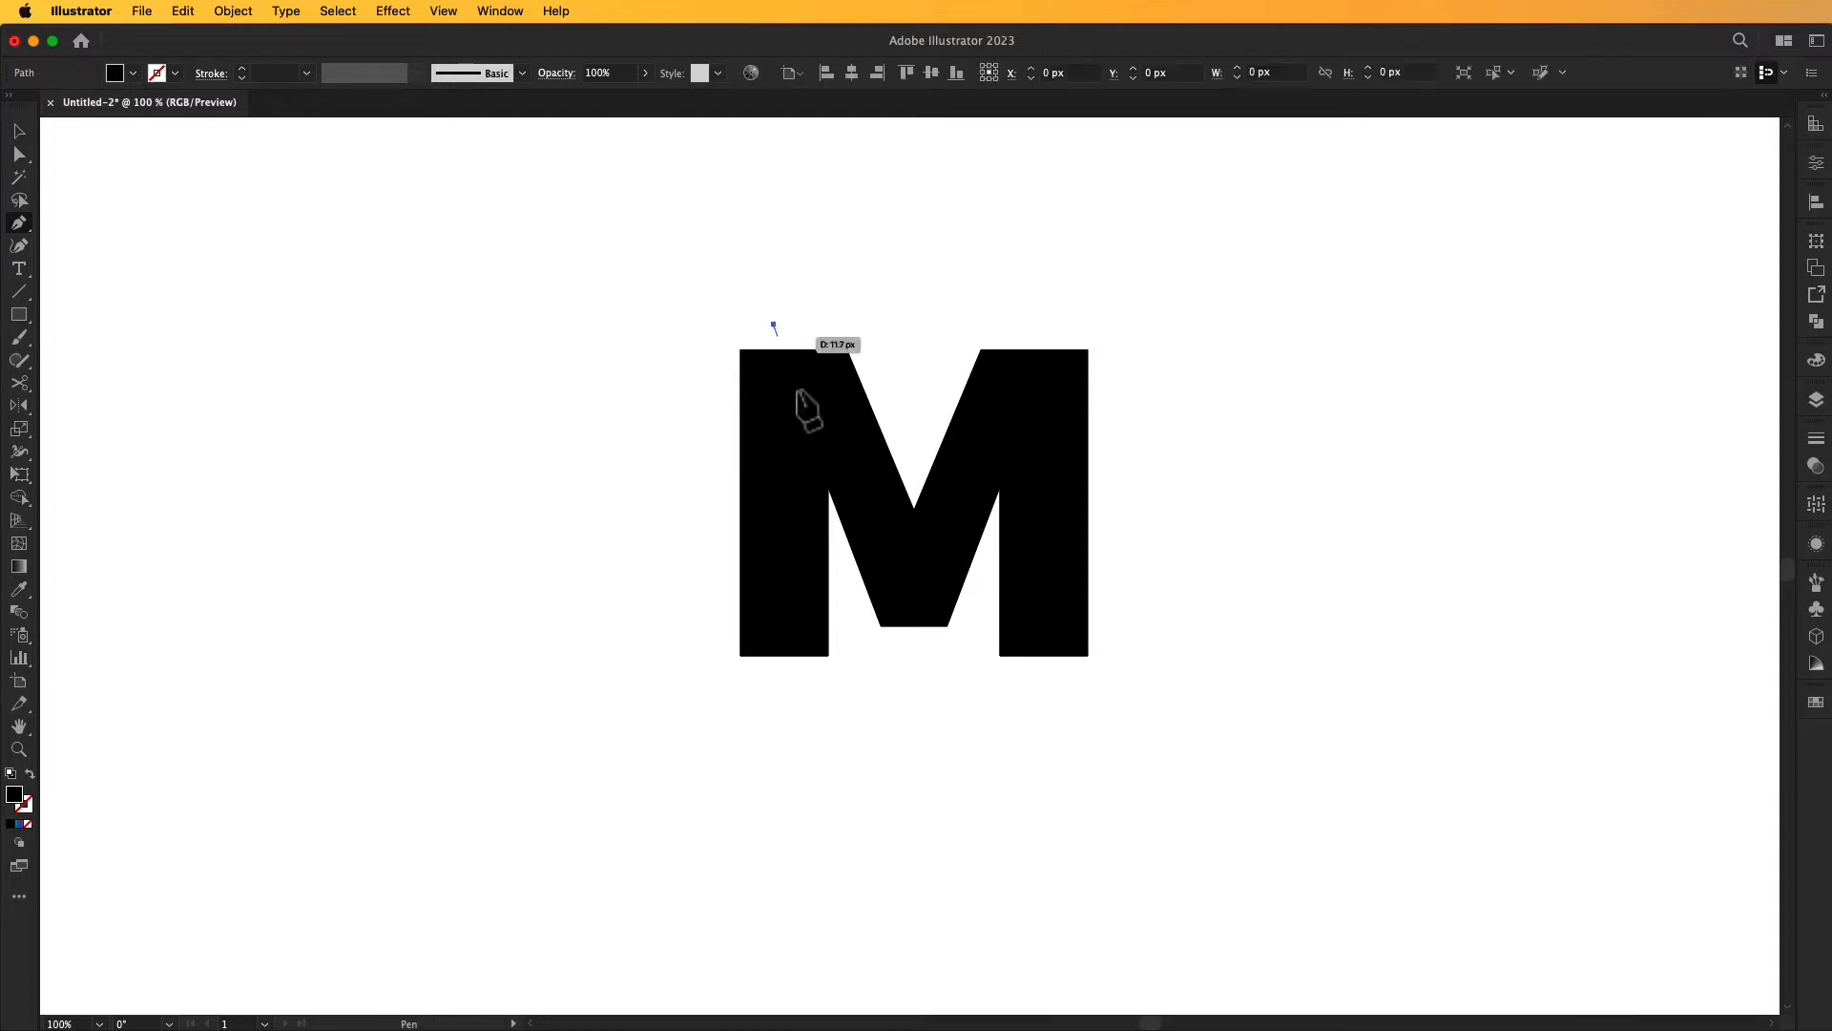
left_click(832, 500)
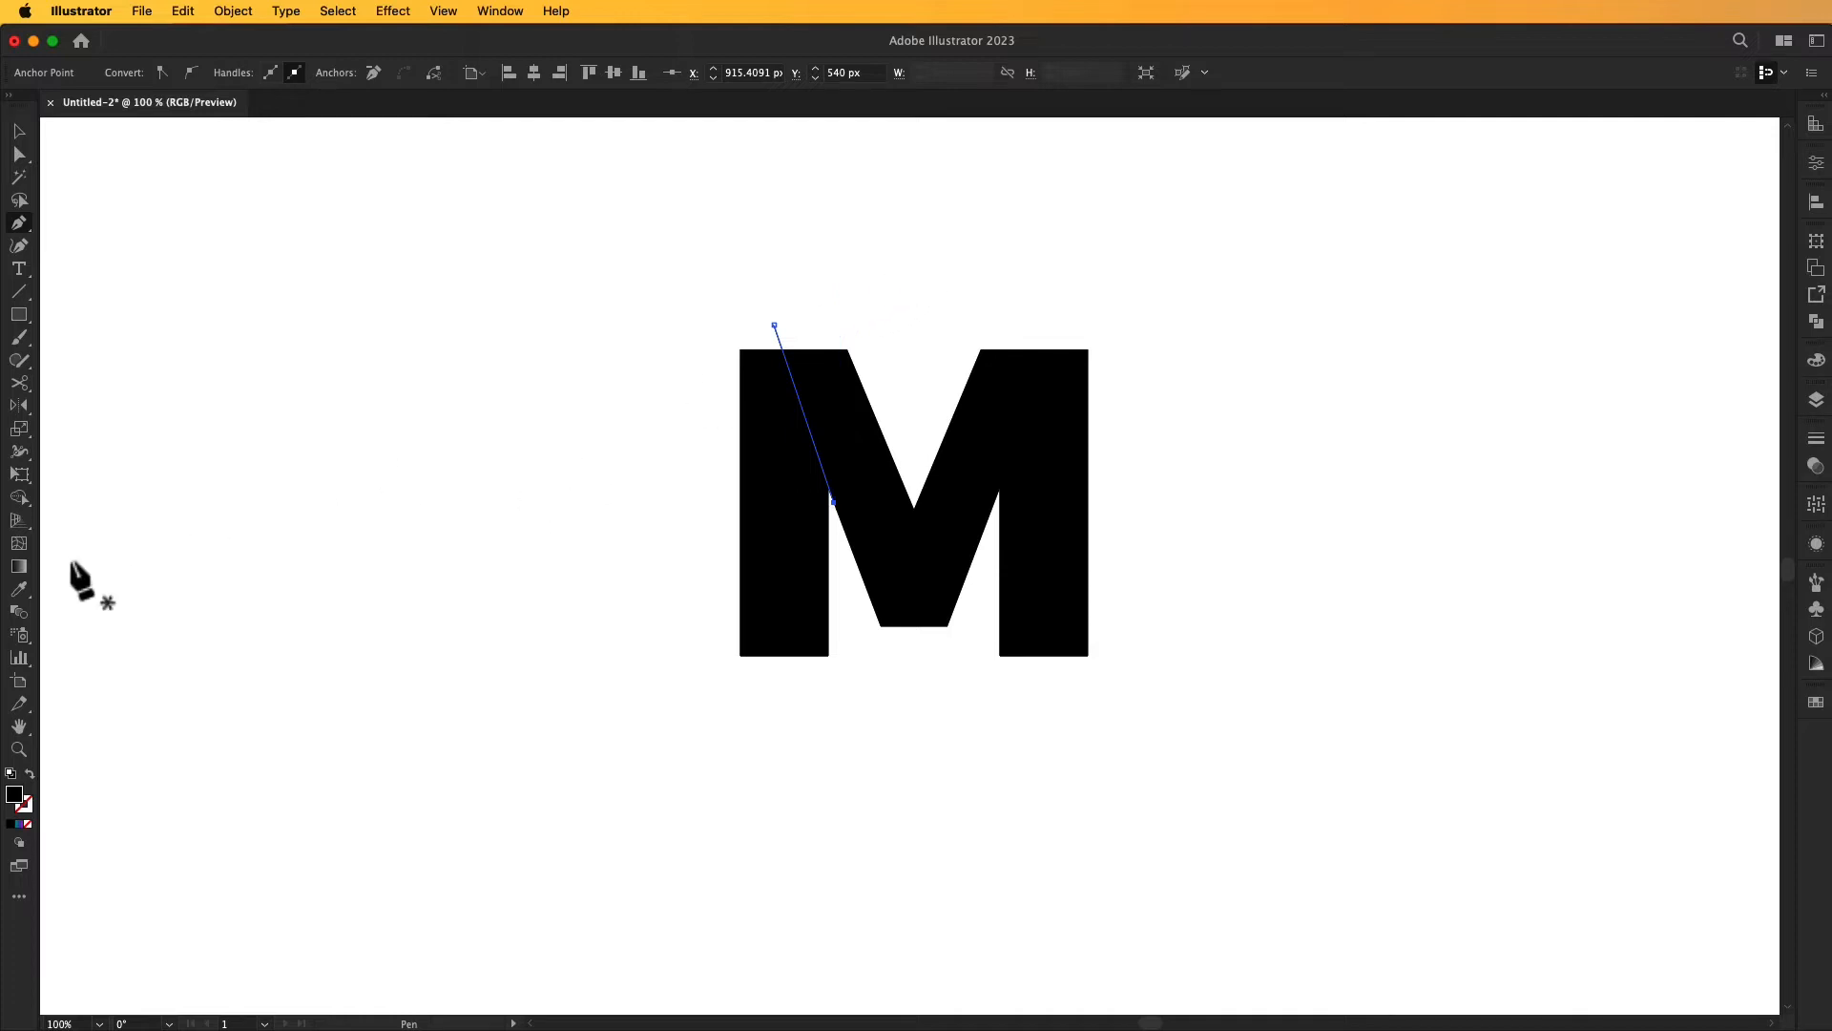
left_click(30, 773)
key("v")
left_click(423, 409)
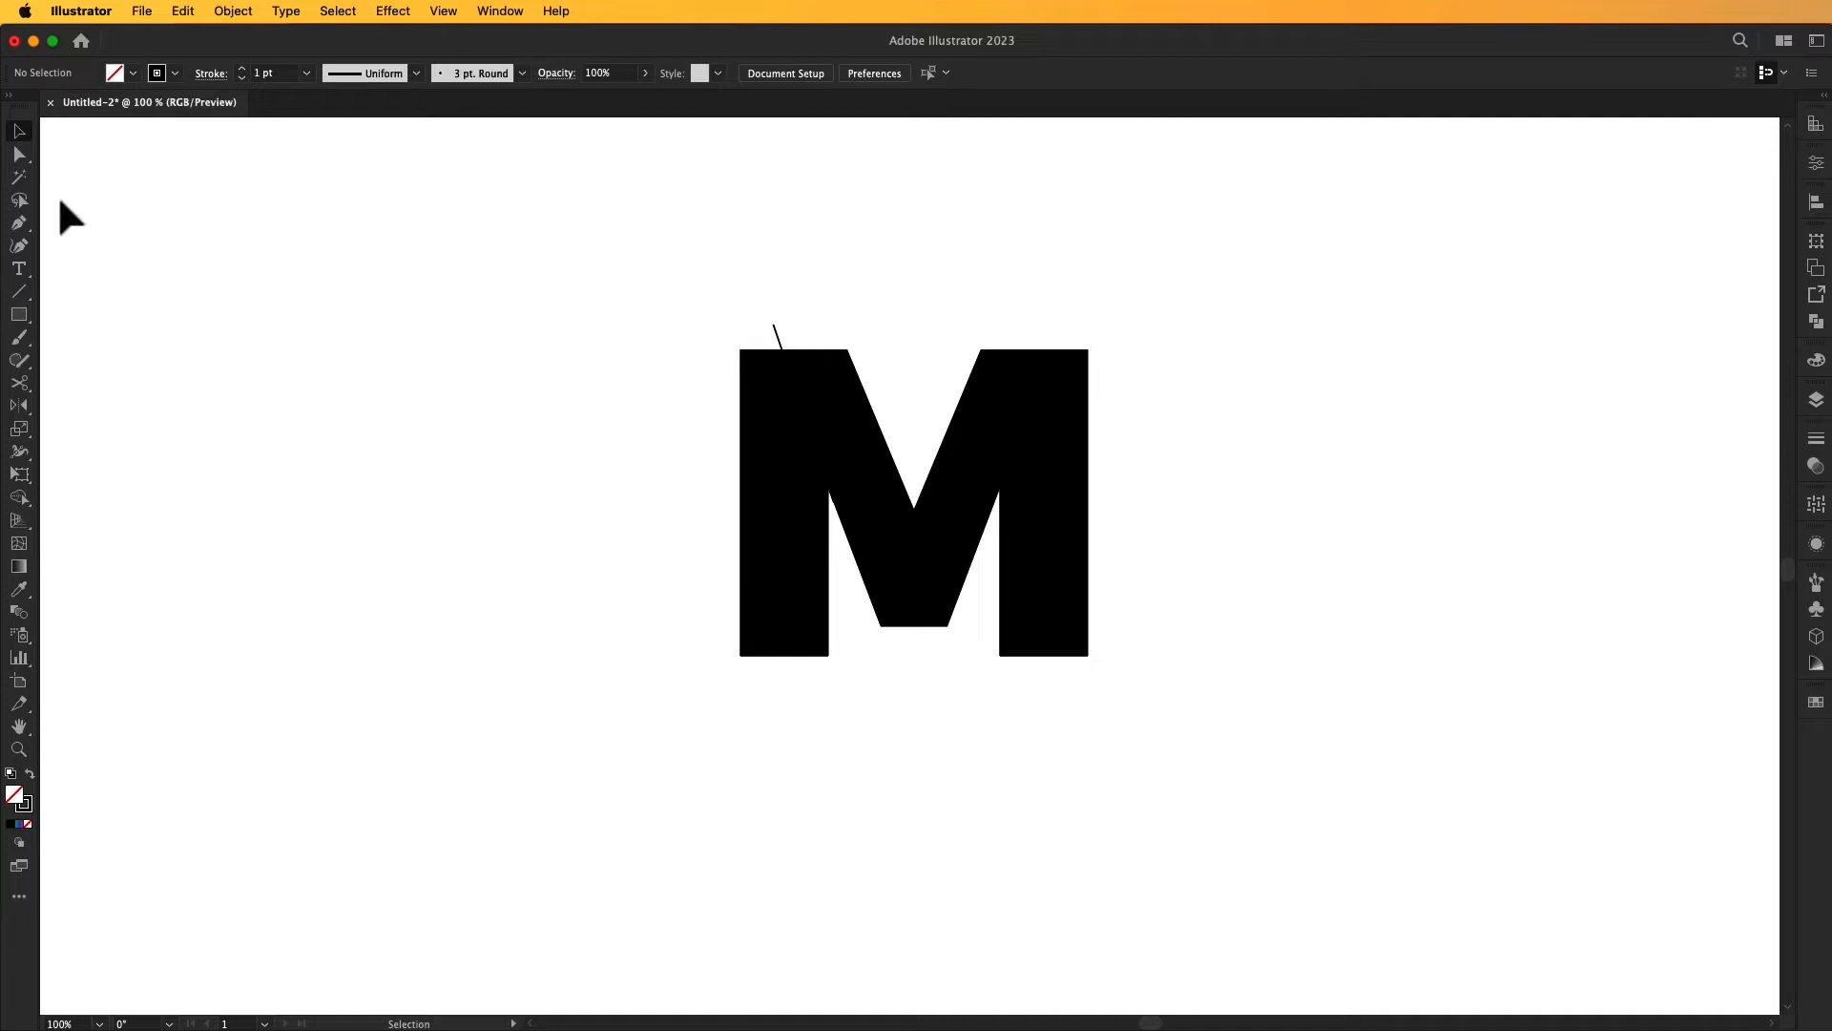
- Draw a mirrored straight Pen line from above the M's right stem down past its right inner notch
left_click(18, 224)
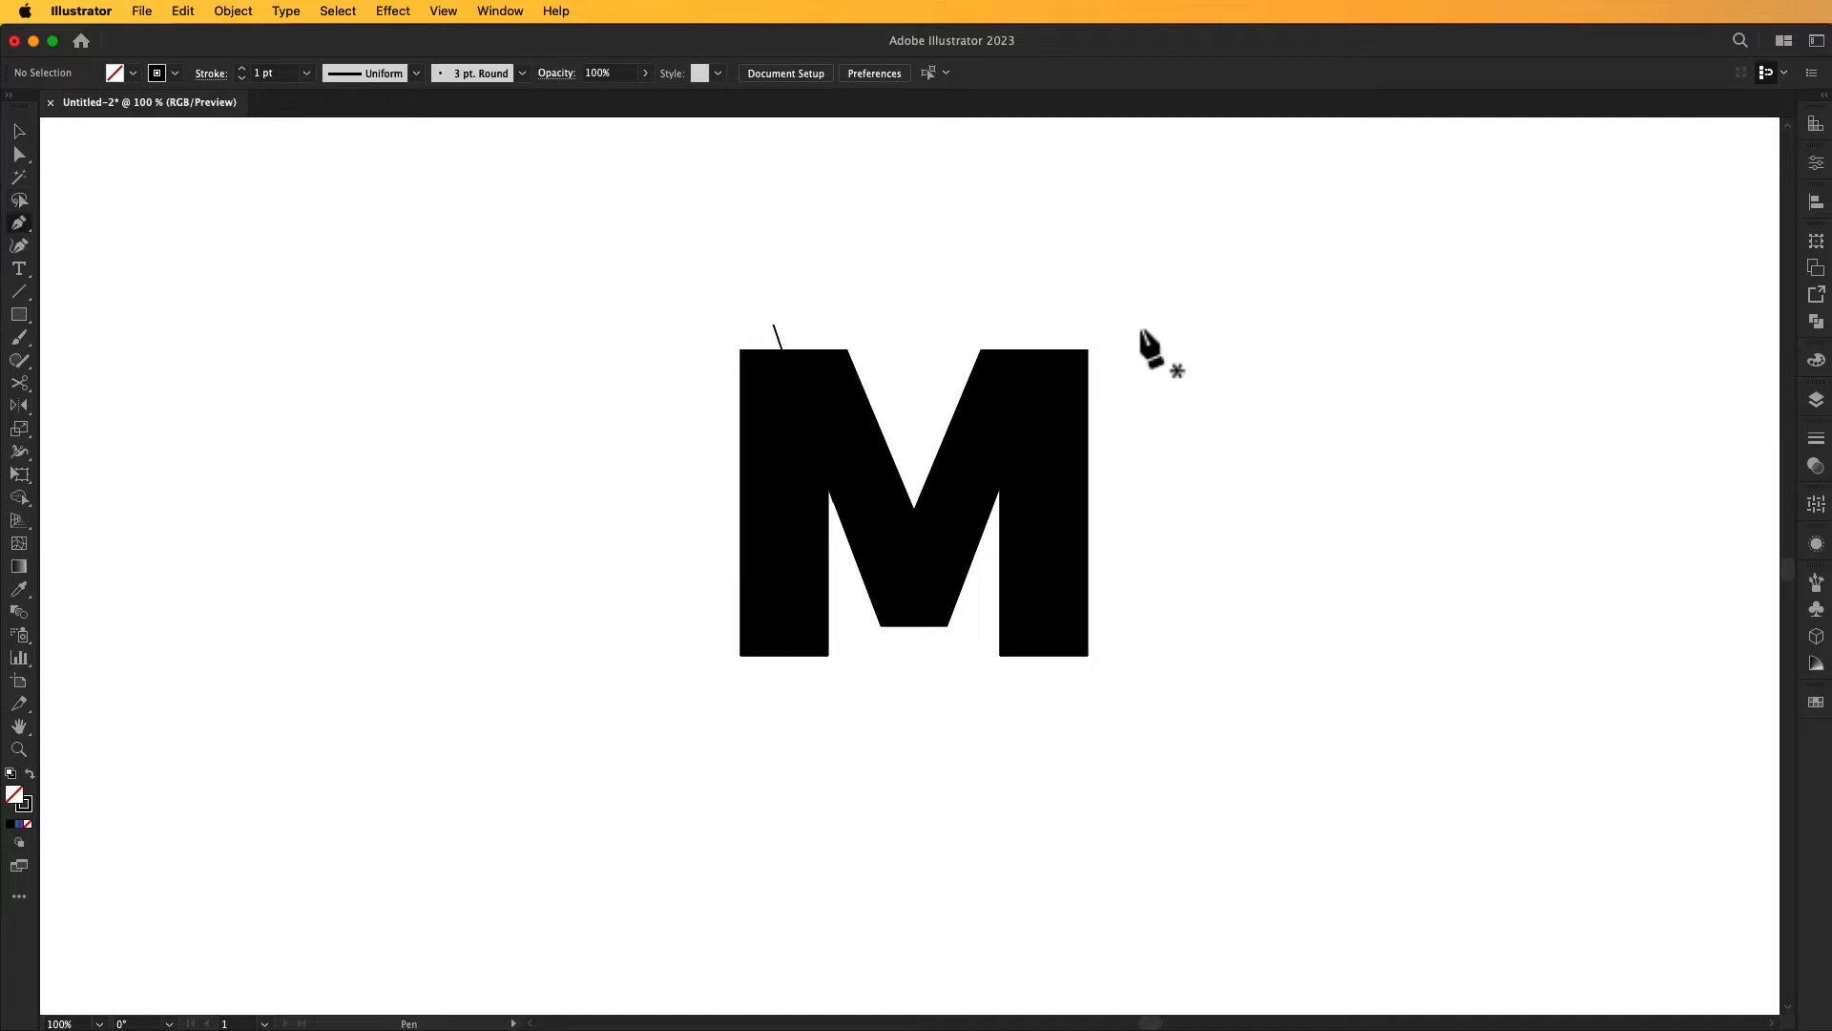
left_click(1052, 326)
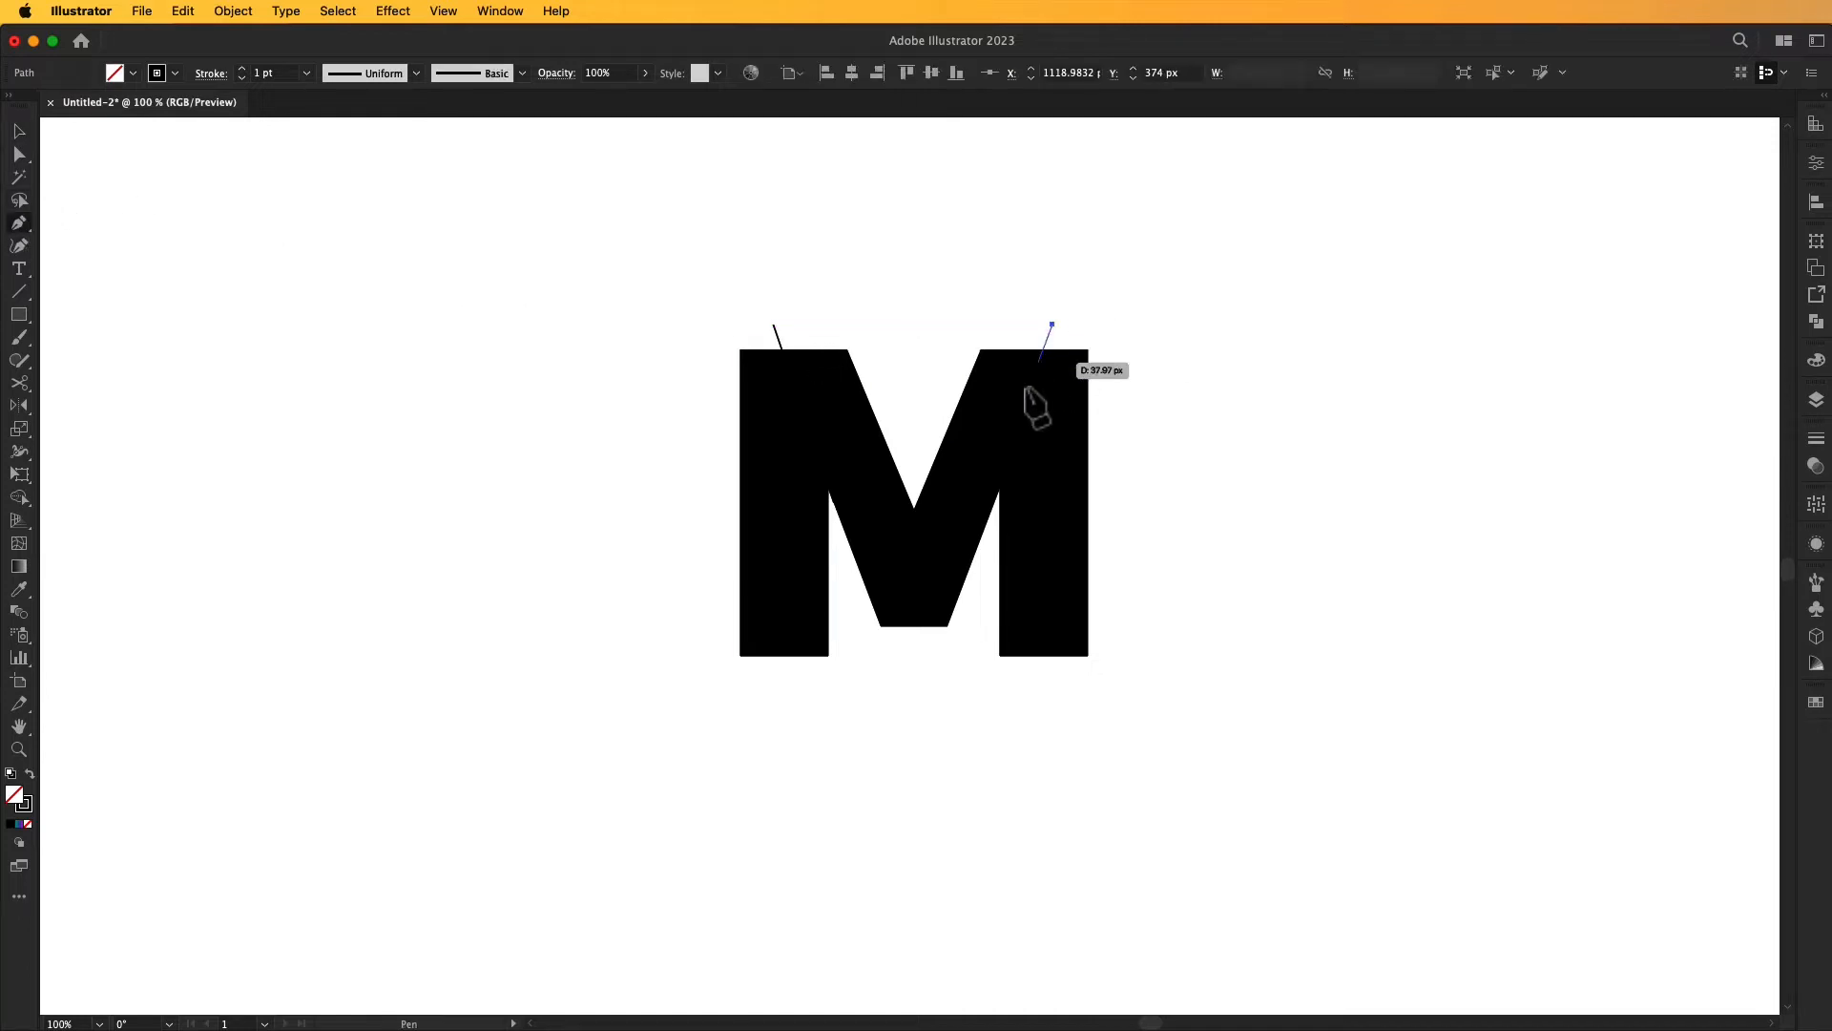
left_click(986, 528)
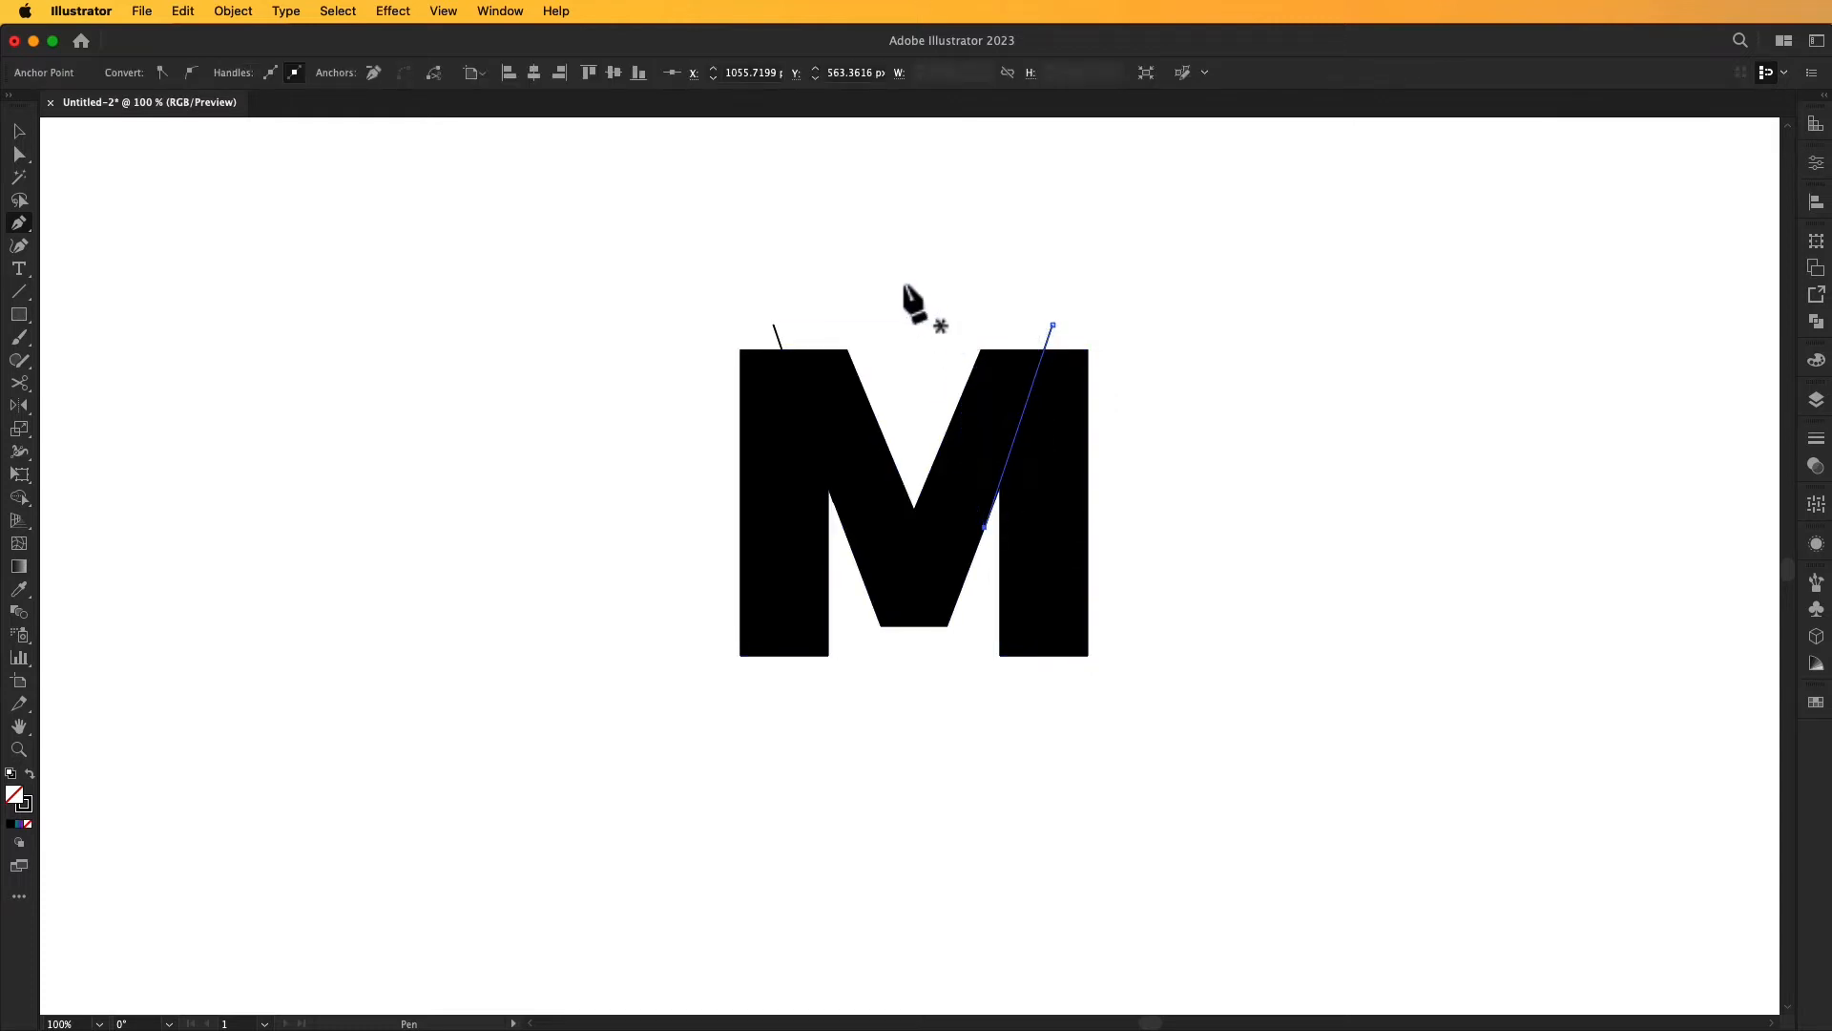
key("v")
left_click(491, 332)
- Switch the M and both cutting lines to Outline view
left_click_drag(661, 311, 1233, 516)
key("a")
key("super+y")
key("v")
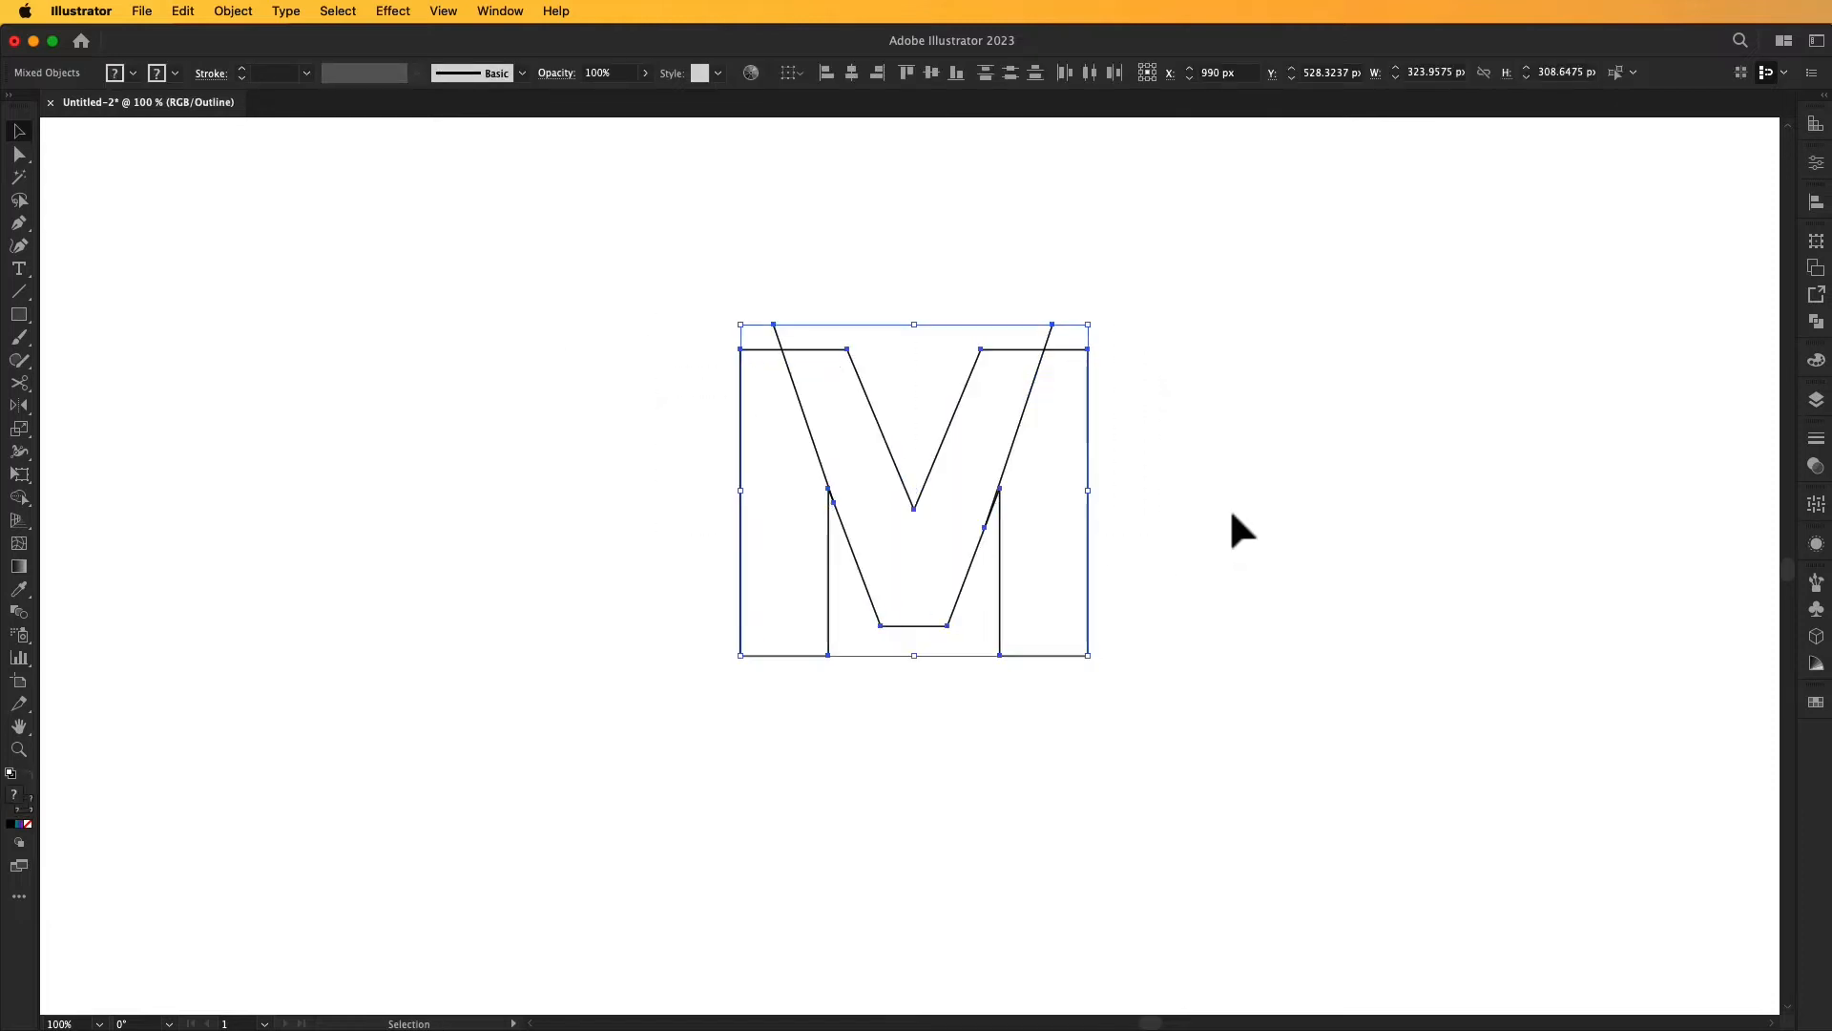
left_click(1224, 508)
- Shift the right diagonal line about 2 px right and 1 px up so it passes through the right notch corner
key("z")
left_click(896, 498)
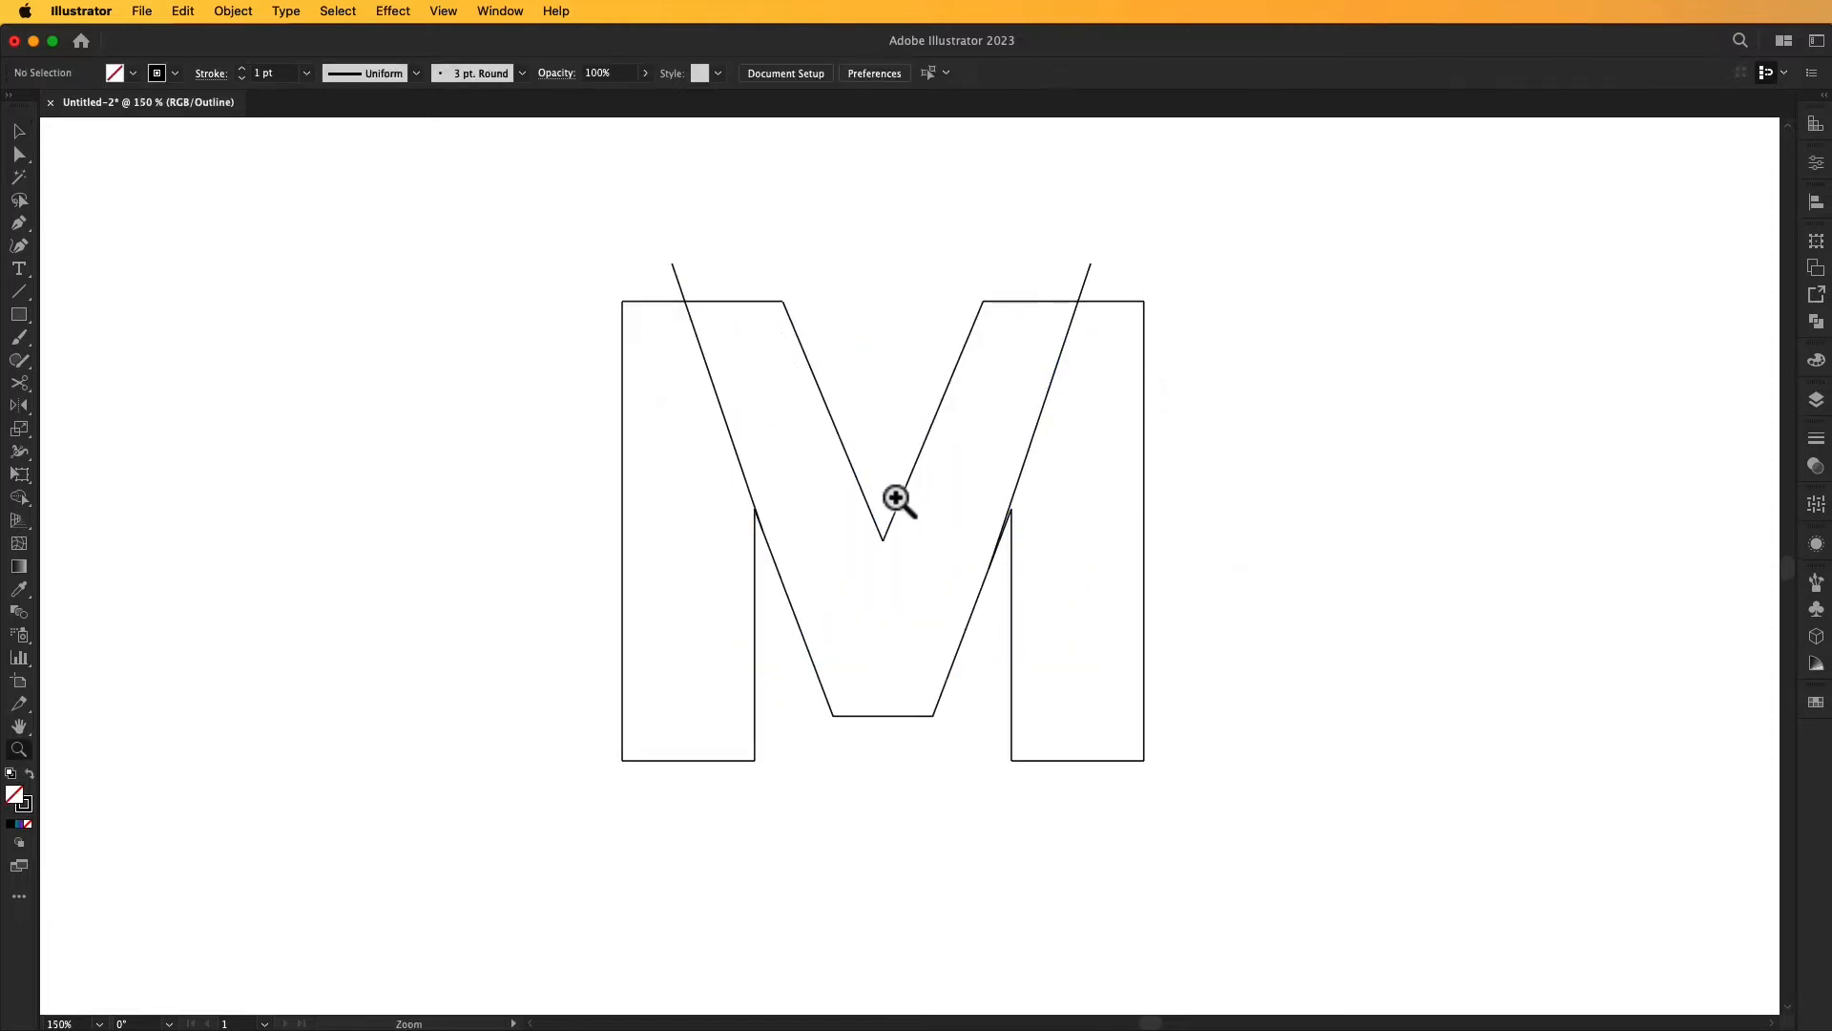
left_click(961, 573)
scroll(961, 580, "down", 3)
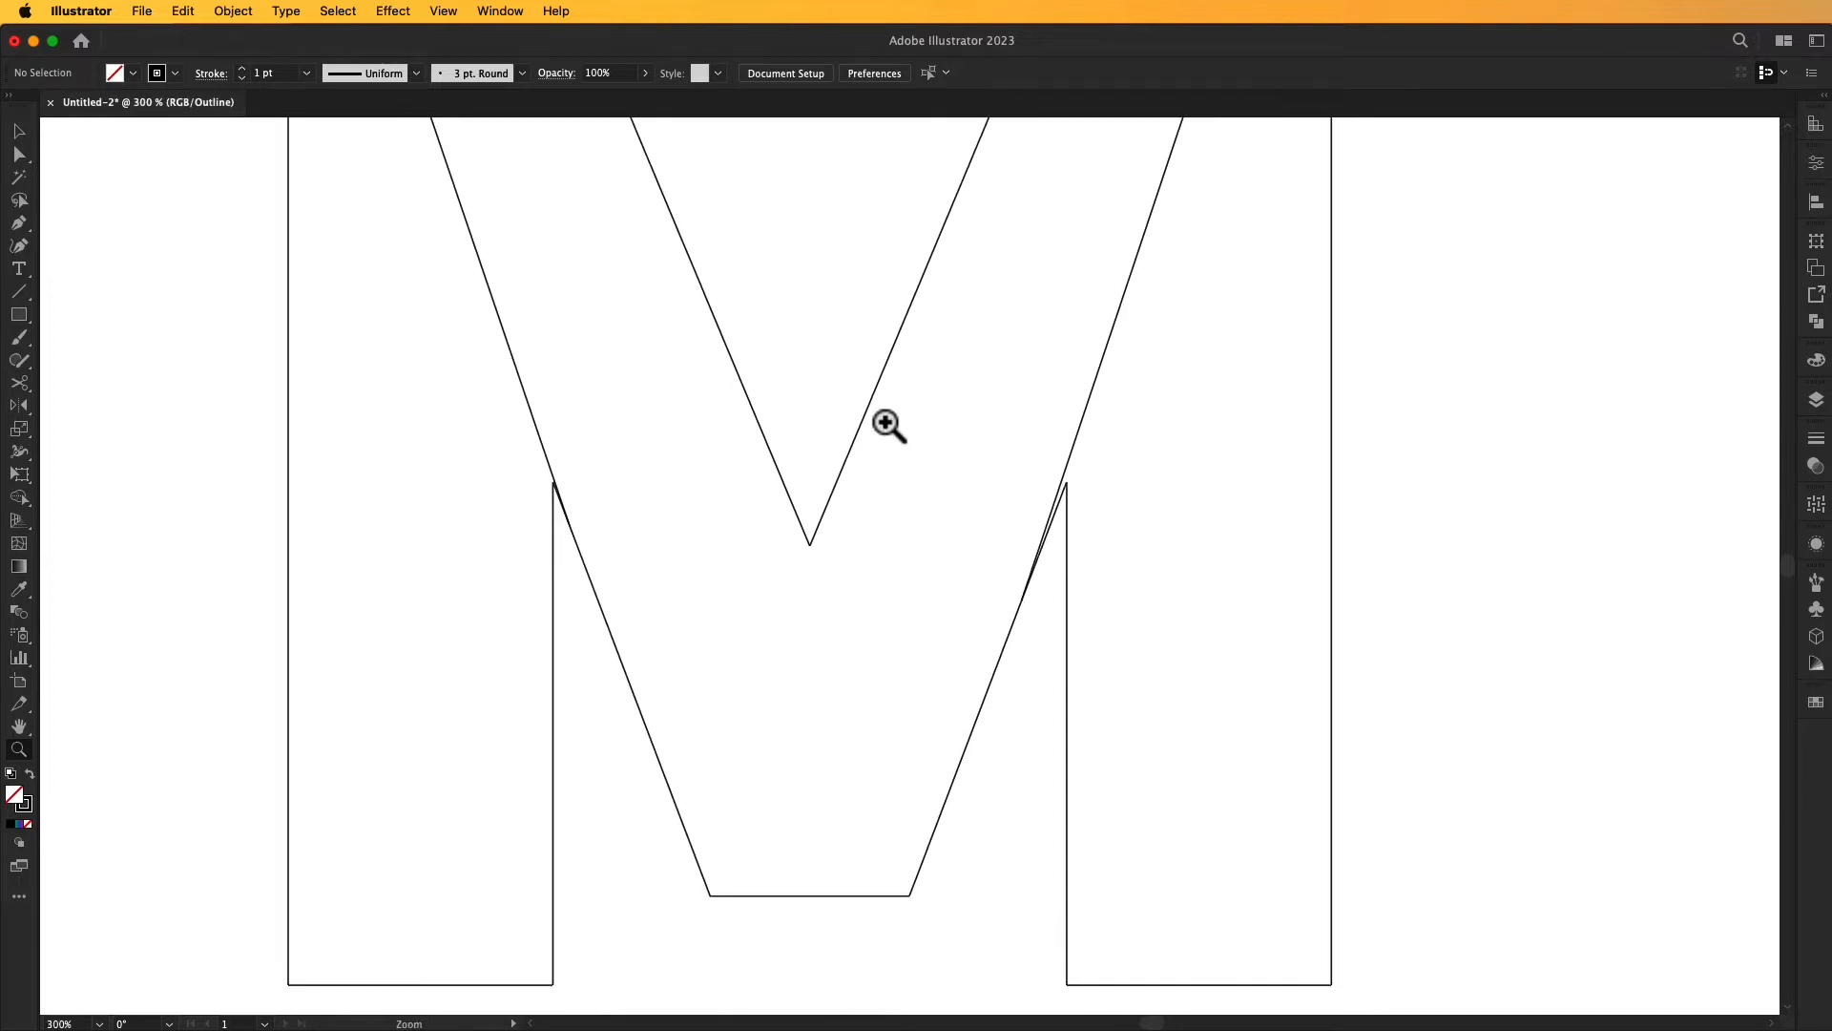
left_click_drag(949, 391, 935, 558)
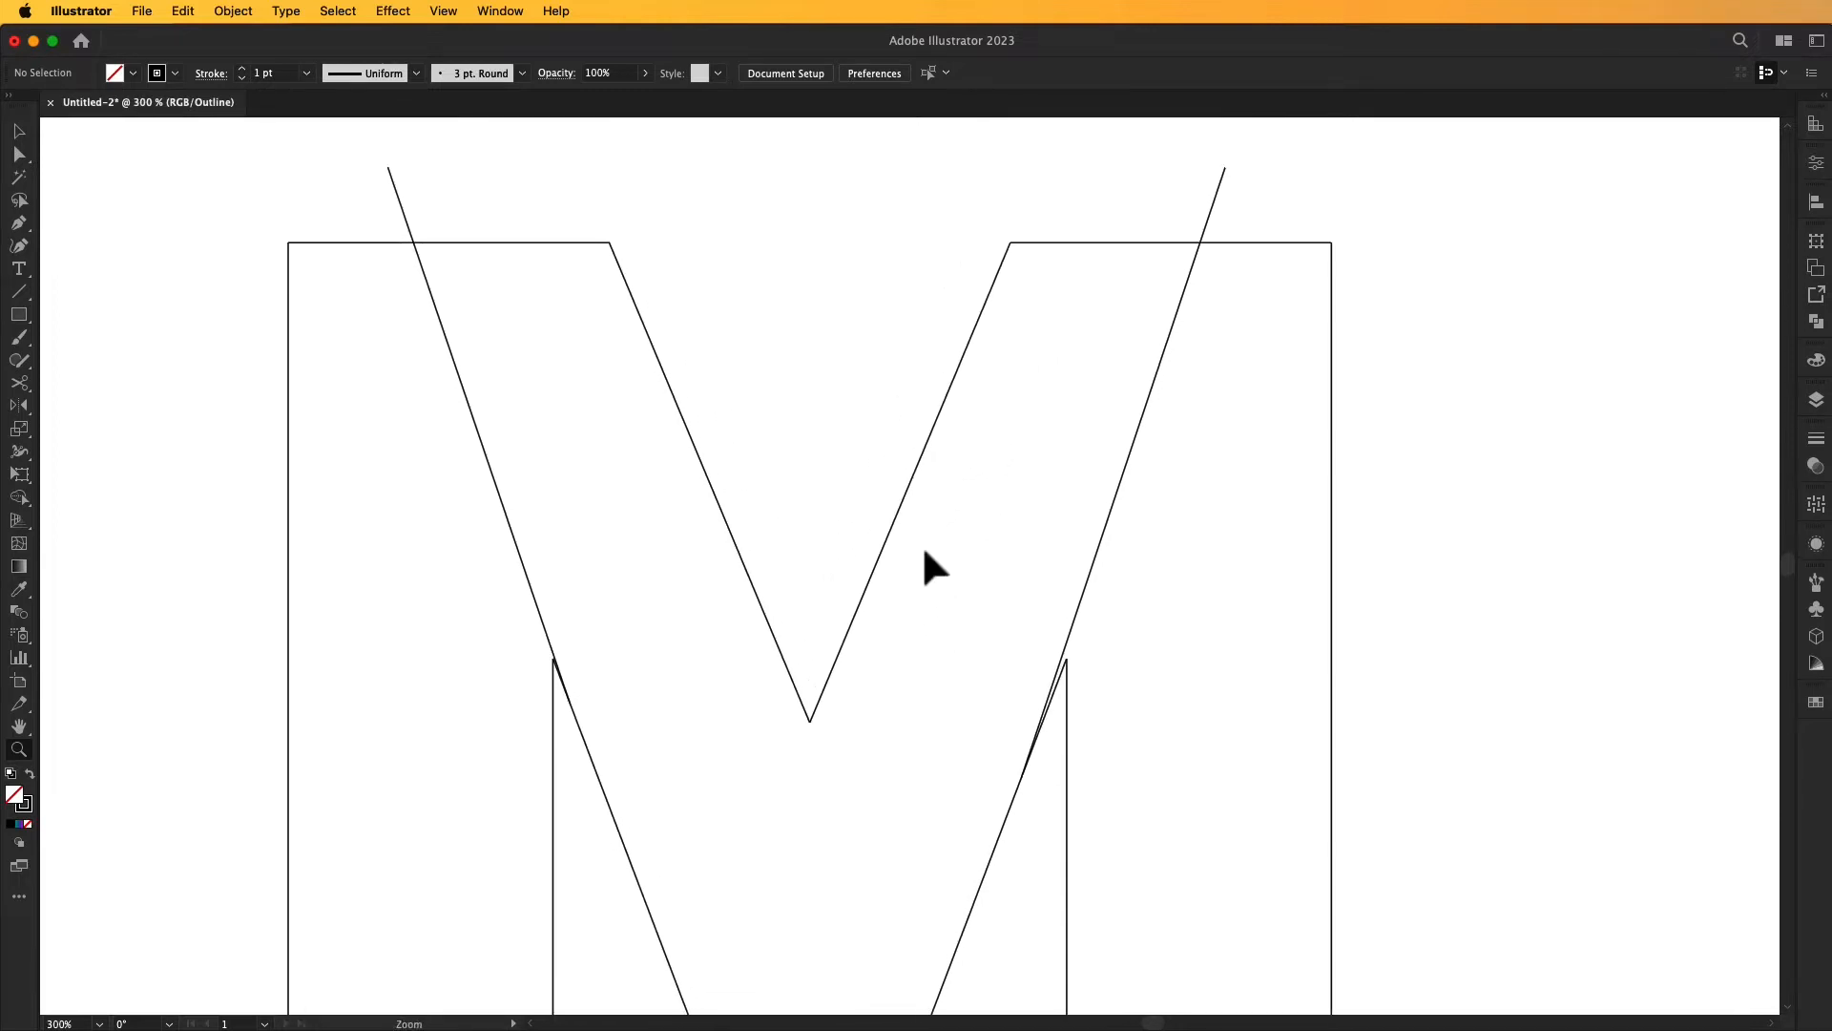
left_click(1126, 477)
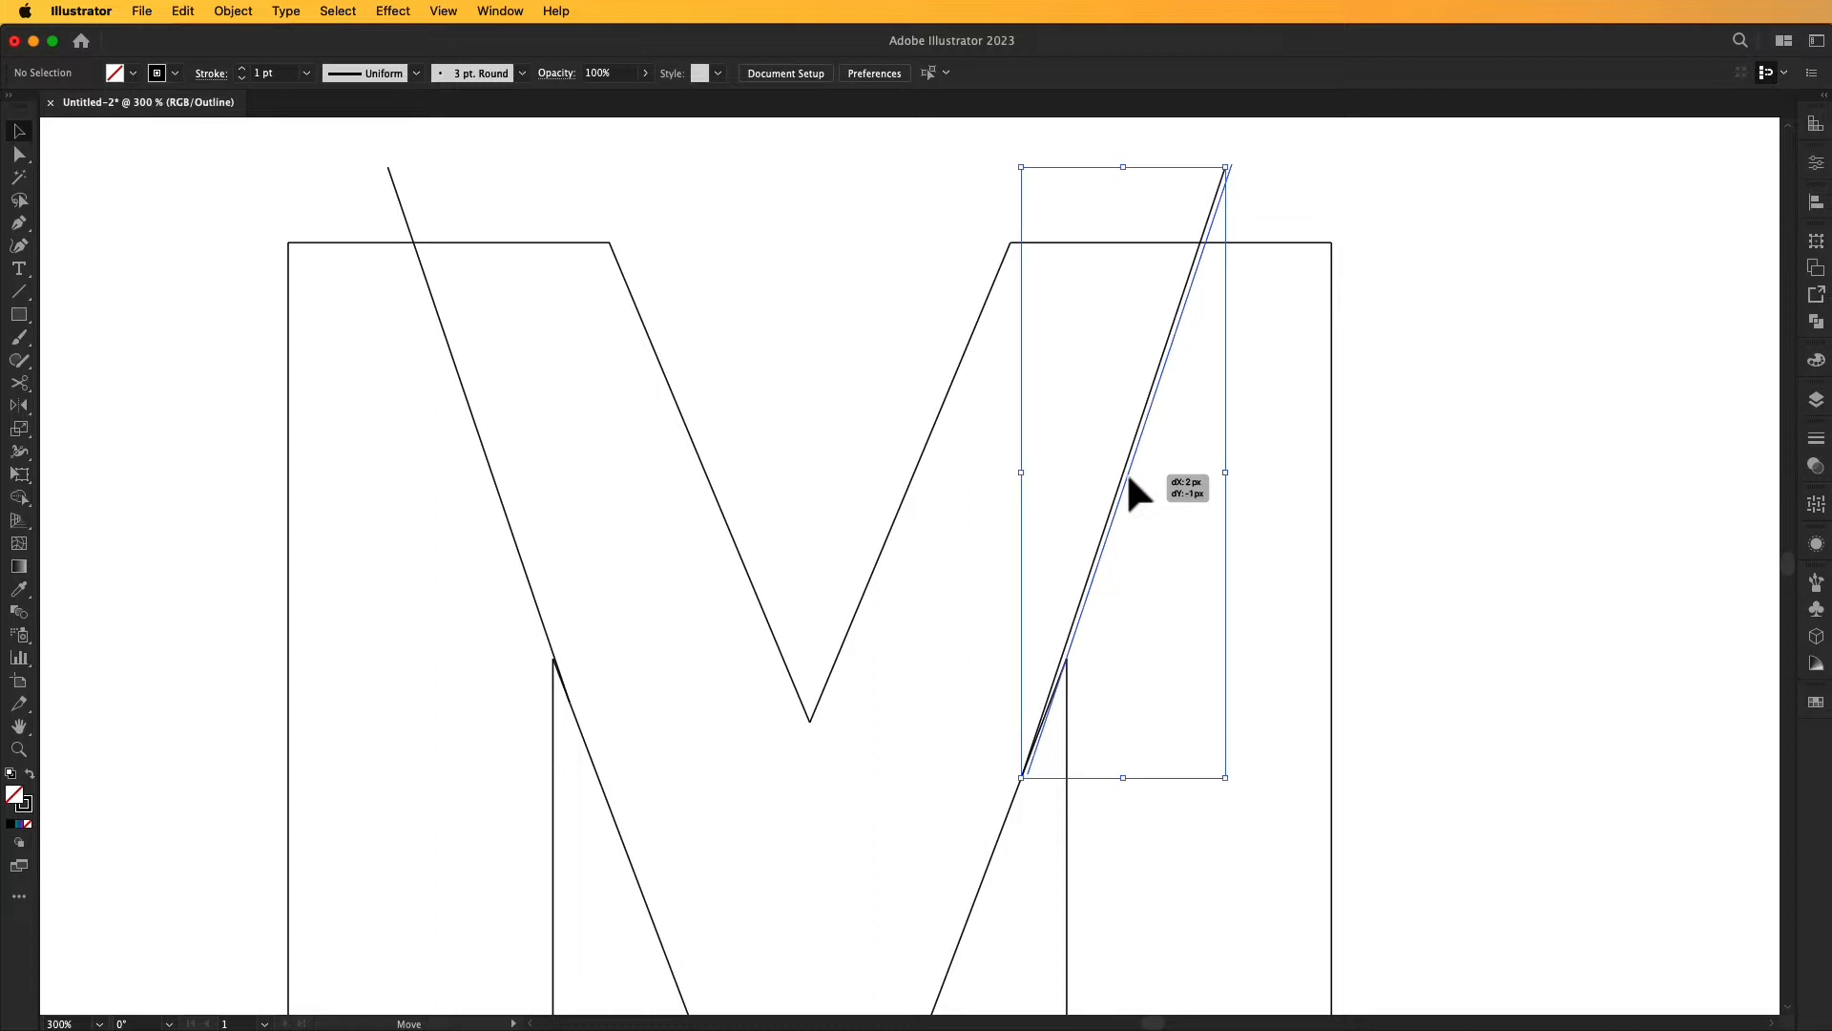
left_click(1352, 509)
left_click_drag(1353, 512, 1355, 515)
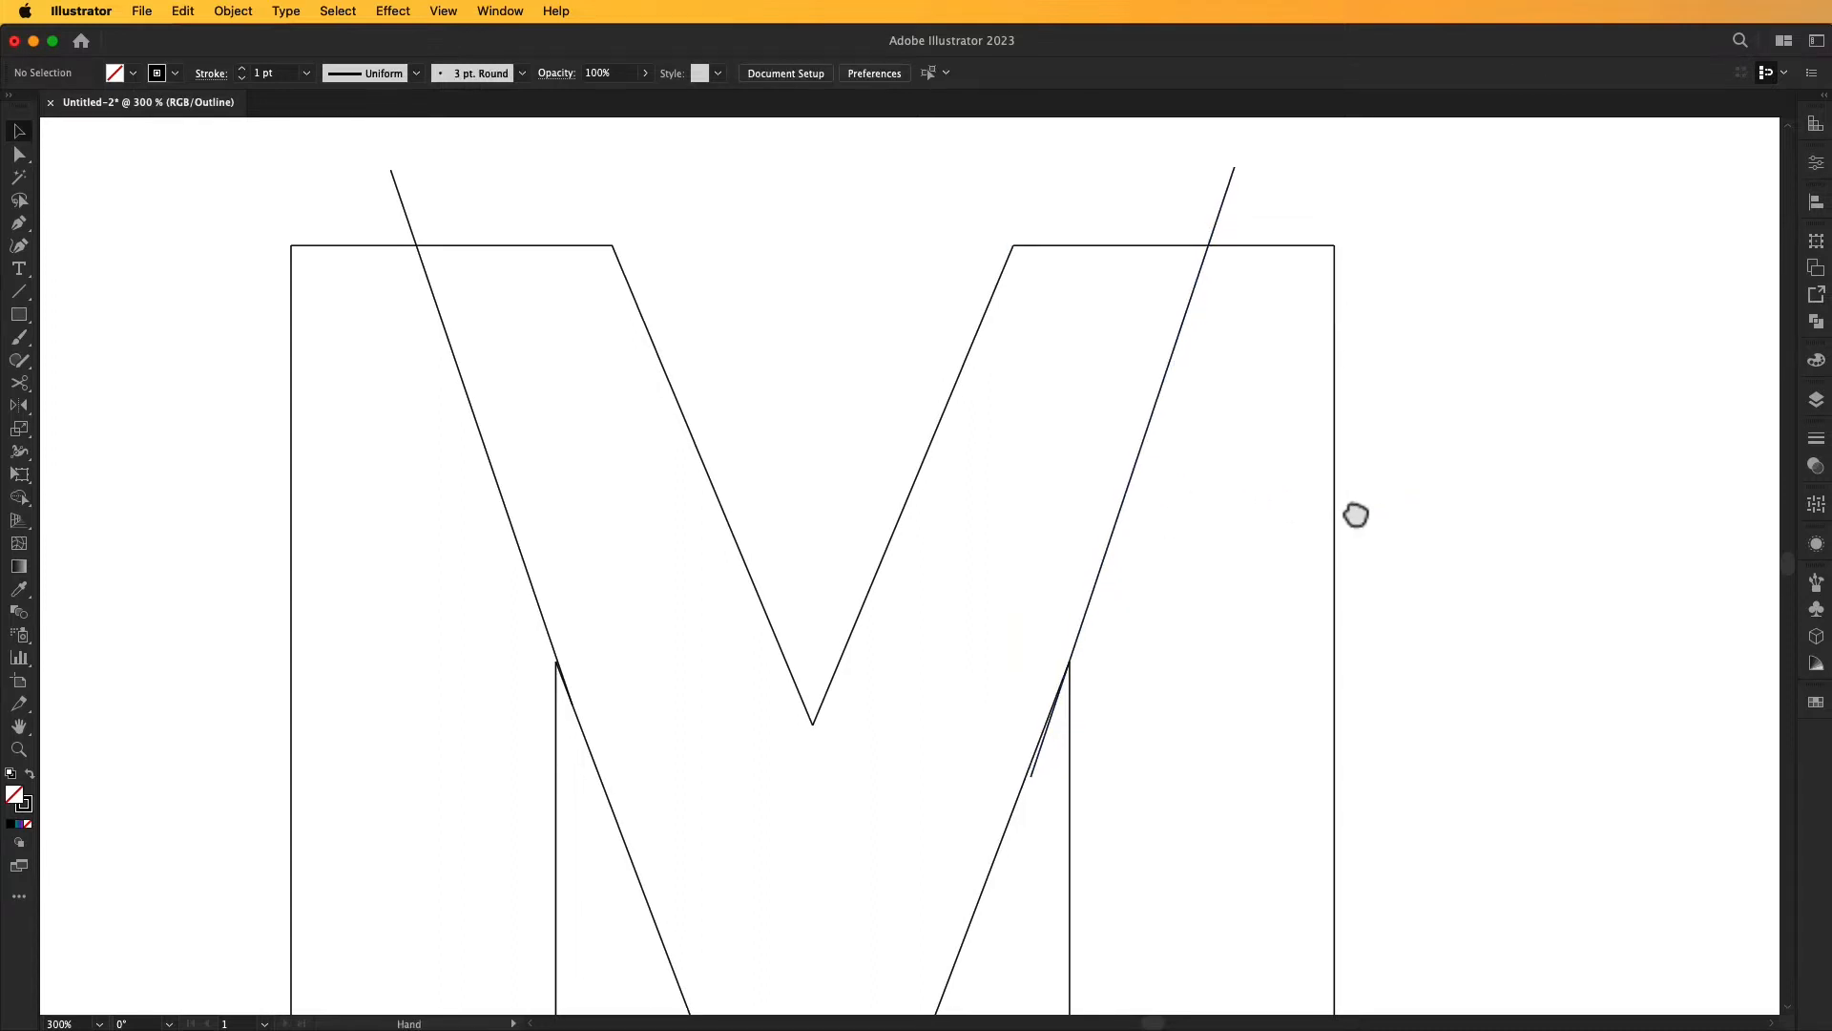
- Nudge the left diagonal line 1 px to the left so it passes through the left notch corner
left_click(482, 441)
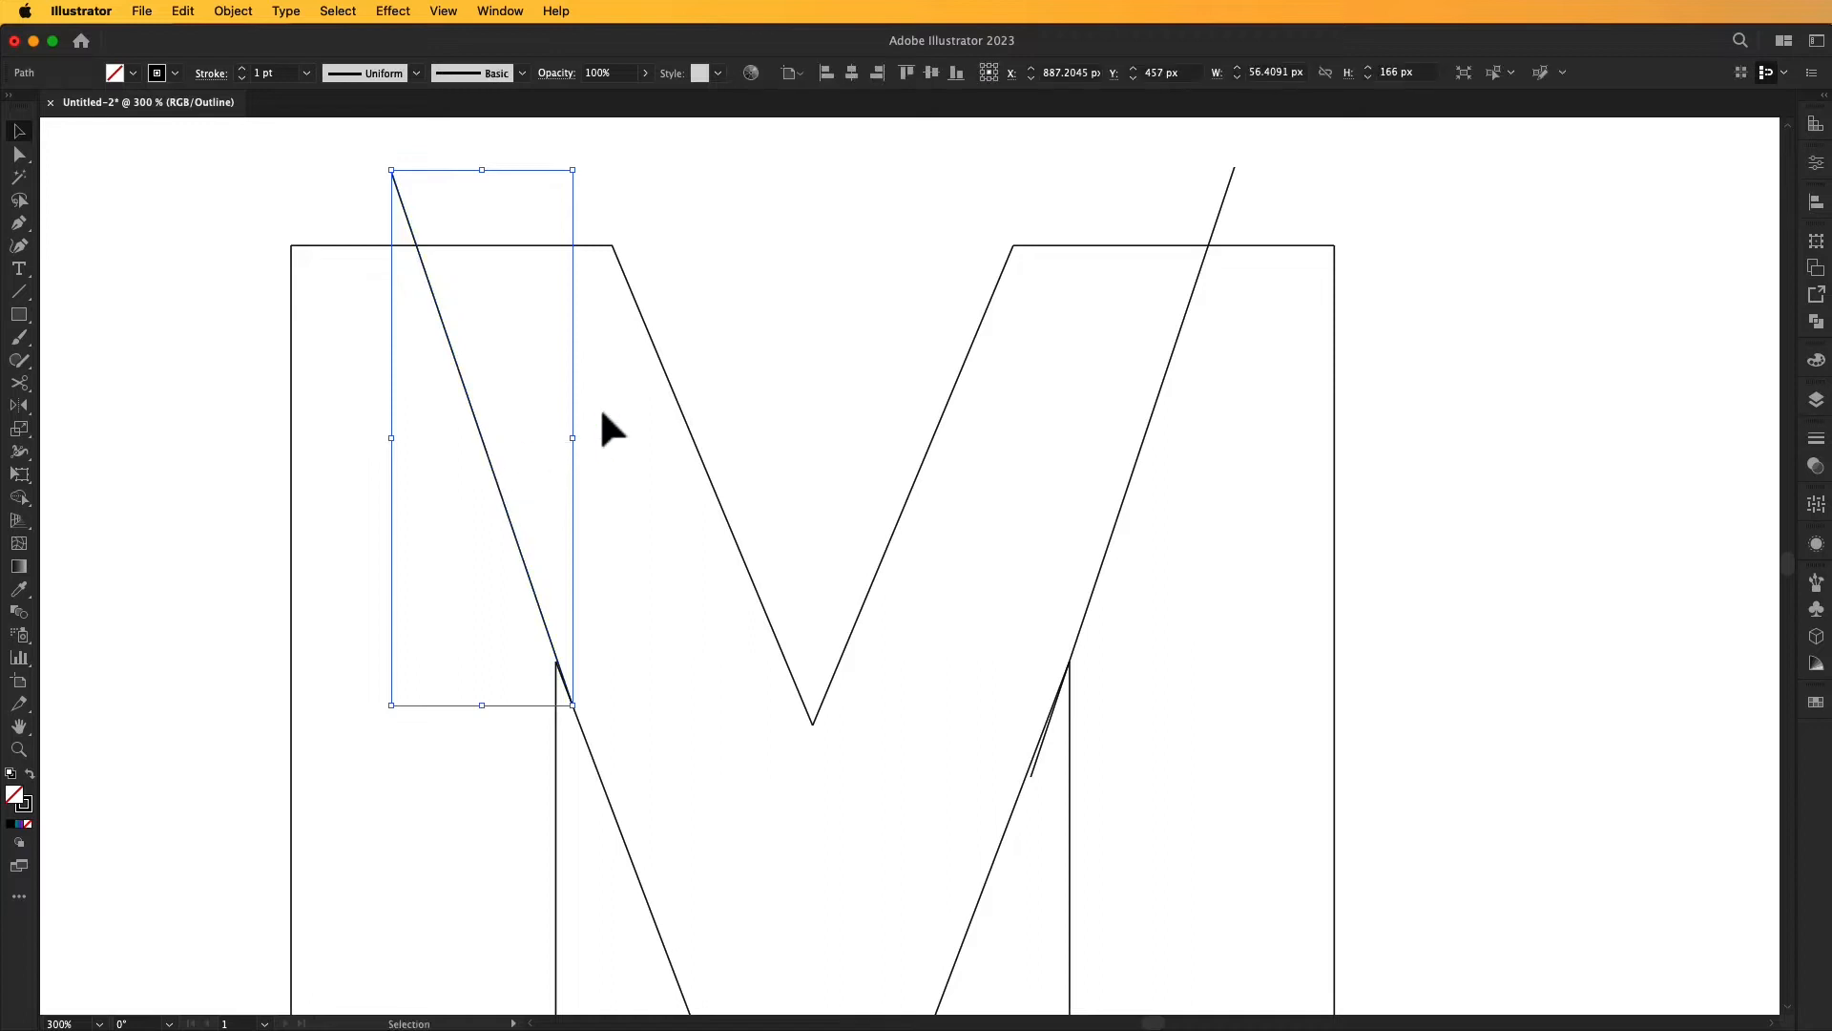
key("Left")
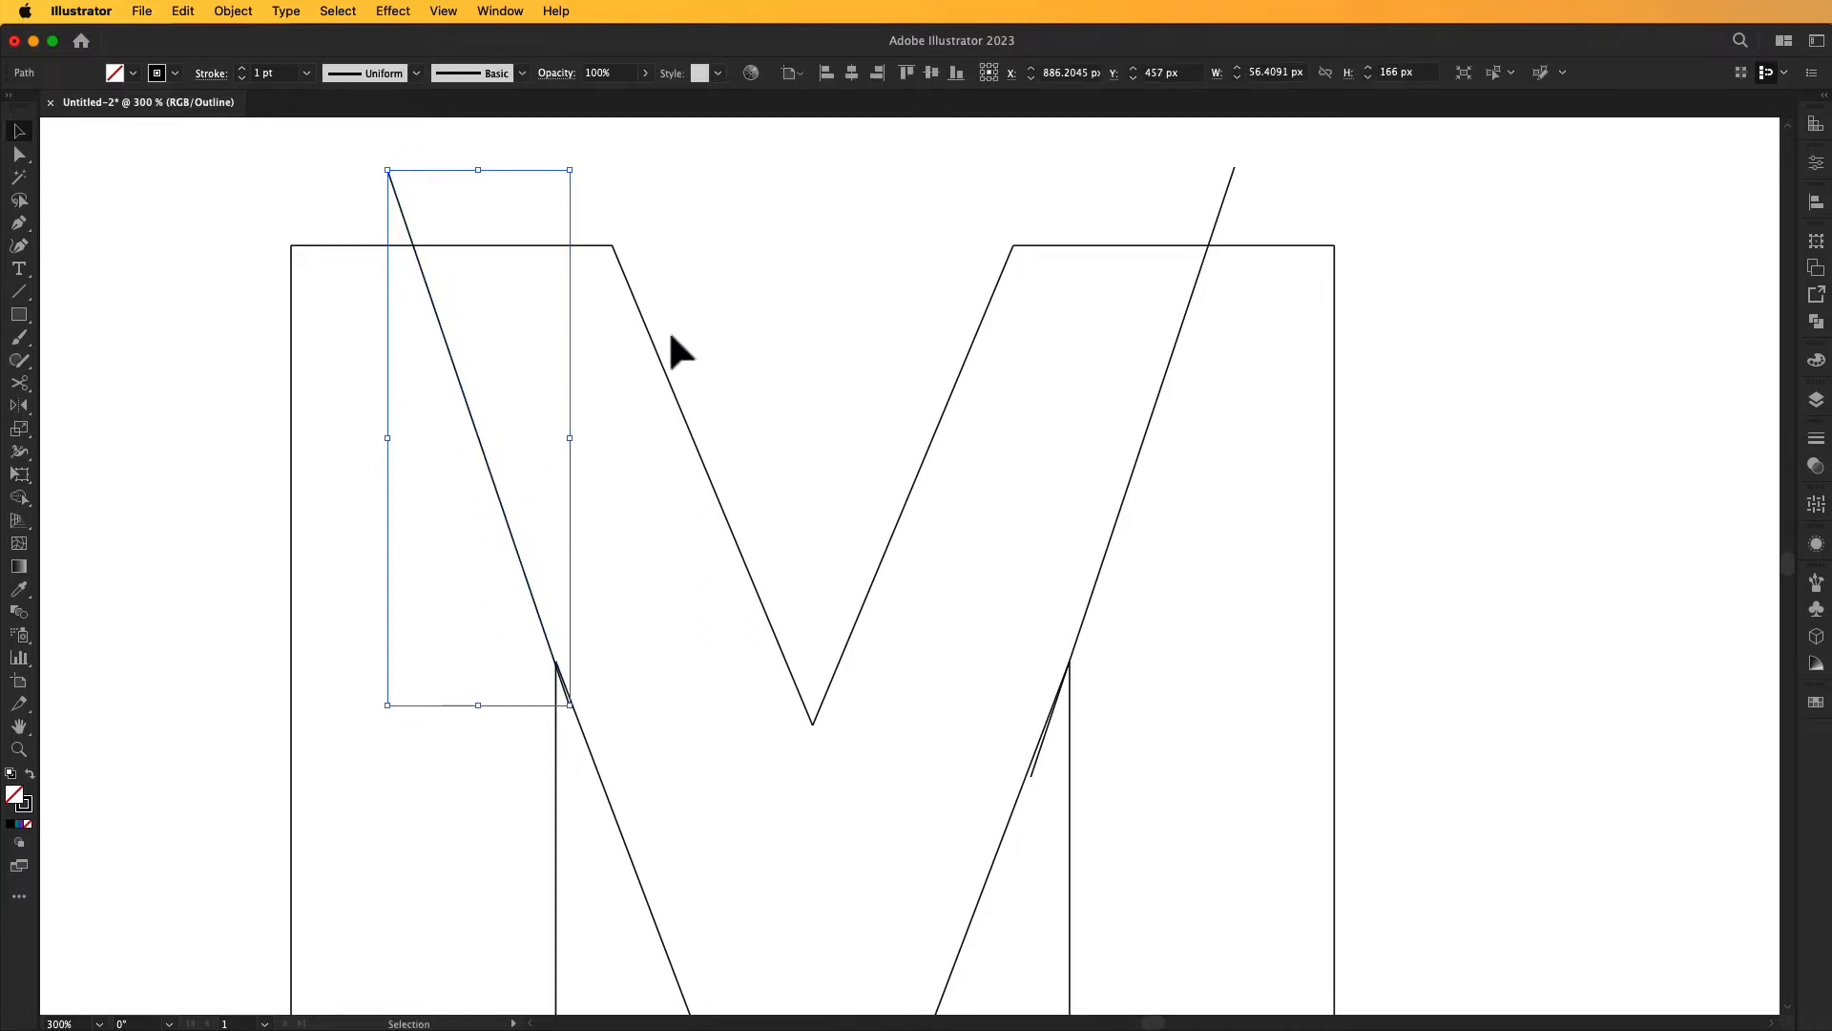
left_click(1463, 396)
left_click_drag(1456, 434, 1466, 442)
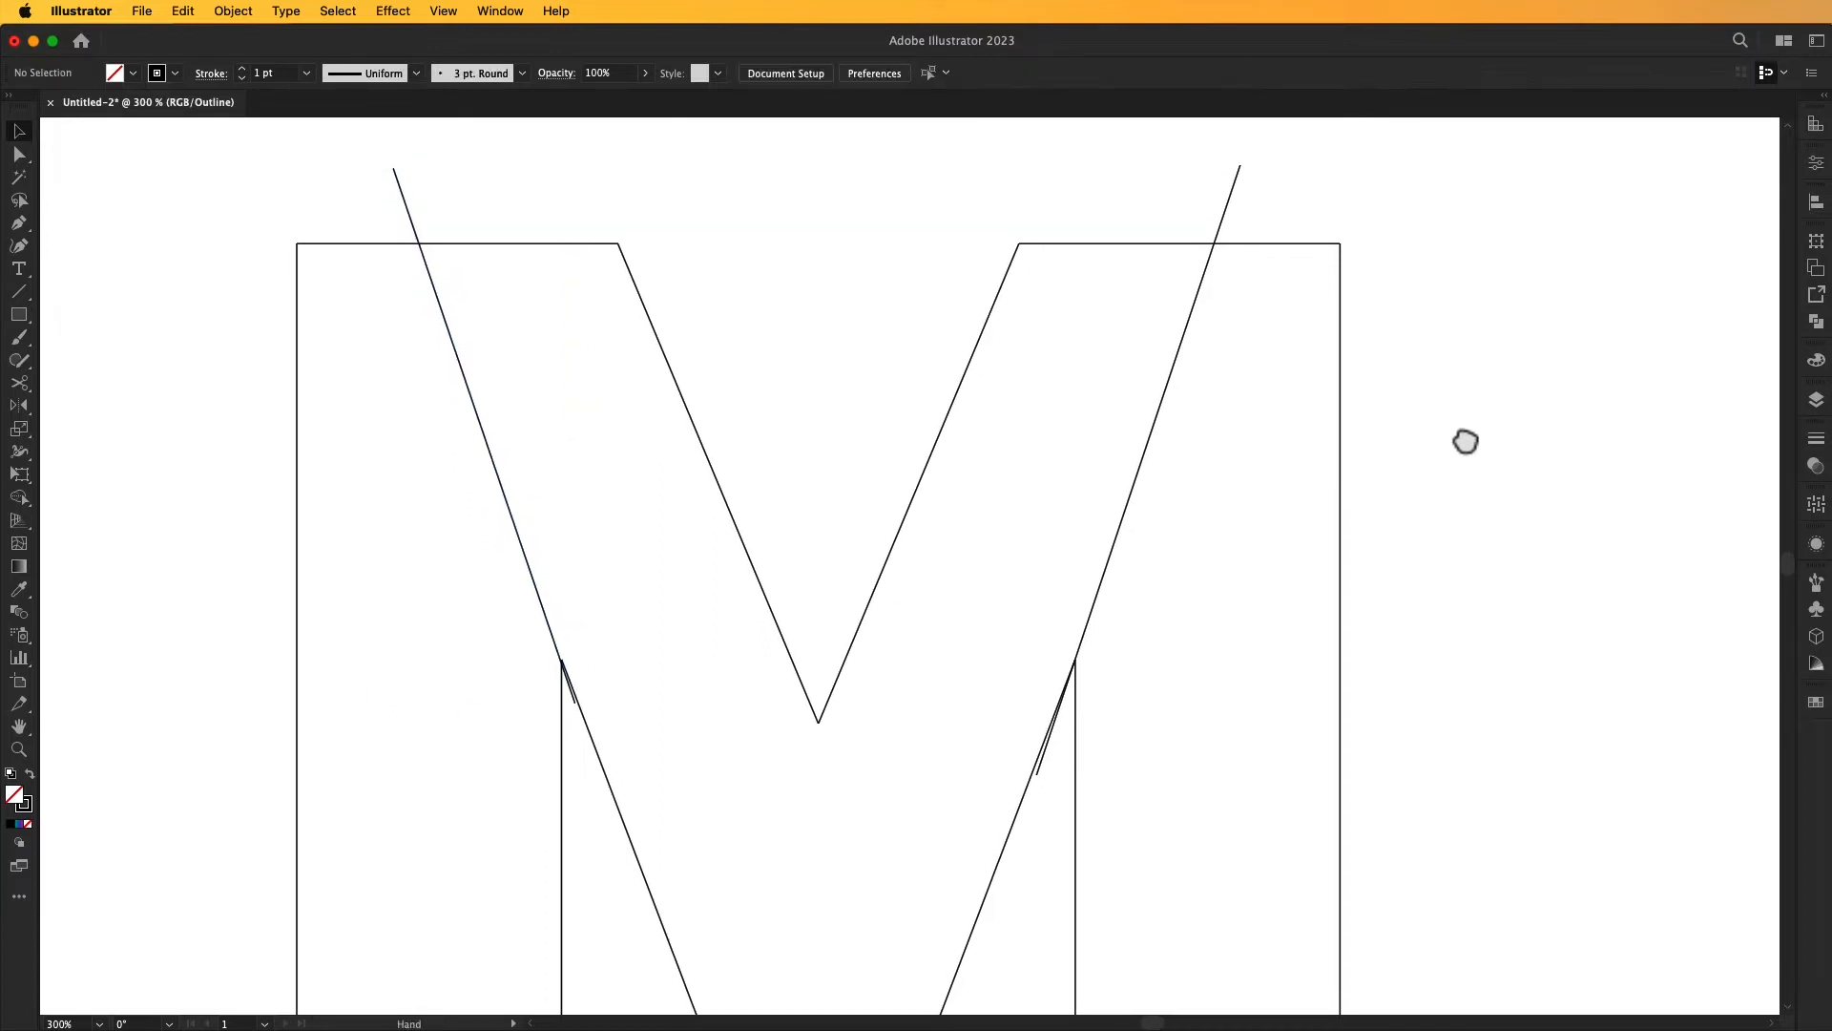
left_click_drag(1260, 654, 1333, 593)
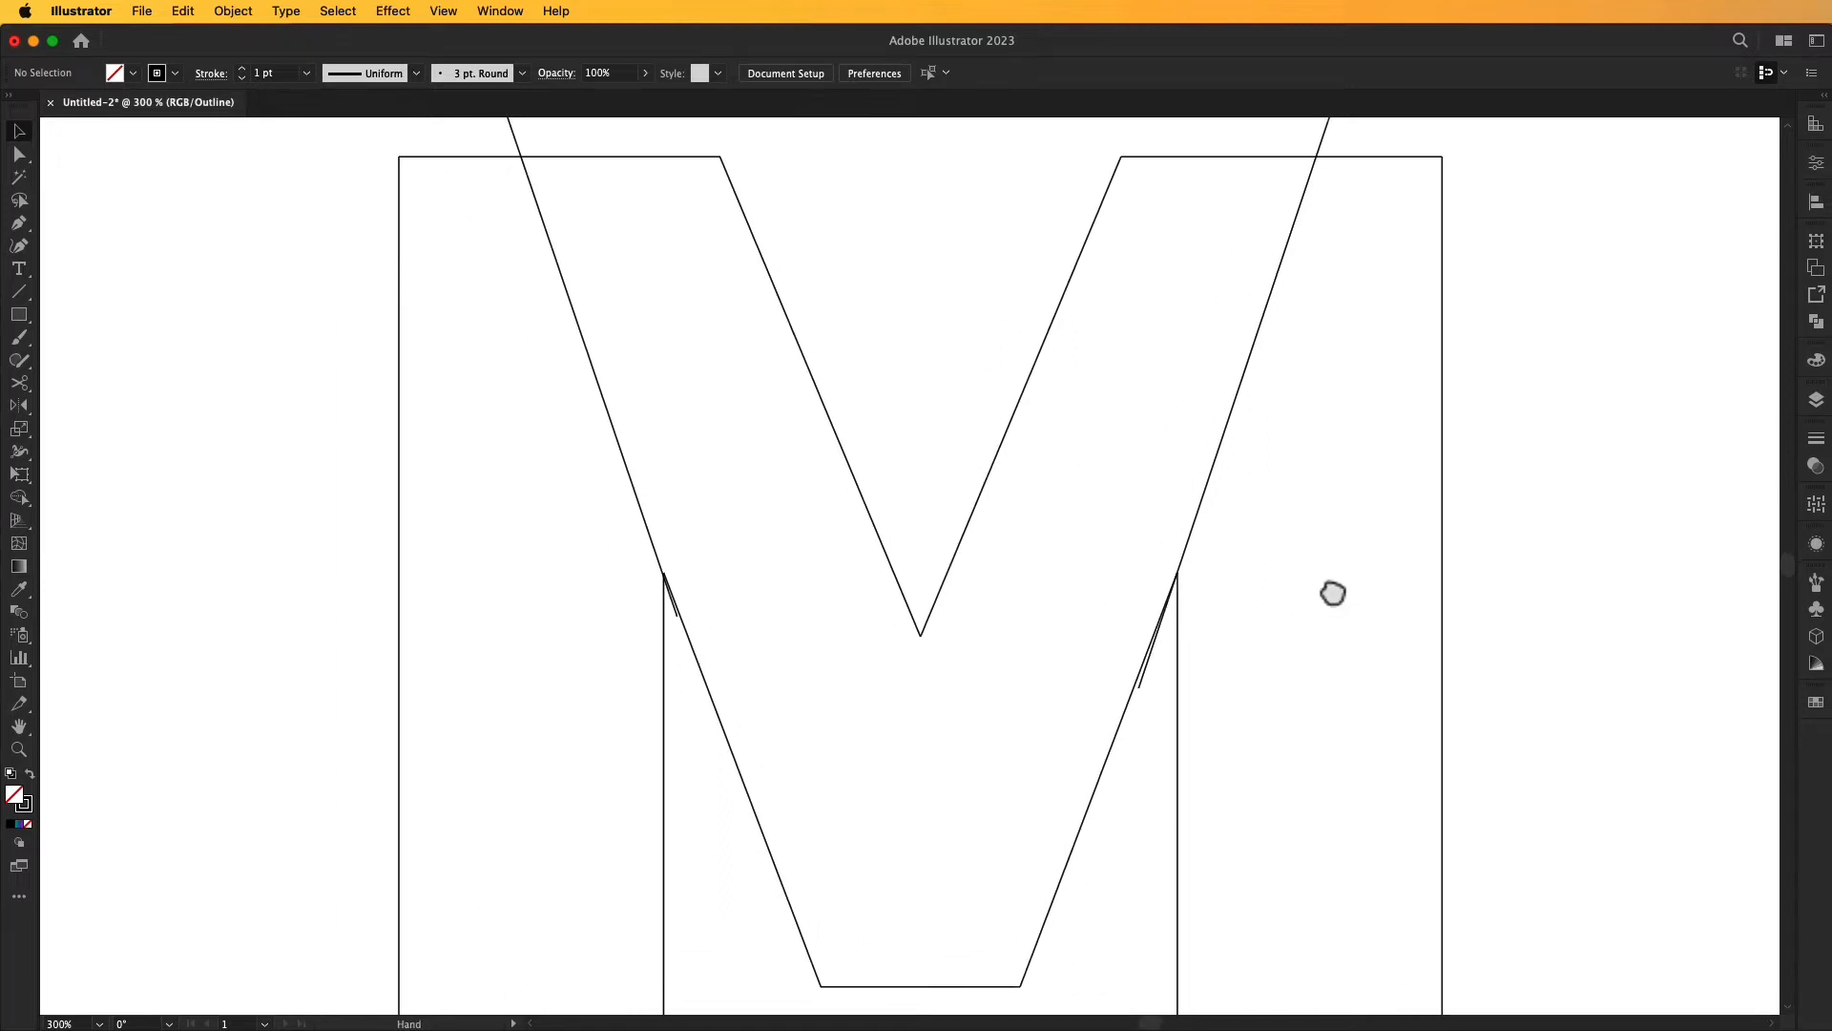
key("z")
left_click(1159, 683)
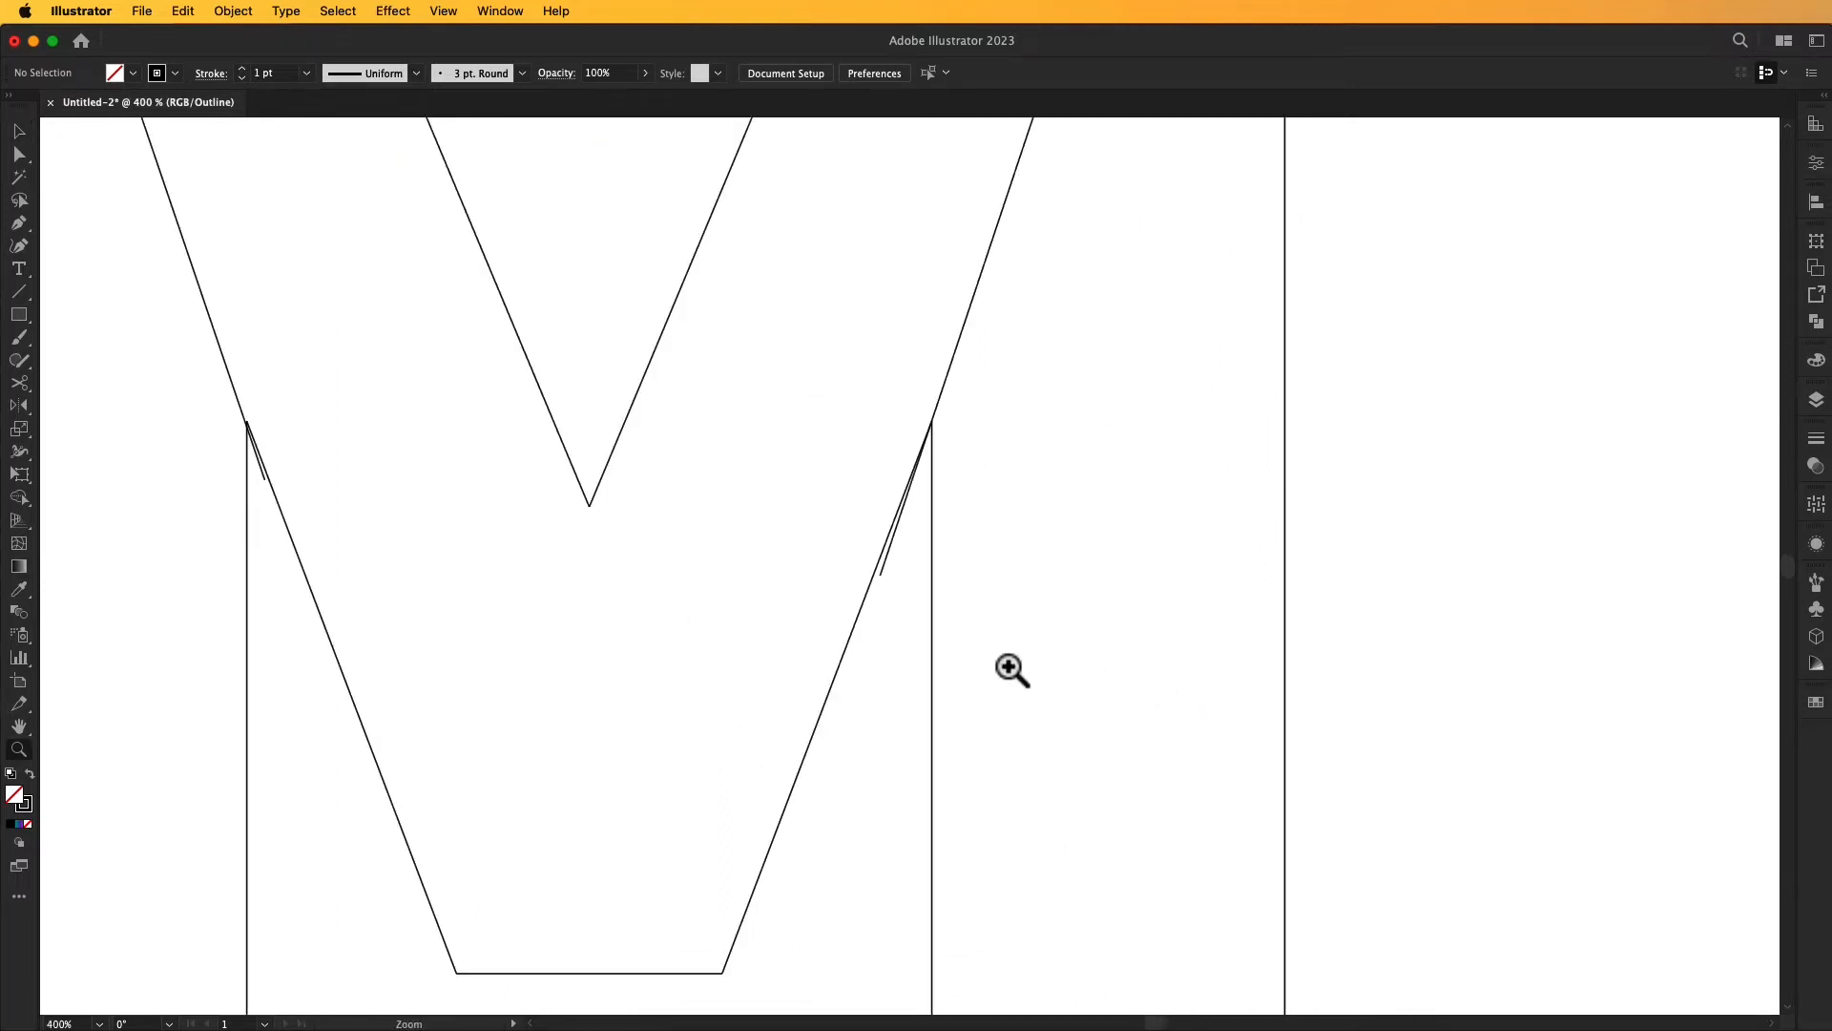
left_click(860, 627)
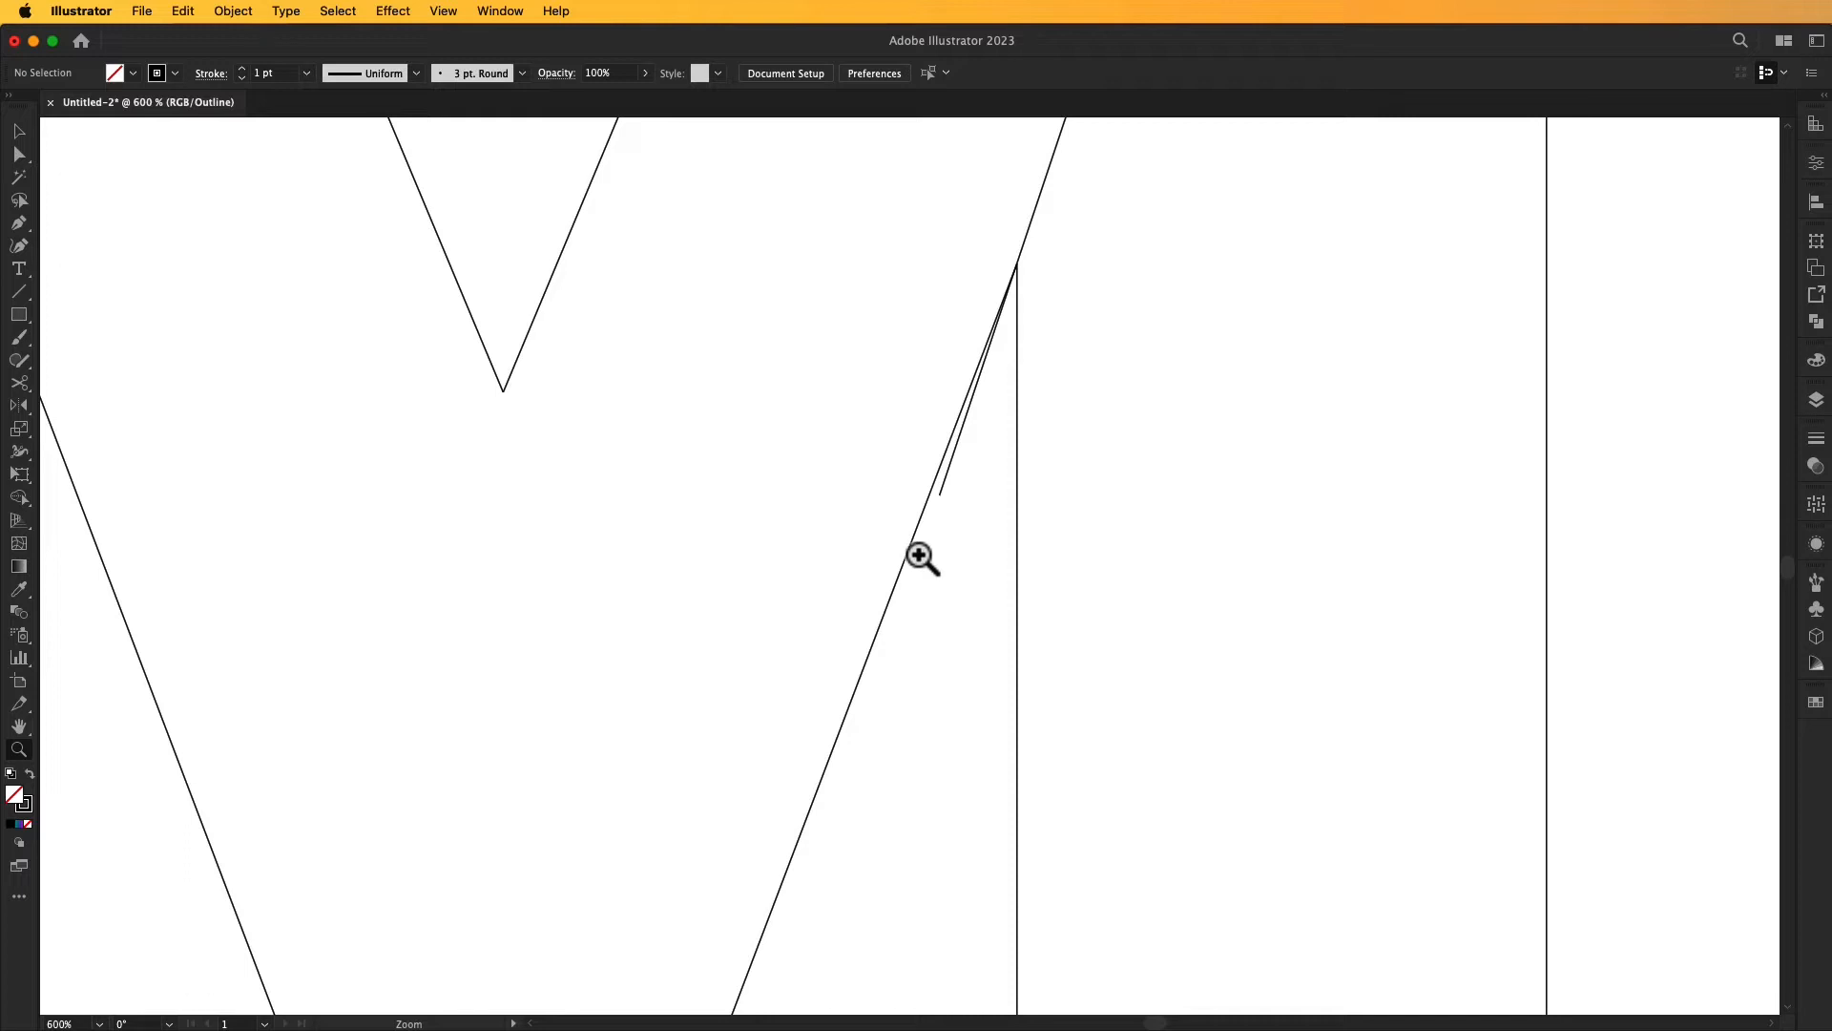
key("super+0")
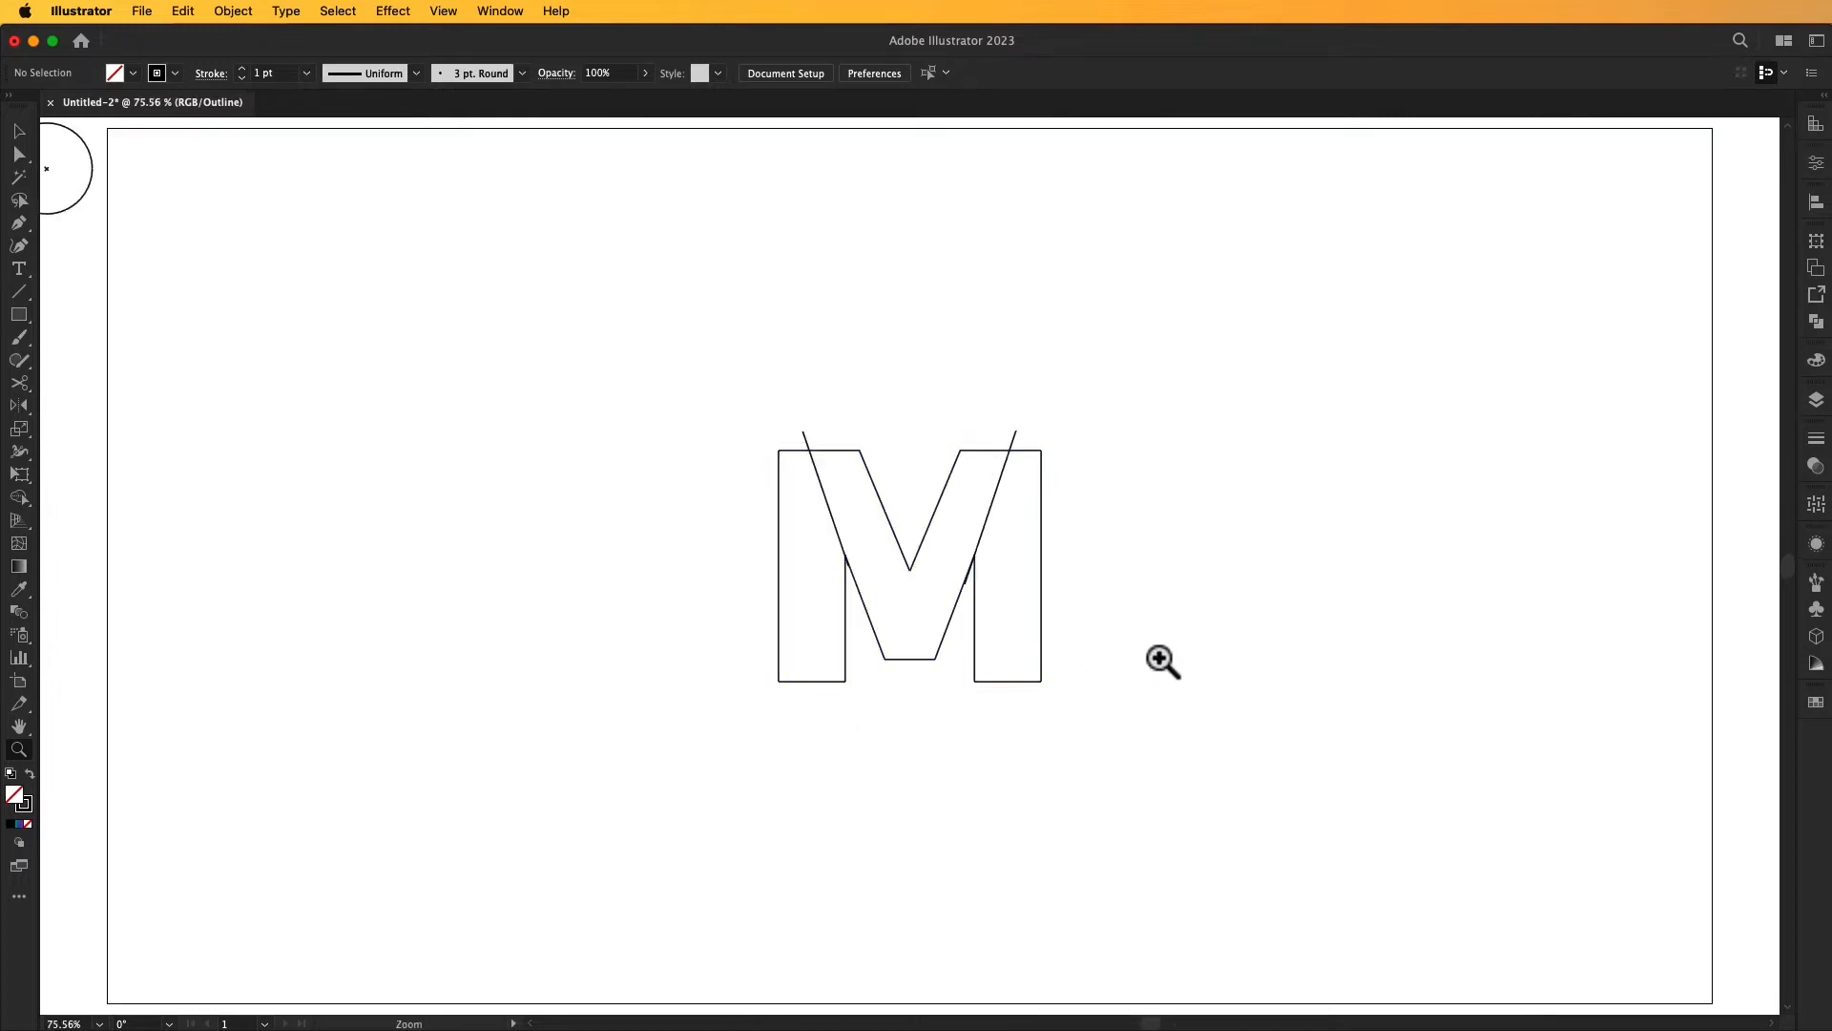
- Draw a Pen line extending the right inner edge of the M's V through its vertex, down-left past the left diagonal's outer edge
key("v")
key("z")
left_click(916, 630)
left_click(868, 500)
left_click(997, 632)
left_click(997, 632)
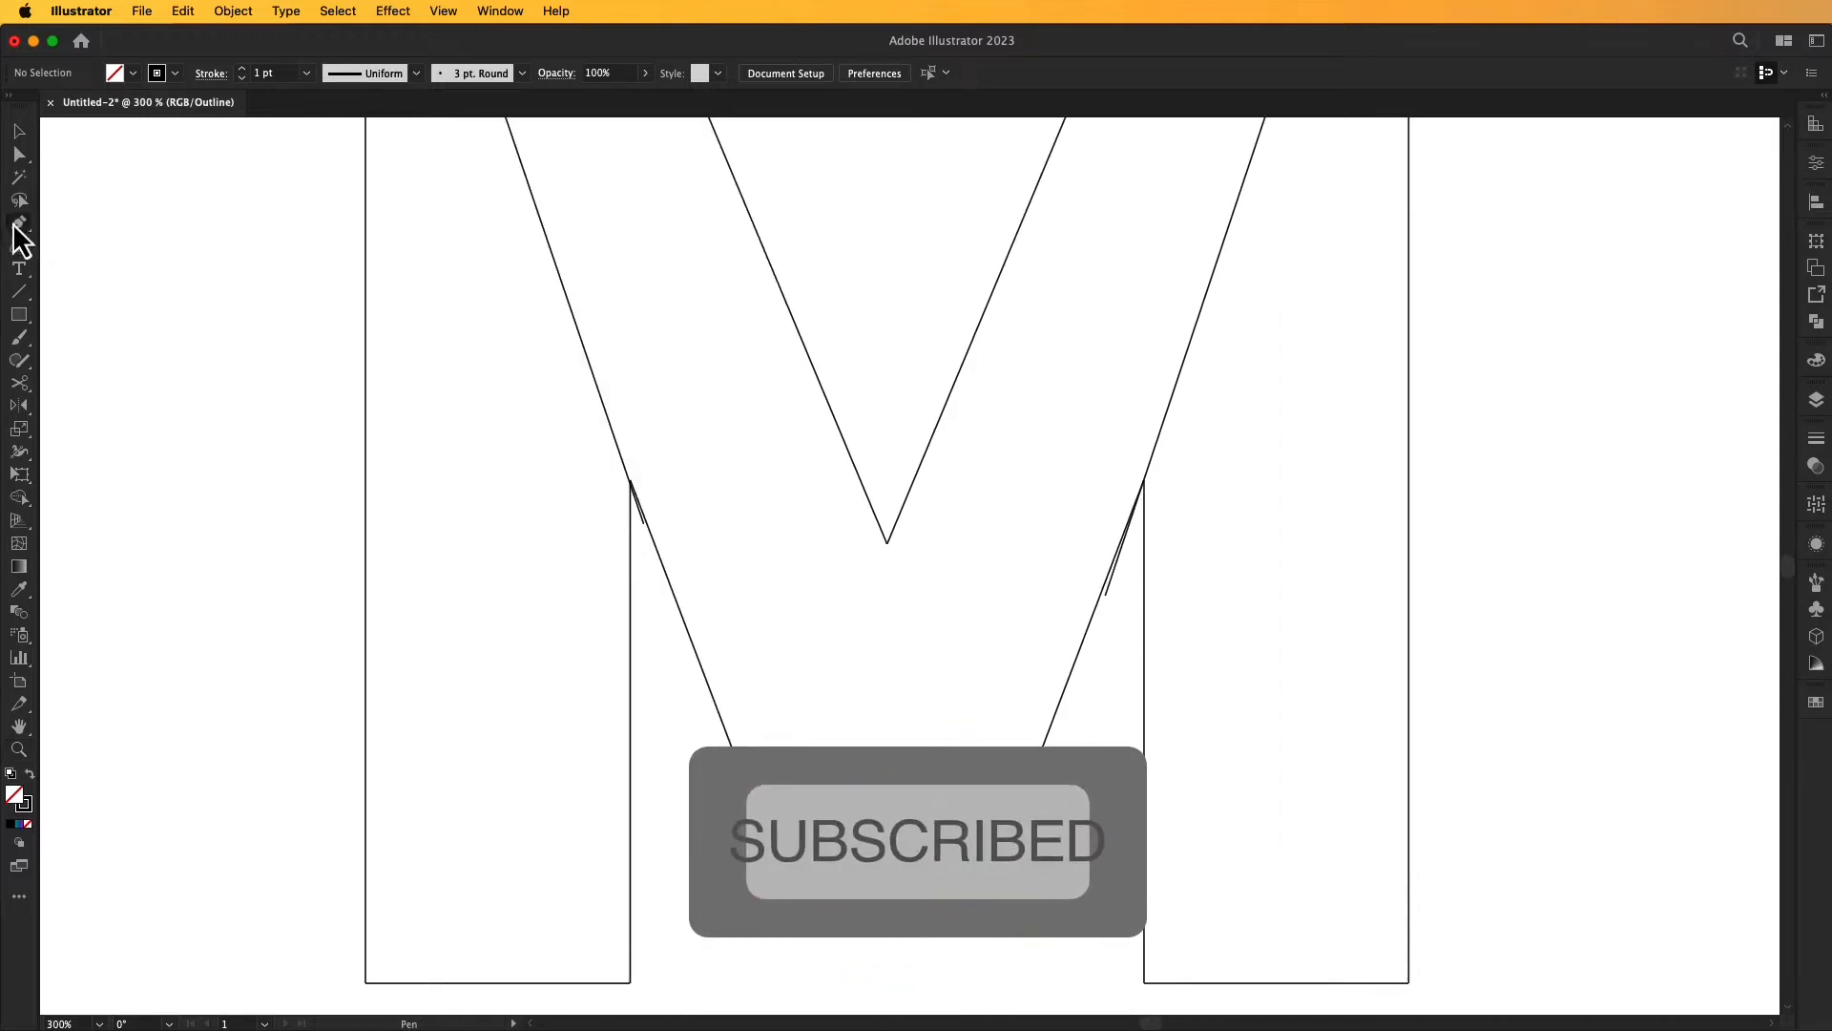
left_click(938, 418)
left_click(888, 542)
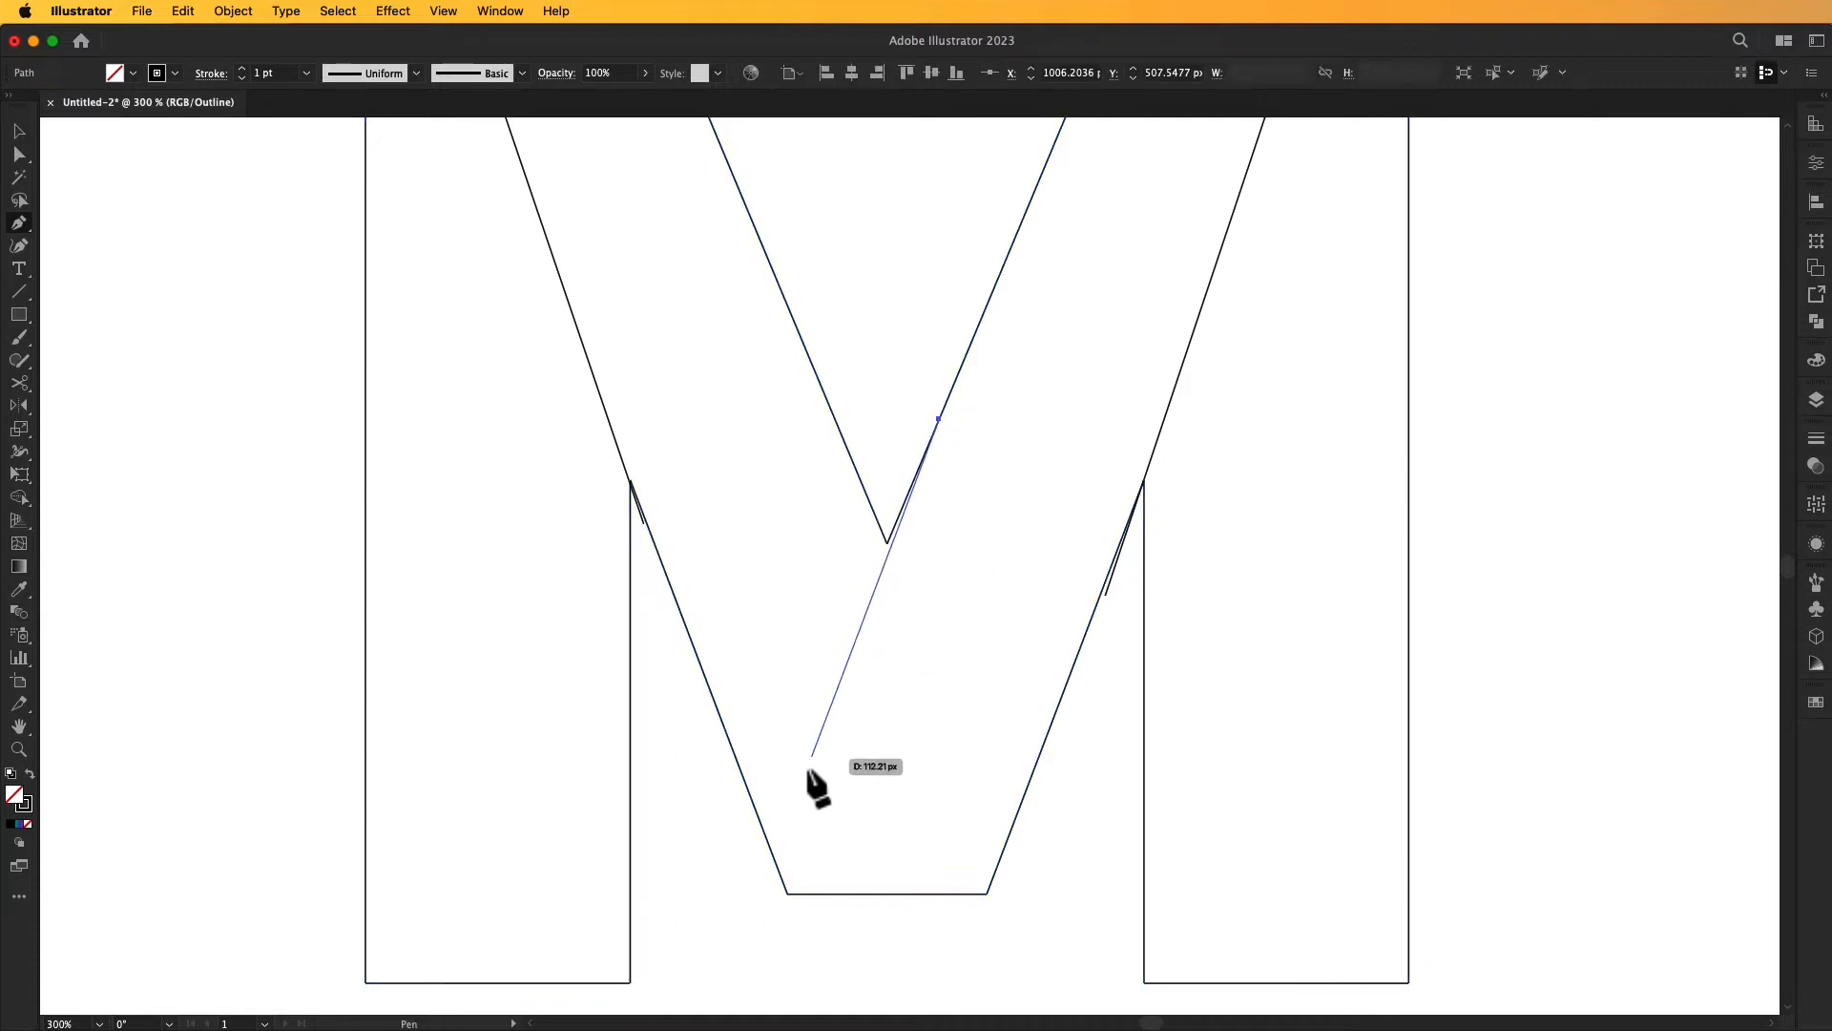
left_click(740, 891)
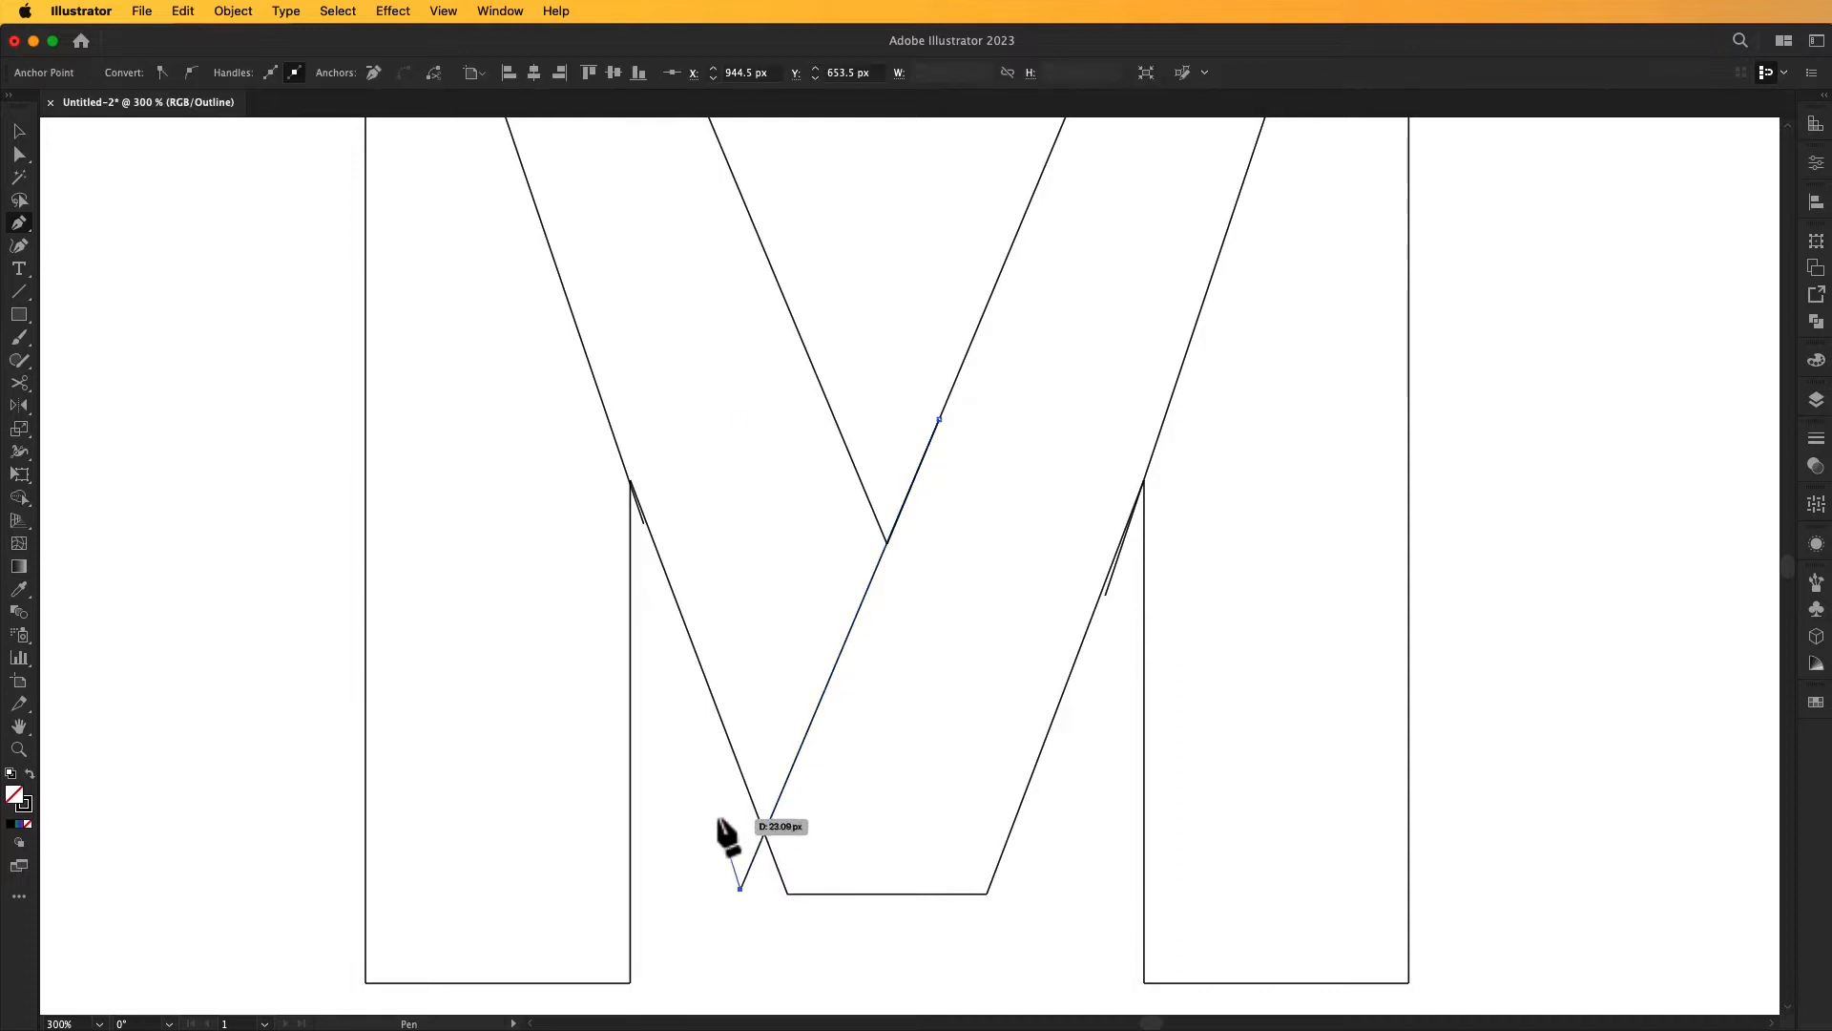
key("v")
left_click(272, 657)
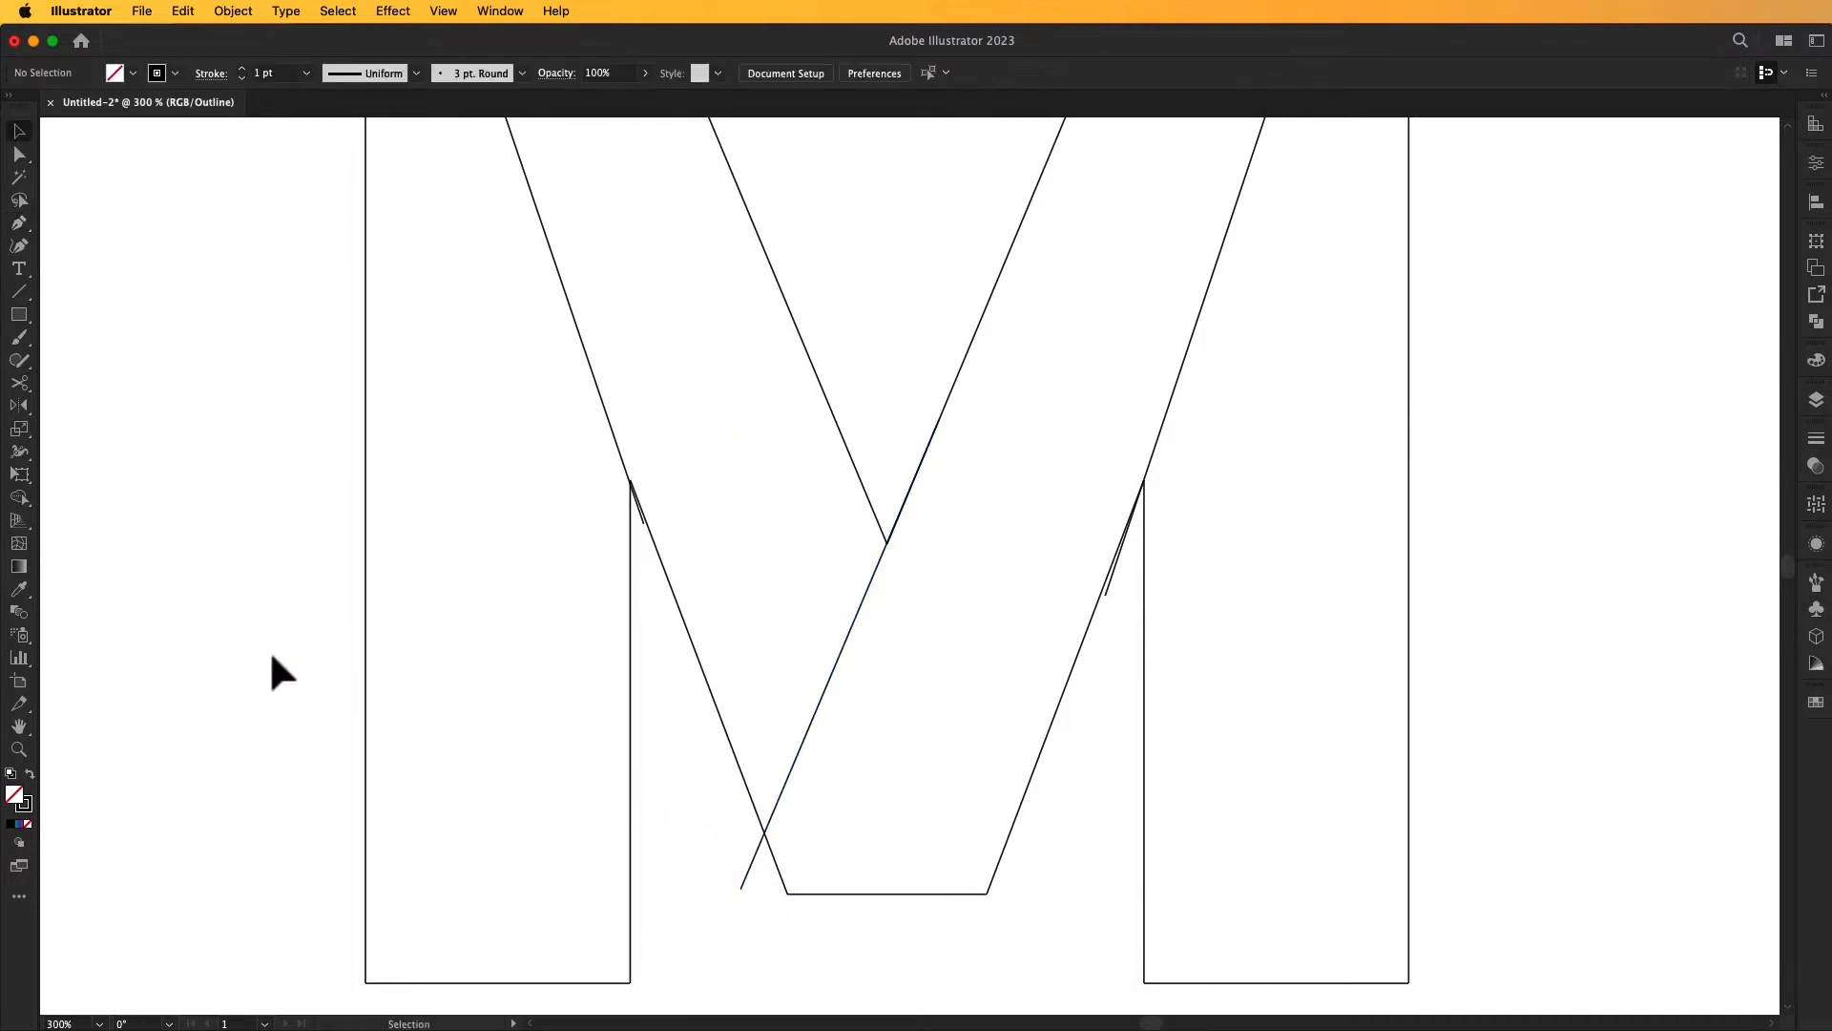
- Return to Preview view and divide the M along its three cutting lines with Pathfinder Divide
key("super+0")
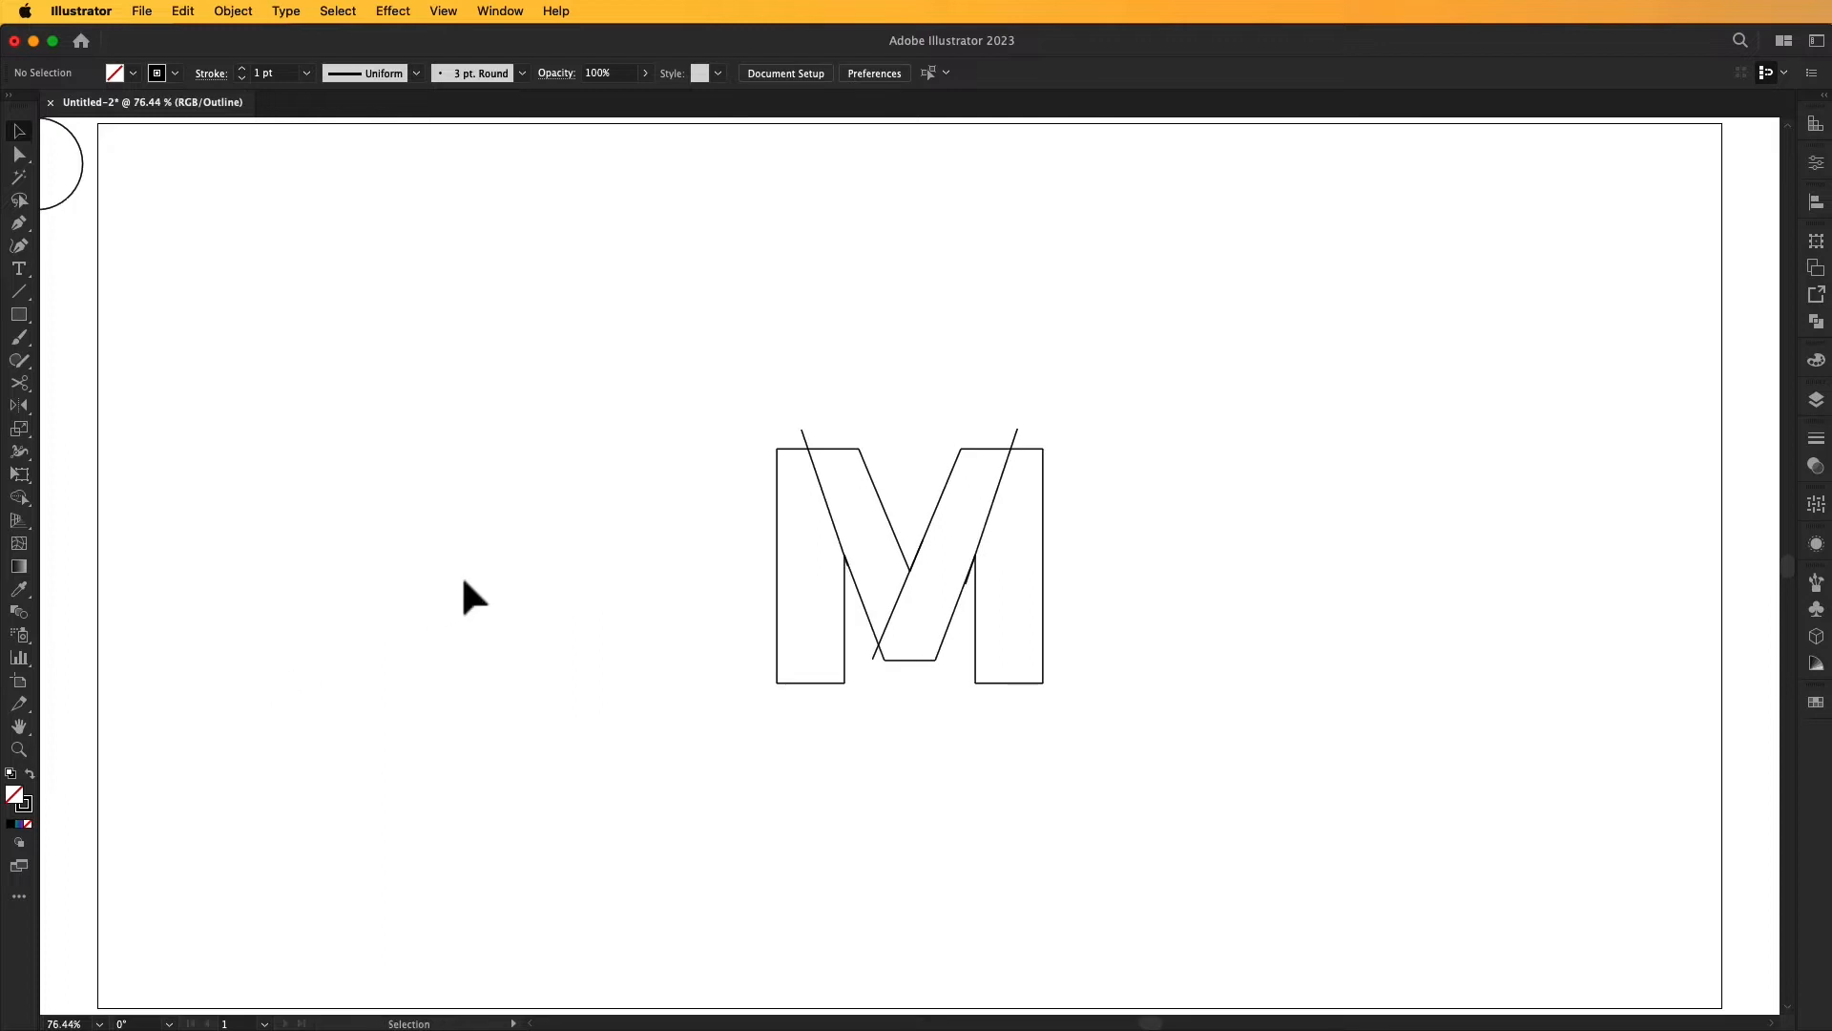
key("super+y")
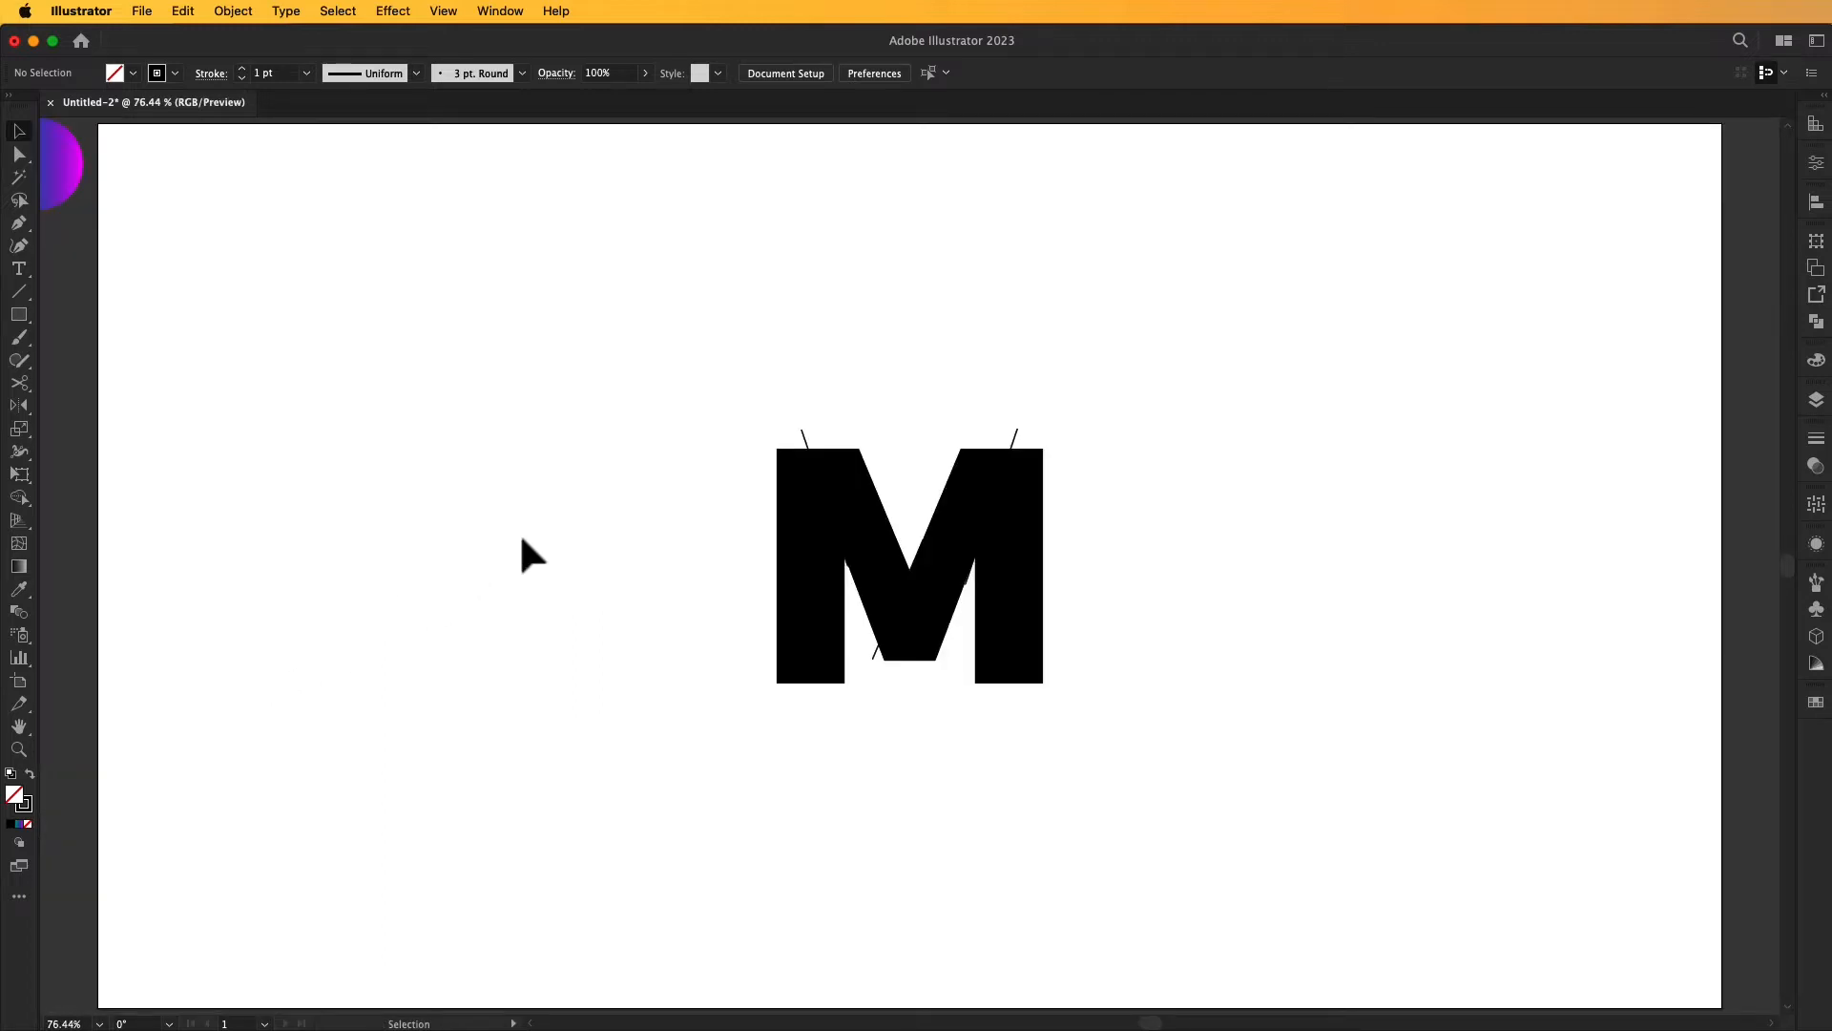
left_click_drag(749, 430, 1238, 761)
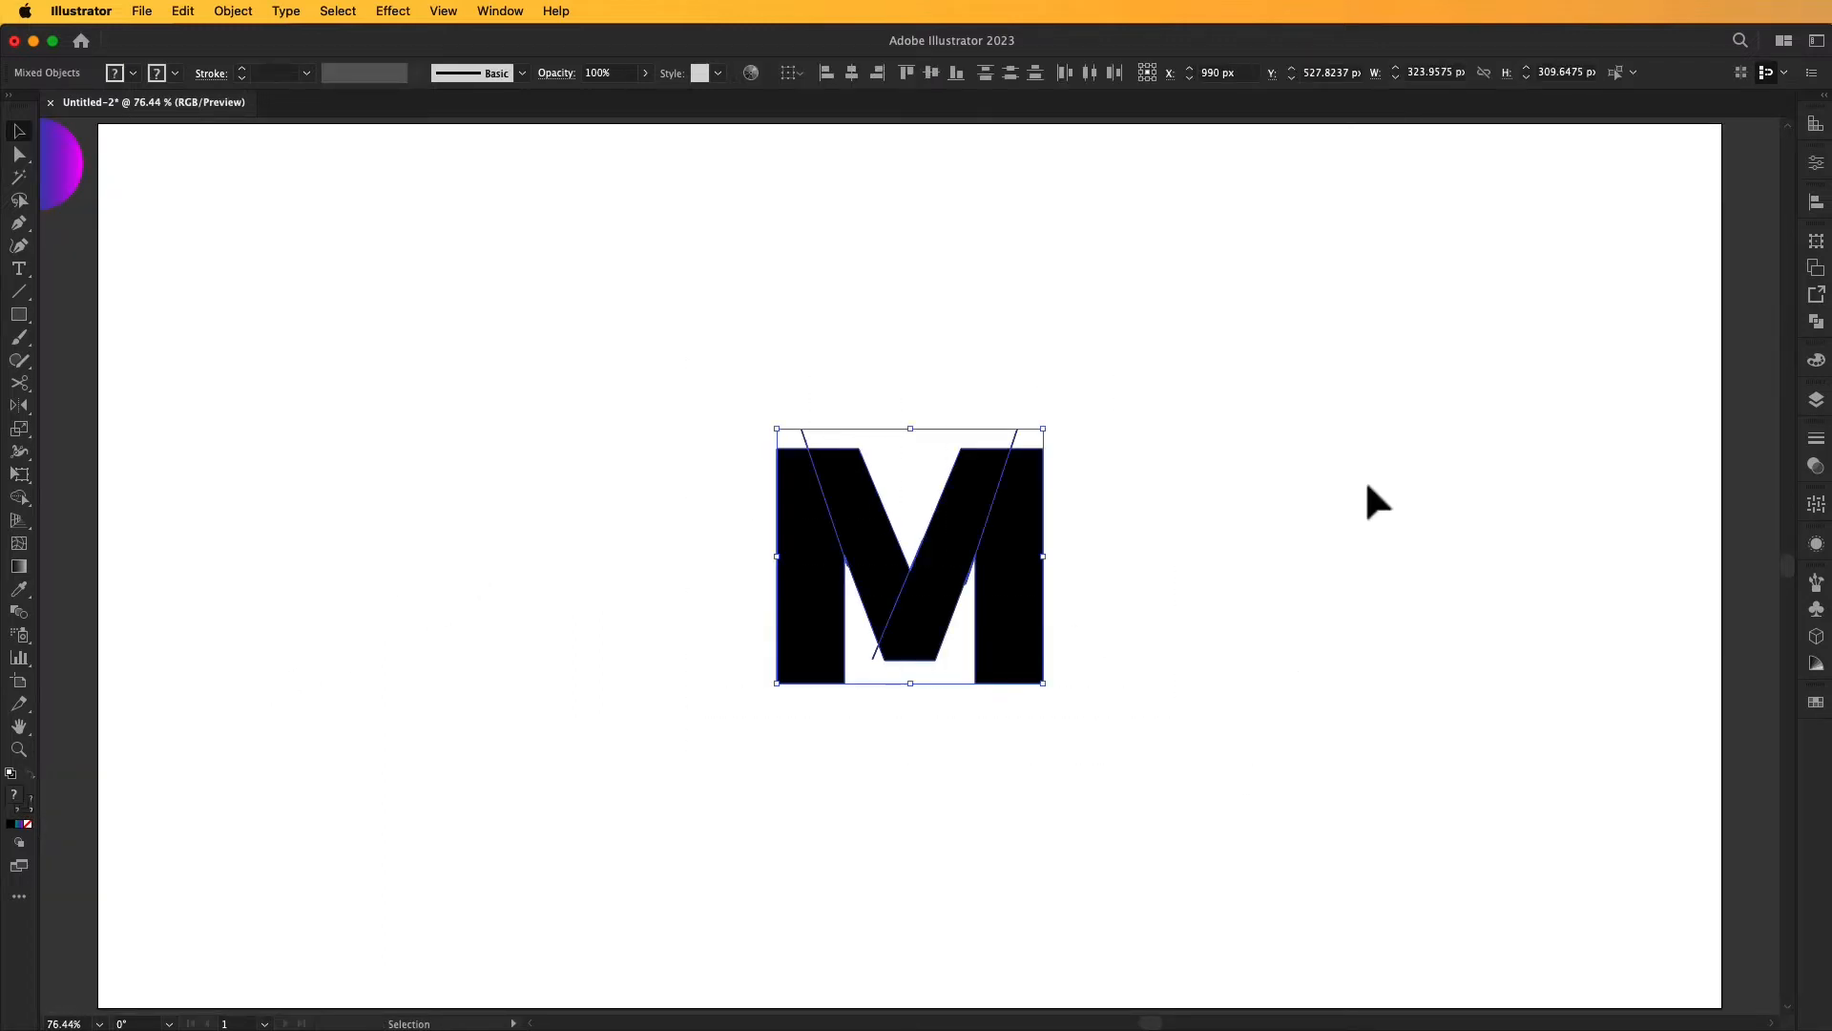
left_click(1818, 323)
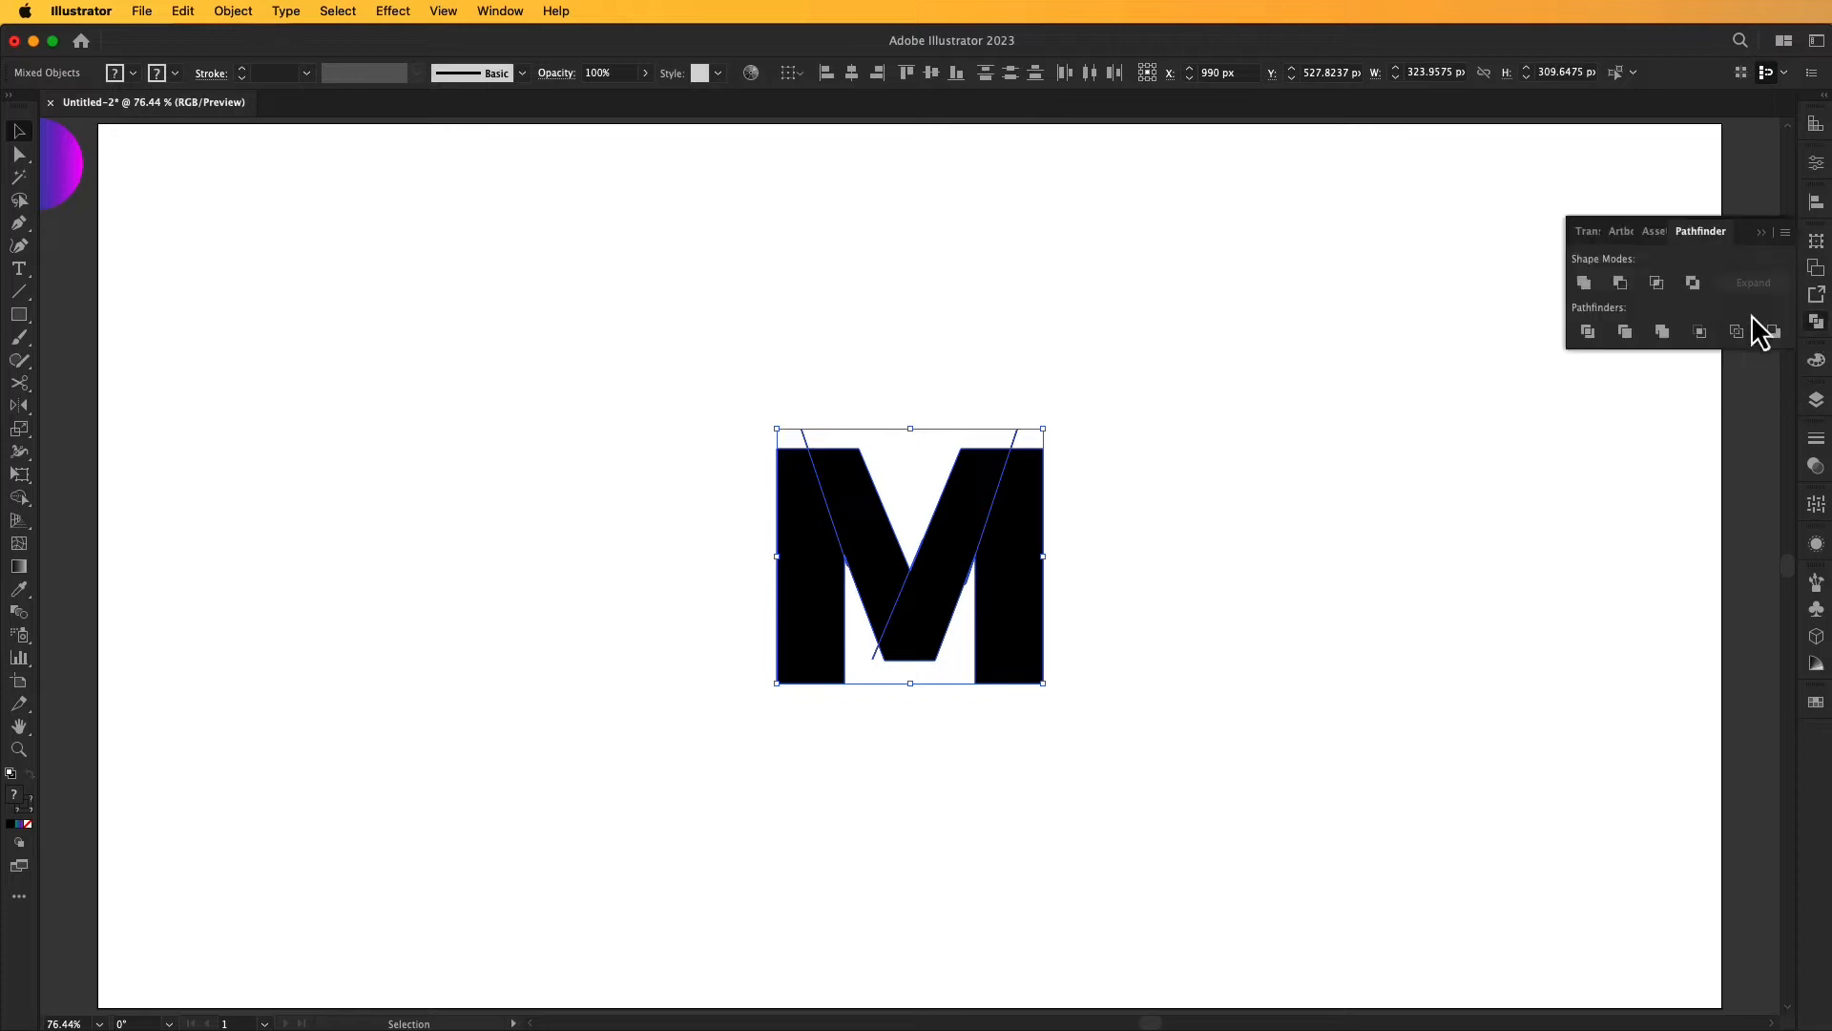
left_click(1588, 331)
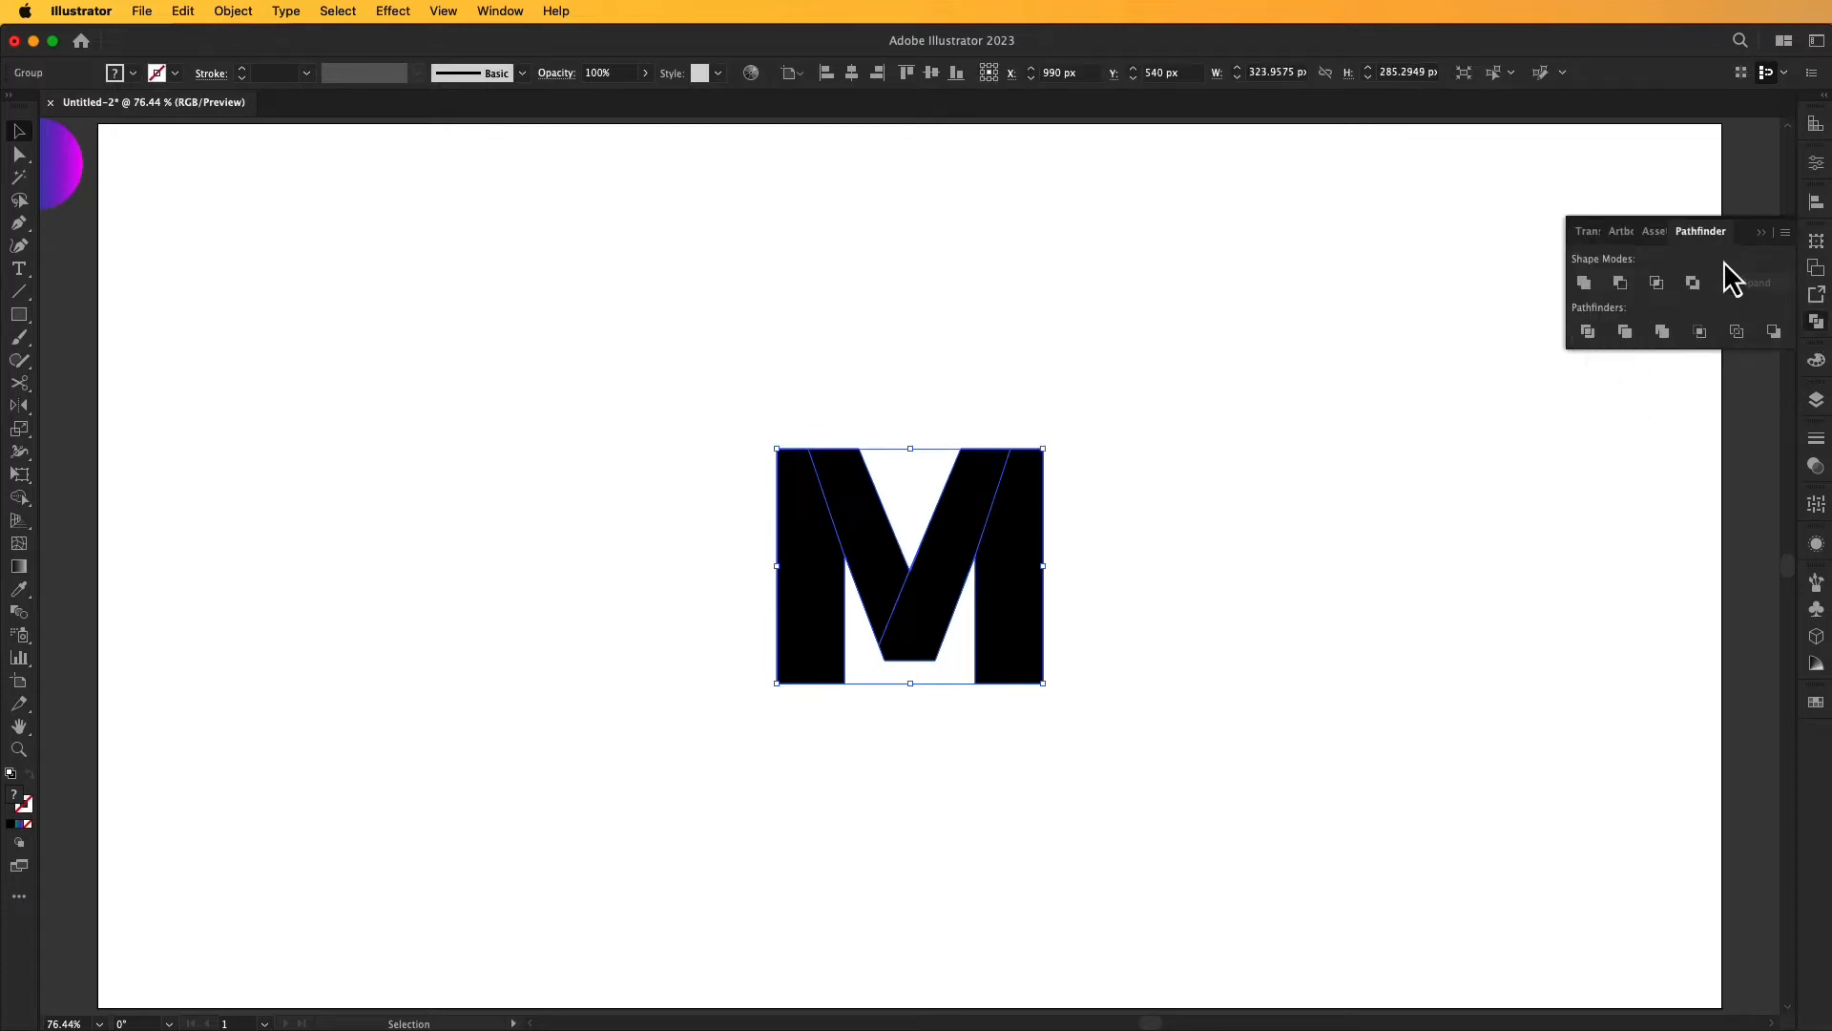
- Ungroup the divided M into separate segments
left_click(1150, 290)
left_click(1030, 519)
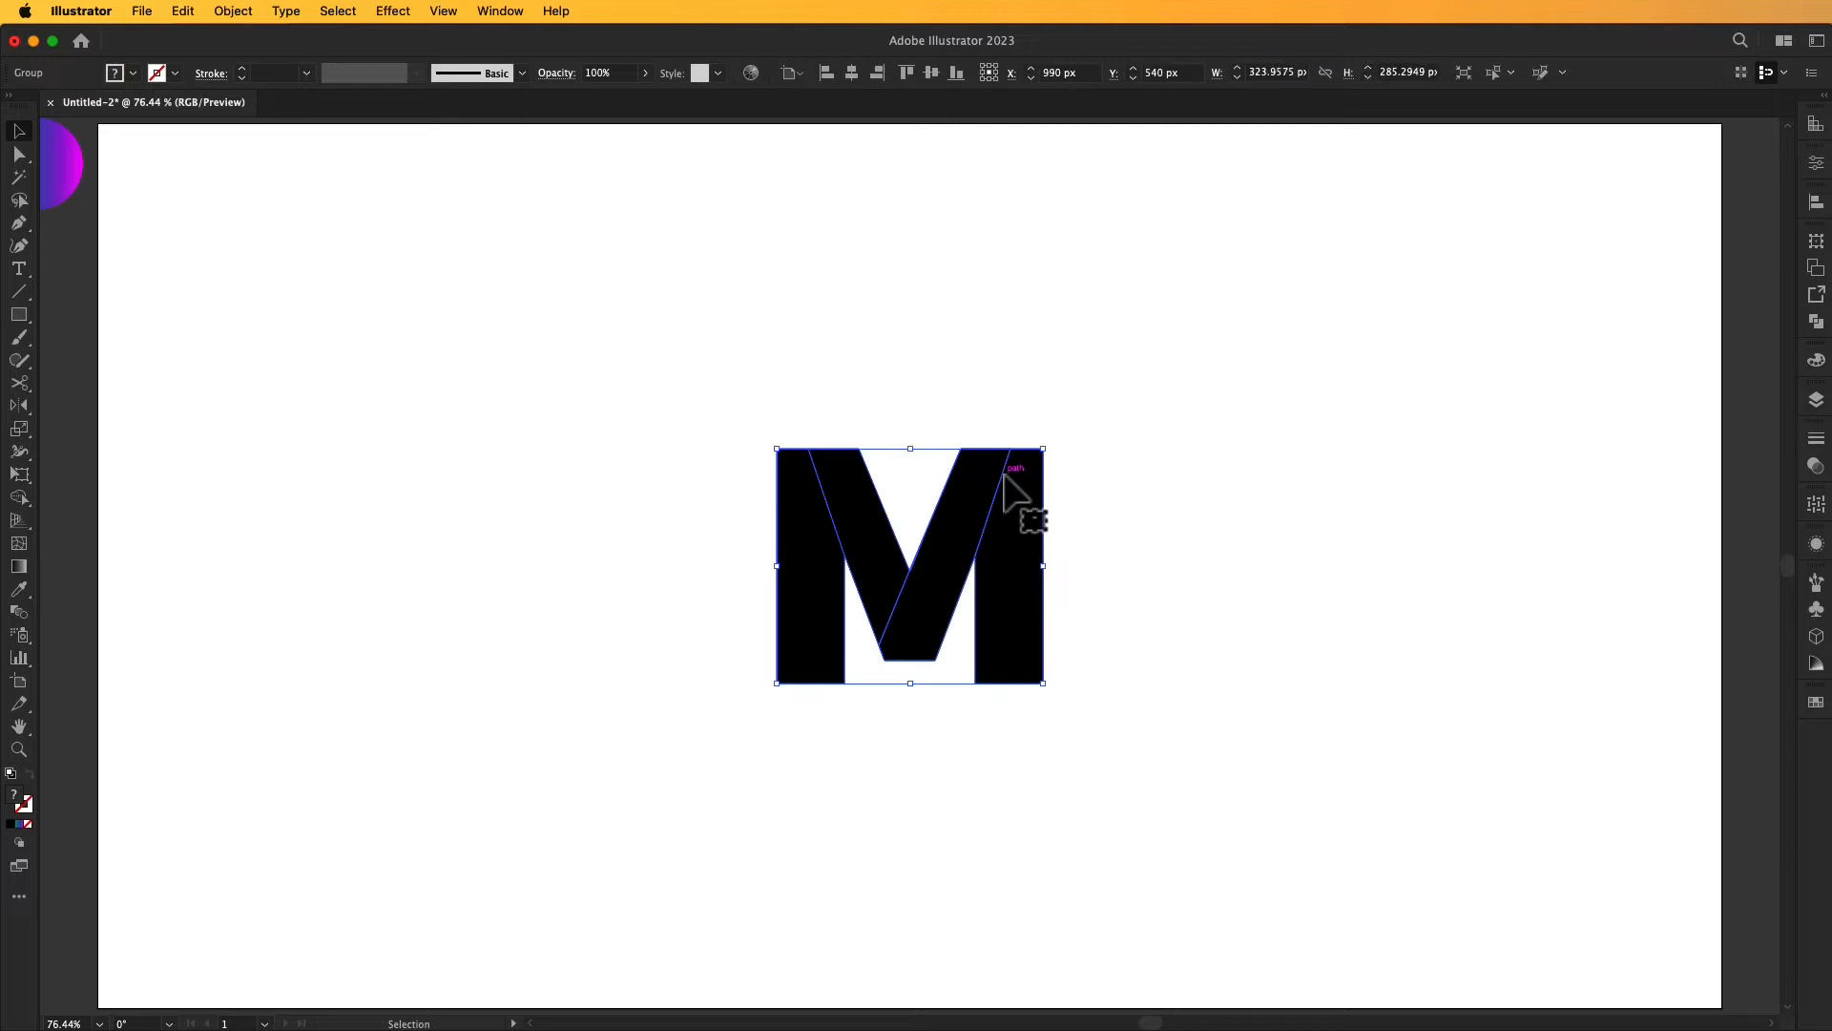
right_click(986, 487)
left_click(1027, 747)
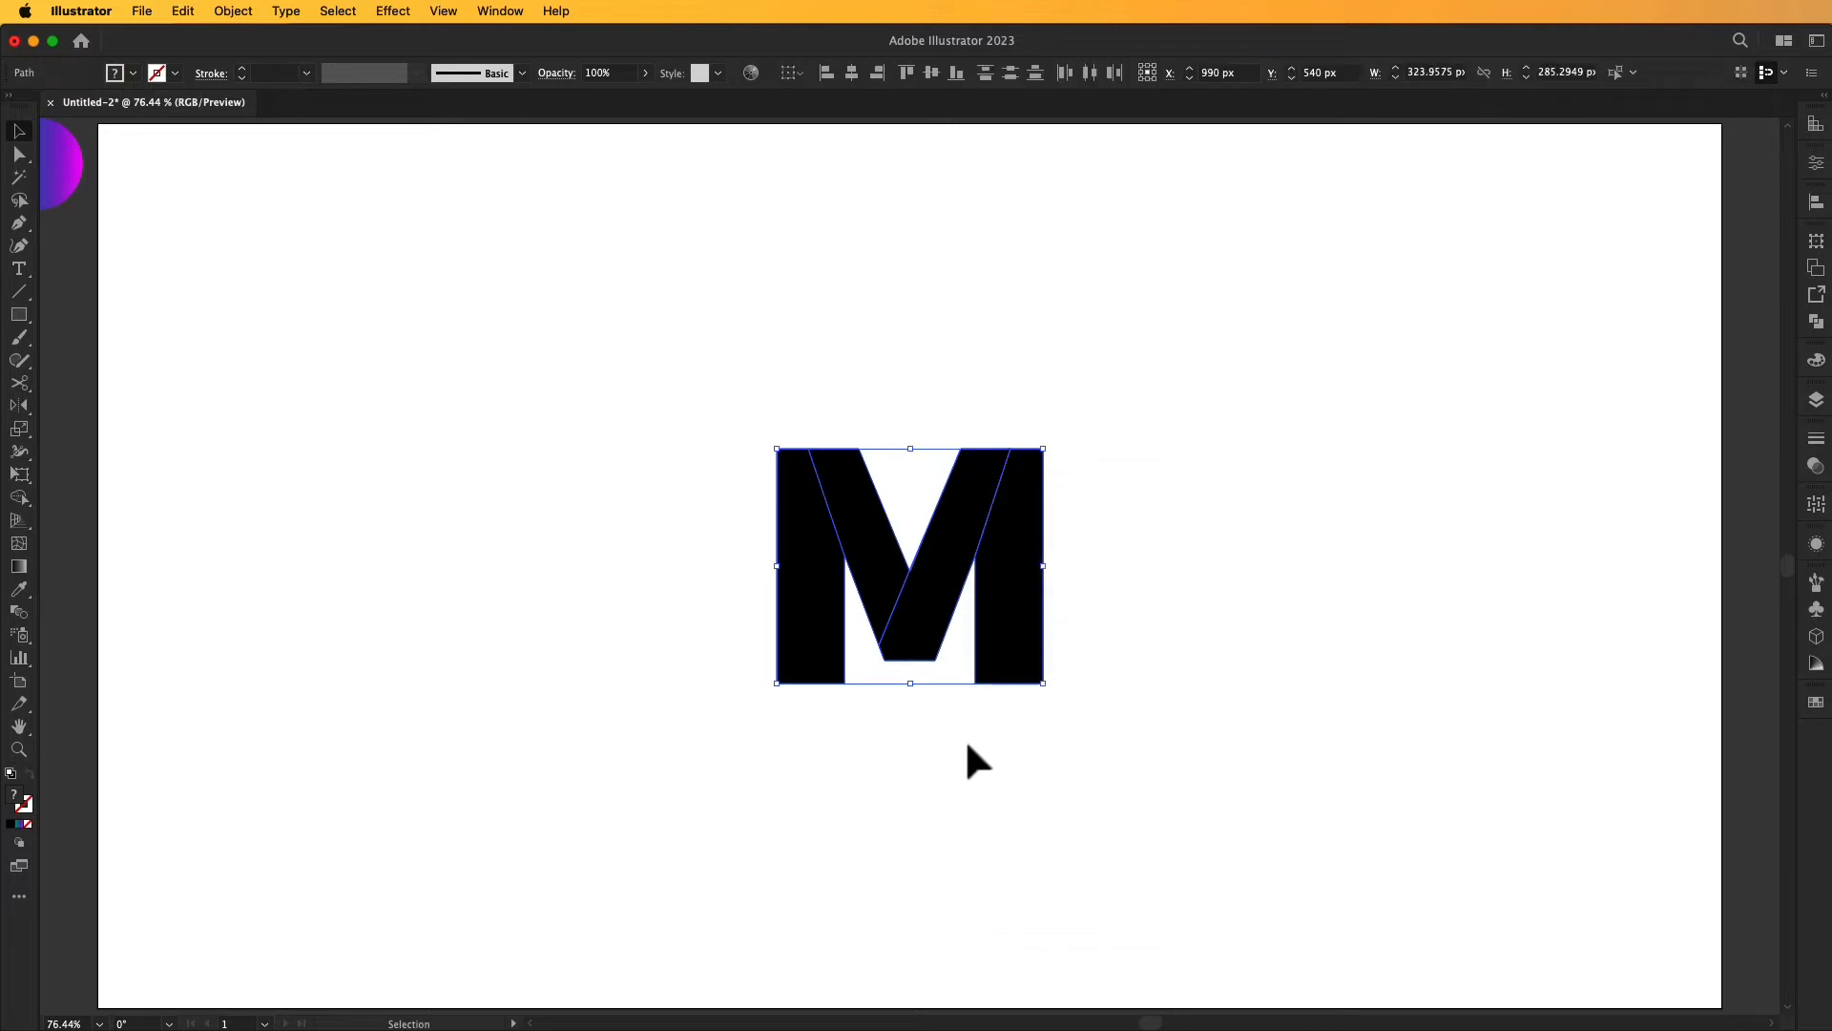
left_click(962, 746)
left_click(1011, 585)
left_click(1107, 588)
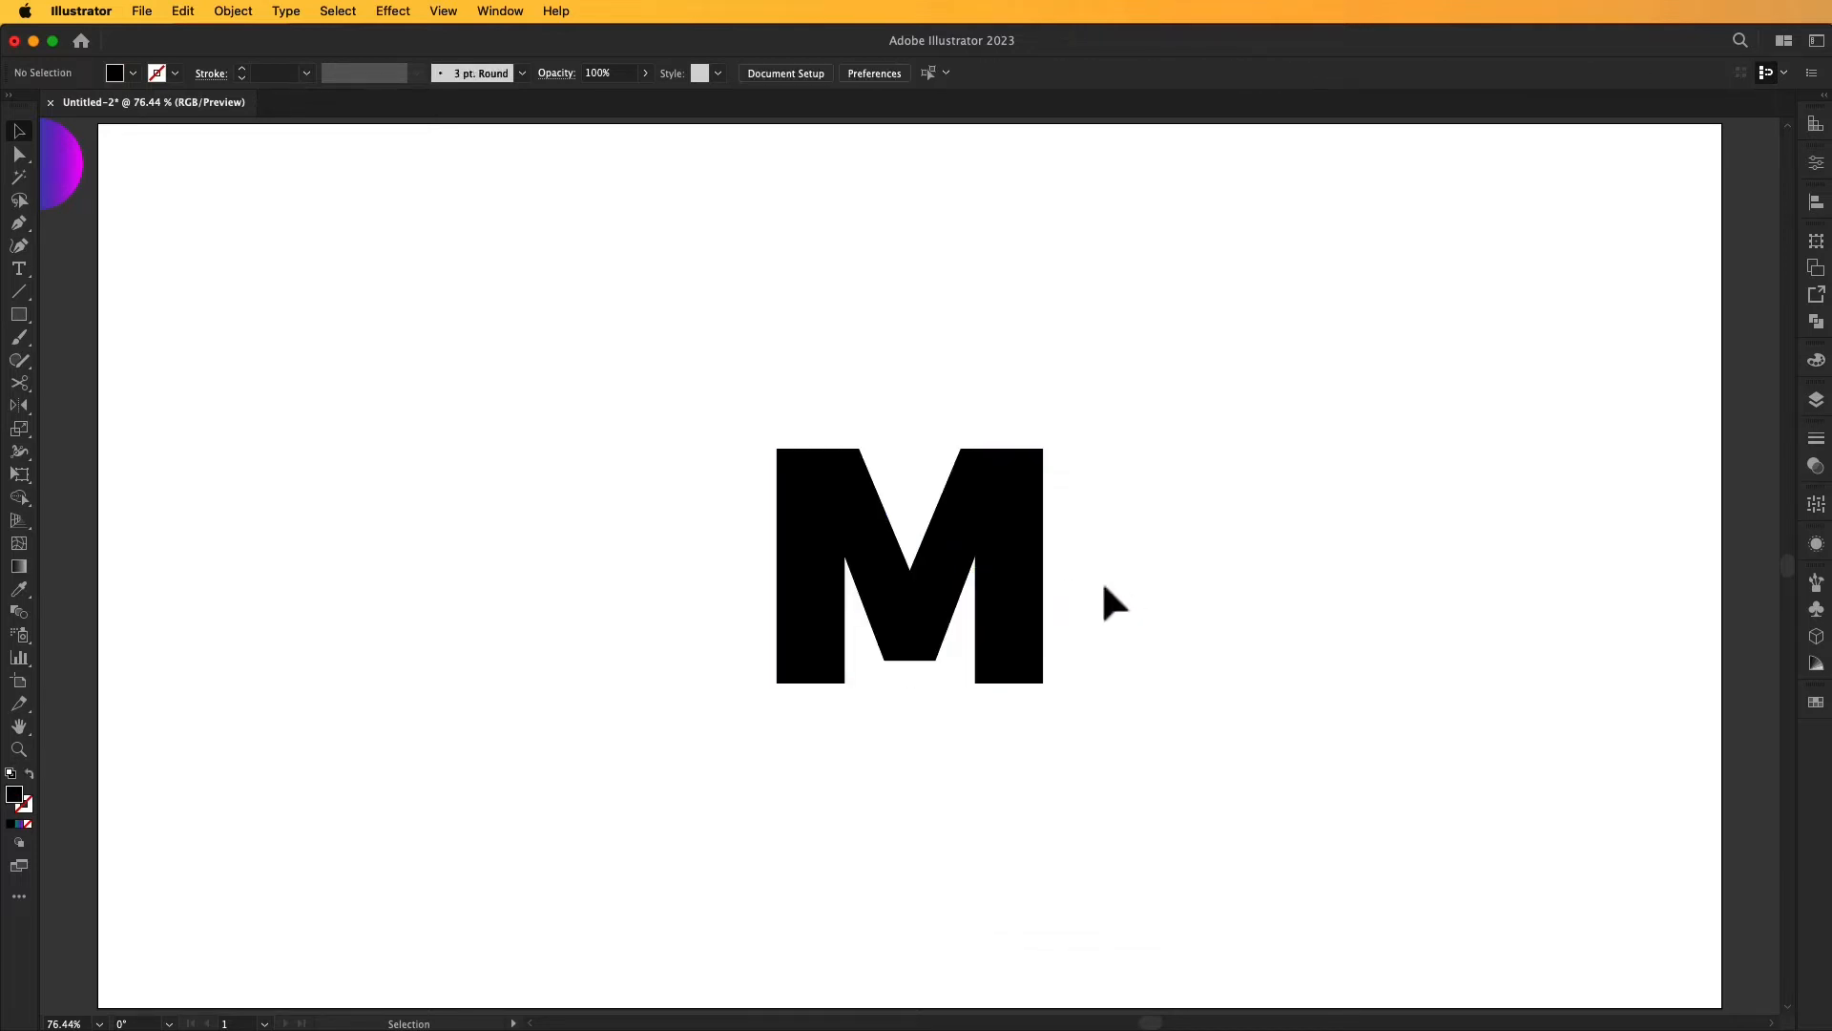
- Fill all segments of the M with the dark teal swatch
left_click_drag(1166, 430, 760, 642)
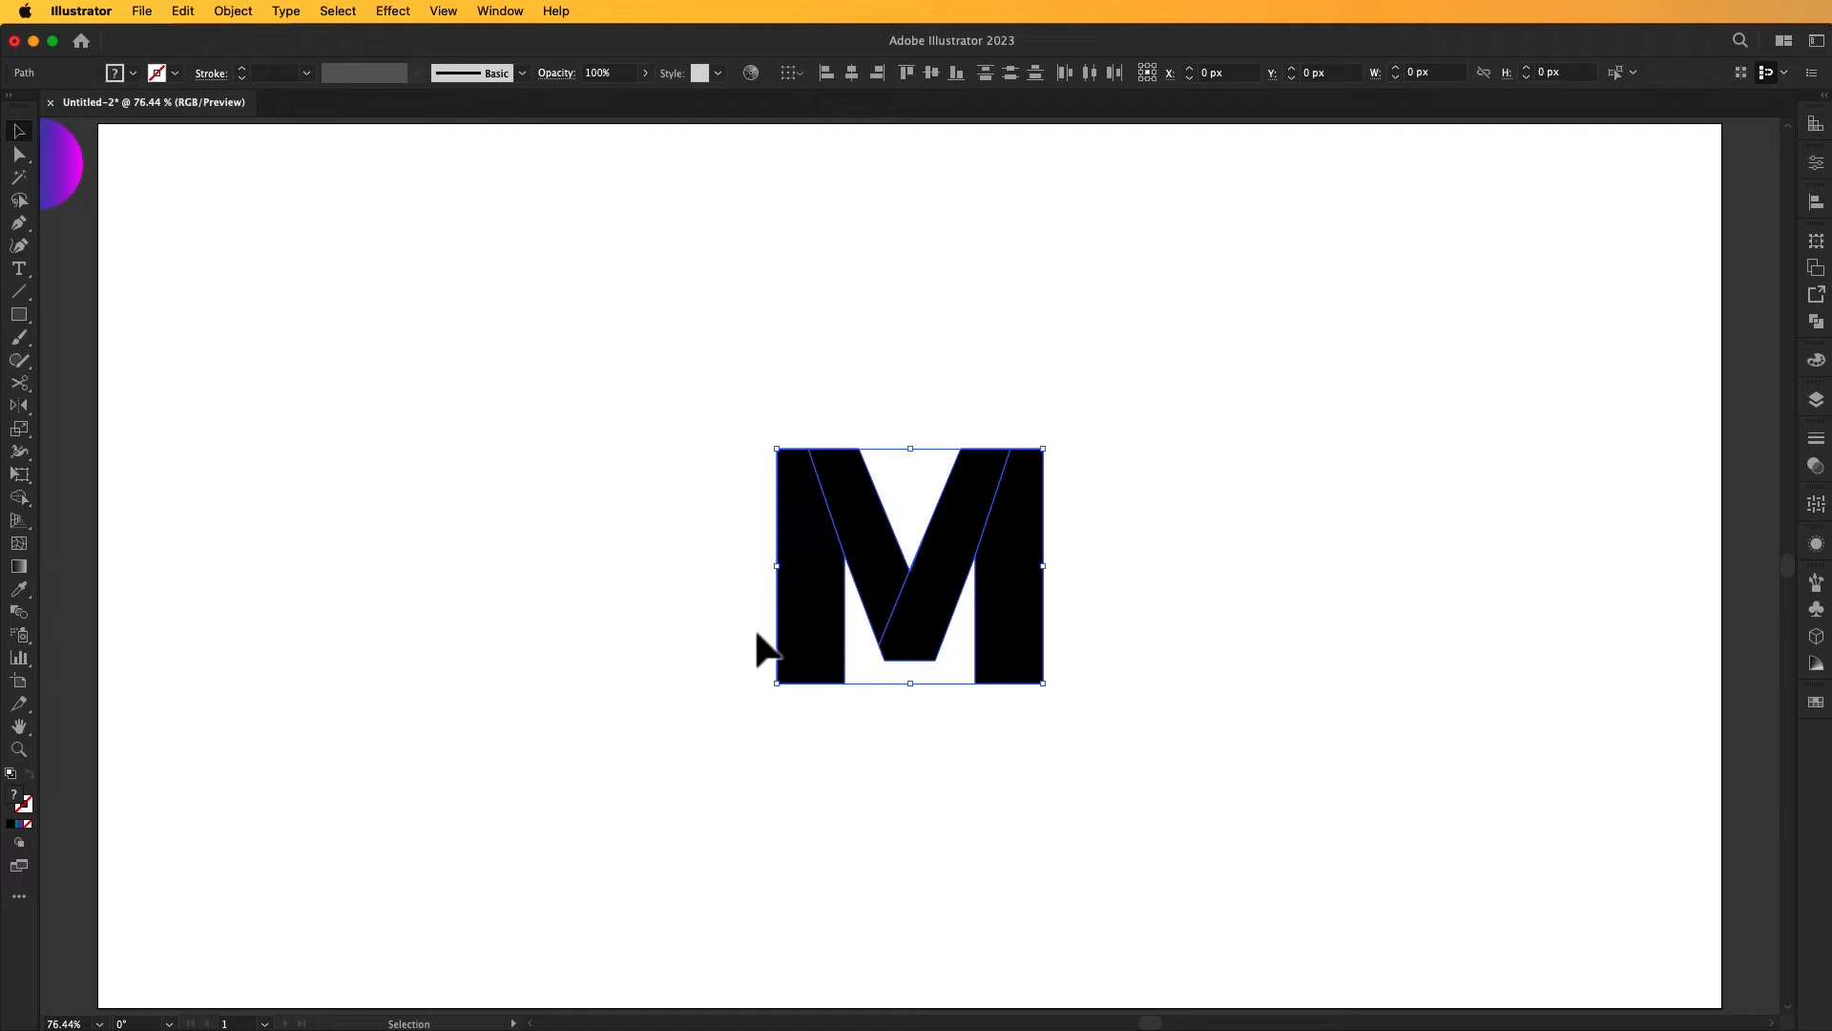
left_click(1814, 707)
left_click(1726, 809)
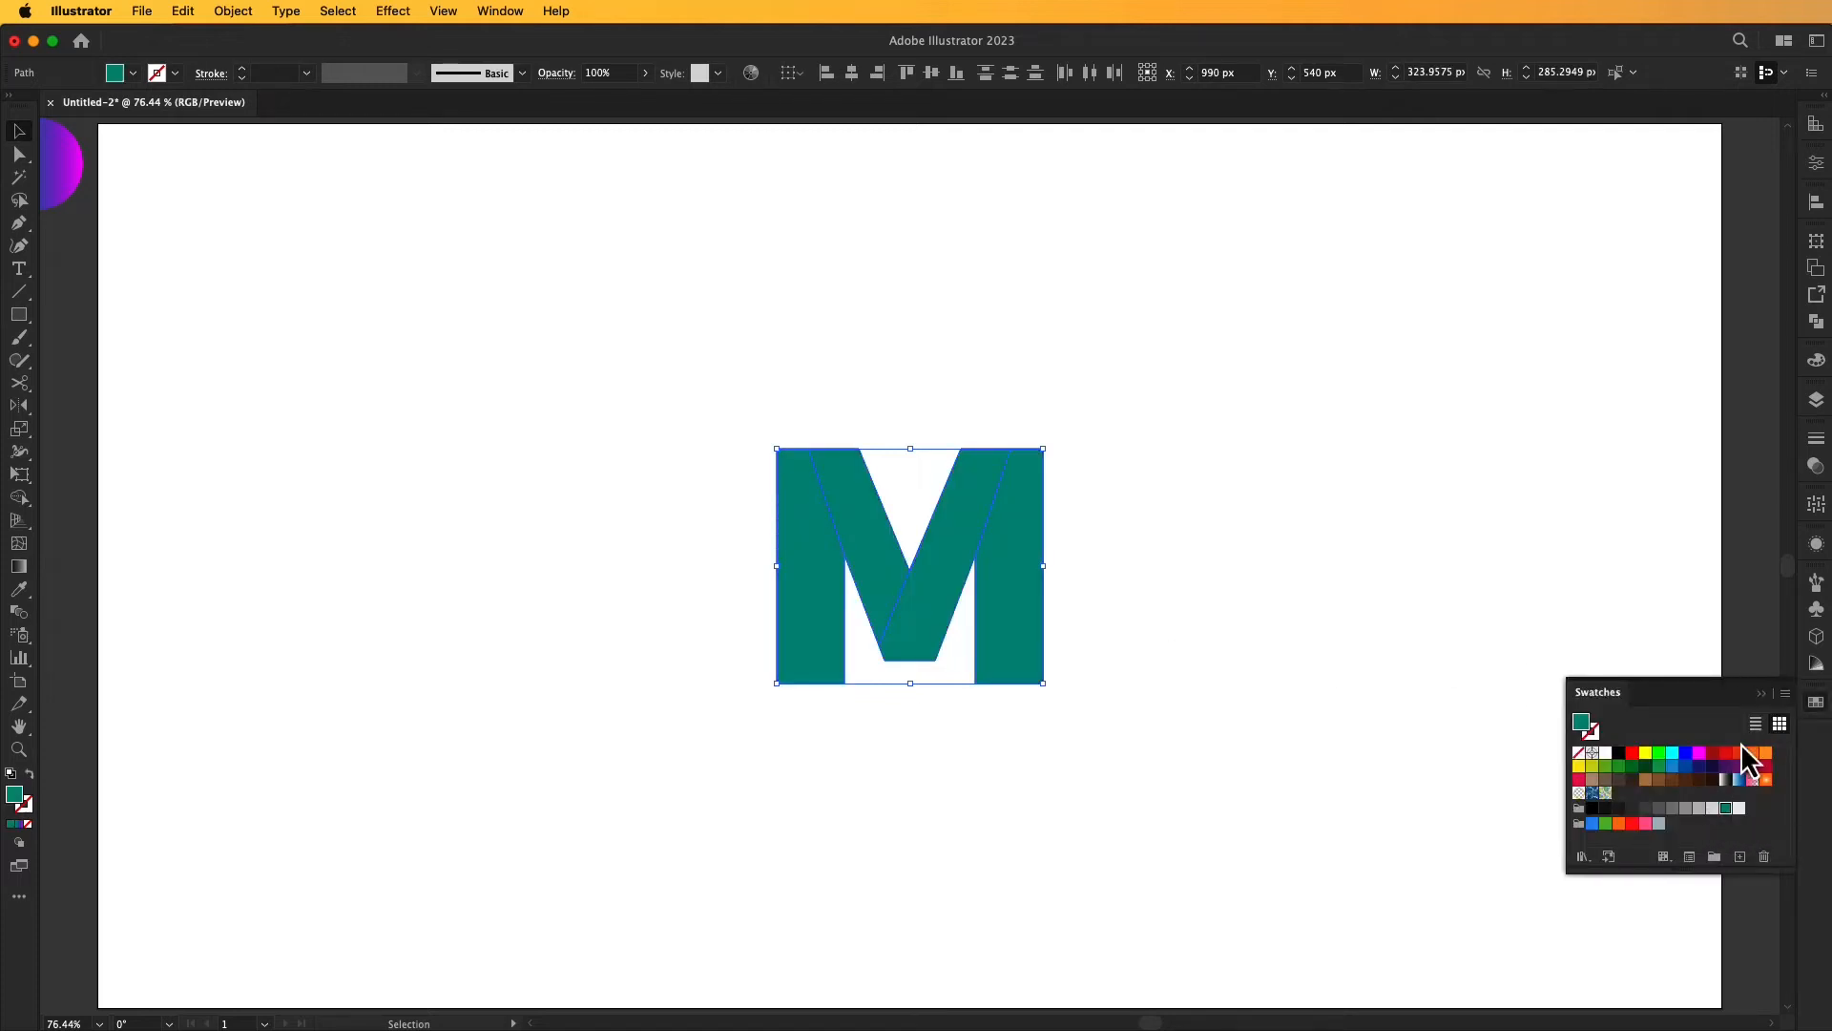
left_click(1760, 695)
left_click(1271, 646)
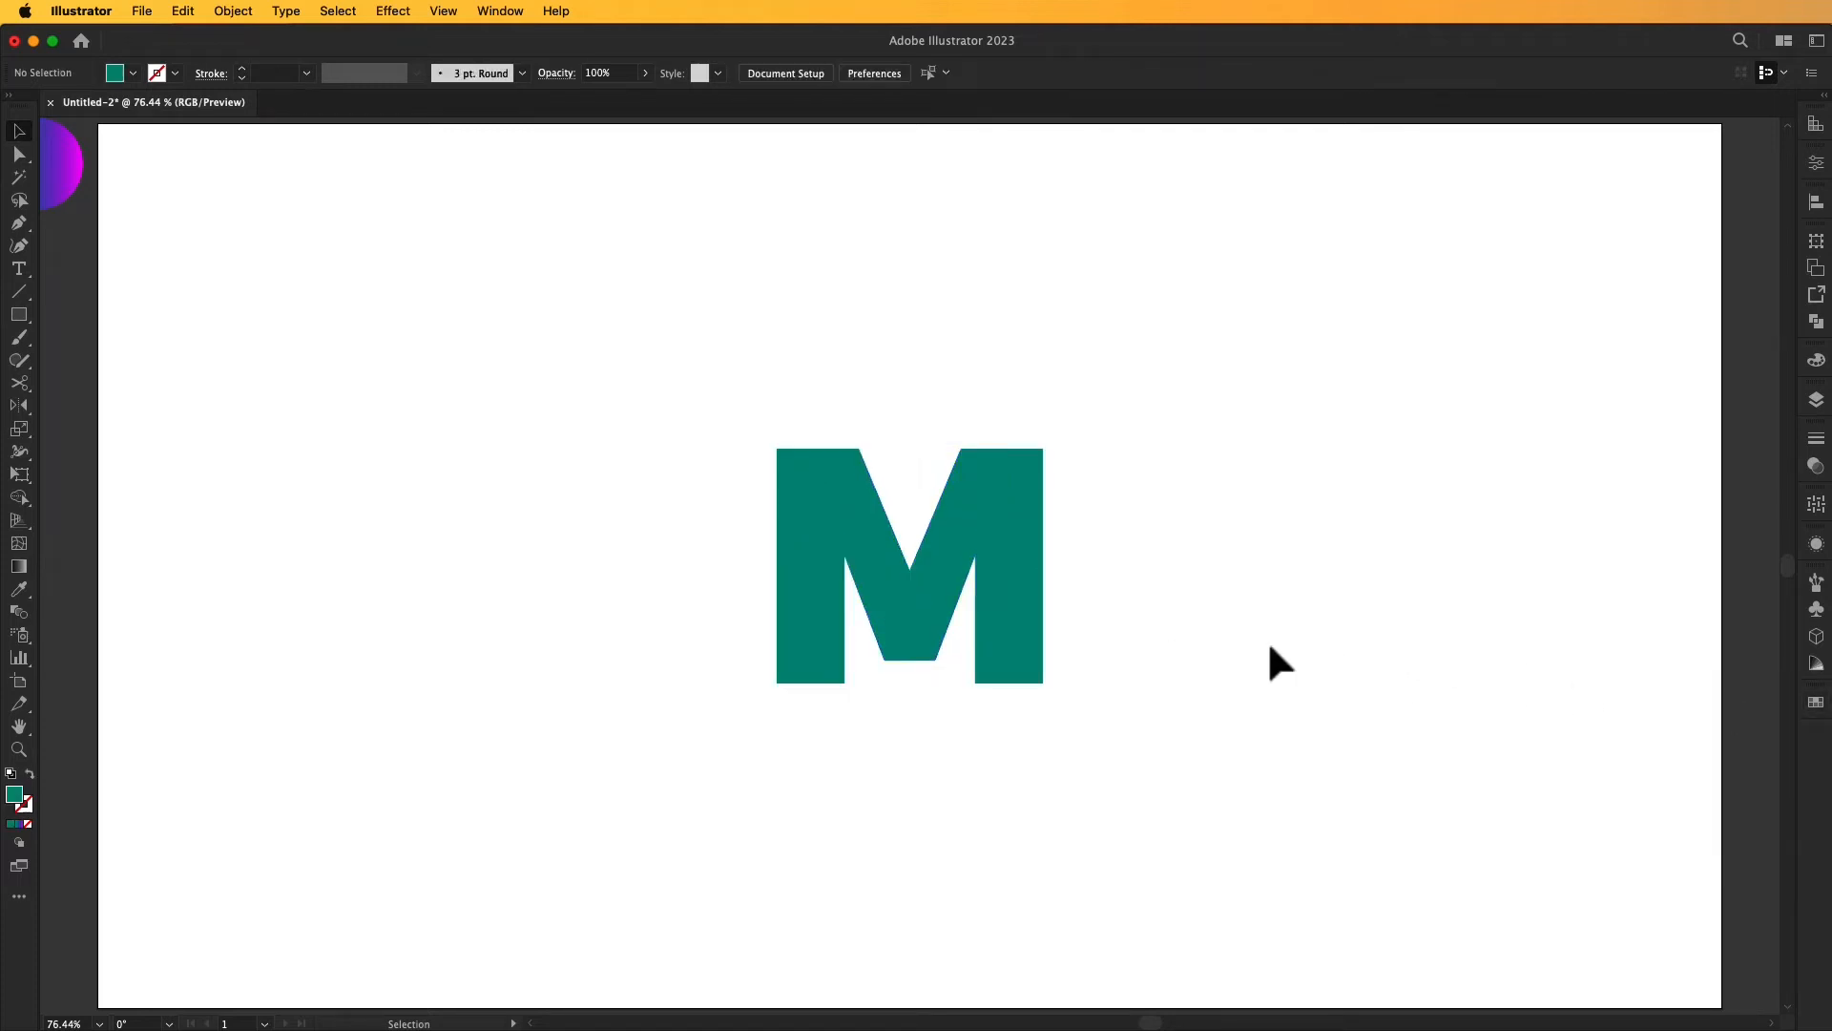
- Draw a circle about 170 px in diameter above the M's upper-left corner and fill it with black
left_click_drag(1180, 599, 1208, 588)
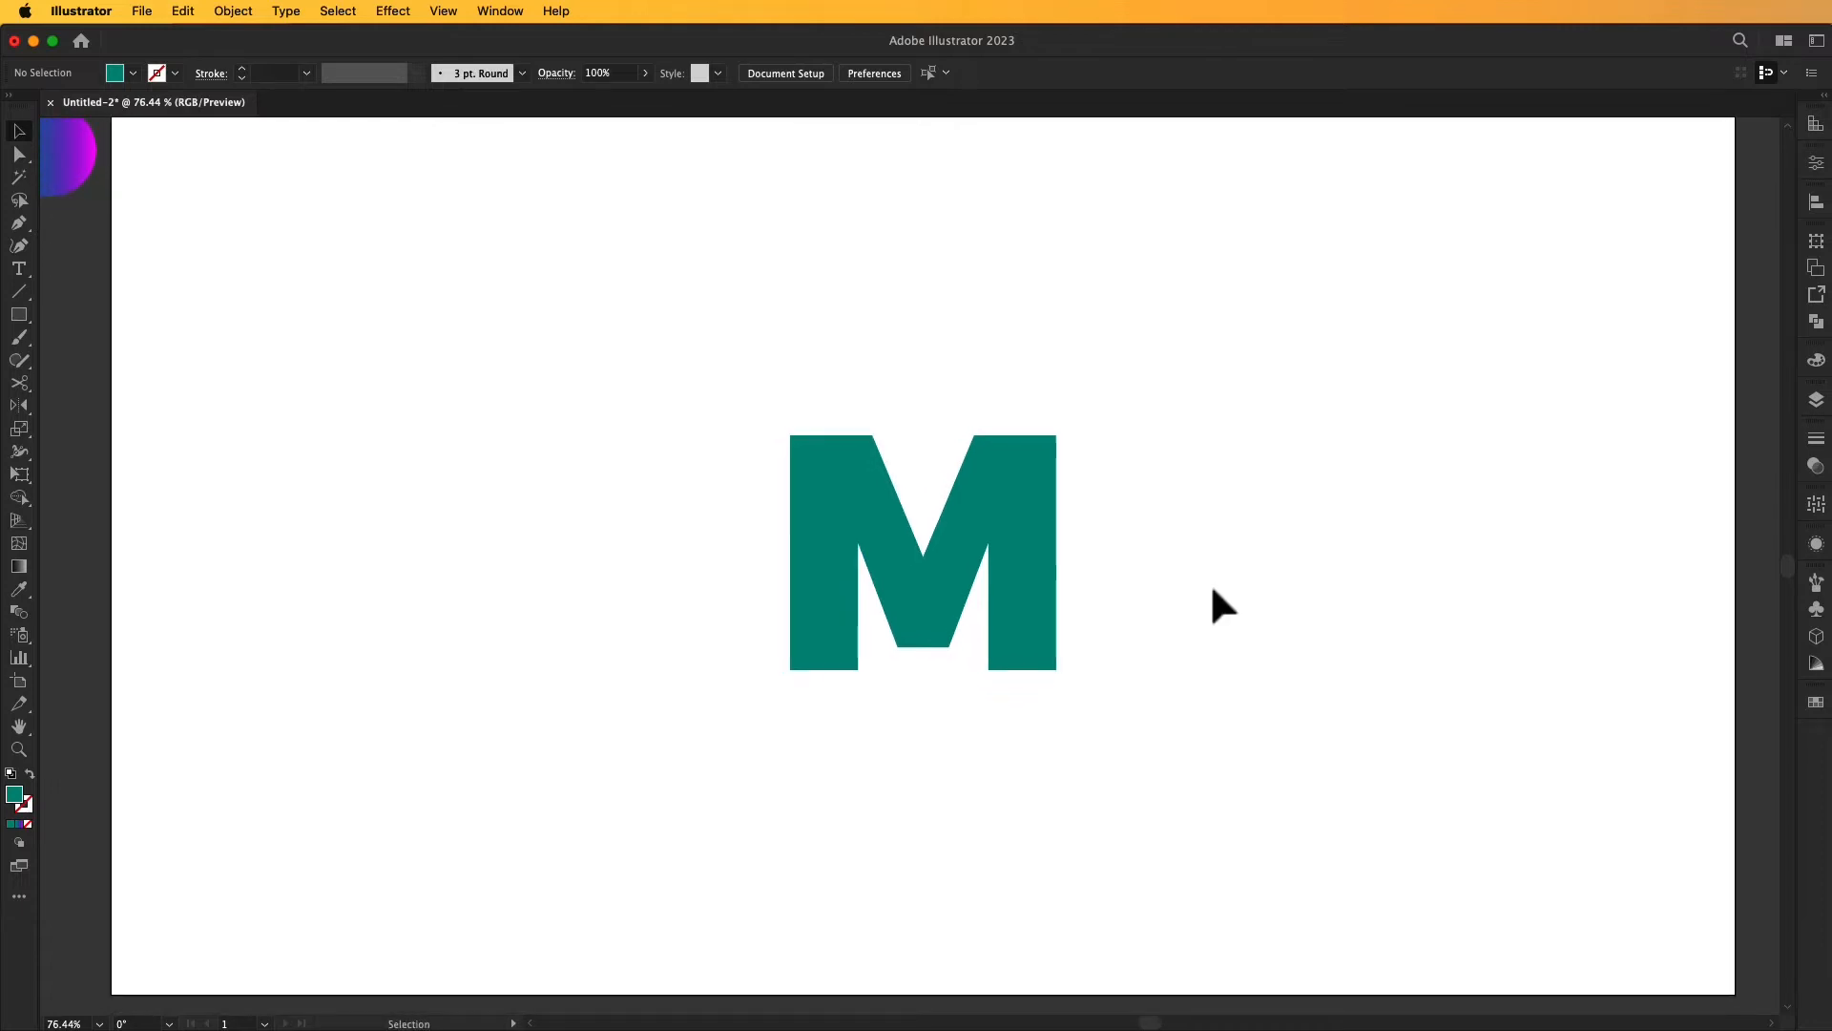
left_click(18, 321)
left_click(113, 360)
left_click_drag(706, 302, 776, 371)
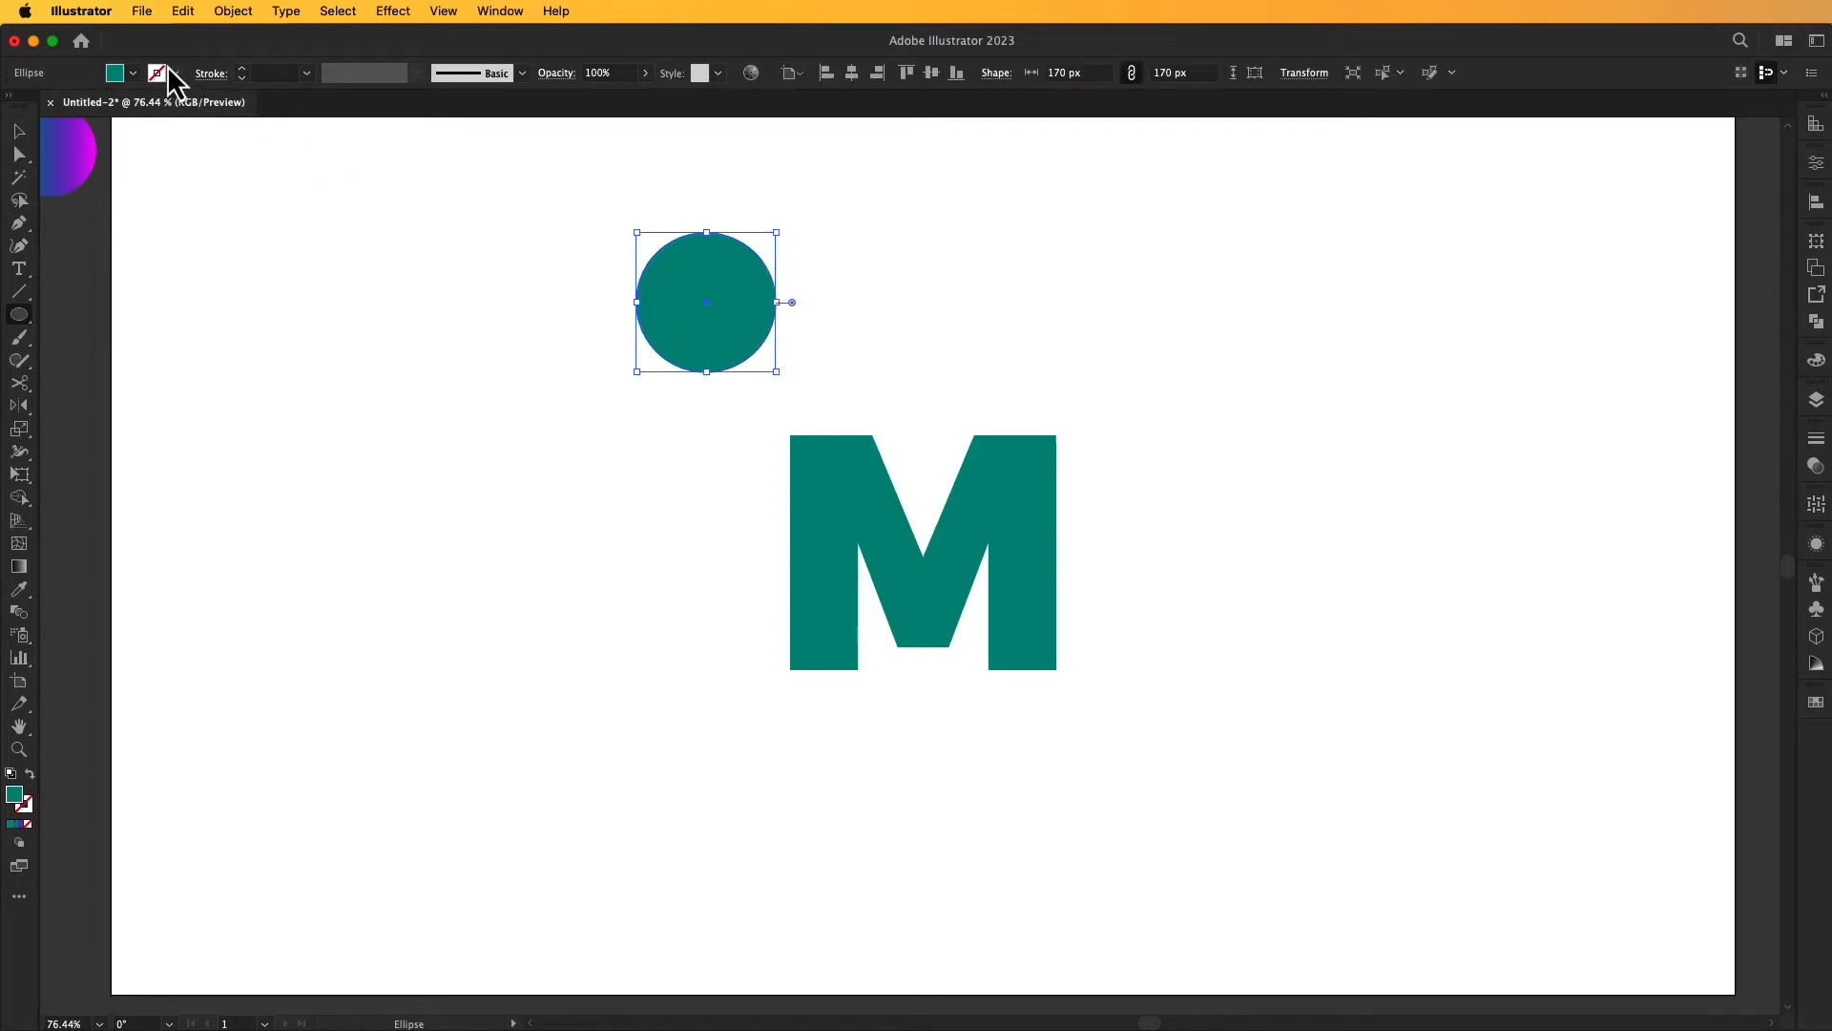
left_click(134, 73)
left_click(53, 106)
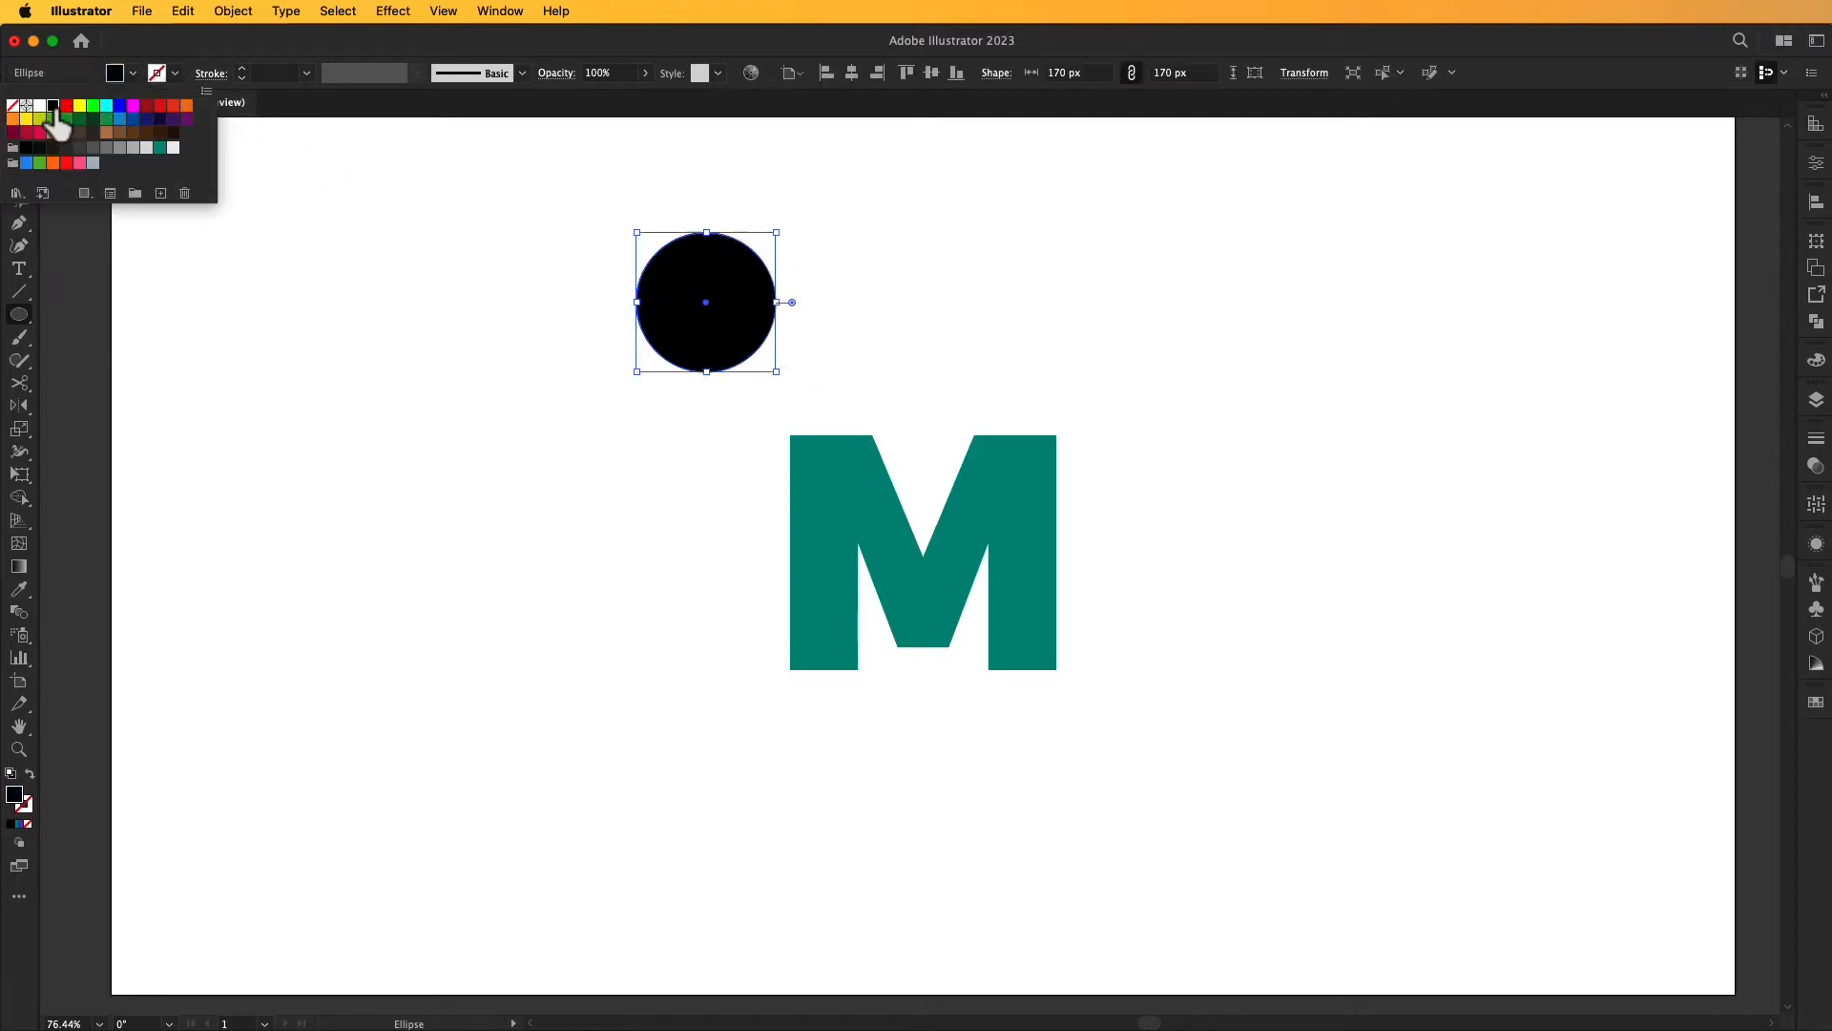
left_click(329, 273)
left_click(409, 254)
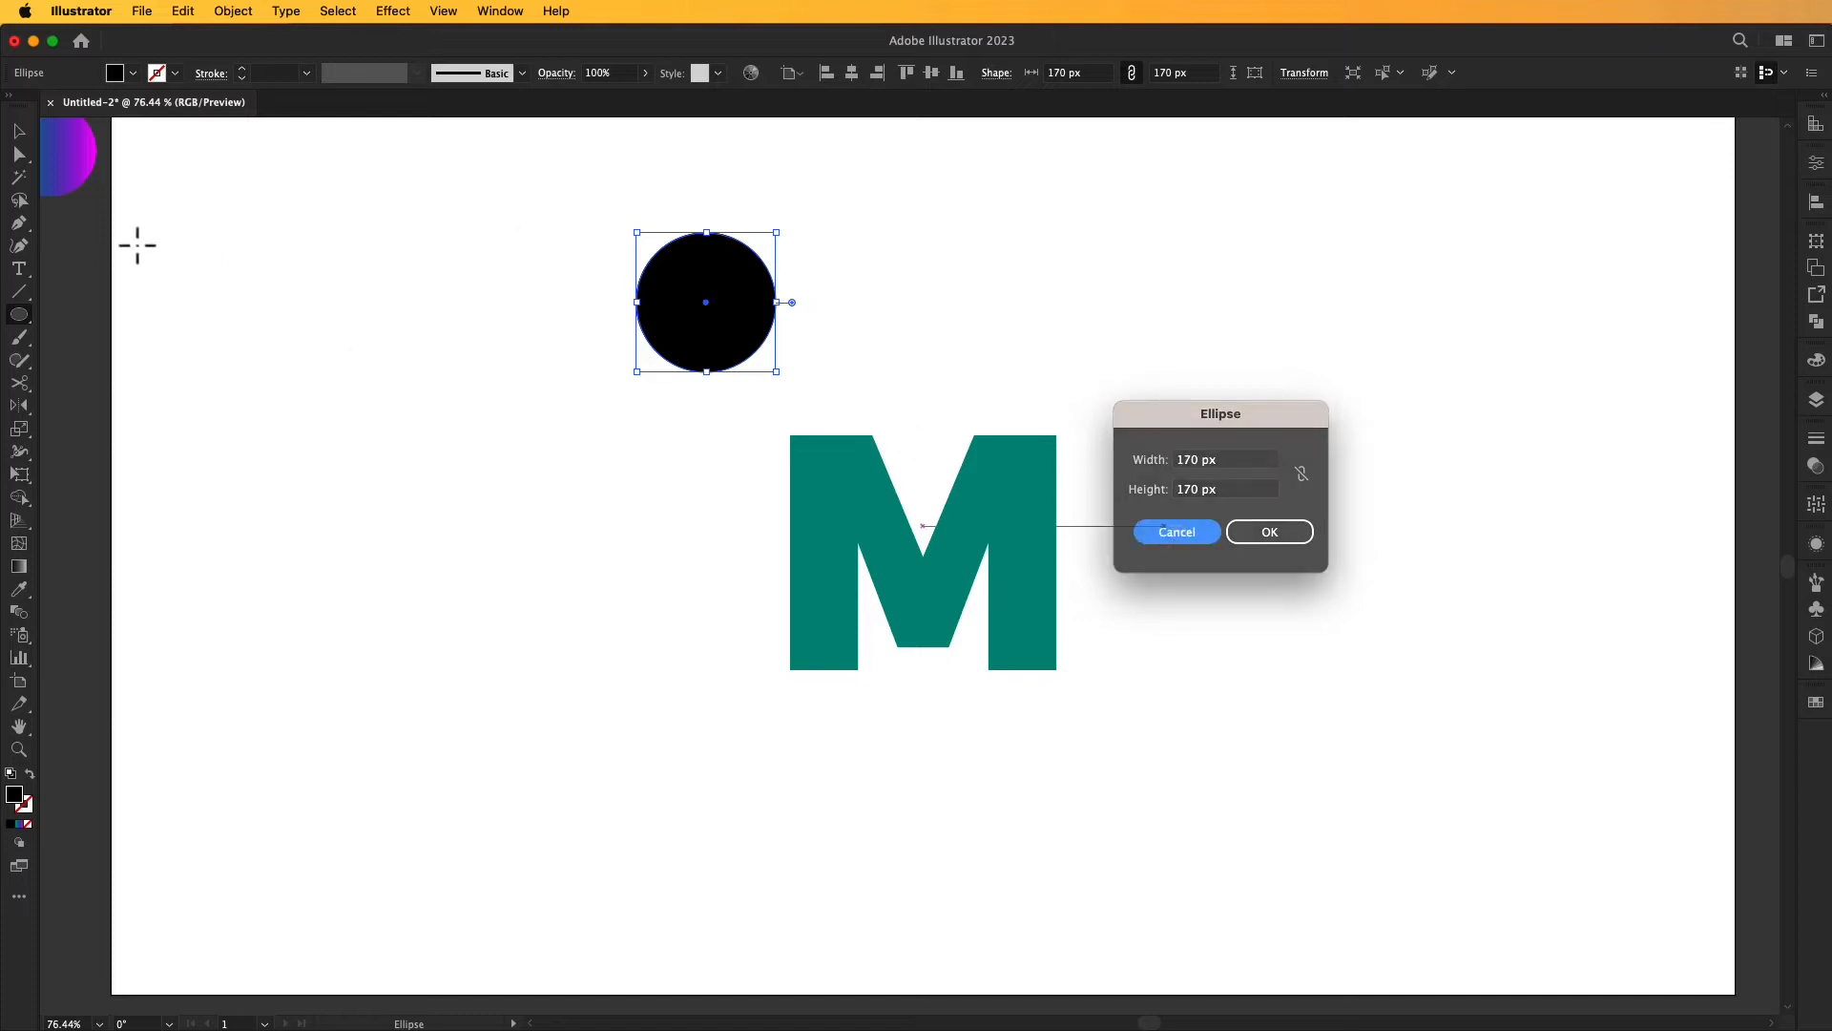
left_click(17, 135)
left_click_drag(428, 217, 799, 343)
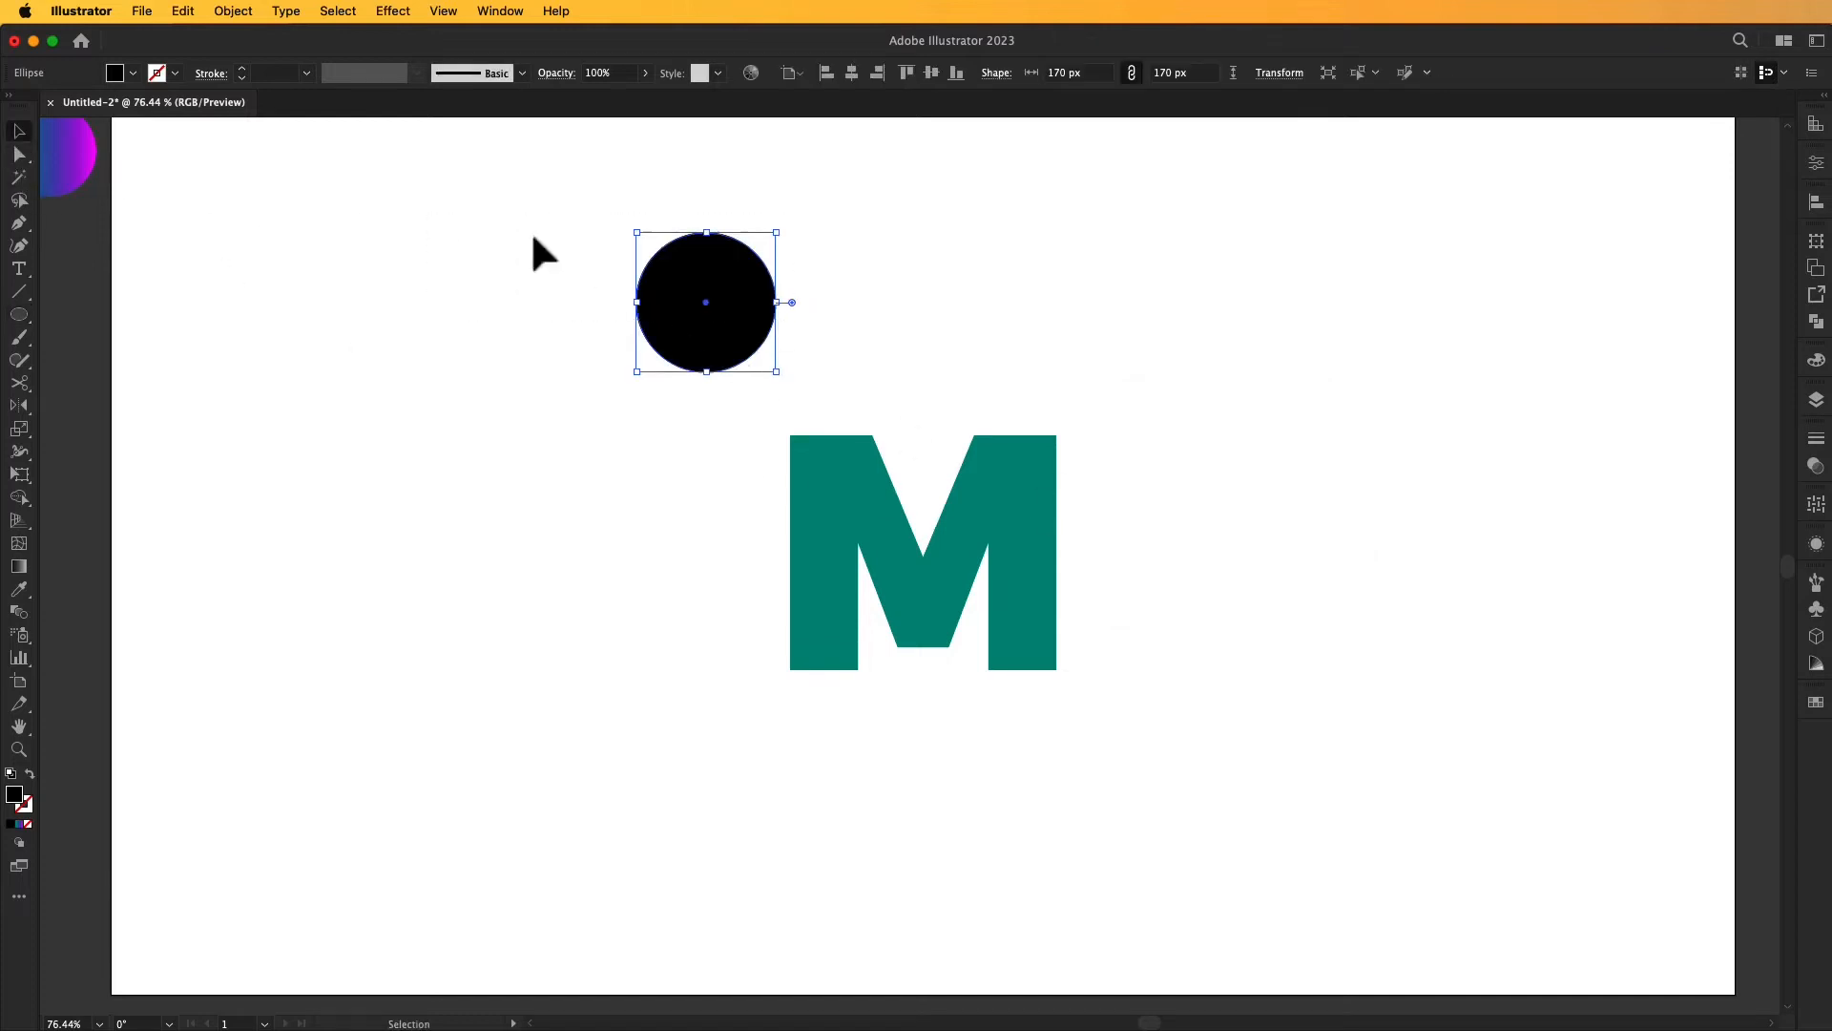
- Apply a Gaussian Blur with a radius of about 18 px to the black circle
left_click(391, 16)
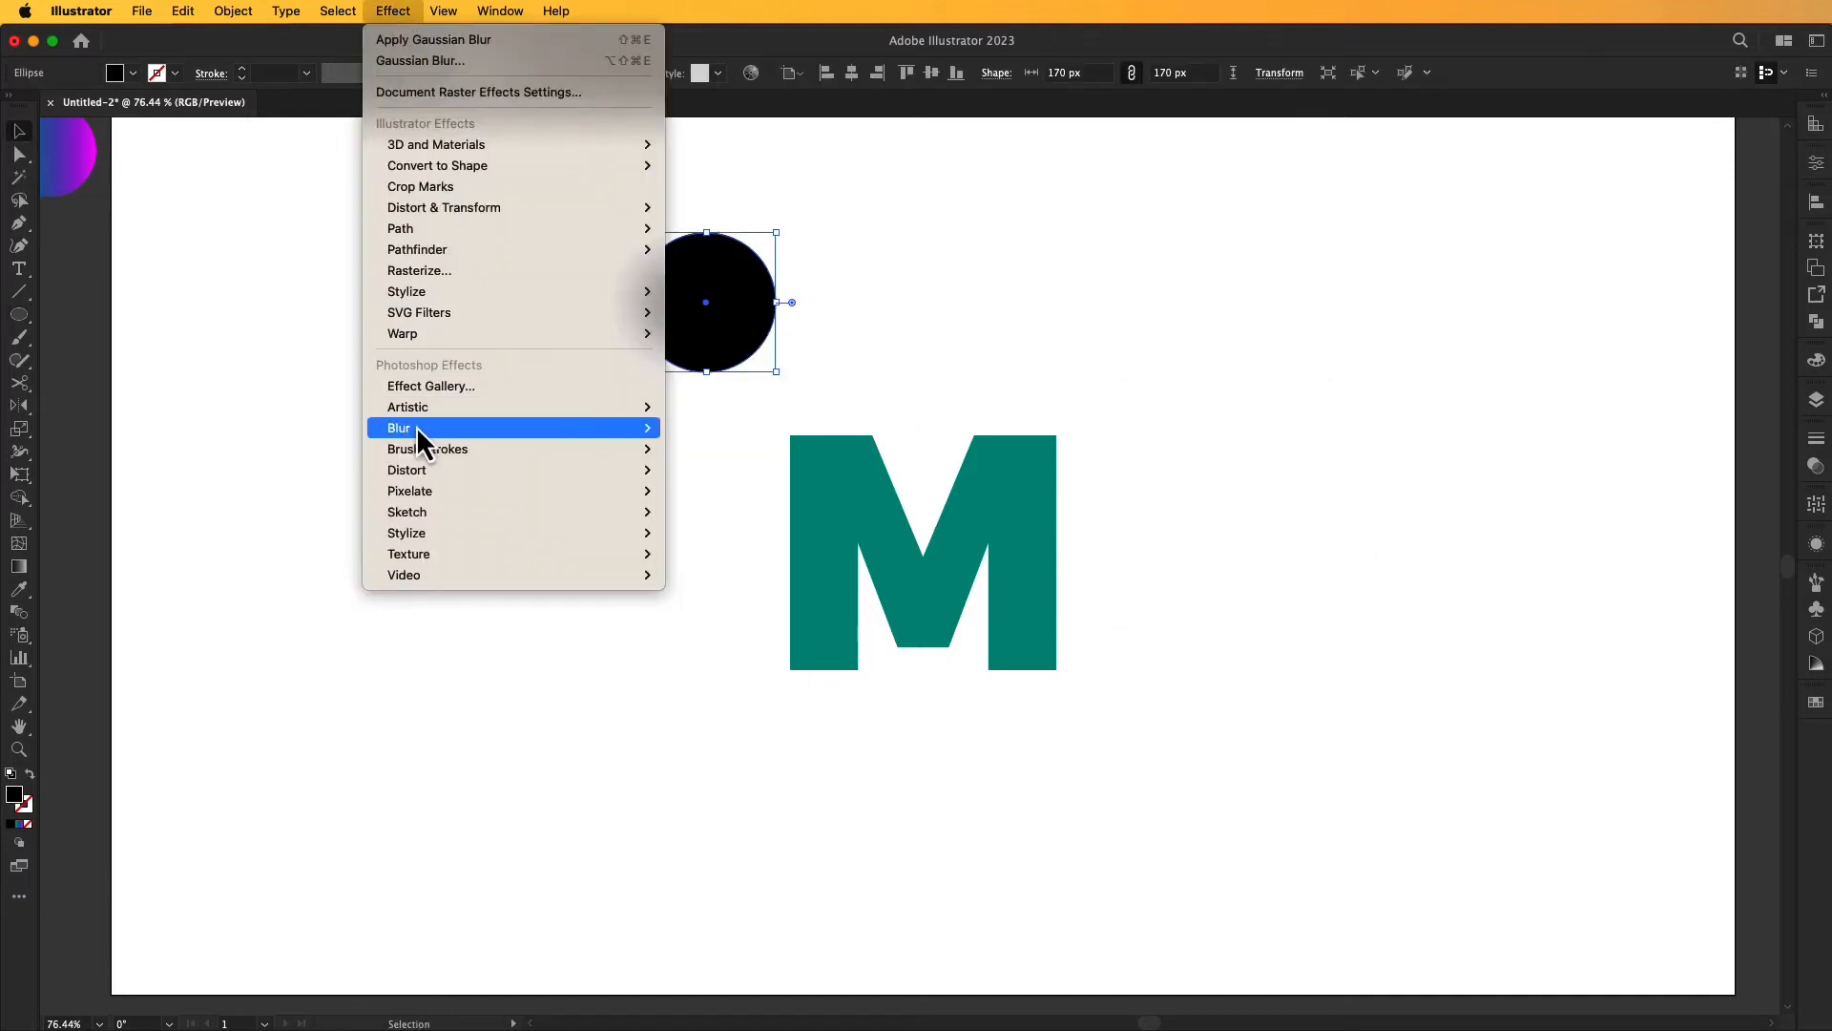
mouse_move(639, 435)
left_click(706, 428)
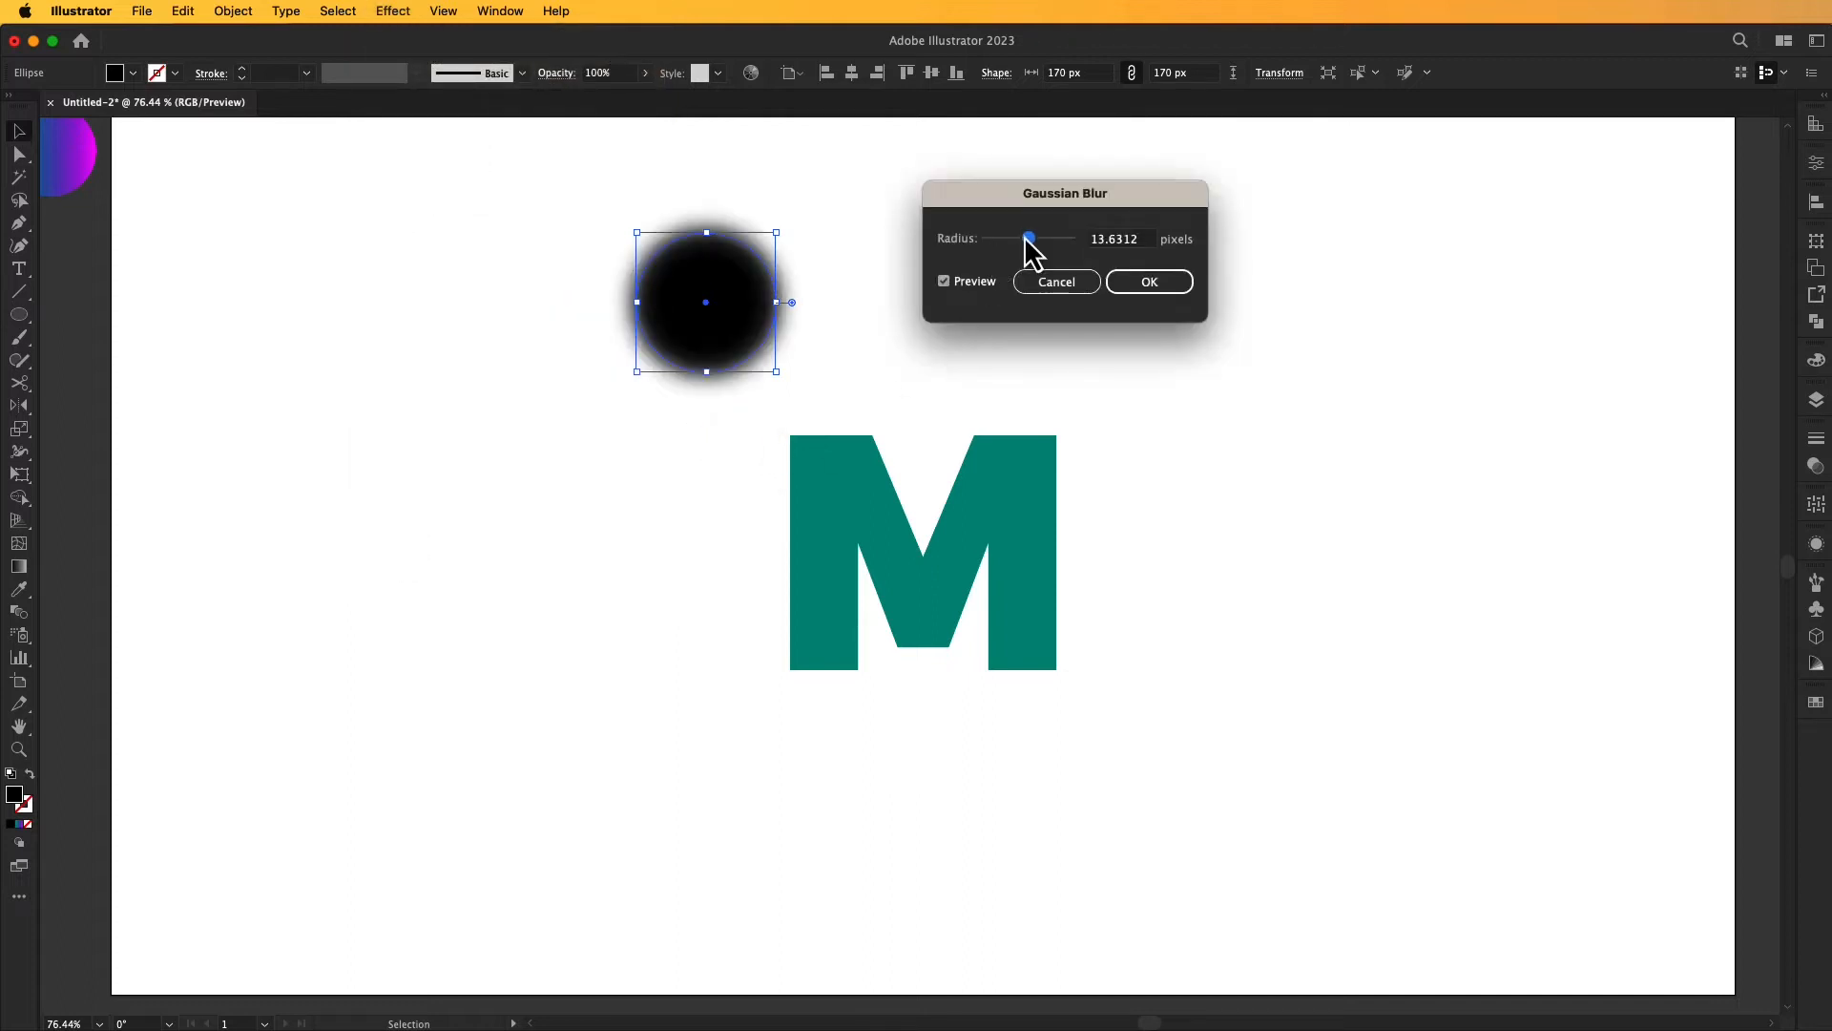
left_click_drag(1025, 245, 1026, 241)
left_click(1128, 287)
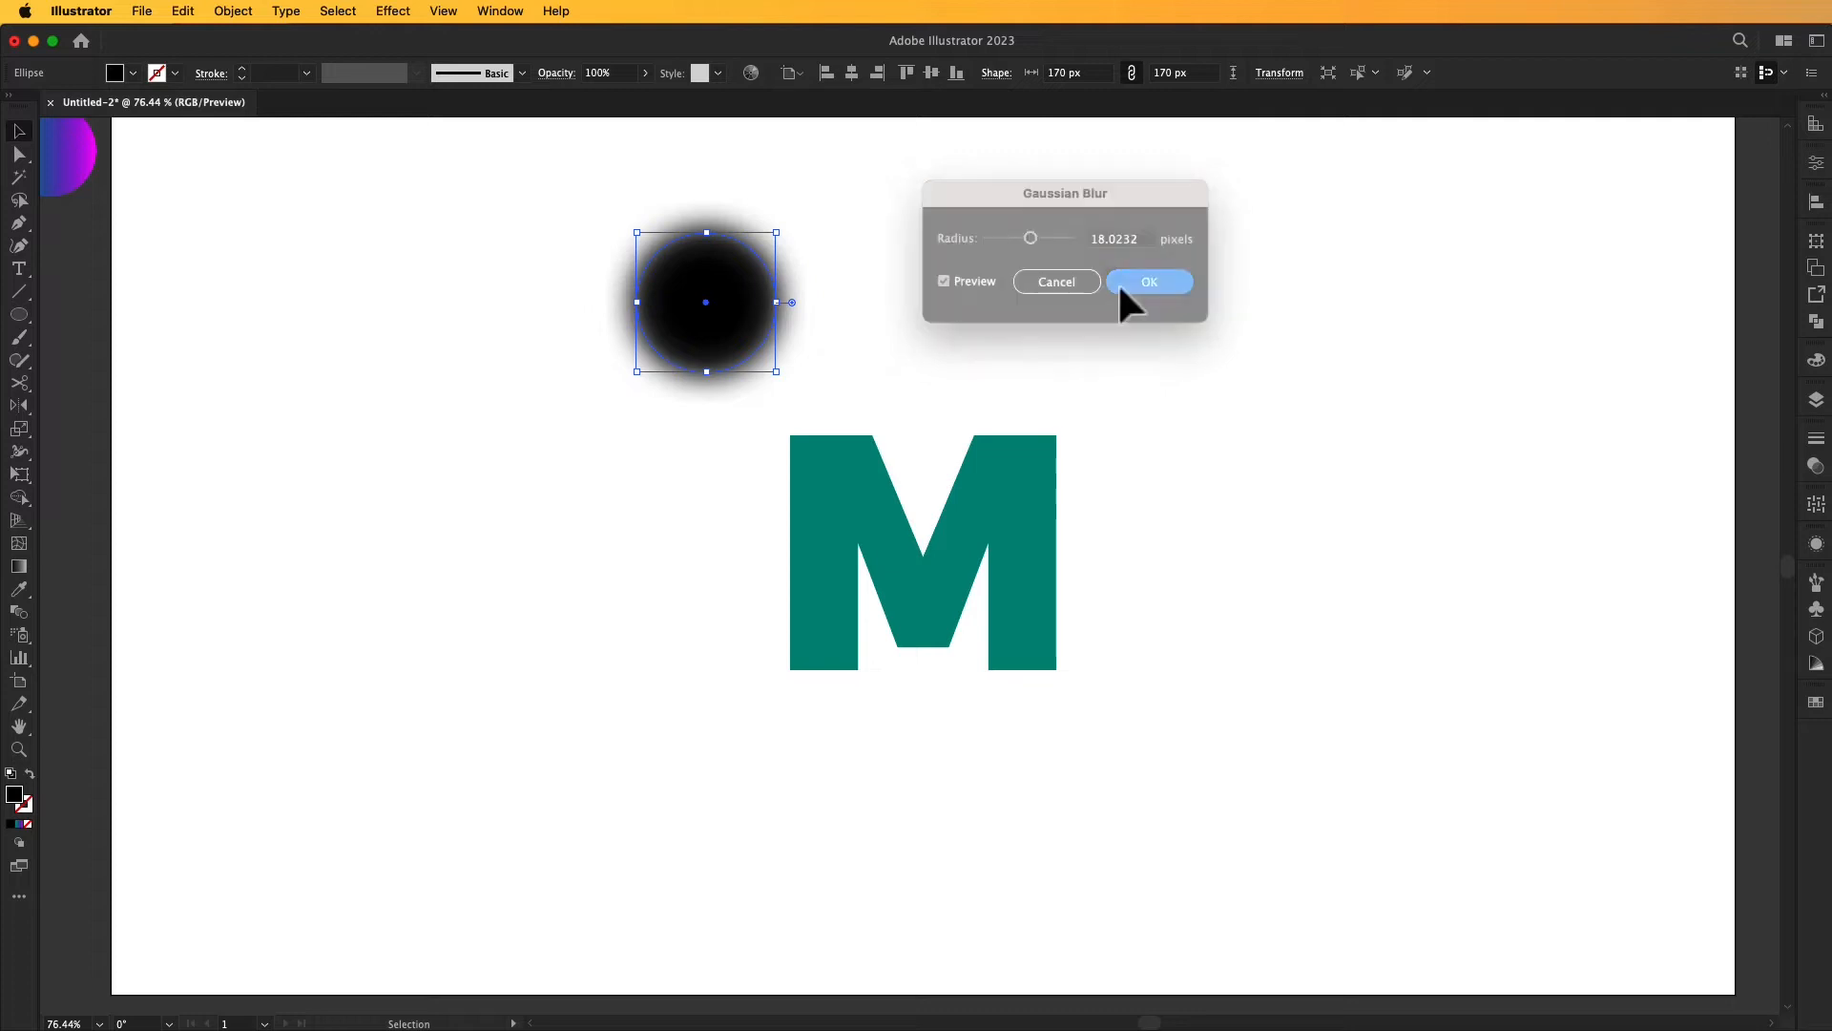
left_click(771, 325)
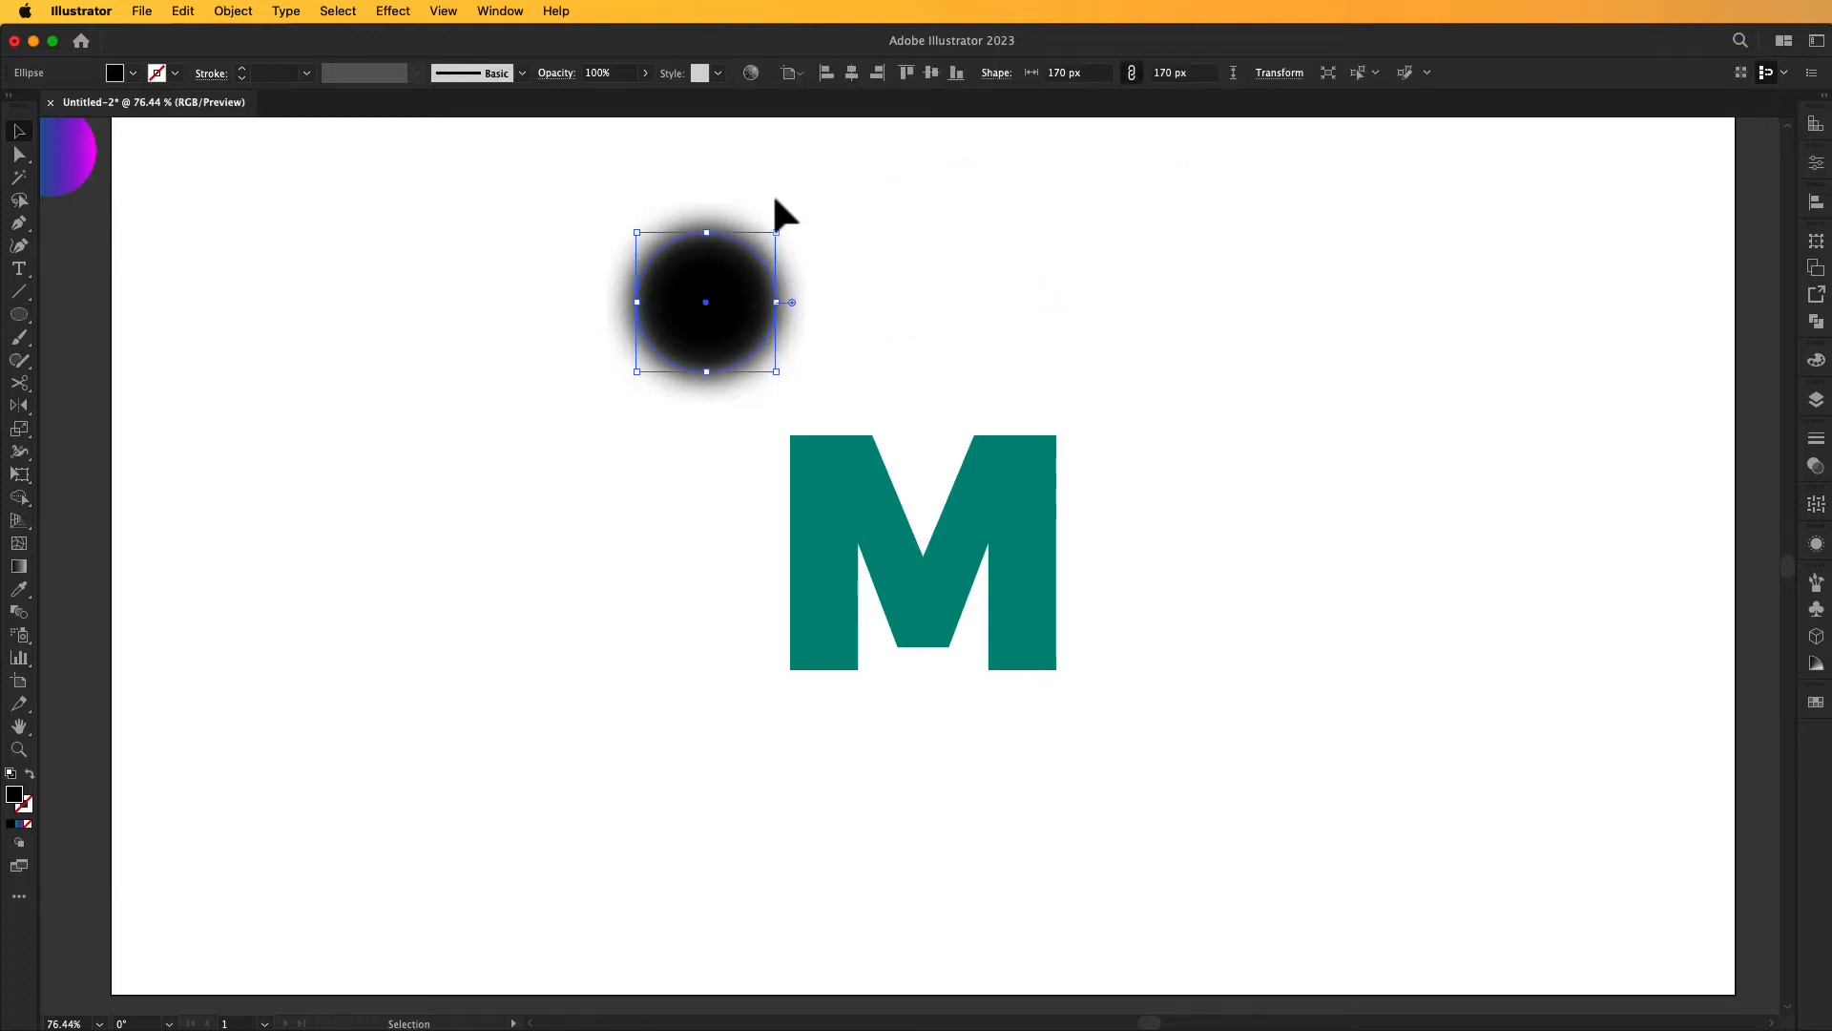
- Scale the blurred circle down to about 122 px and place two copies, one above the M and one over the top of its right stem
left_click_drag(776, 231, 765, 191)
left_click(772, 229)
left_click_drag(945, 260, 999, 493)
left_click(1158, 446)
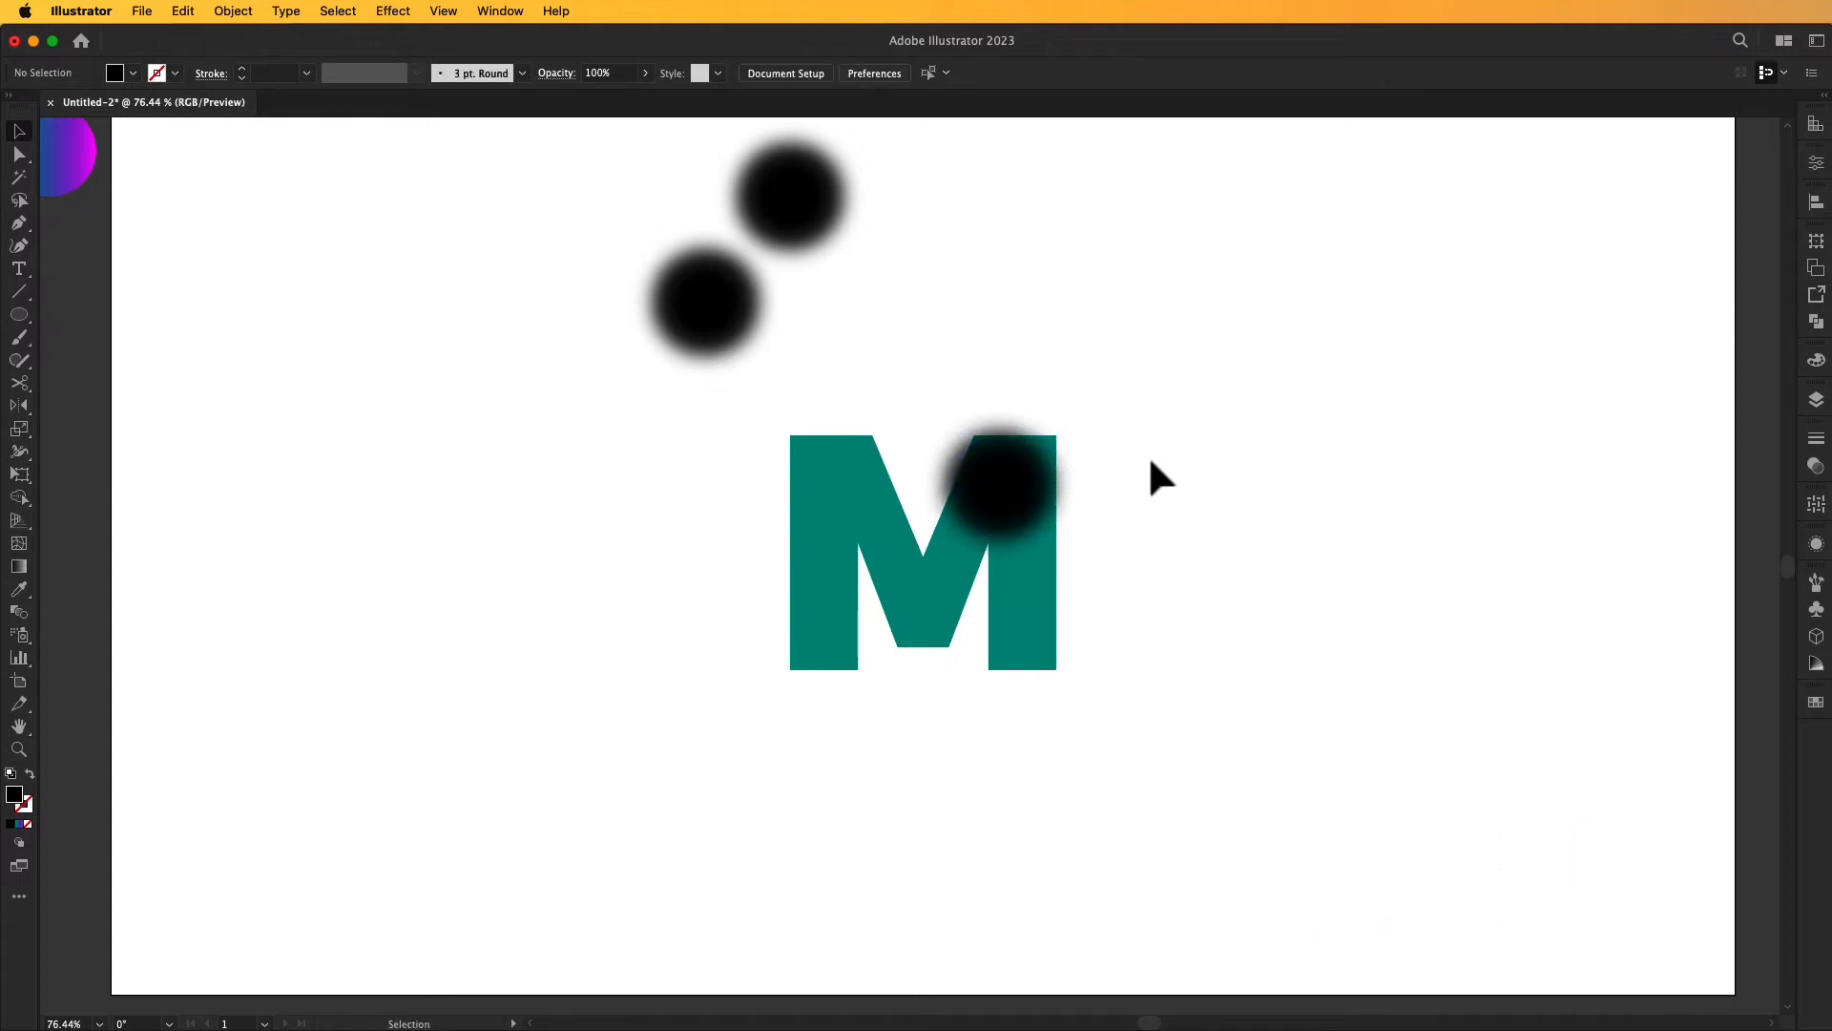
- Copy the M's right diagonal segment, which runs from the top down to the V's base
left_click(996, 507)
key("super+shift+a")
left_click(951, 575)
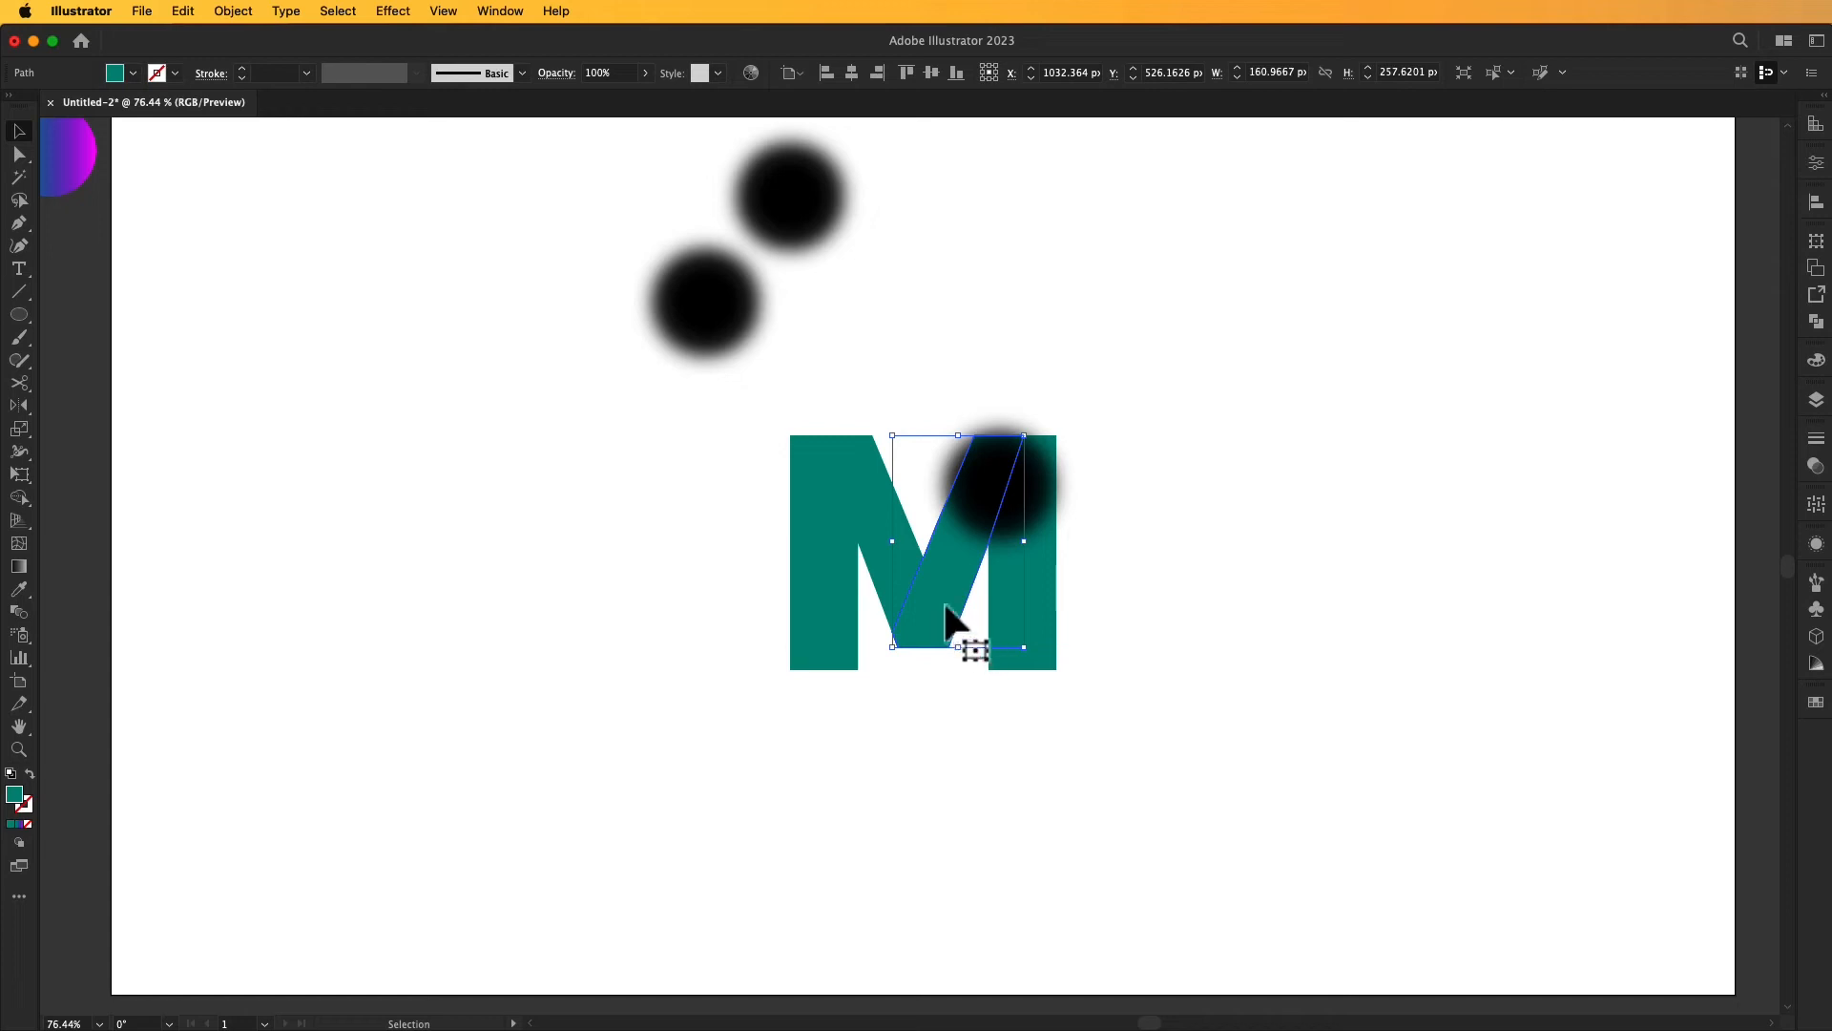
right_click(944, 617)
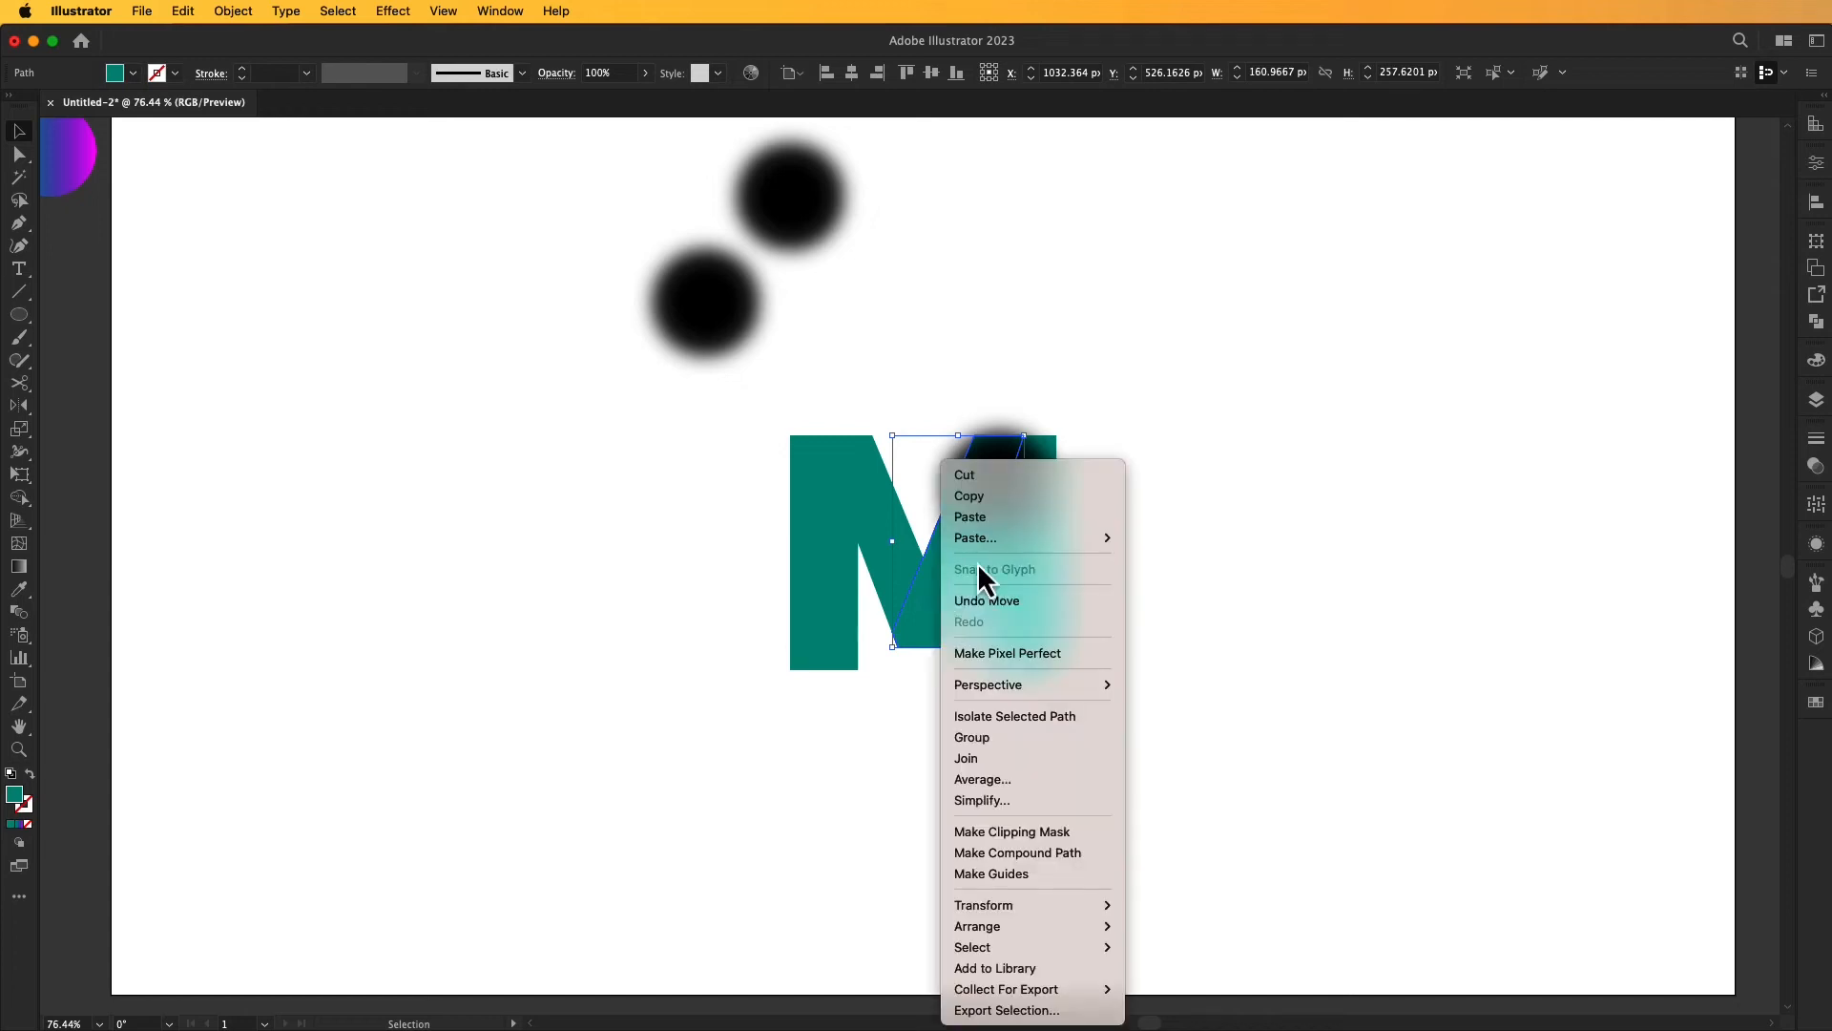
left_click(983, 498)
key("super+shift+a")
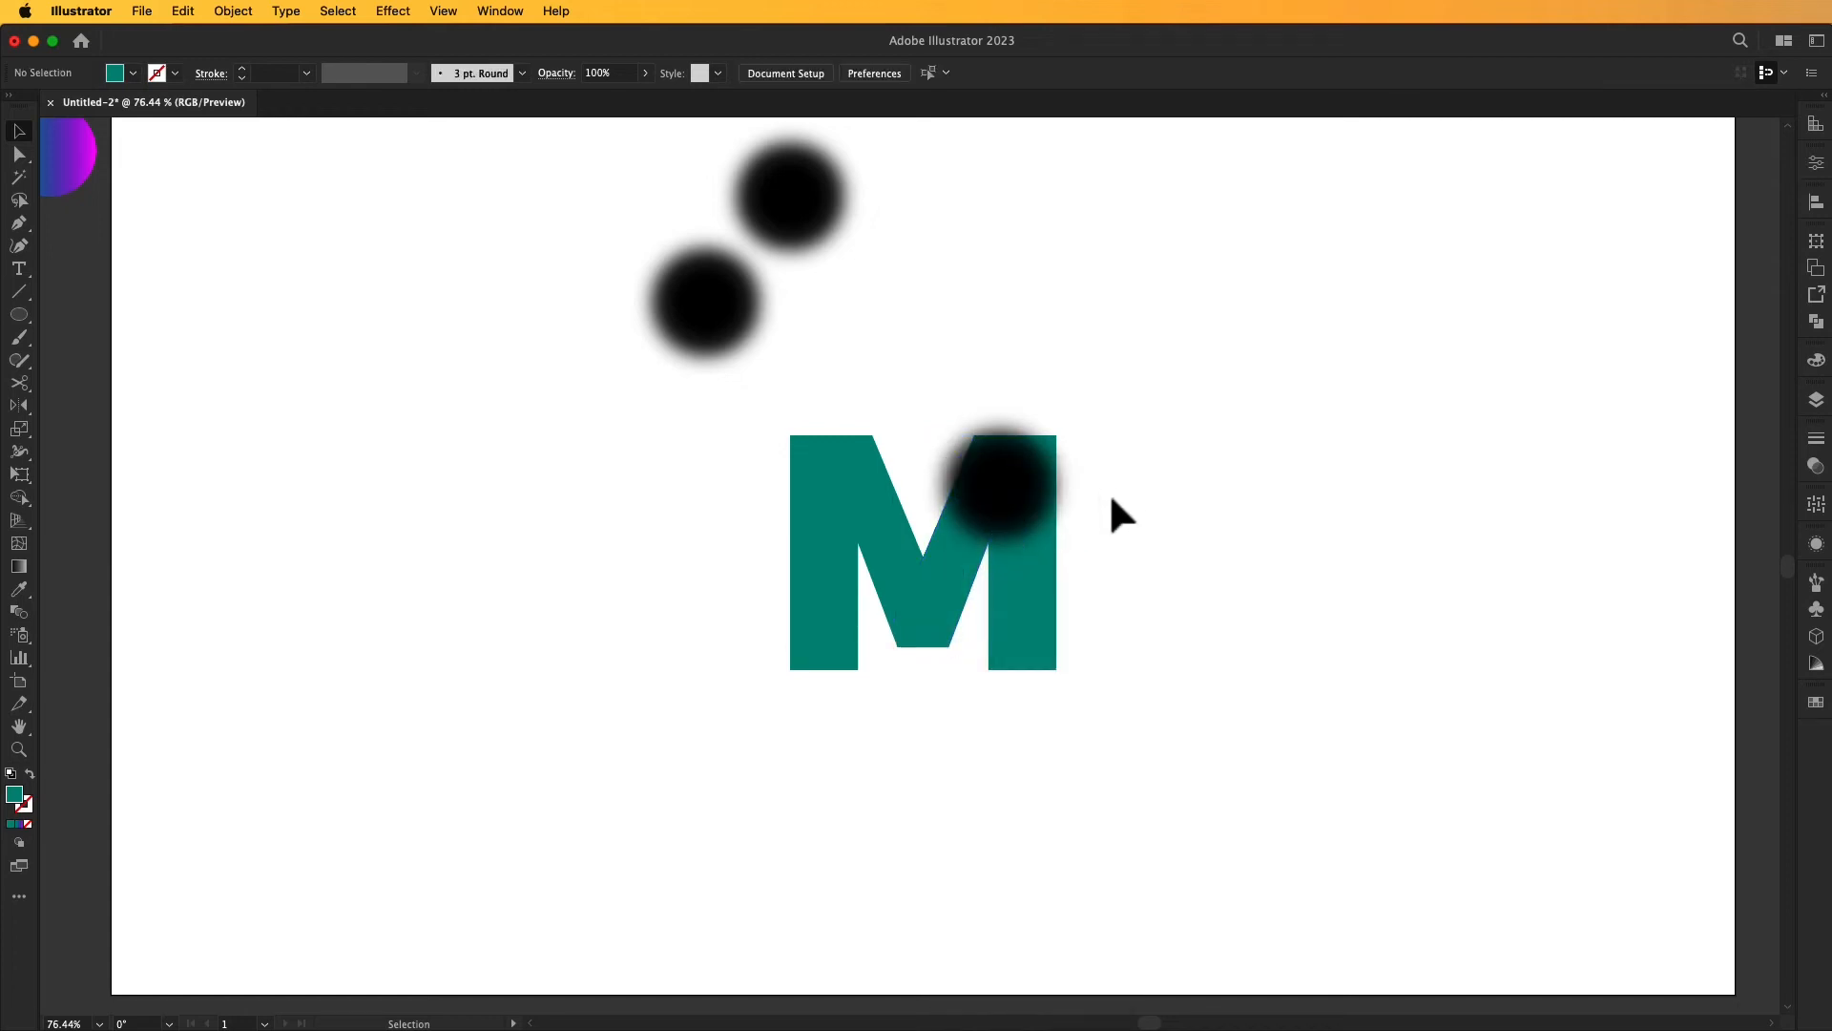
- Show the Transparency settings and clear the selection of the blurred circle over the M
left_click(1042, 498)
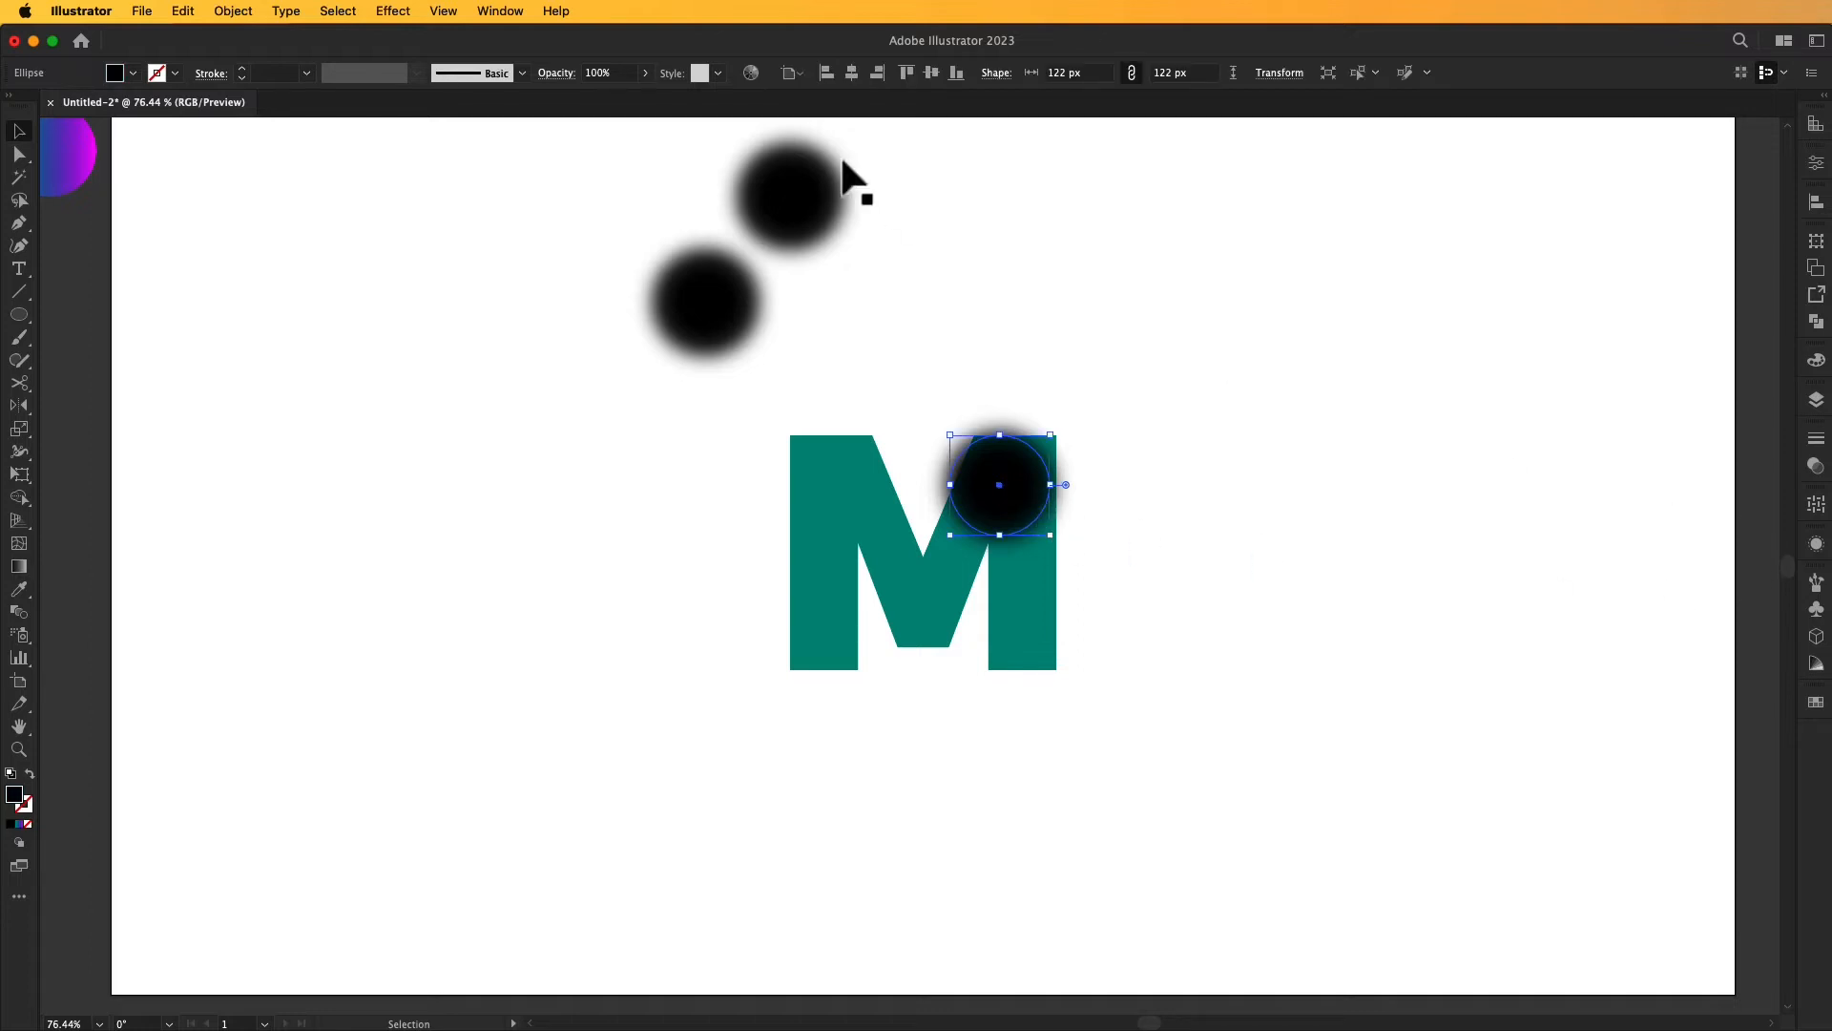
left_click(498, 11)
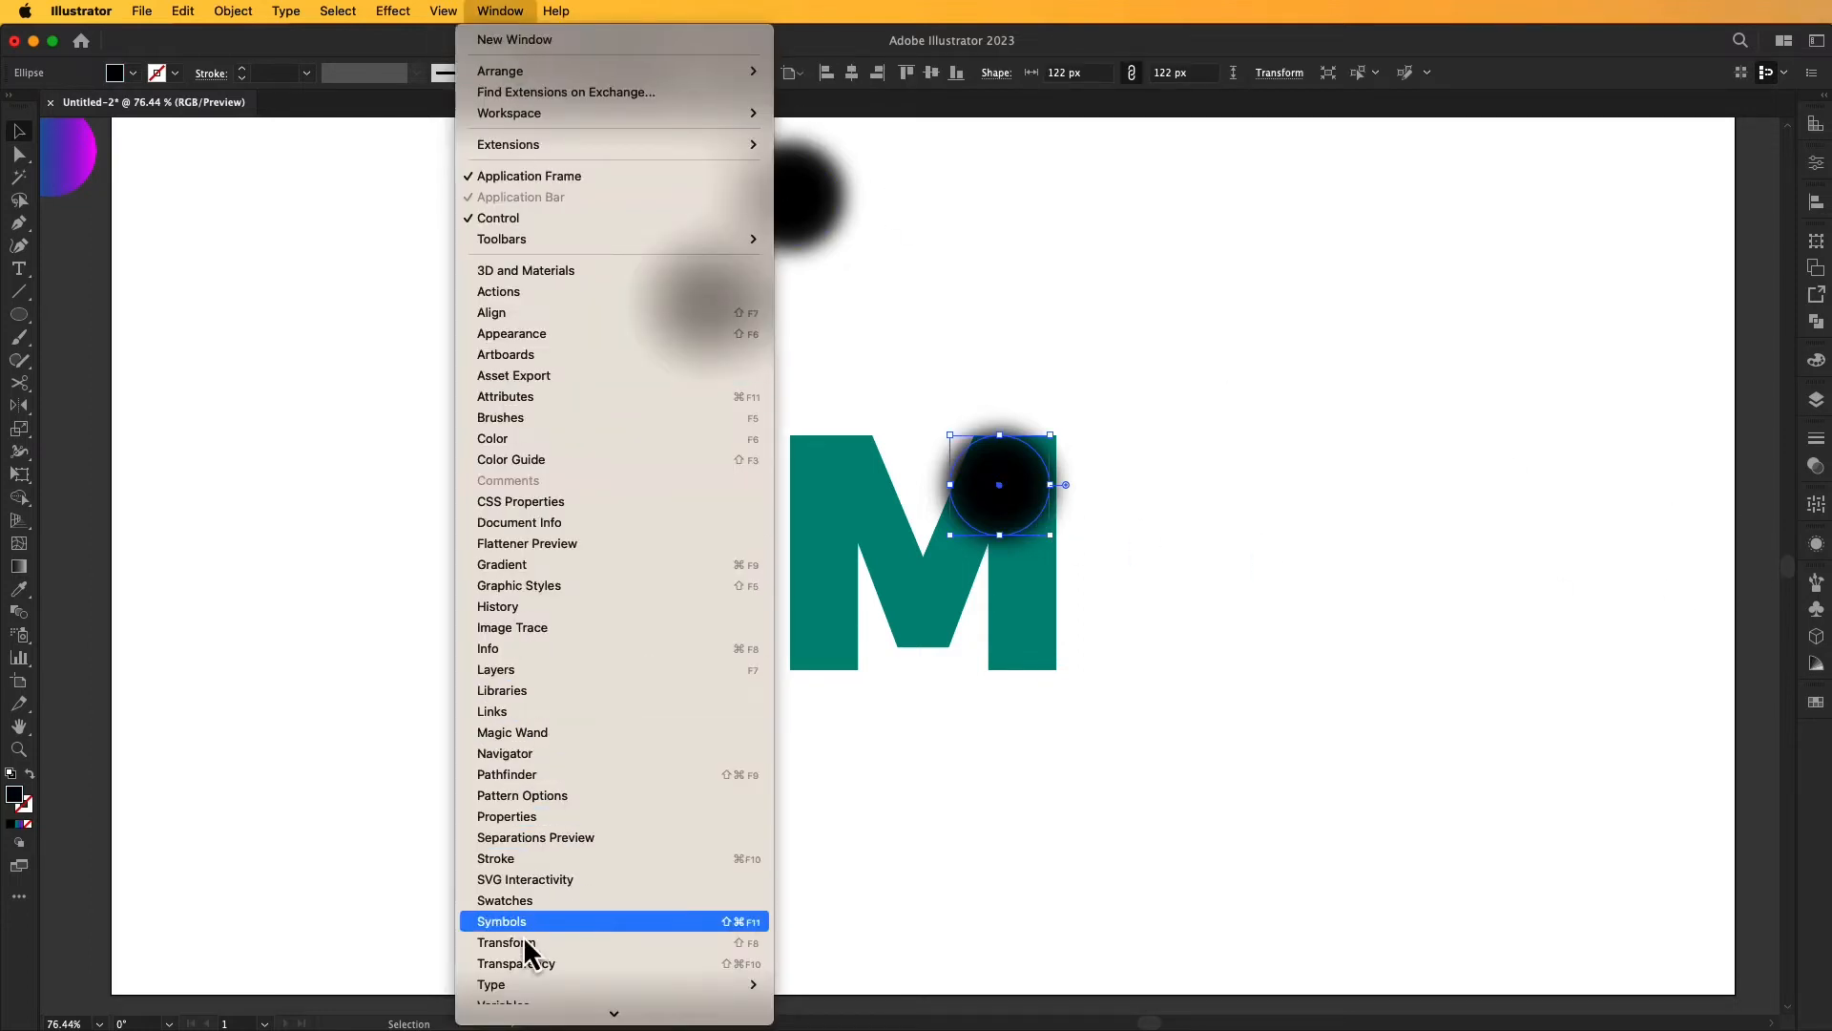
left_click(532, 965)
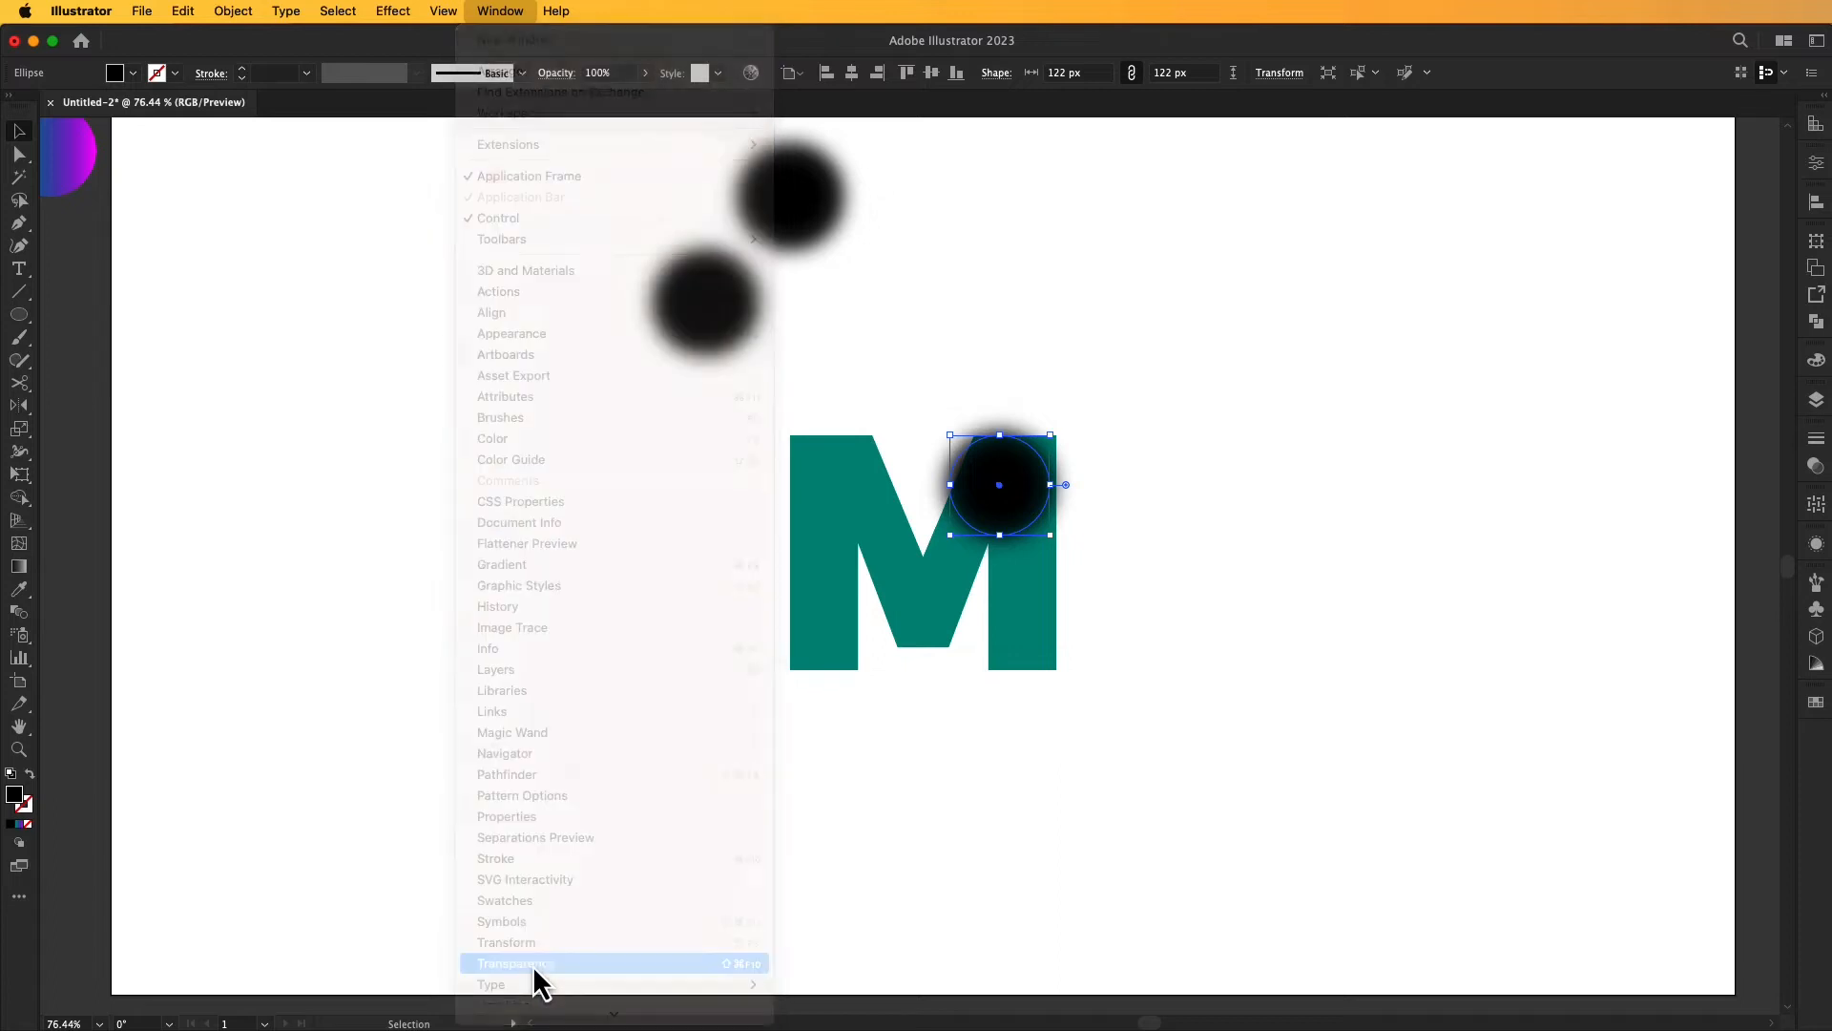
key("a")
left_click(651, 527)
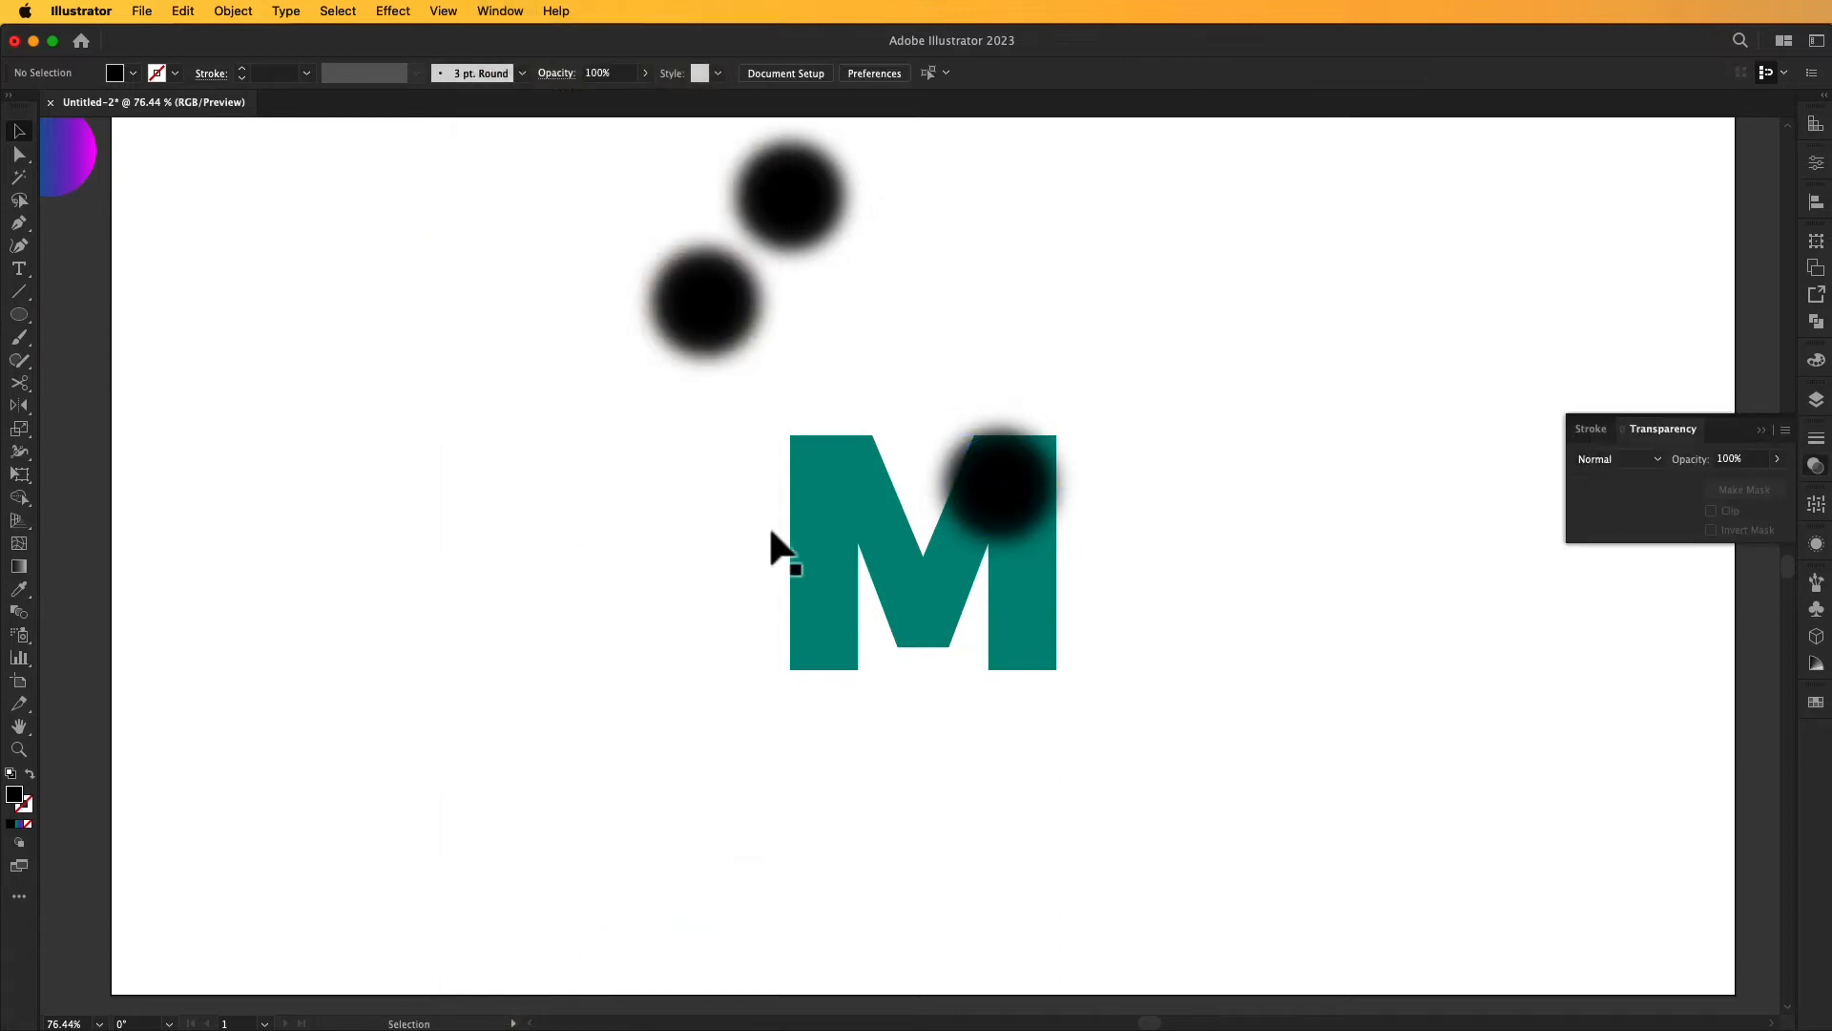
- Nudge the blurred circle over the M's right stem slightly to the right
left_click(996, 493)
left_click(1105, 477)
left_click(1026, 478)
left_click(1060, 556)
left_click(1016, 582)
left_click(1136, 552)
key("super+z")
left_click(1149, 544)
left_click_drag(1002, 511, 1014, 503)
left_click(1126, 507)
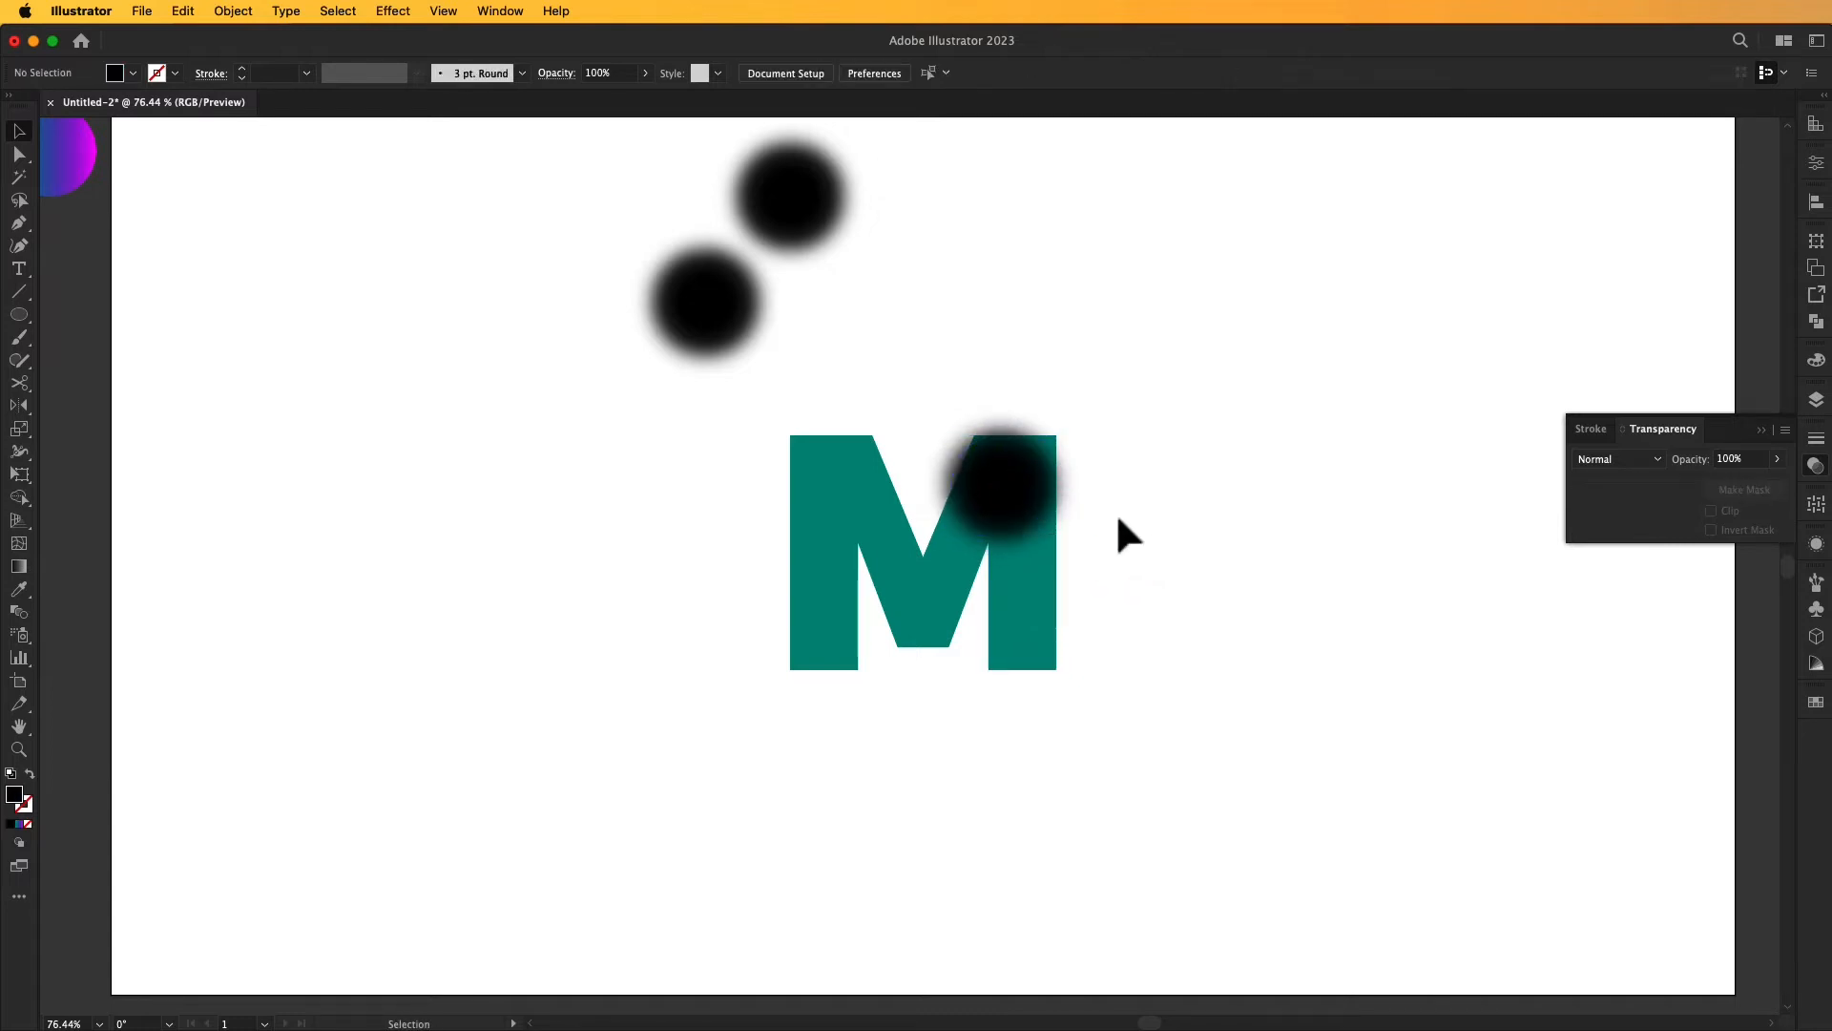
- Copy the M's right stem segment and deselect it
left_click(1043, 499)
left_click(1116, 531)
left_click(1037, 565)
right_click(1039, 568)
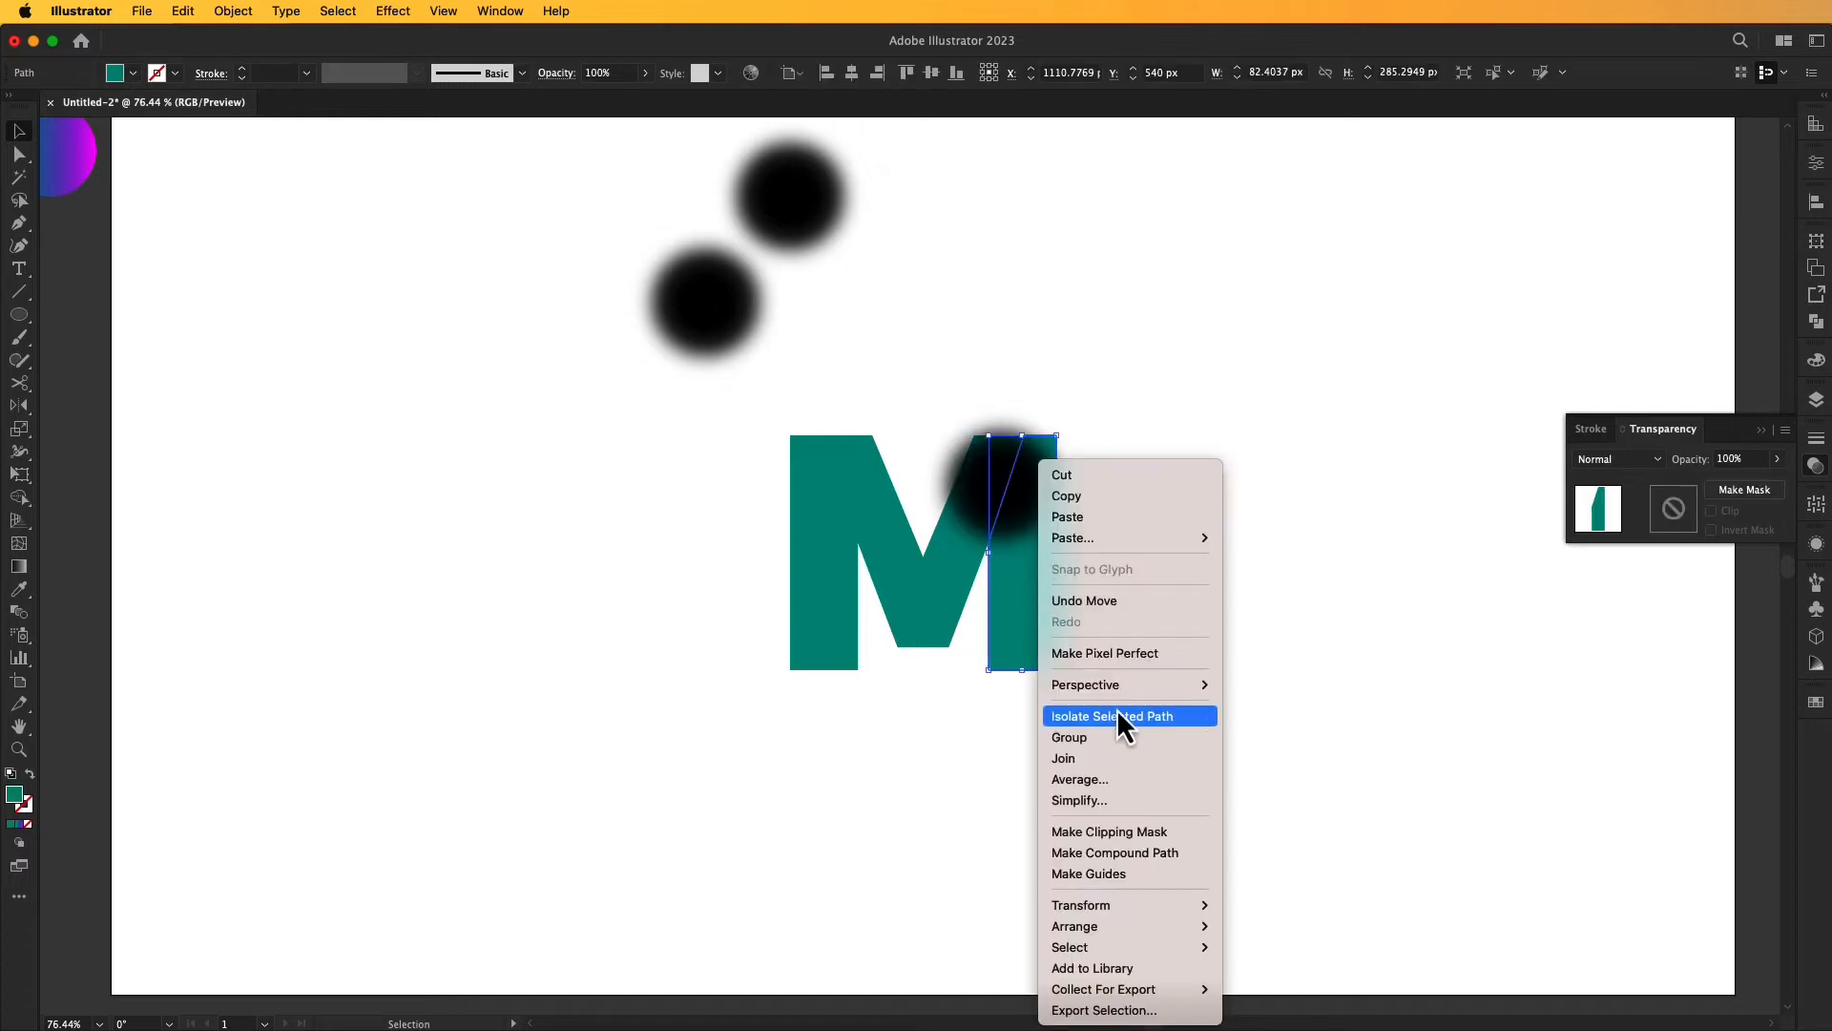
left_click(1176, 496)
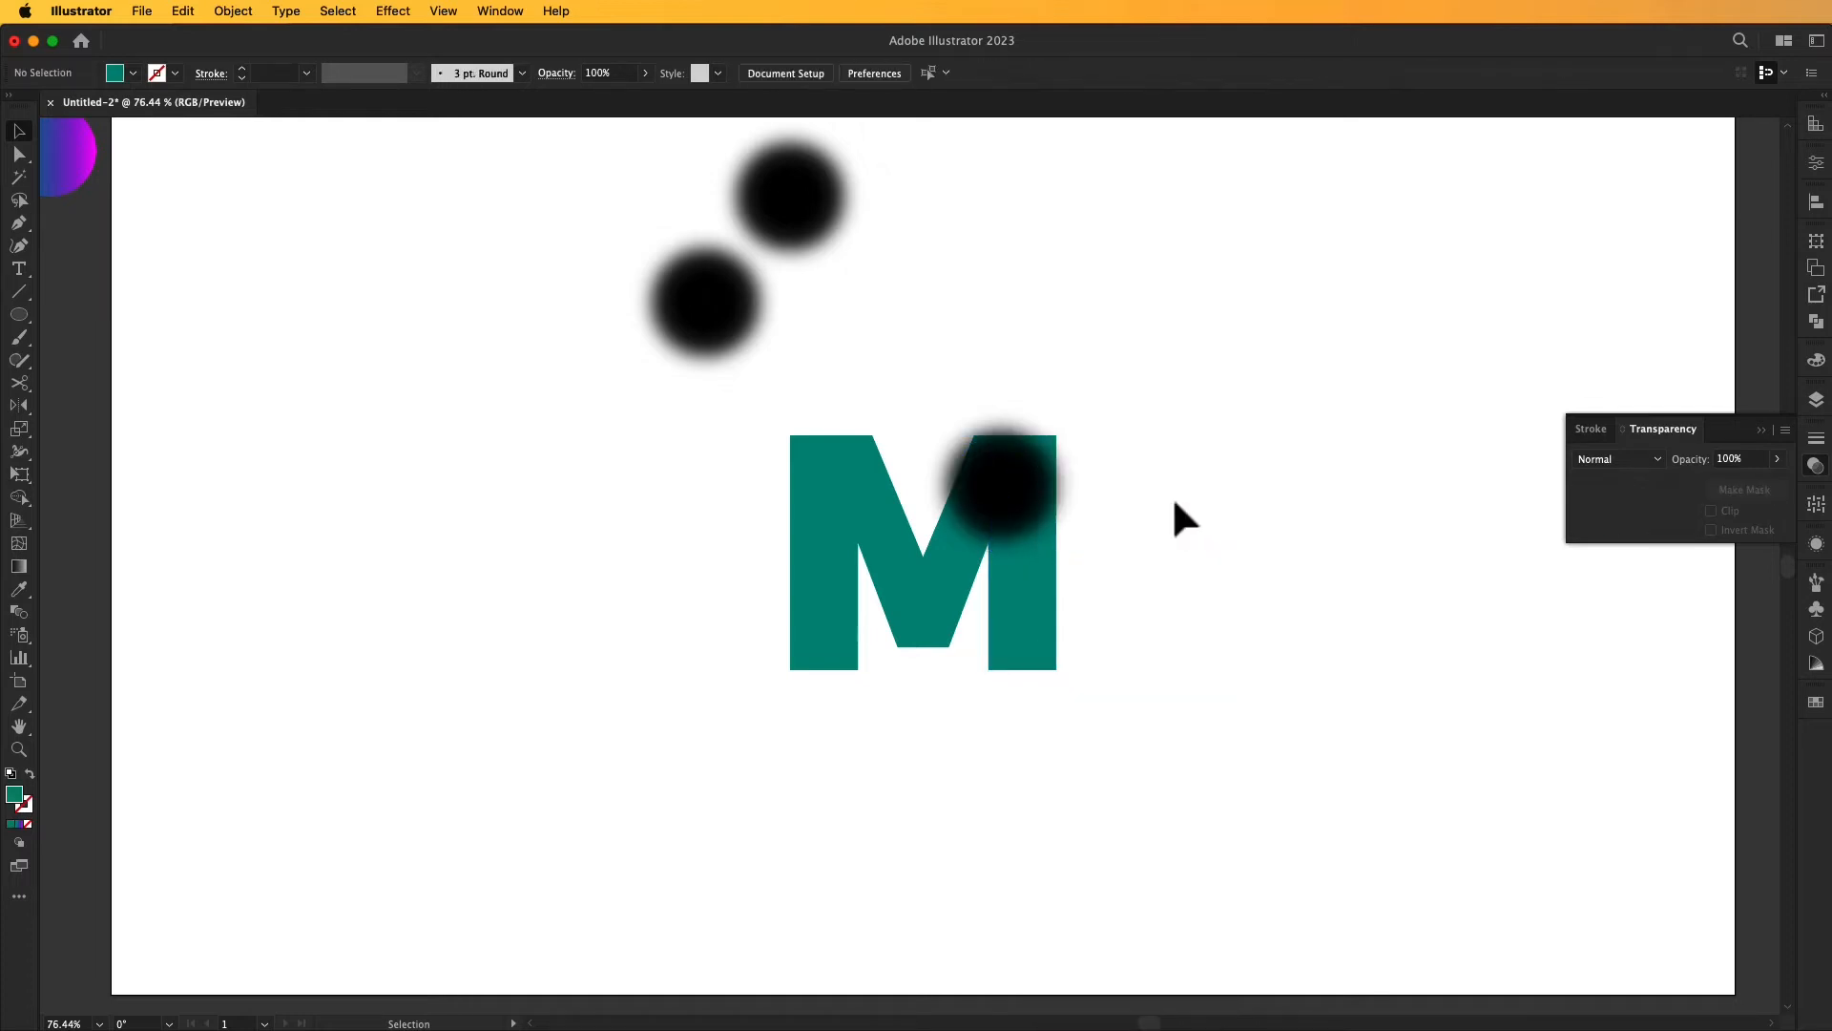
- Give the blurred circle over the M an opacity mask, paste the copied right stem into it in place, and enable Invert Mask
left_click(998, 499)
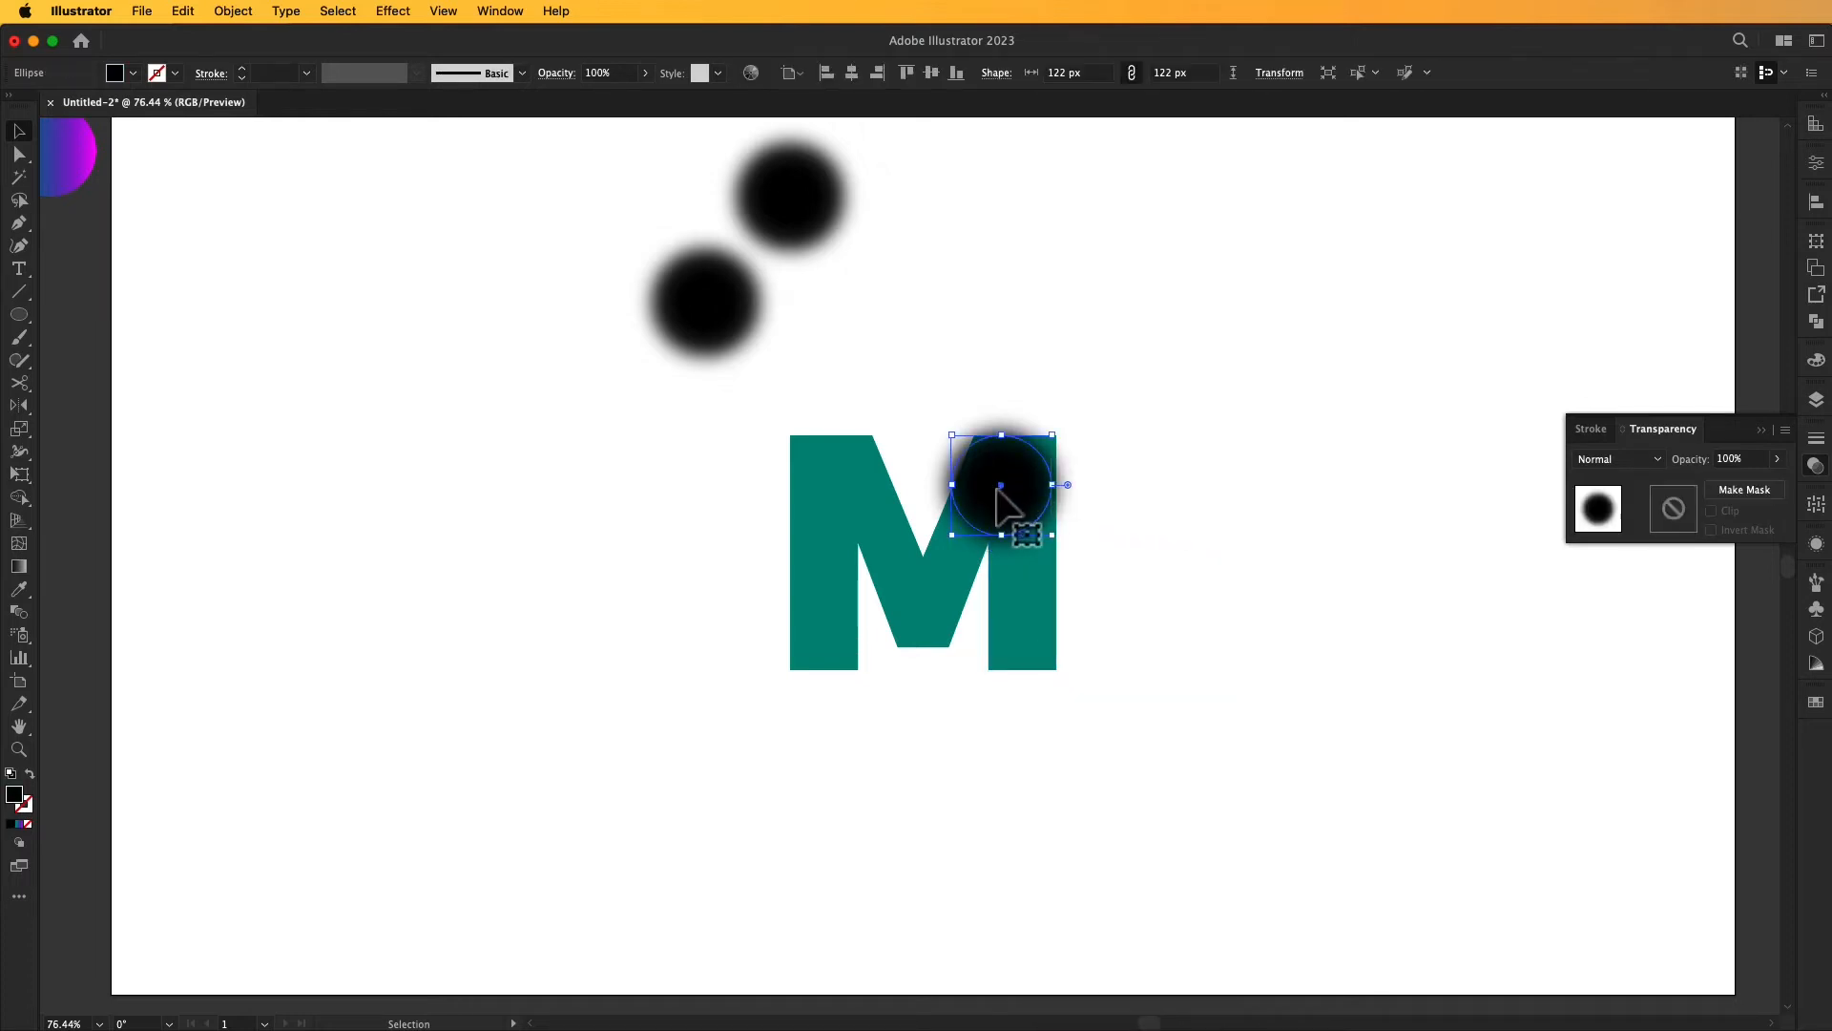
left_click(1741, 493)
left_click(1657, 522)
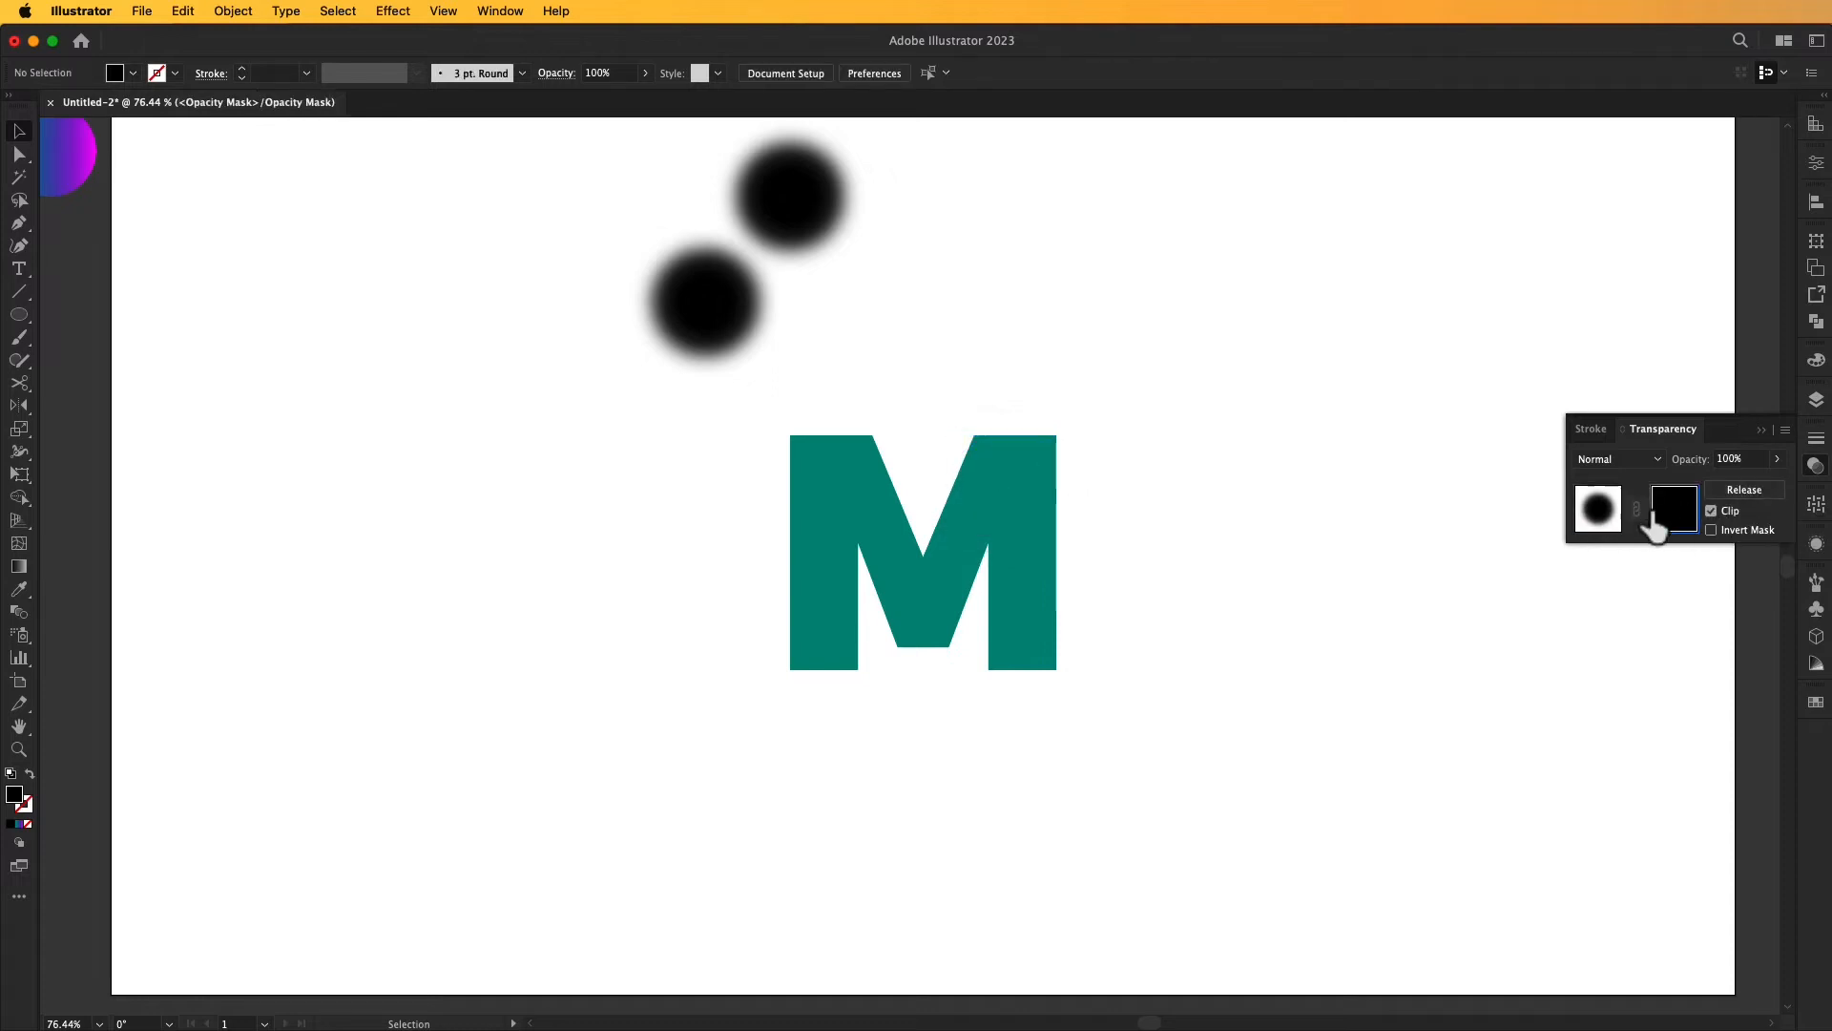
left_click(183, 11)
left_click(213, 159)
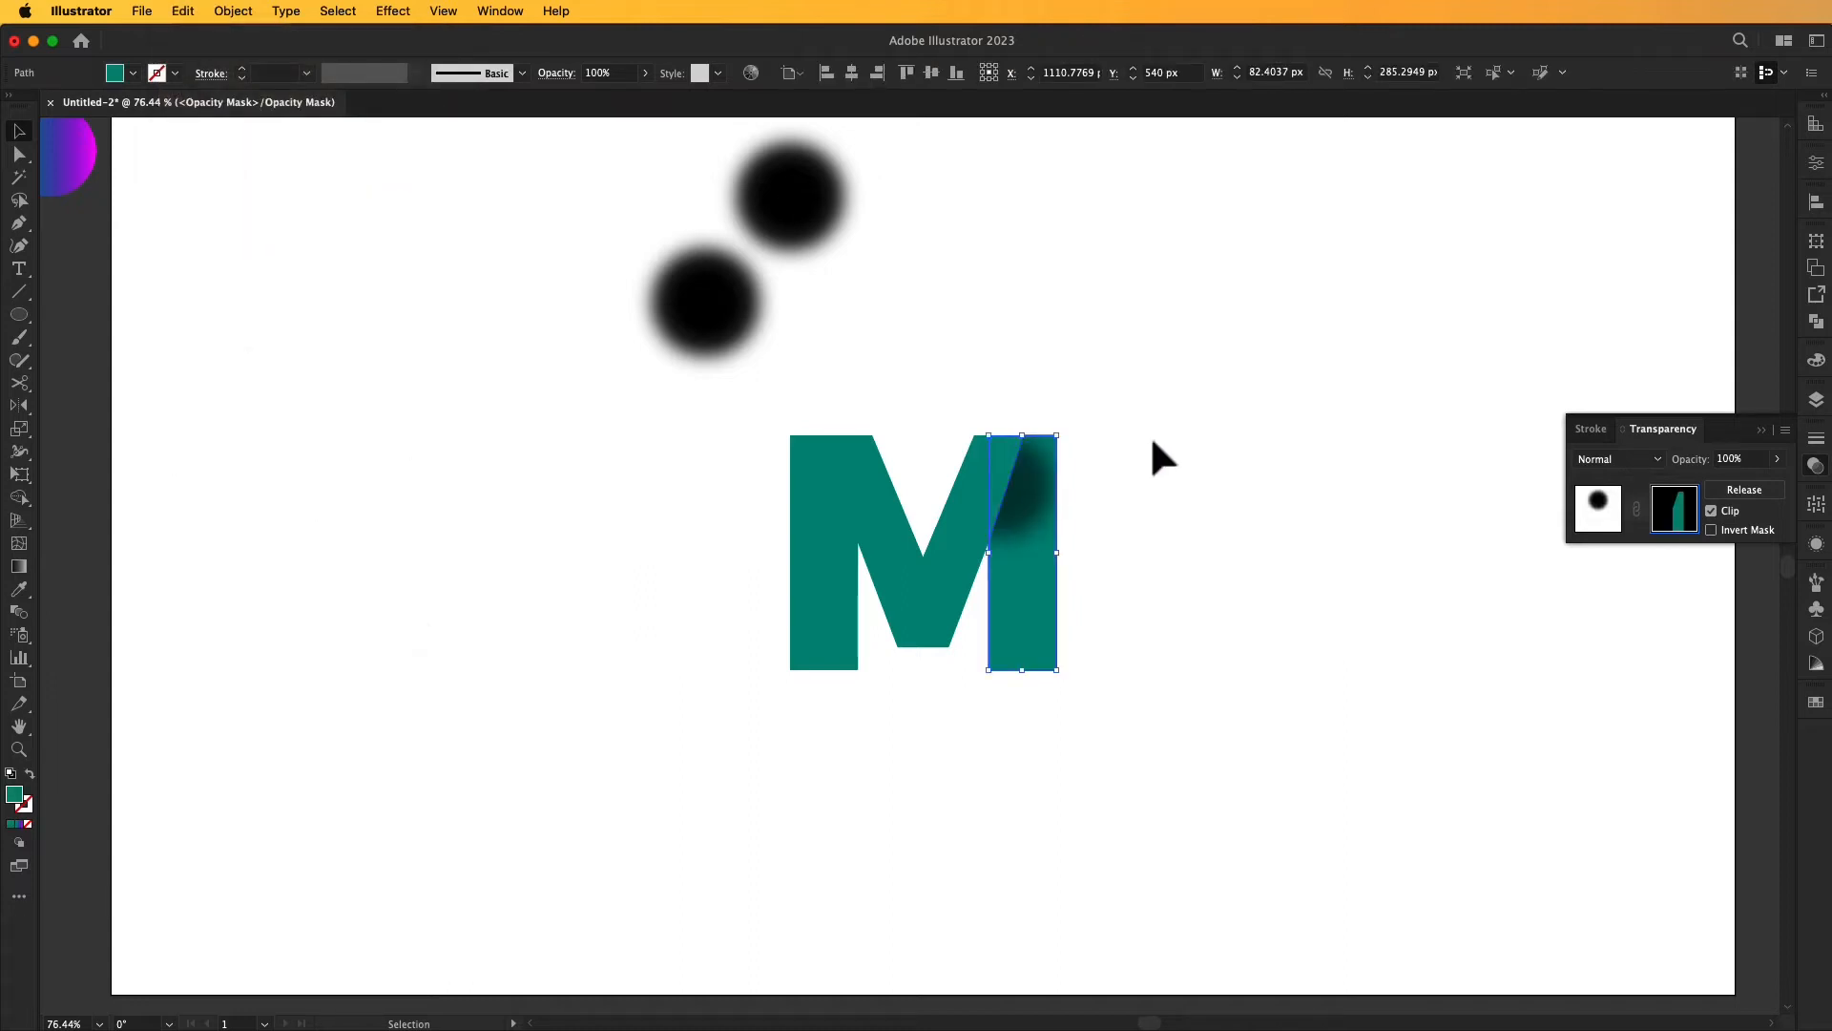
left_click(1715, 533)
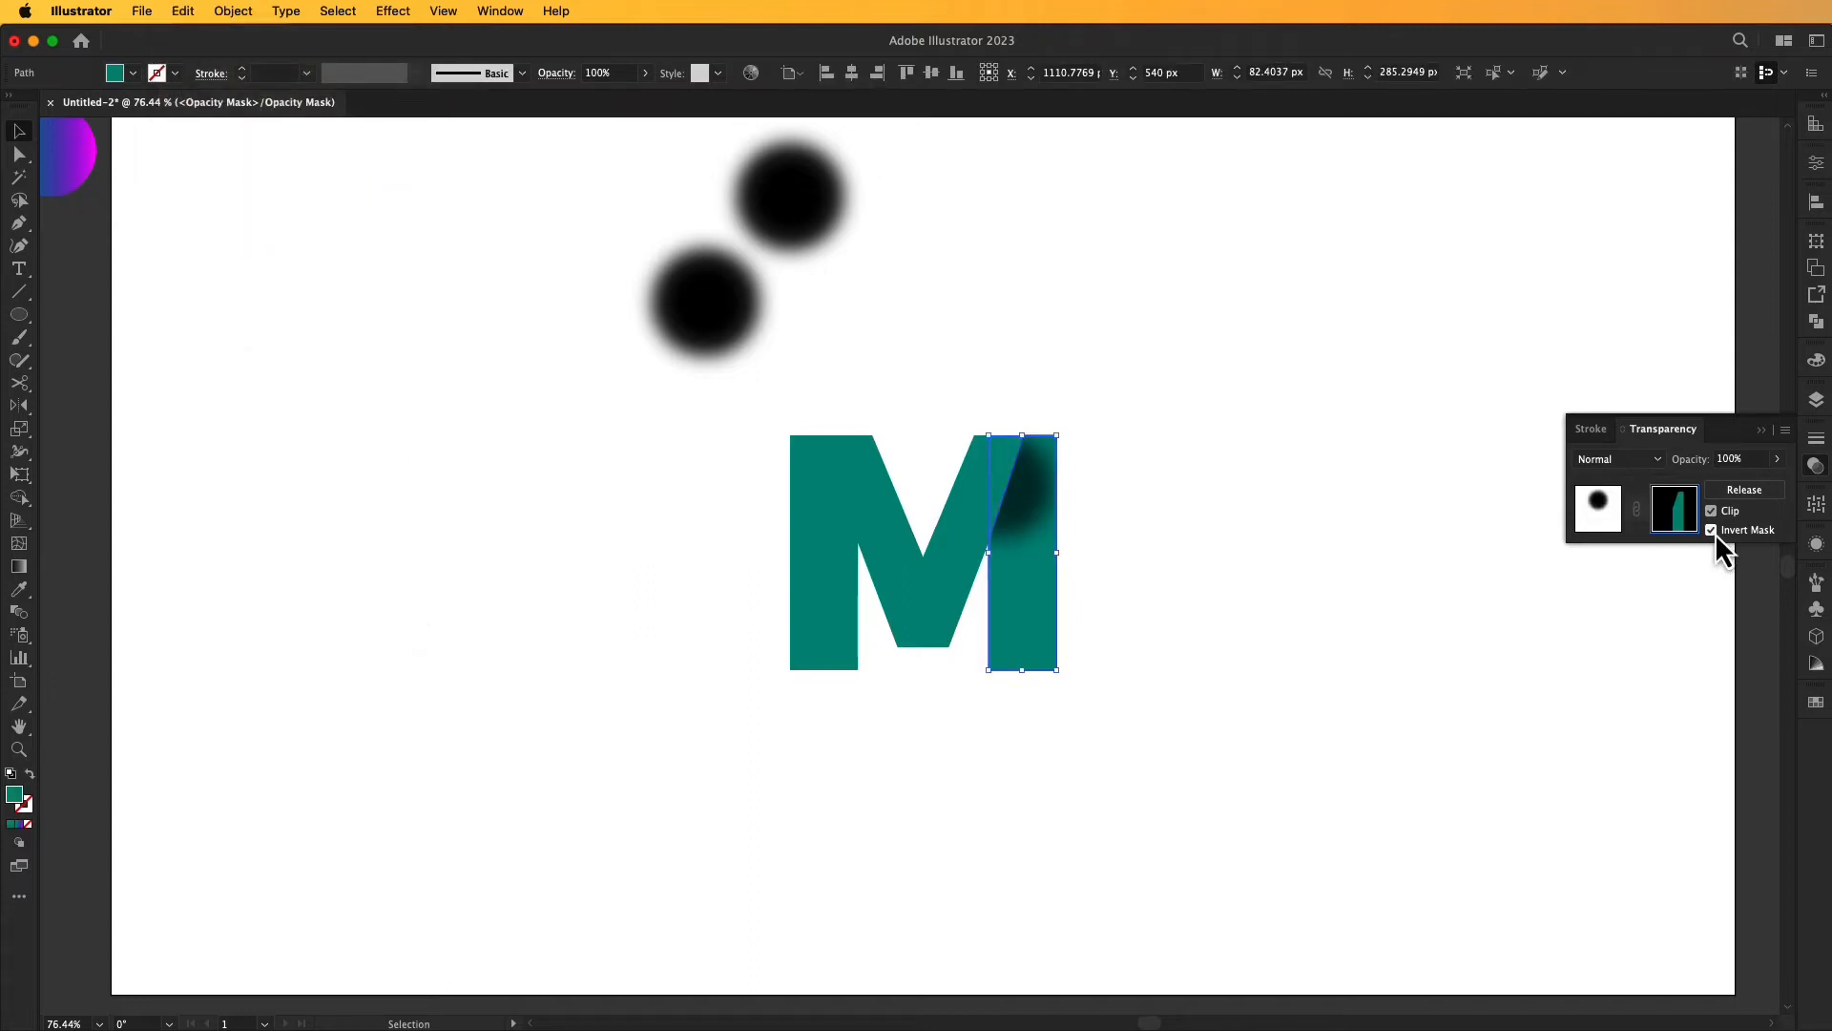
- Return from mask editing to the artwork and deselect the blurred circle over the M's right stem
left_click(1591, 513)
key("z")
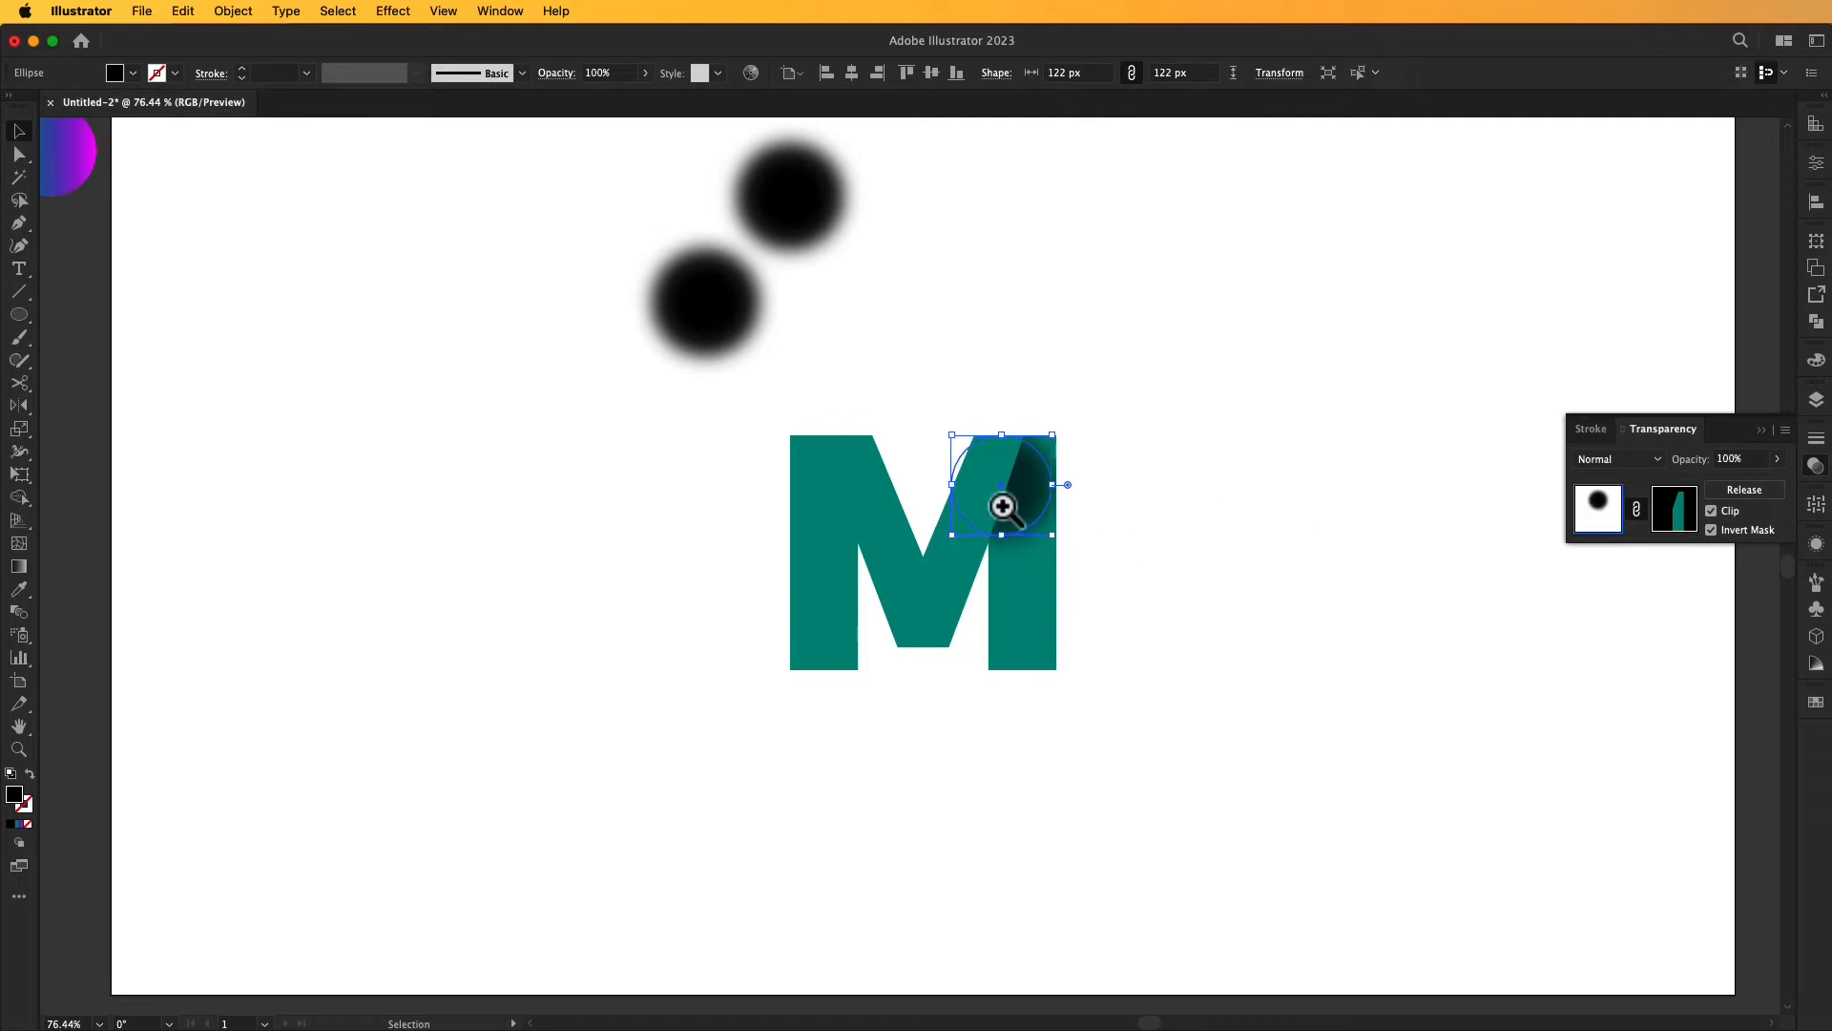
left_click(1002, 506)
left_click(1001, 504)
left_click(1002, 501)
left_click(919, 567)
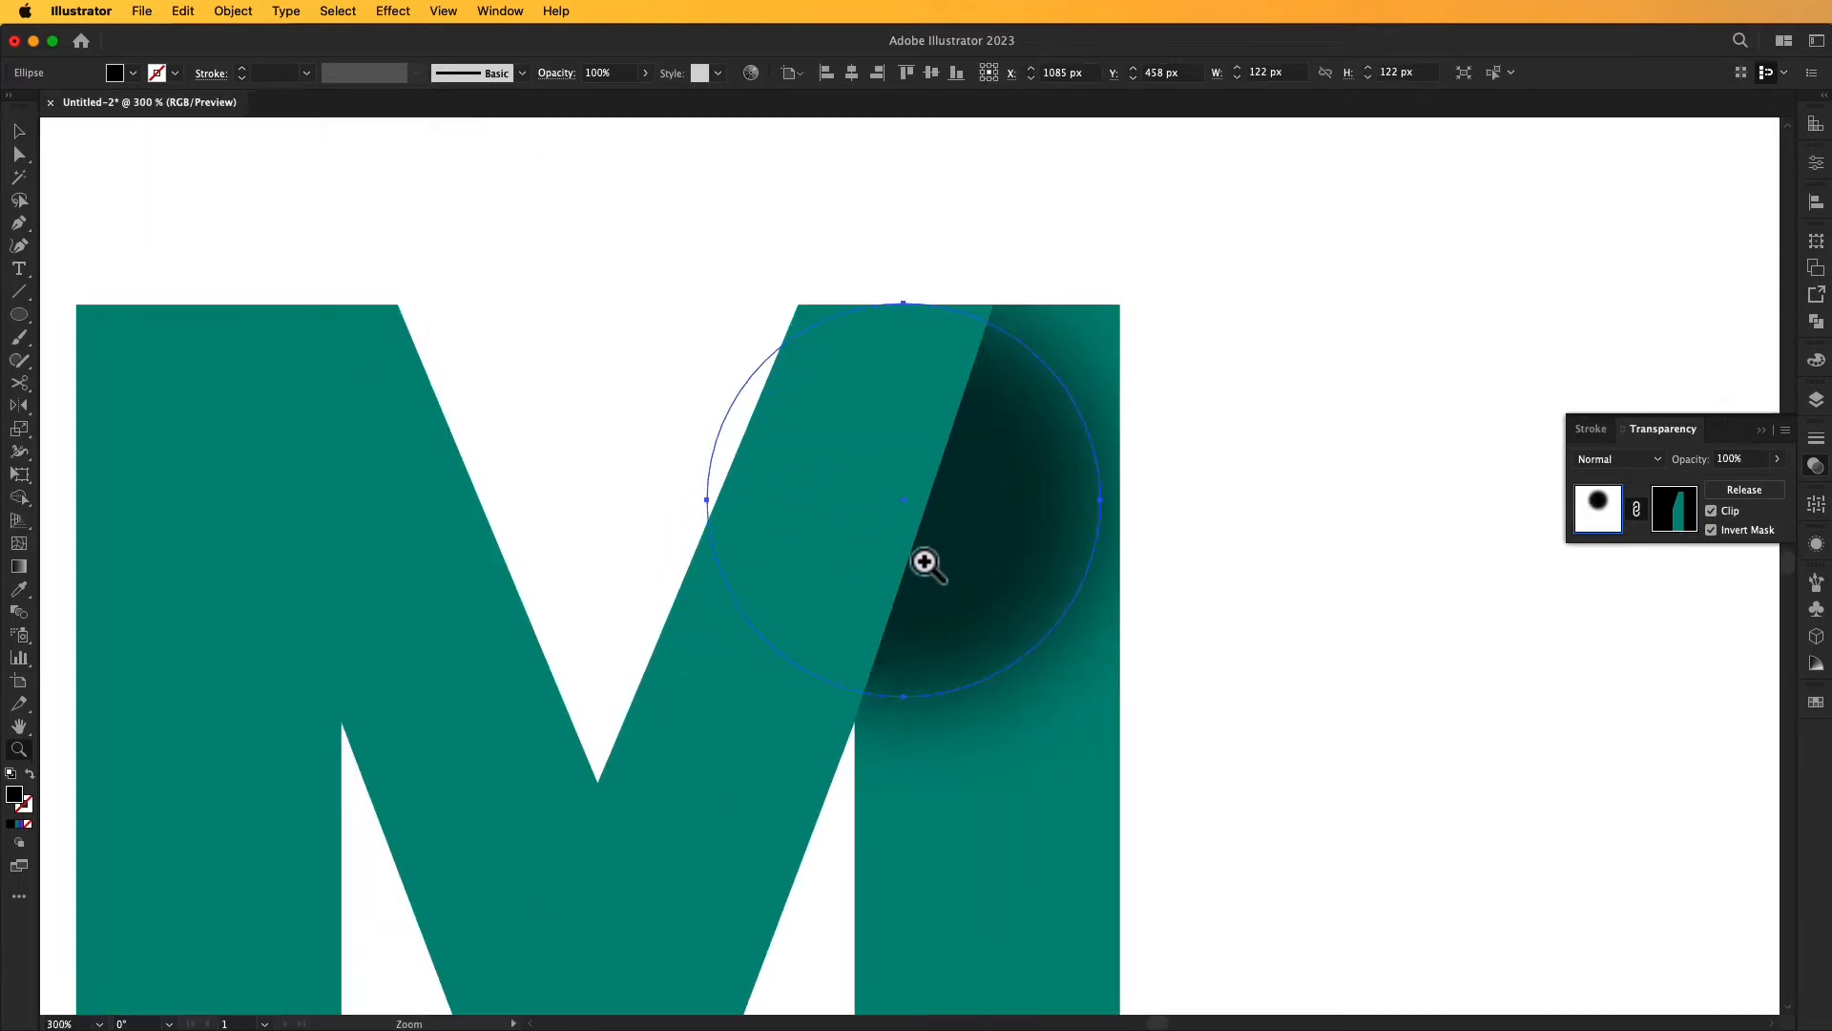
key("v")
left_click(1183, 527)
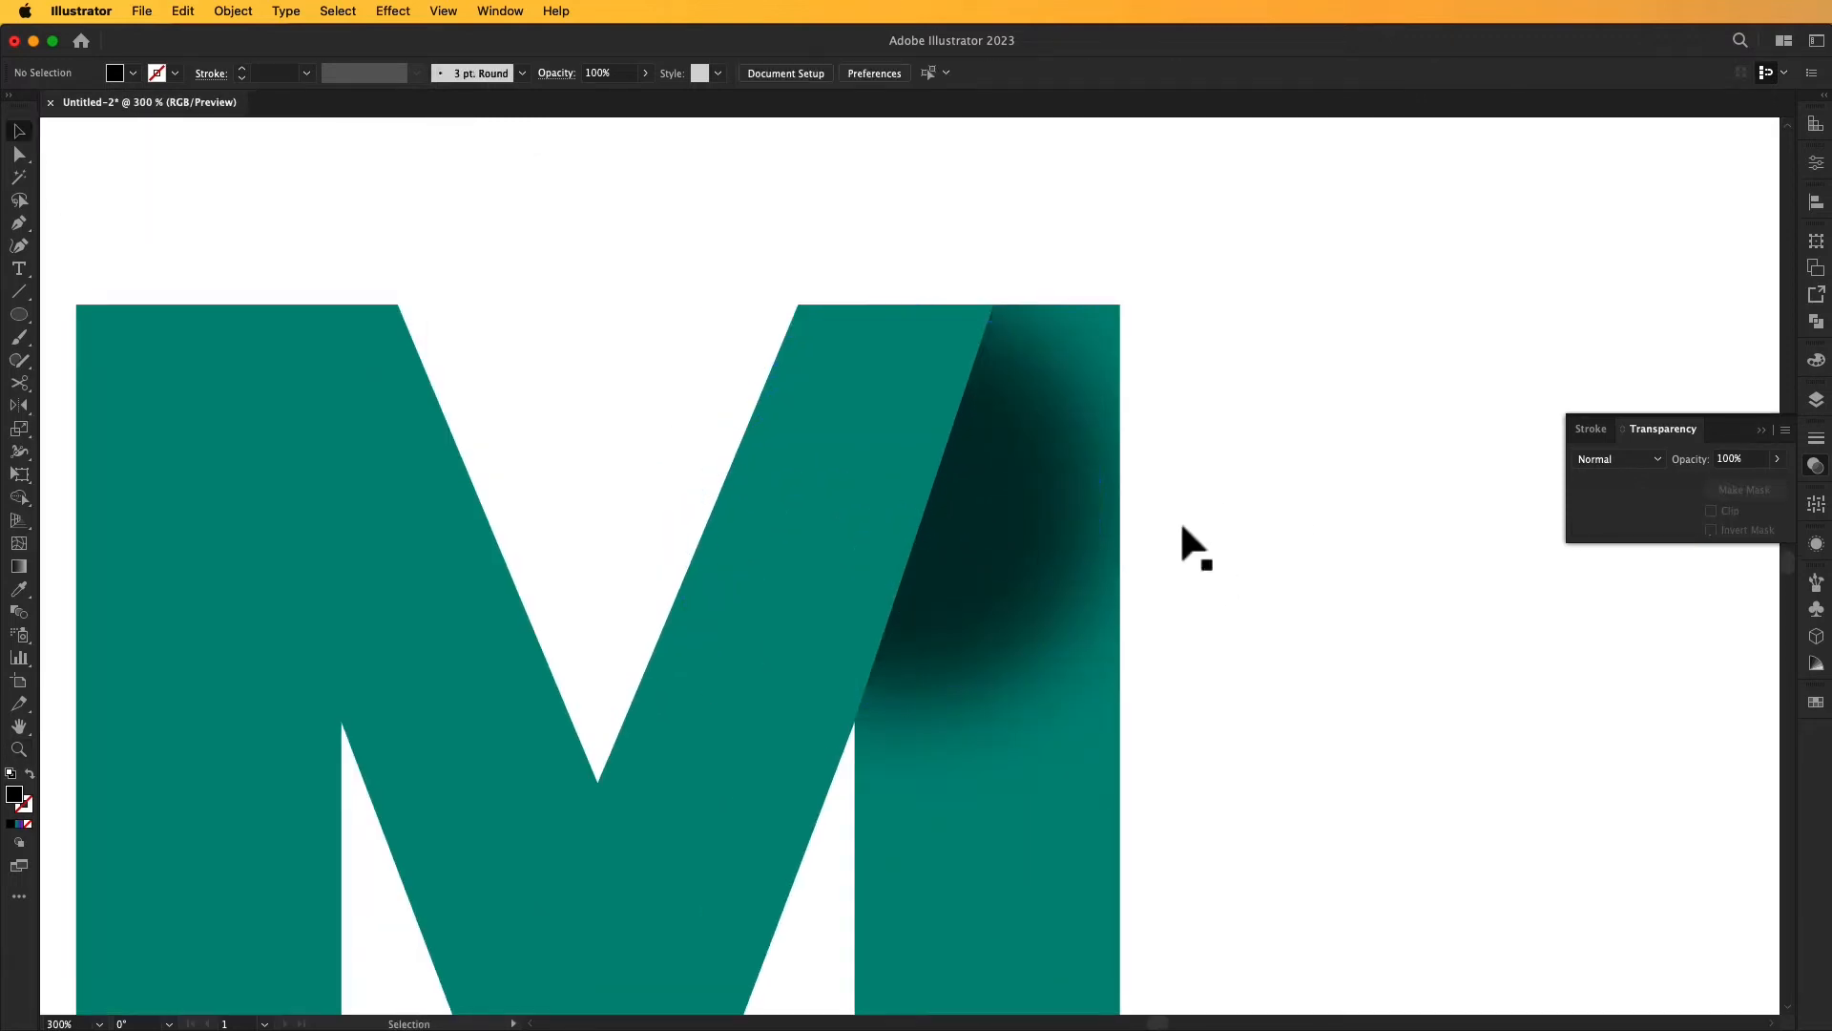
- Reshape the right stem's blurred circle into a slanted oval along the diagonal's edge by moving its top, right and bottom anchor points
left_click(1106, 506)
left_click(19, 154)
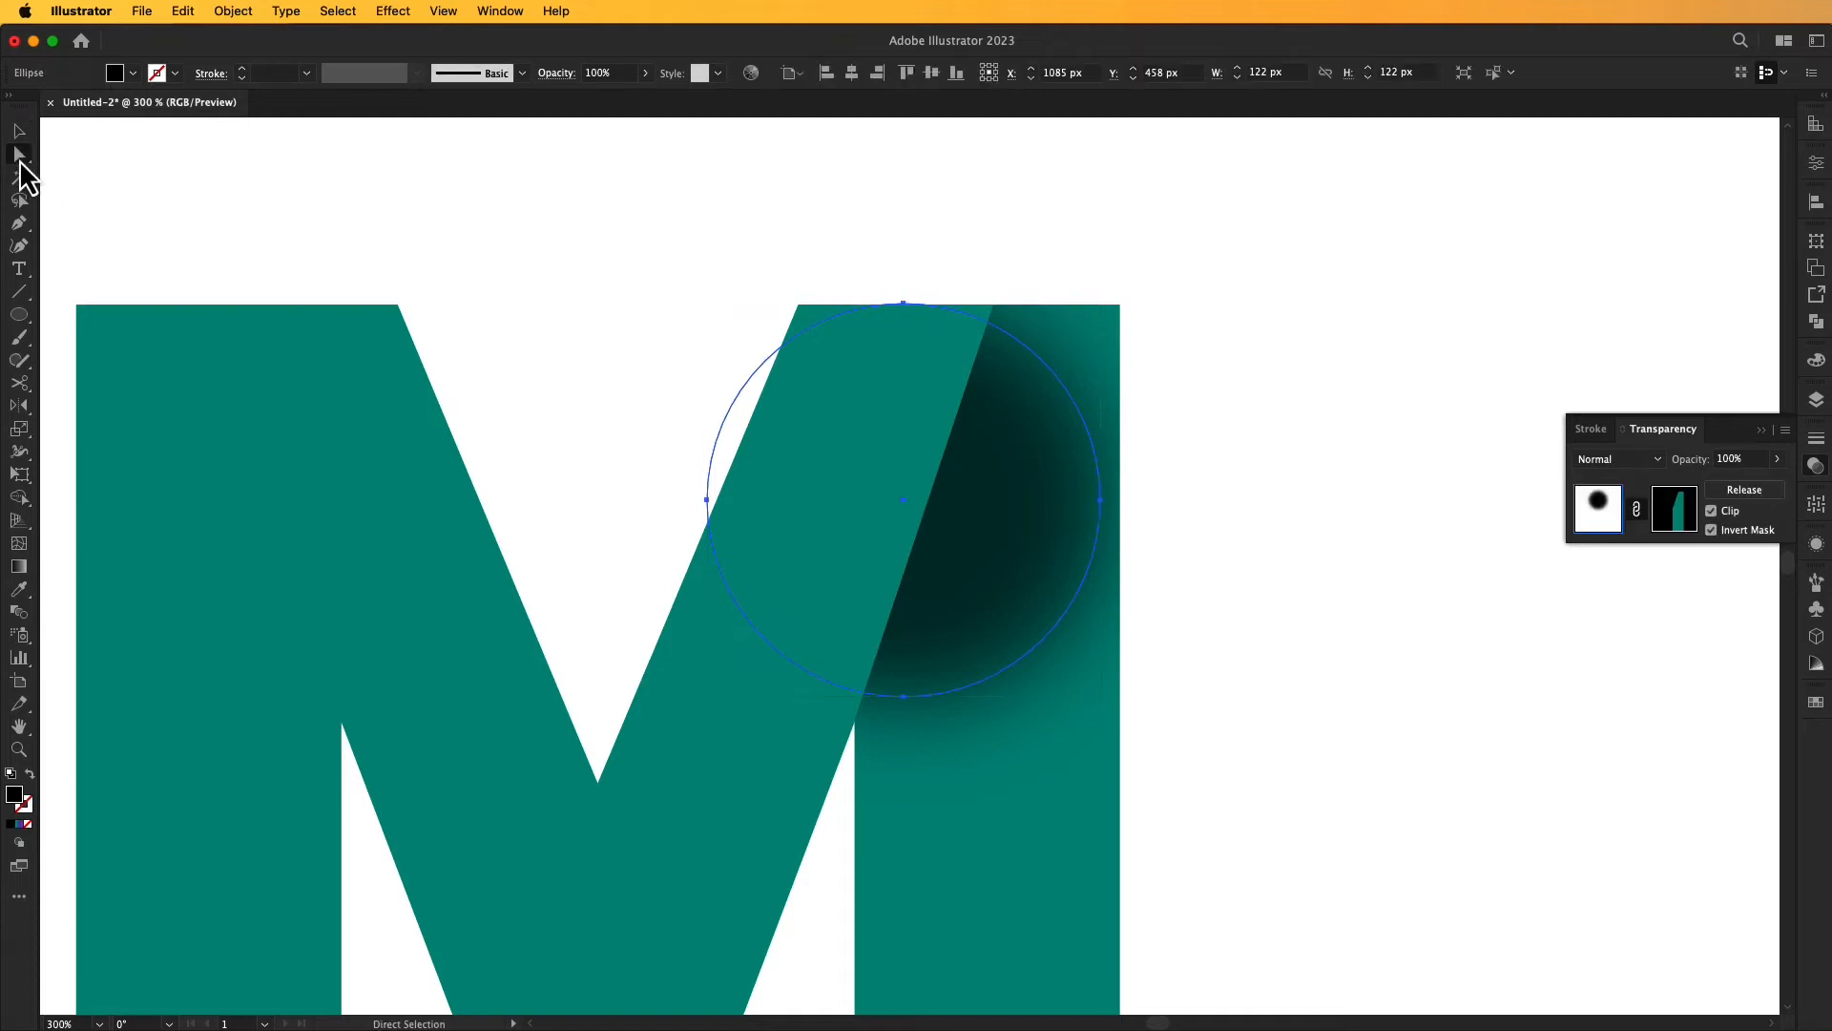
left_click(1101, 500)
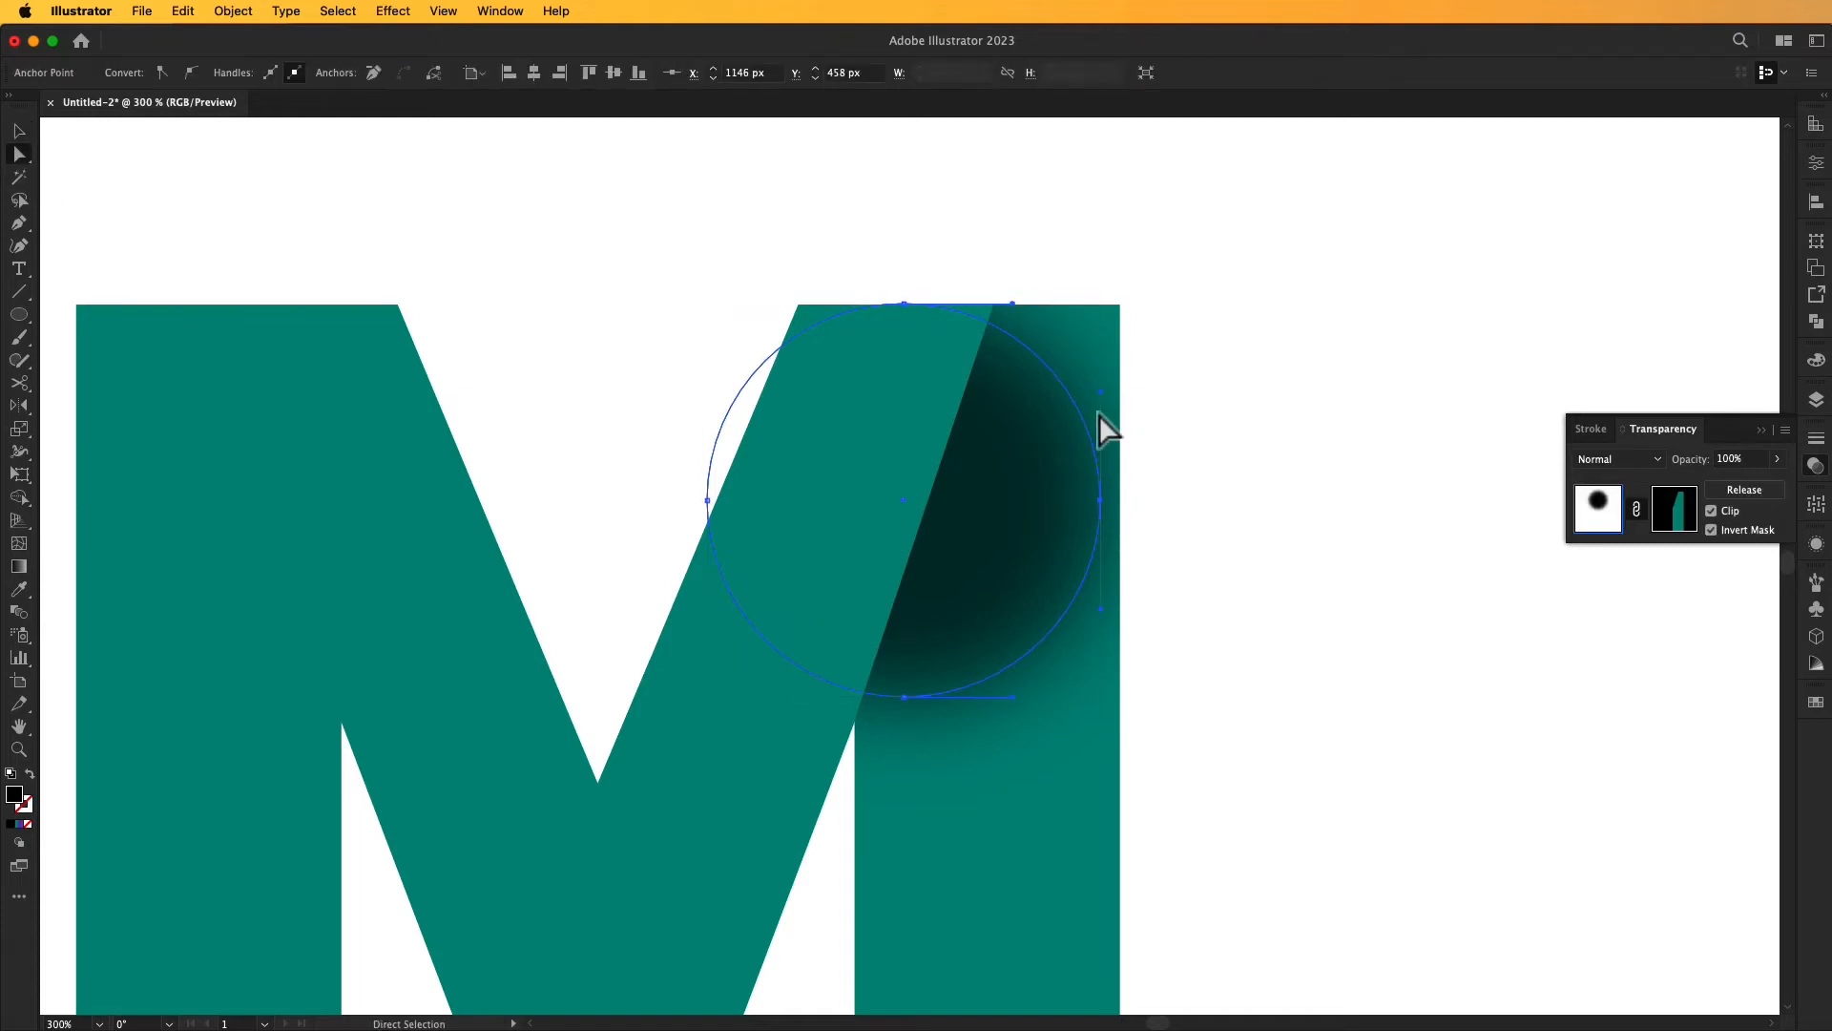
left_click_drag(1013, 306, 1026, 233)
left_click_drag(904, 305, 837, 214)
left_click_drag(1103, 502, 1033, 307)
left_click_drag(905, 701, 765, 772)
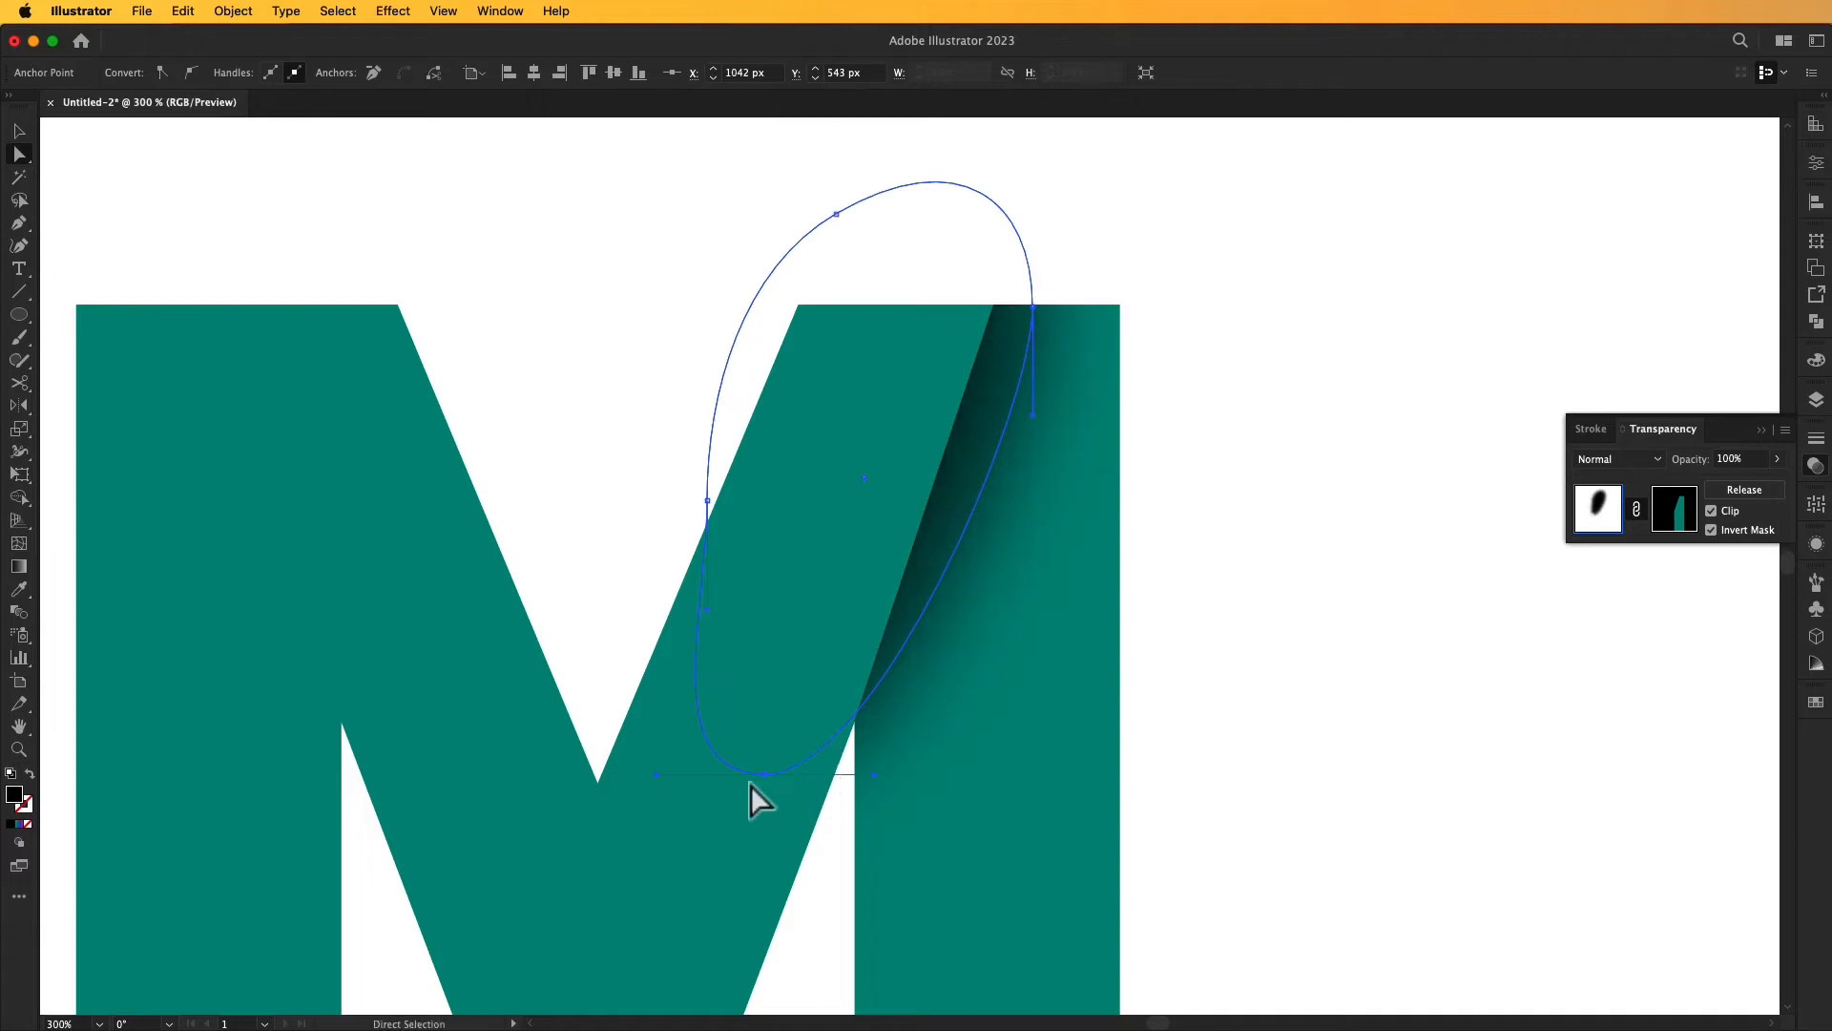
- Refine the right stem's shadow by lowering its bottom anchor, pulling its right anchor up and inward, and lengthening that anchor's lower handle
left_click_drag(764, 772, 764, 803)
left_click_drag(1037, 315, 1001, 279)
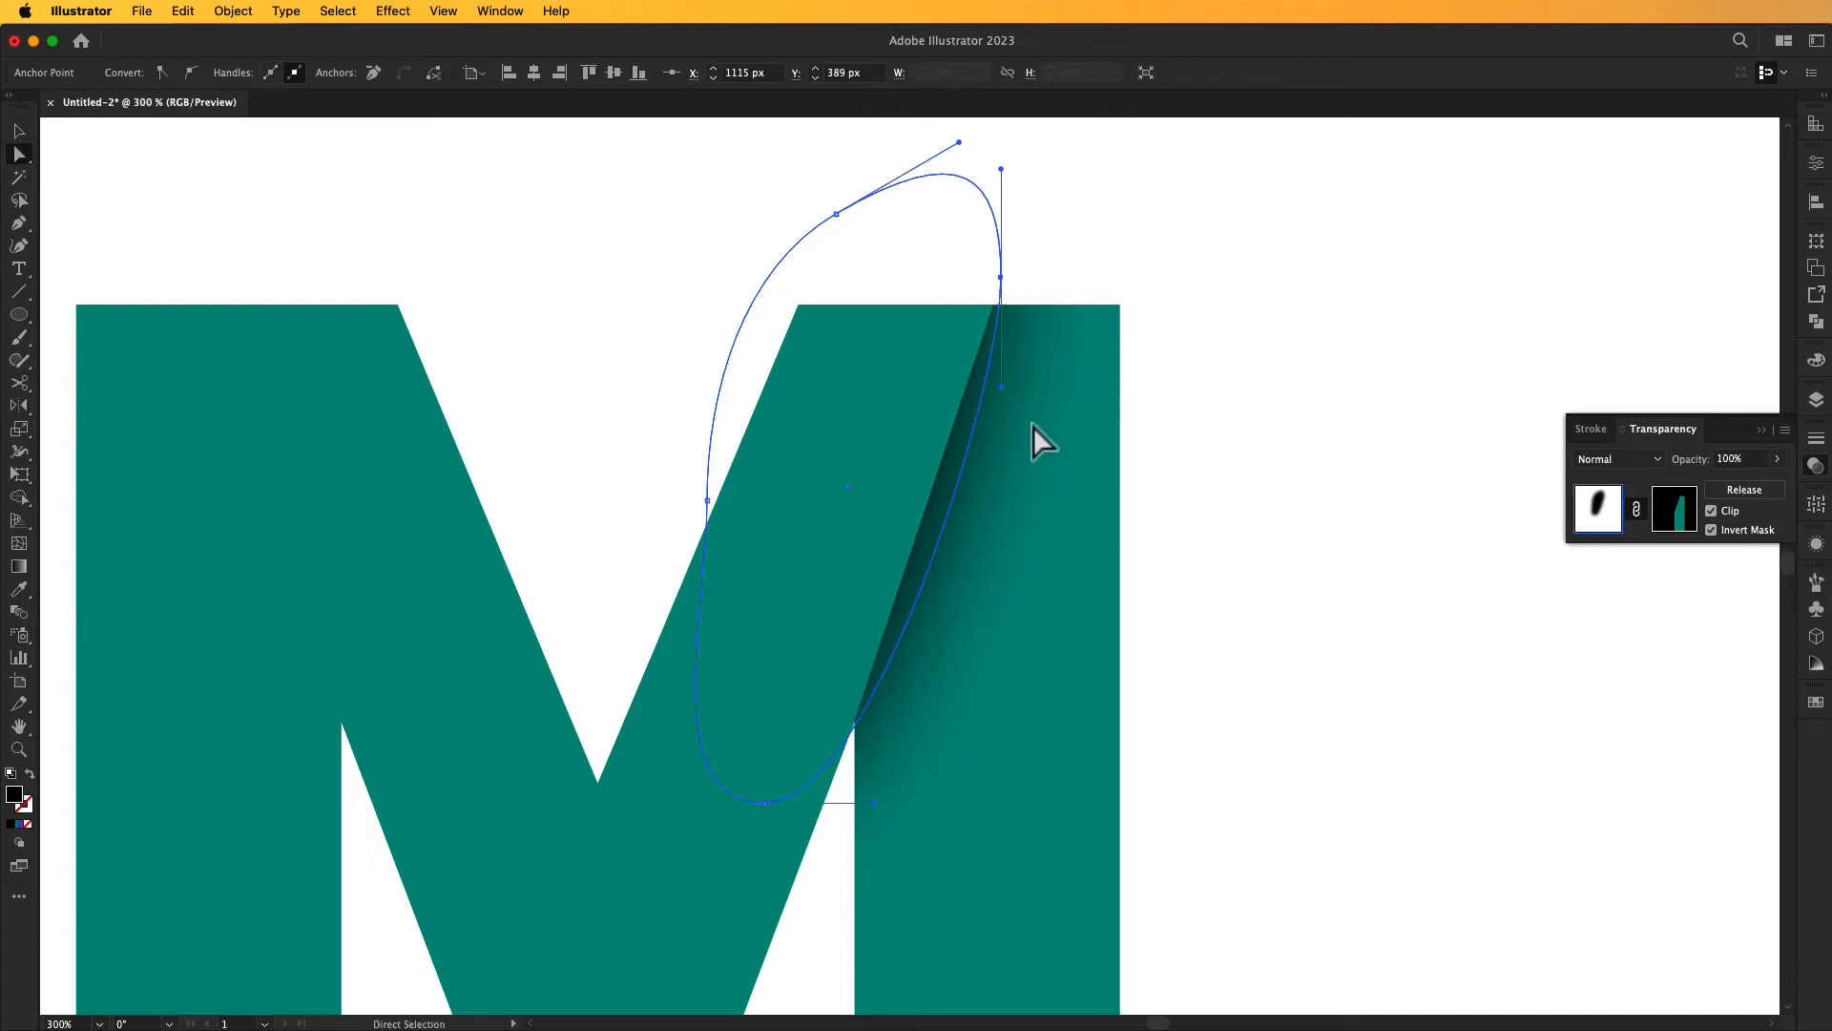
left_click_drag(1000, 385, 1000, 438)
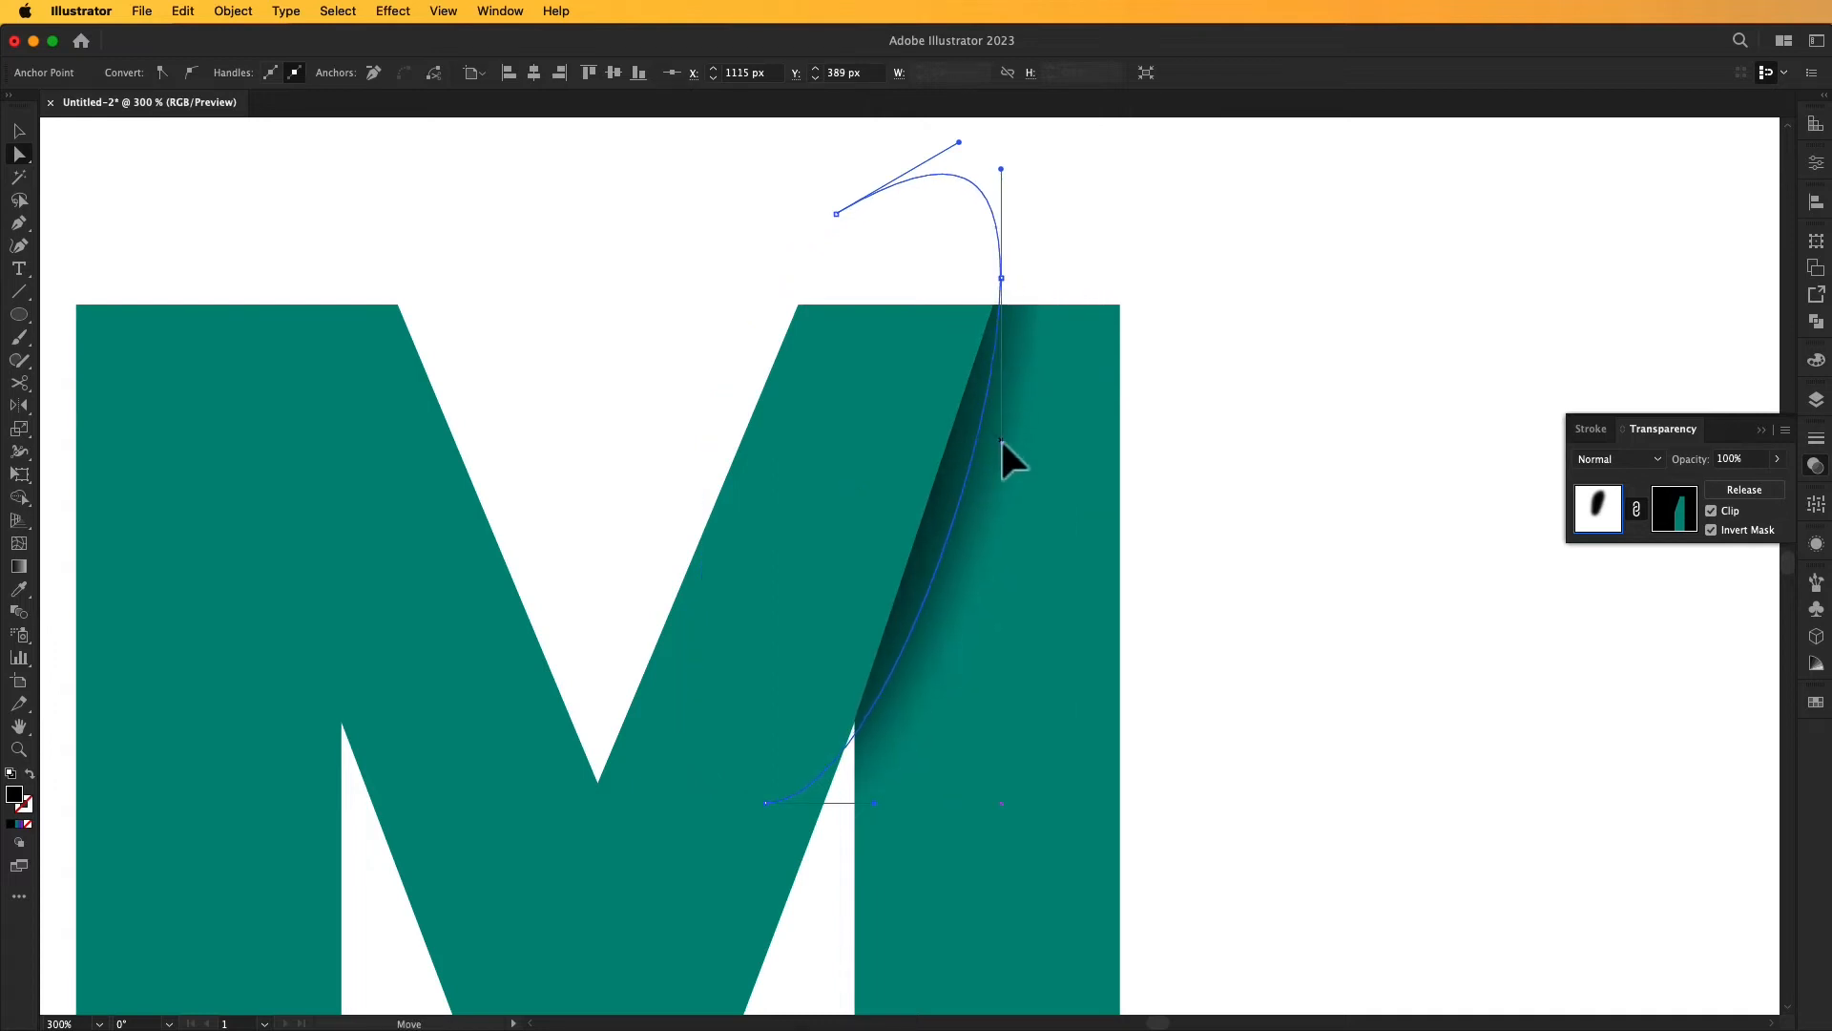
left_click_drag(1000, 438, 1002, 442)
left_click_drag(996, 543, 1106, 432)
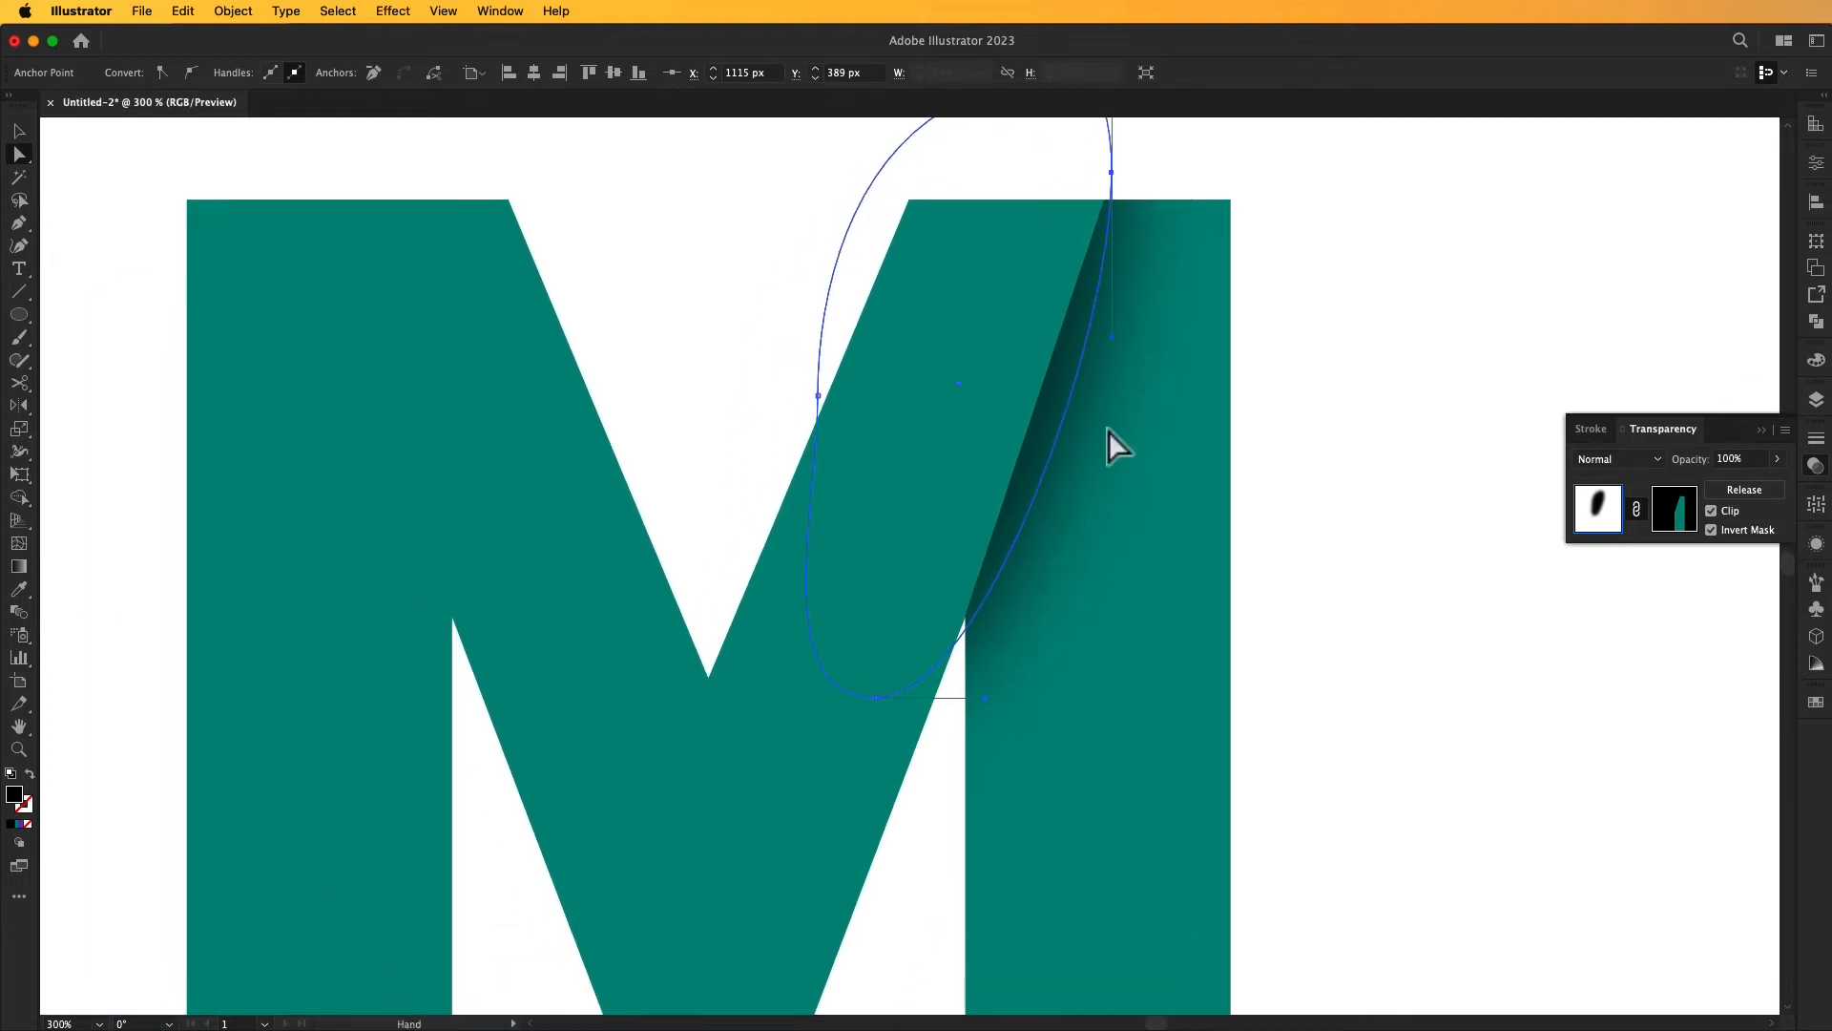
key("v")
left_click(1323, 437)
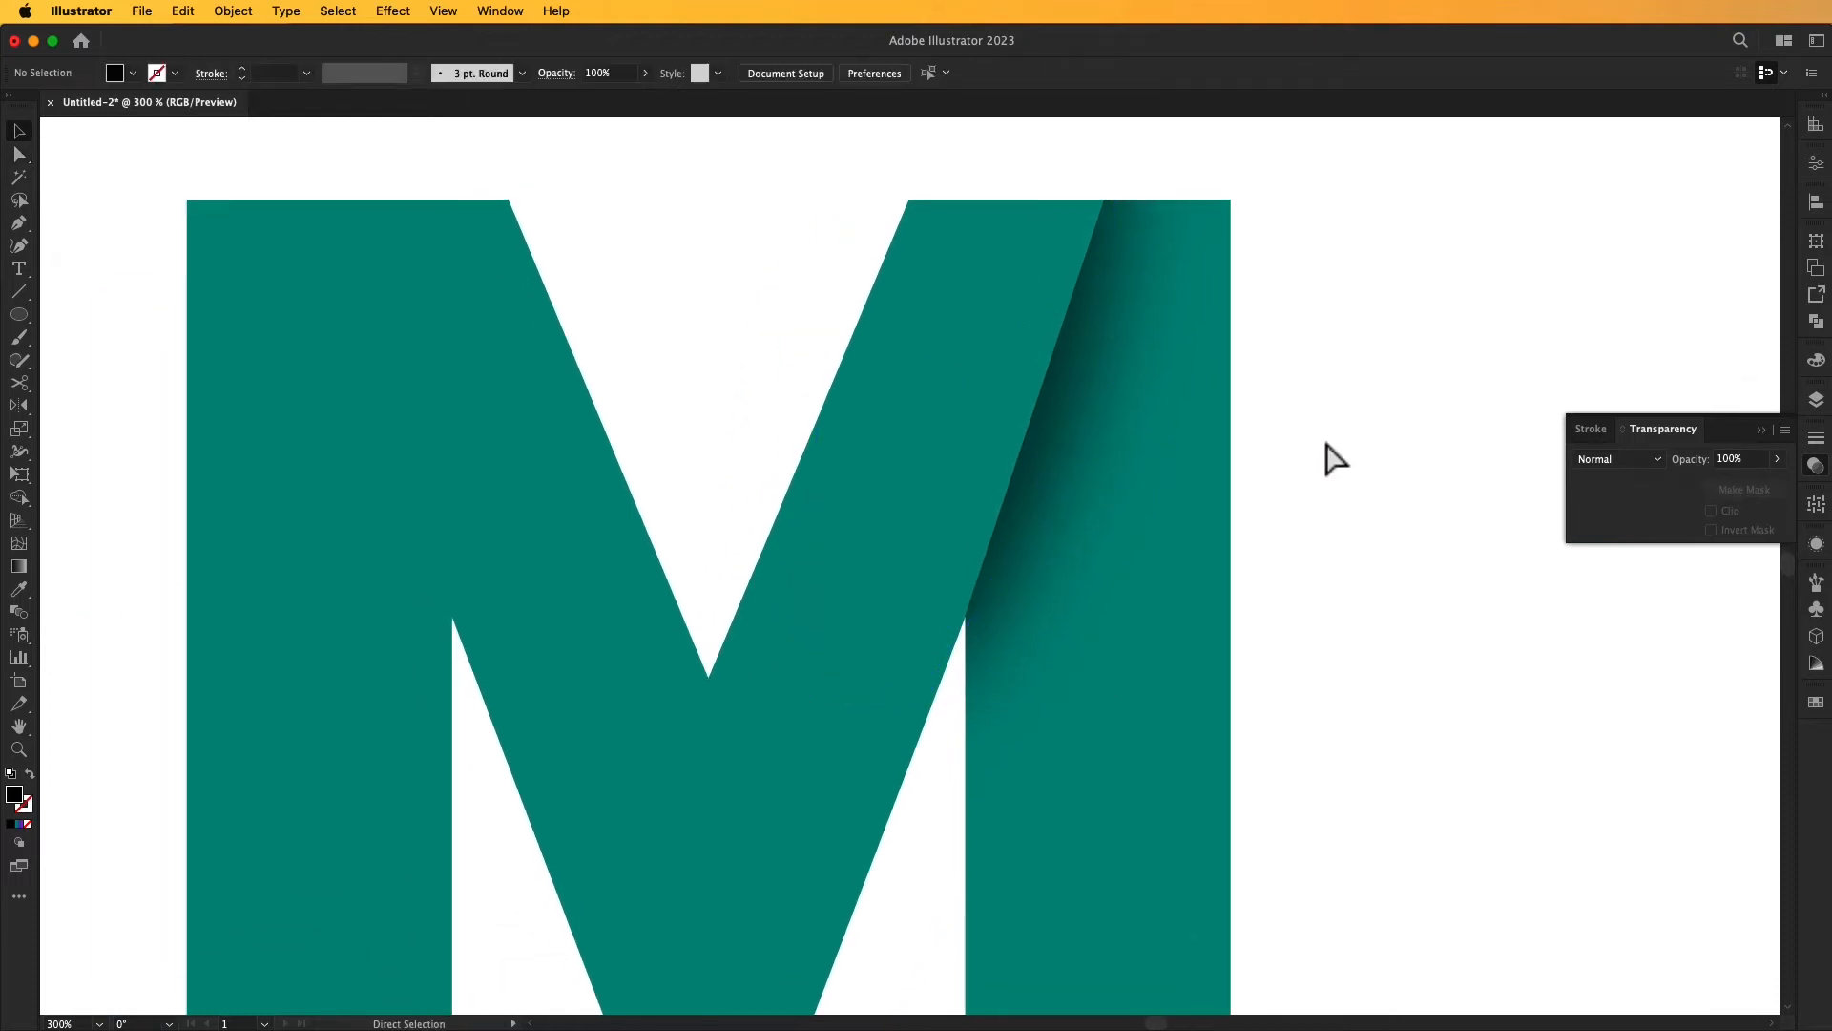
- Place the lower of the two spare blurred circles where the M's diagonals meet and scale it to 102 px
key("super+0")
scroll(1279, 477, "left", 3)
scroll(1279, 477, "down", 1)
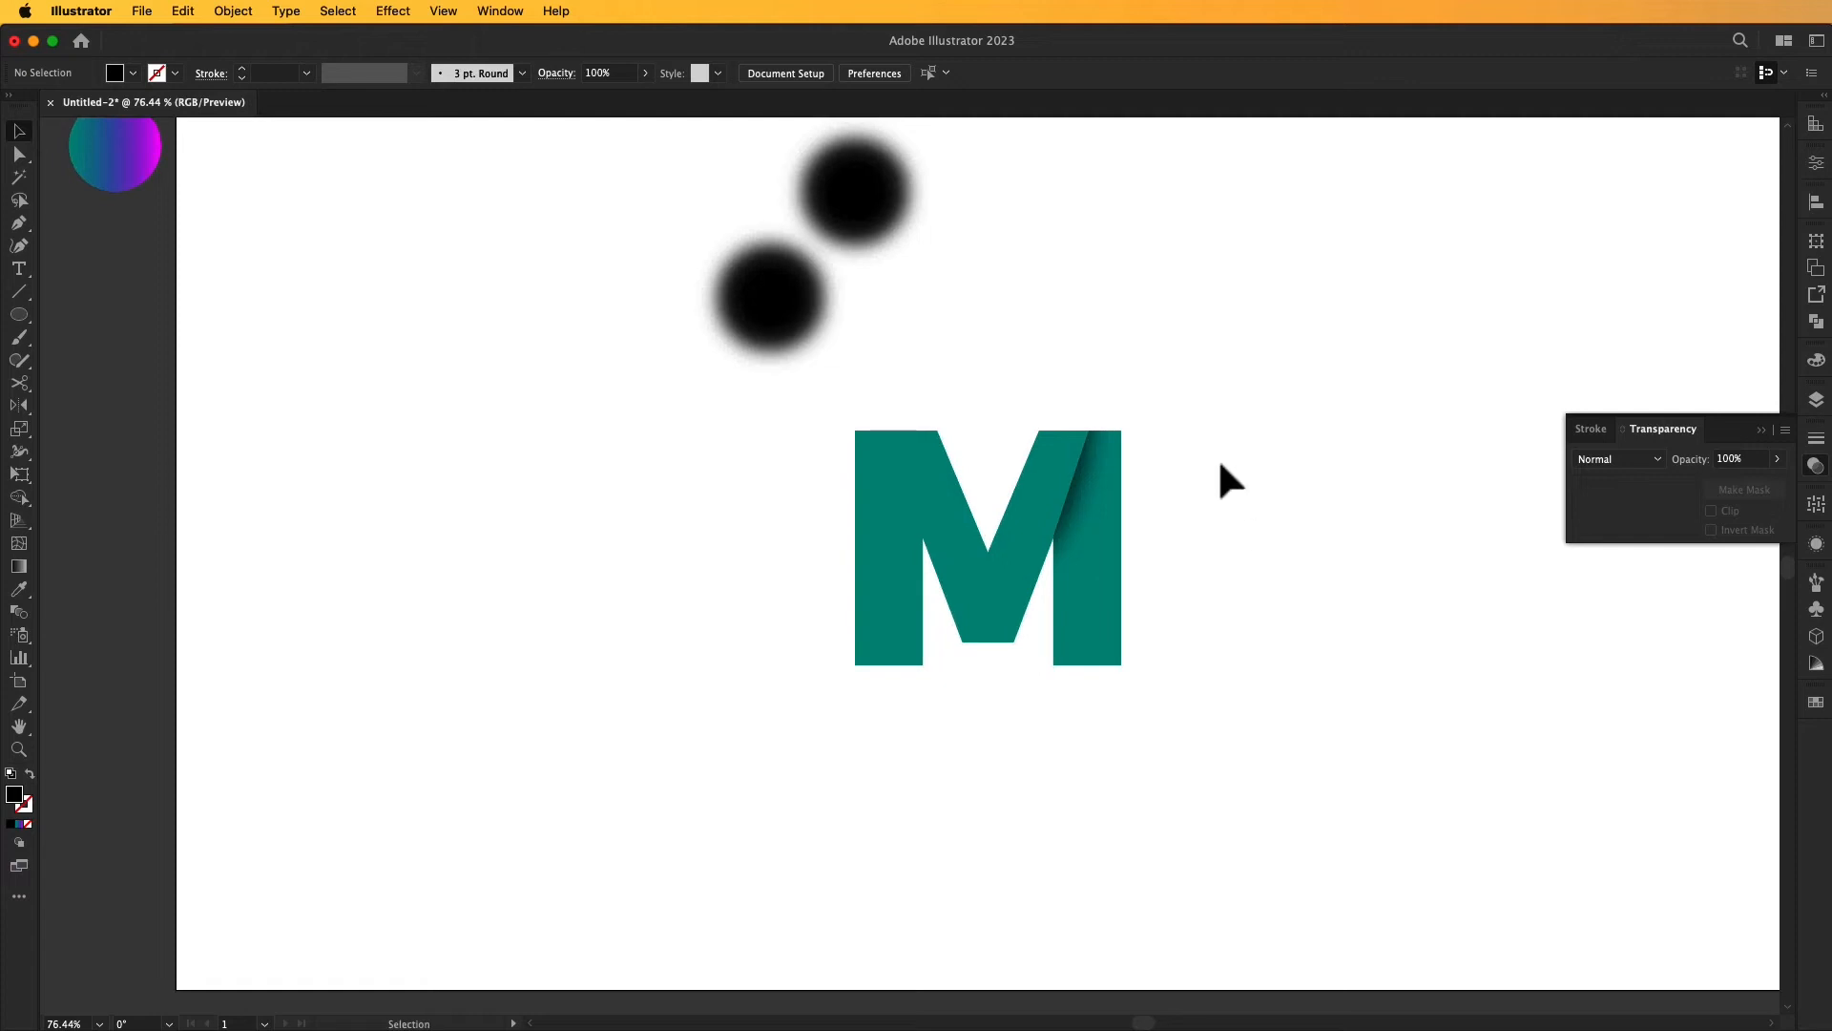
left_click(966, 559)
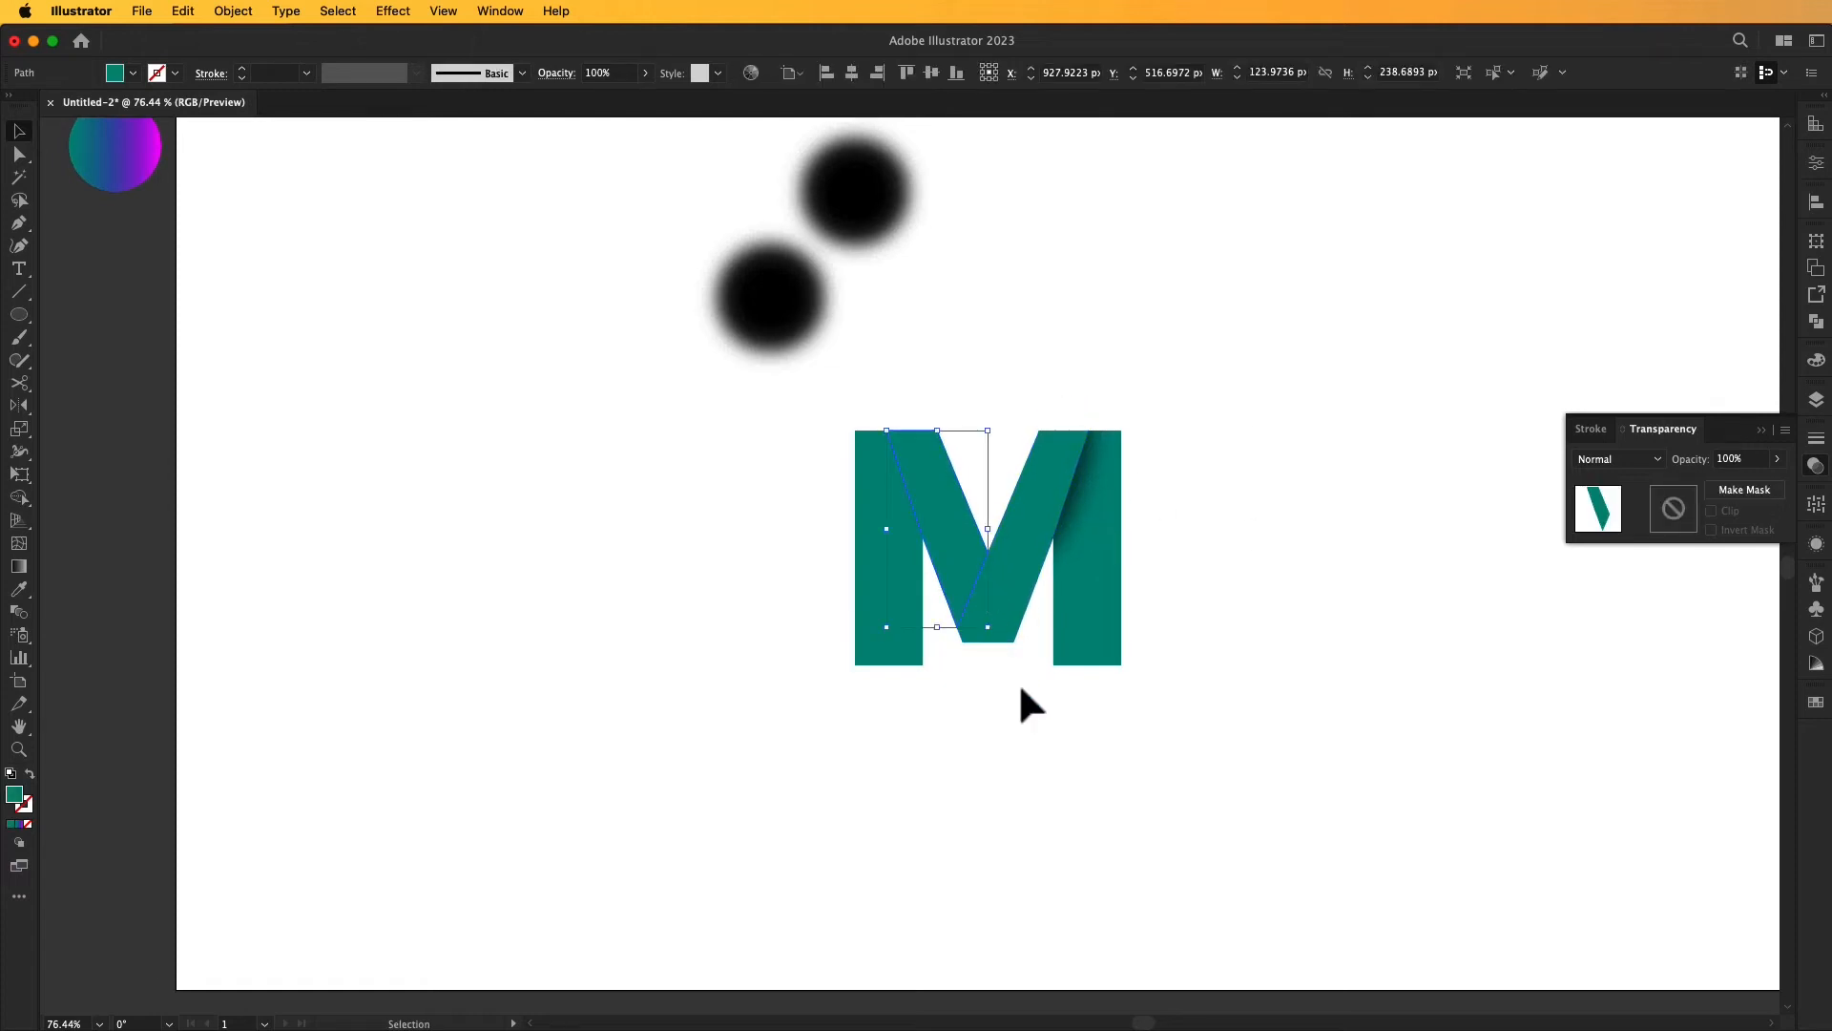
left_click(1019, 696)
left_click(948, 561)
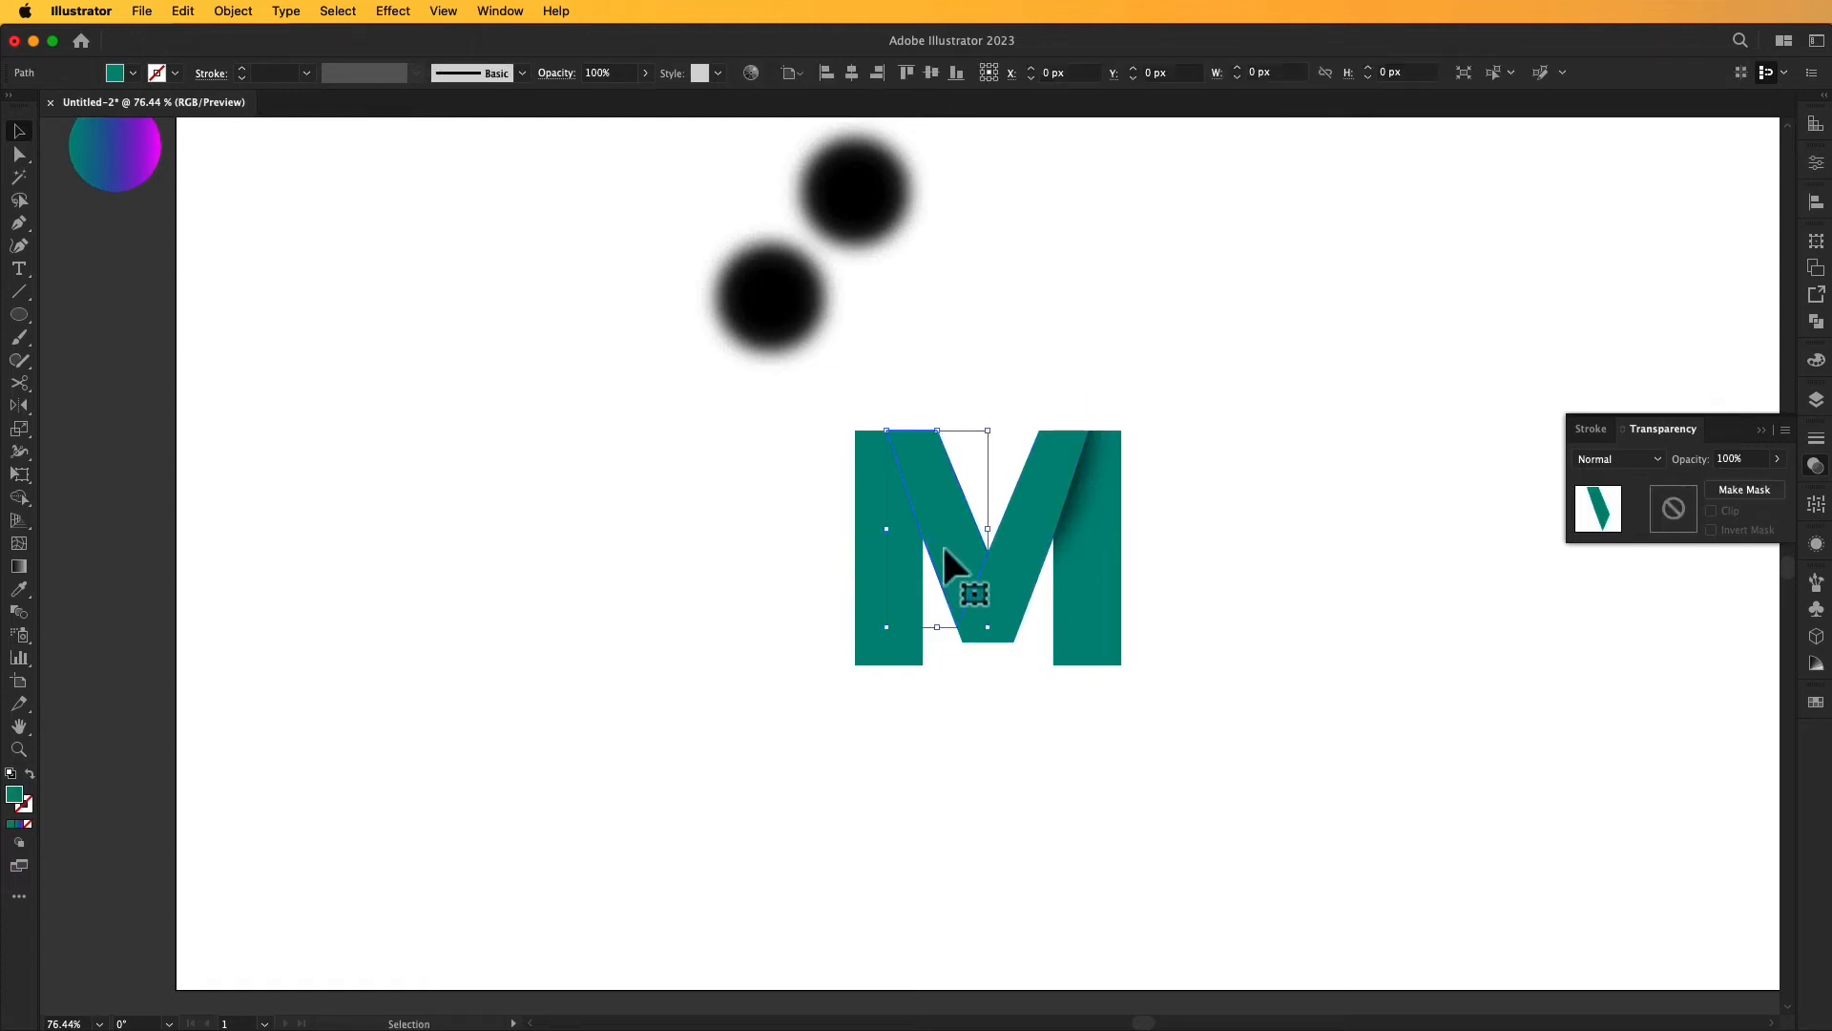
left_click_drag(794, 326, 1023, 551)
- Copy the M's left diagonal segment and deselect it
left_click(957, 522)
right_click(943, 462)
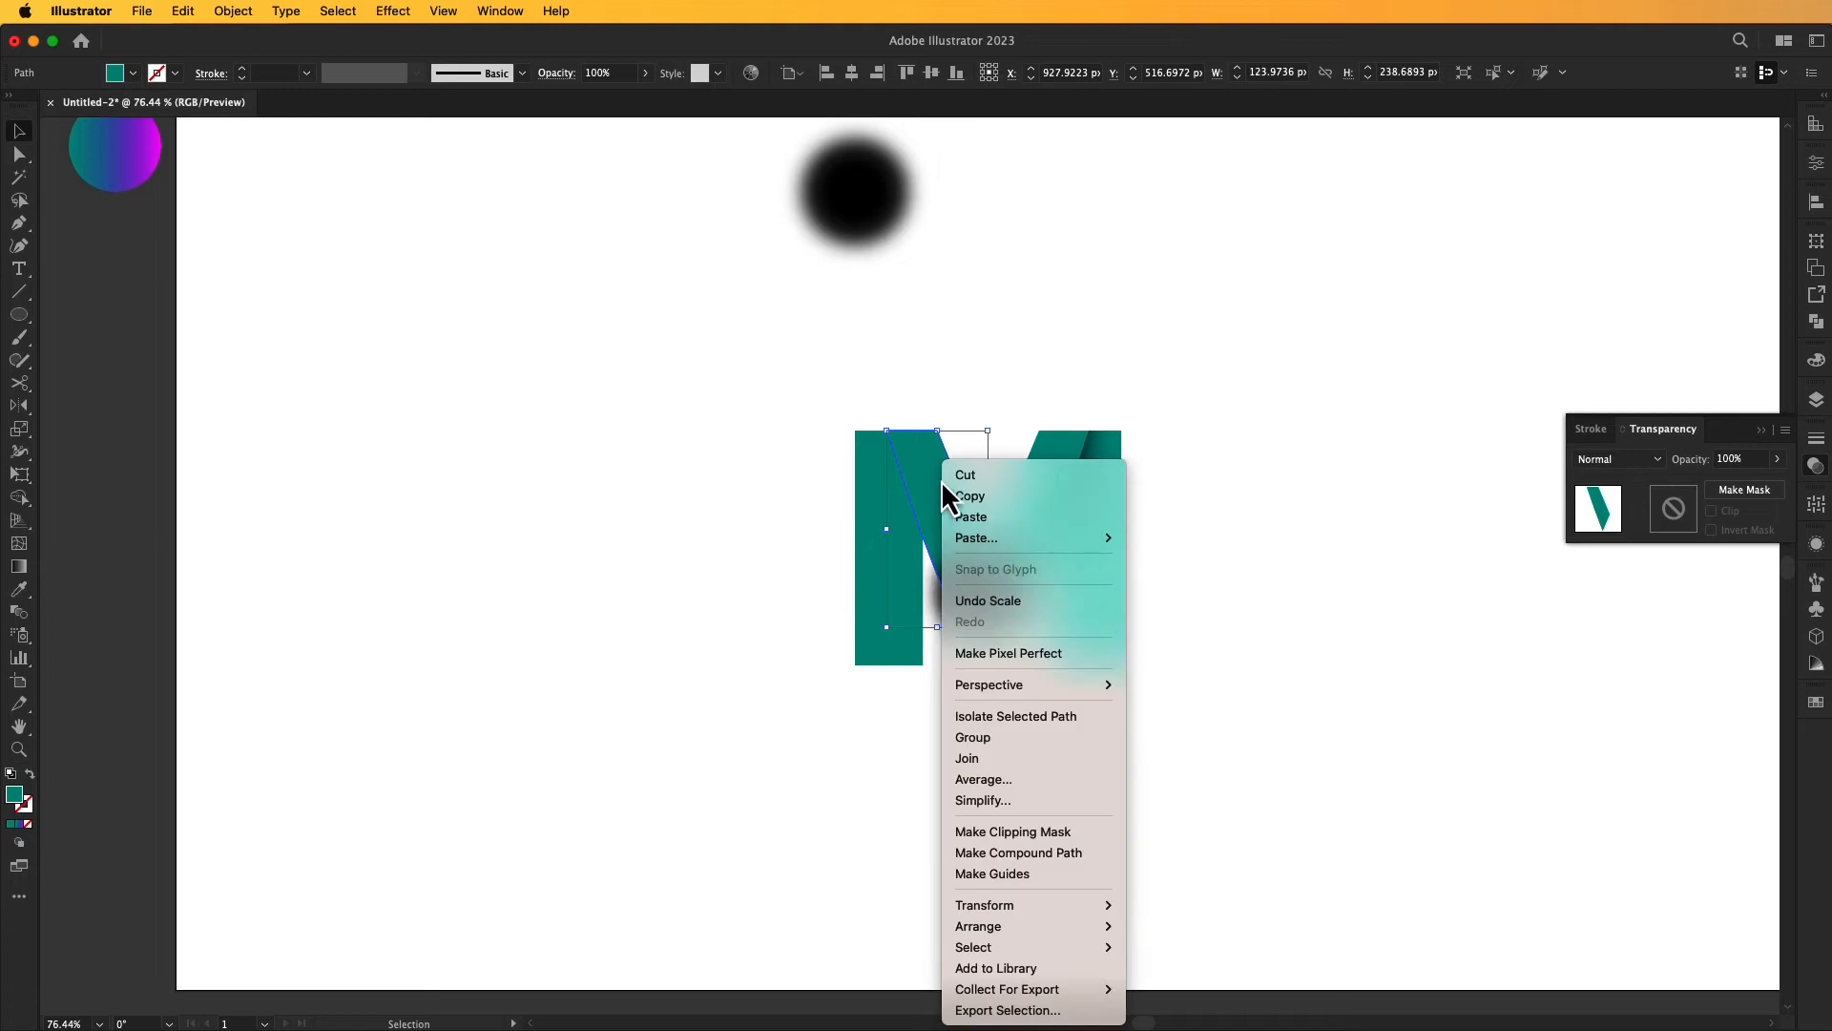
left_click(988, 500)
left_click(998, 708)
- Give the central blurred circle an opacity mask holding the copied left diagonal in place, enable Invert Mask, and return to the artwork
left_click(992, 615)
left_click(1739, 492)
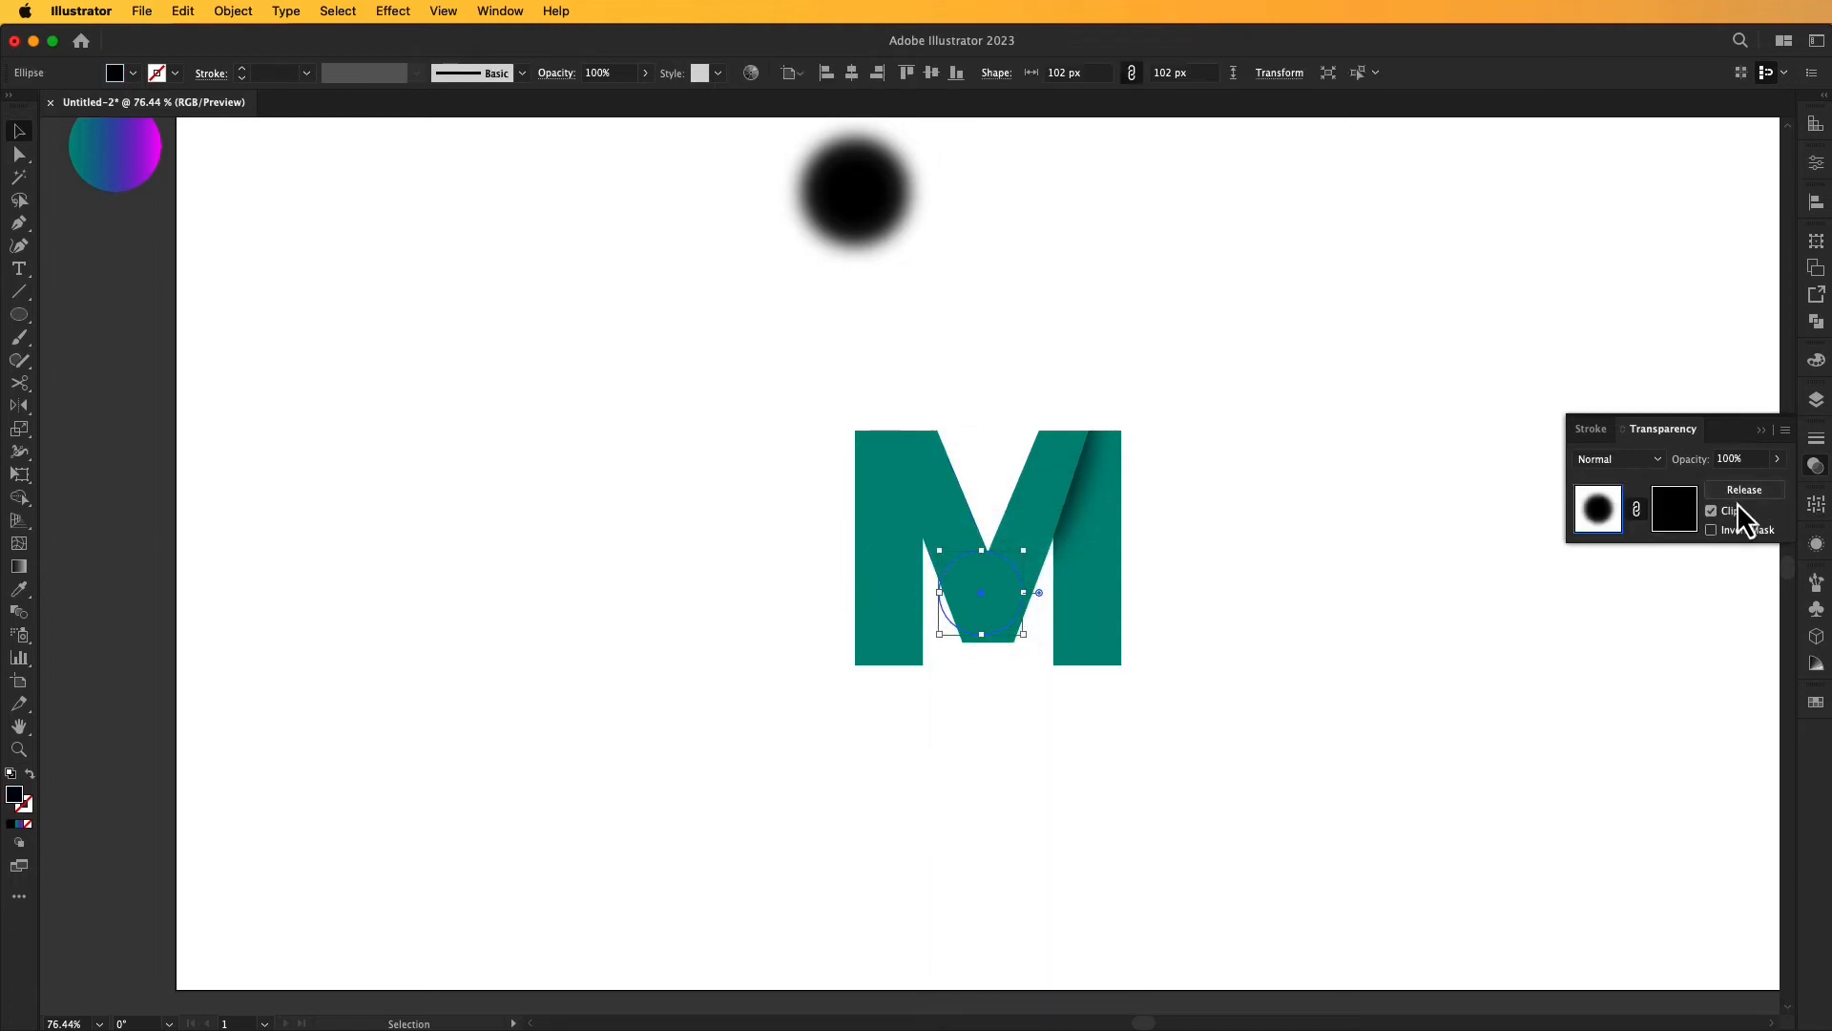
left_click(1687, 520)
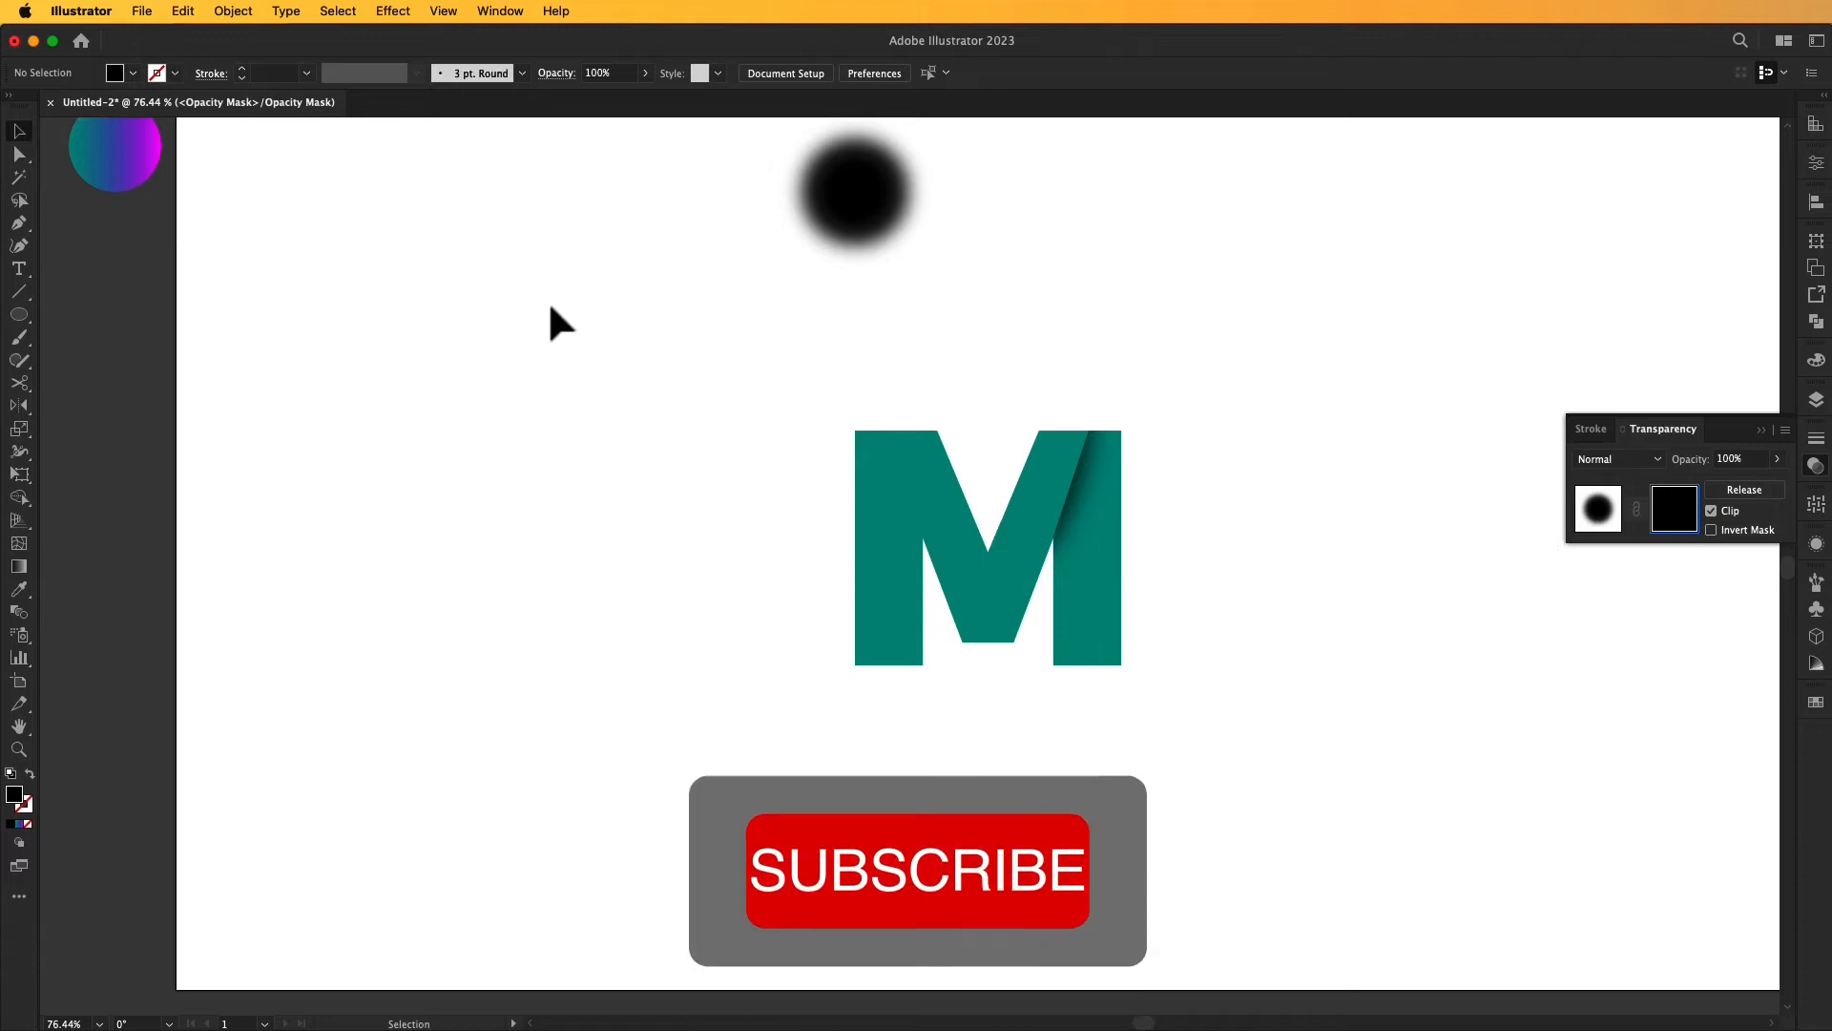
left_click(183, 11)
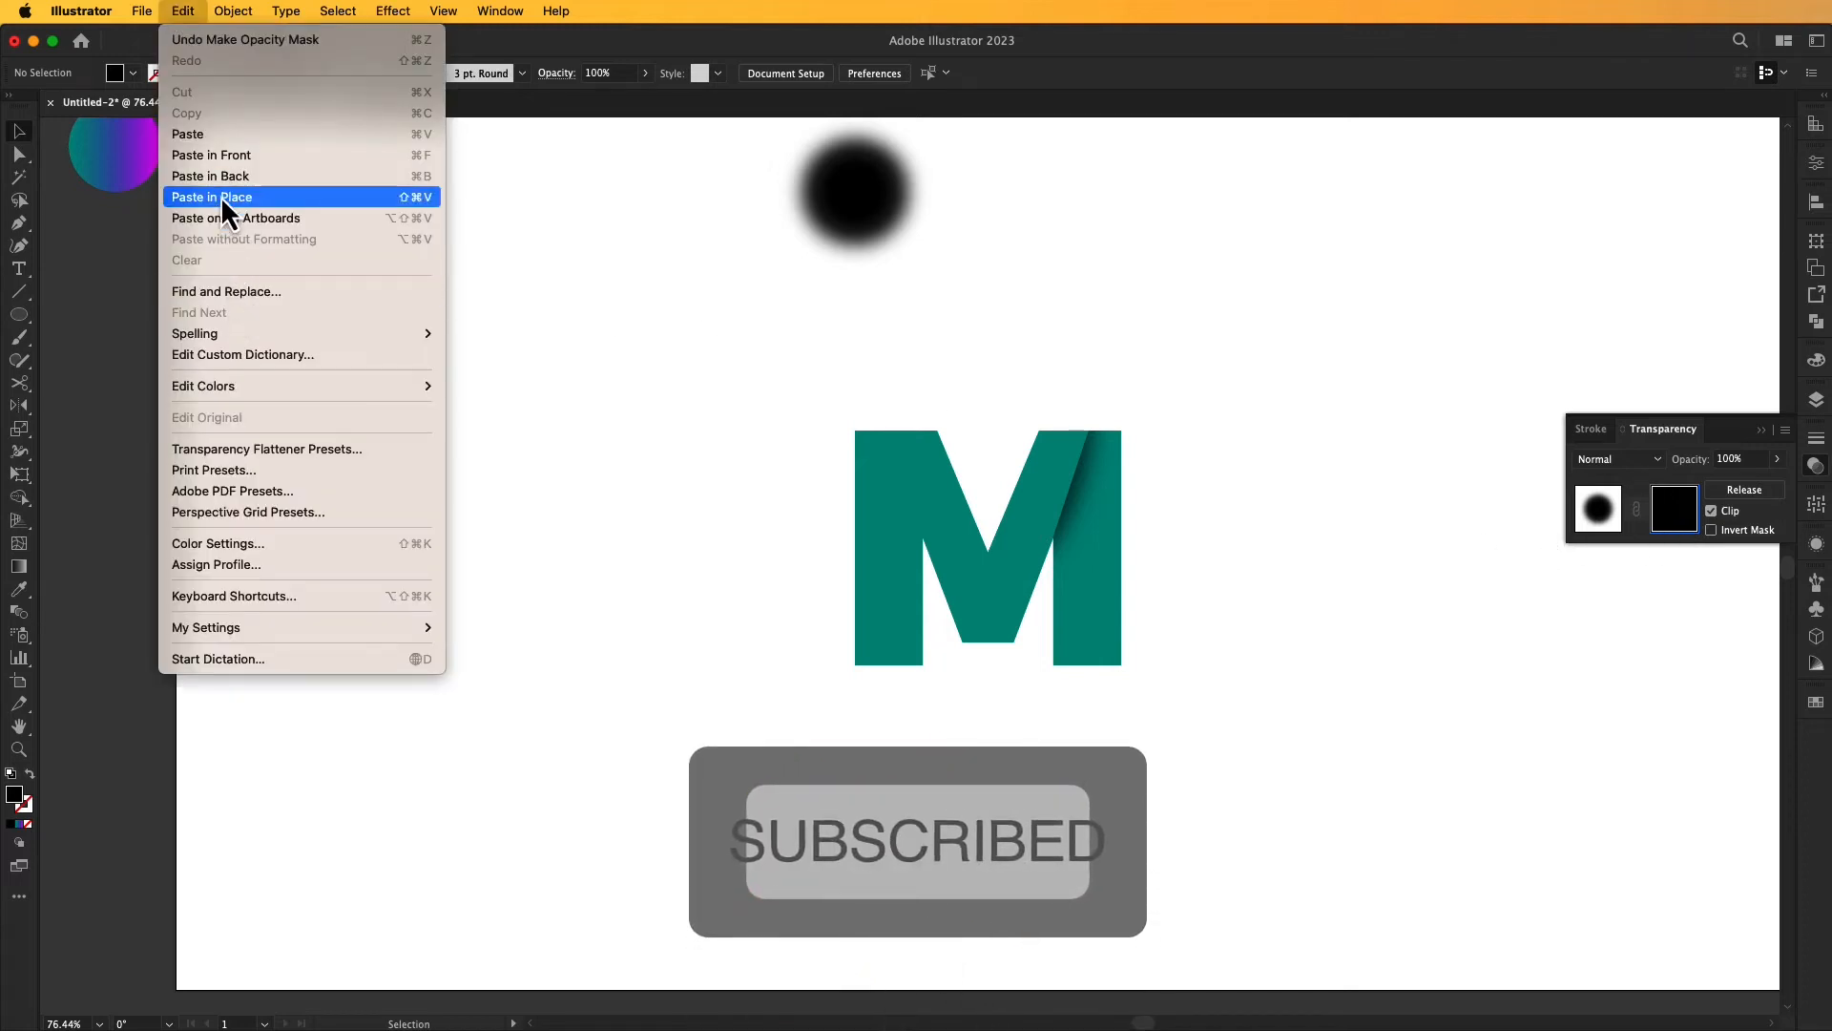
left_click(232, 160)
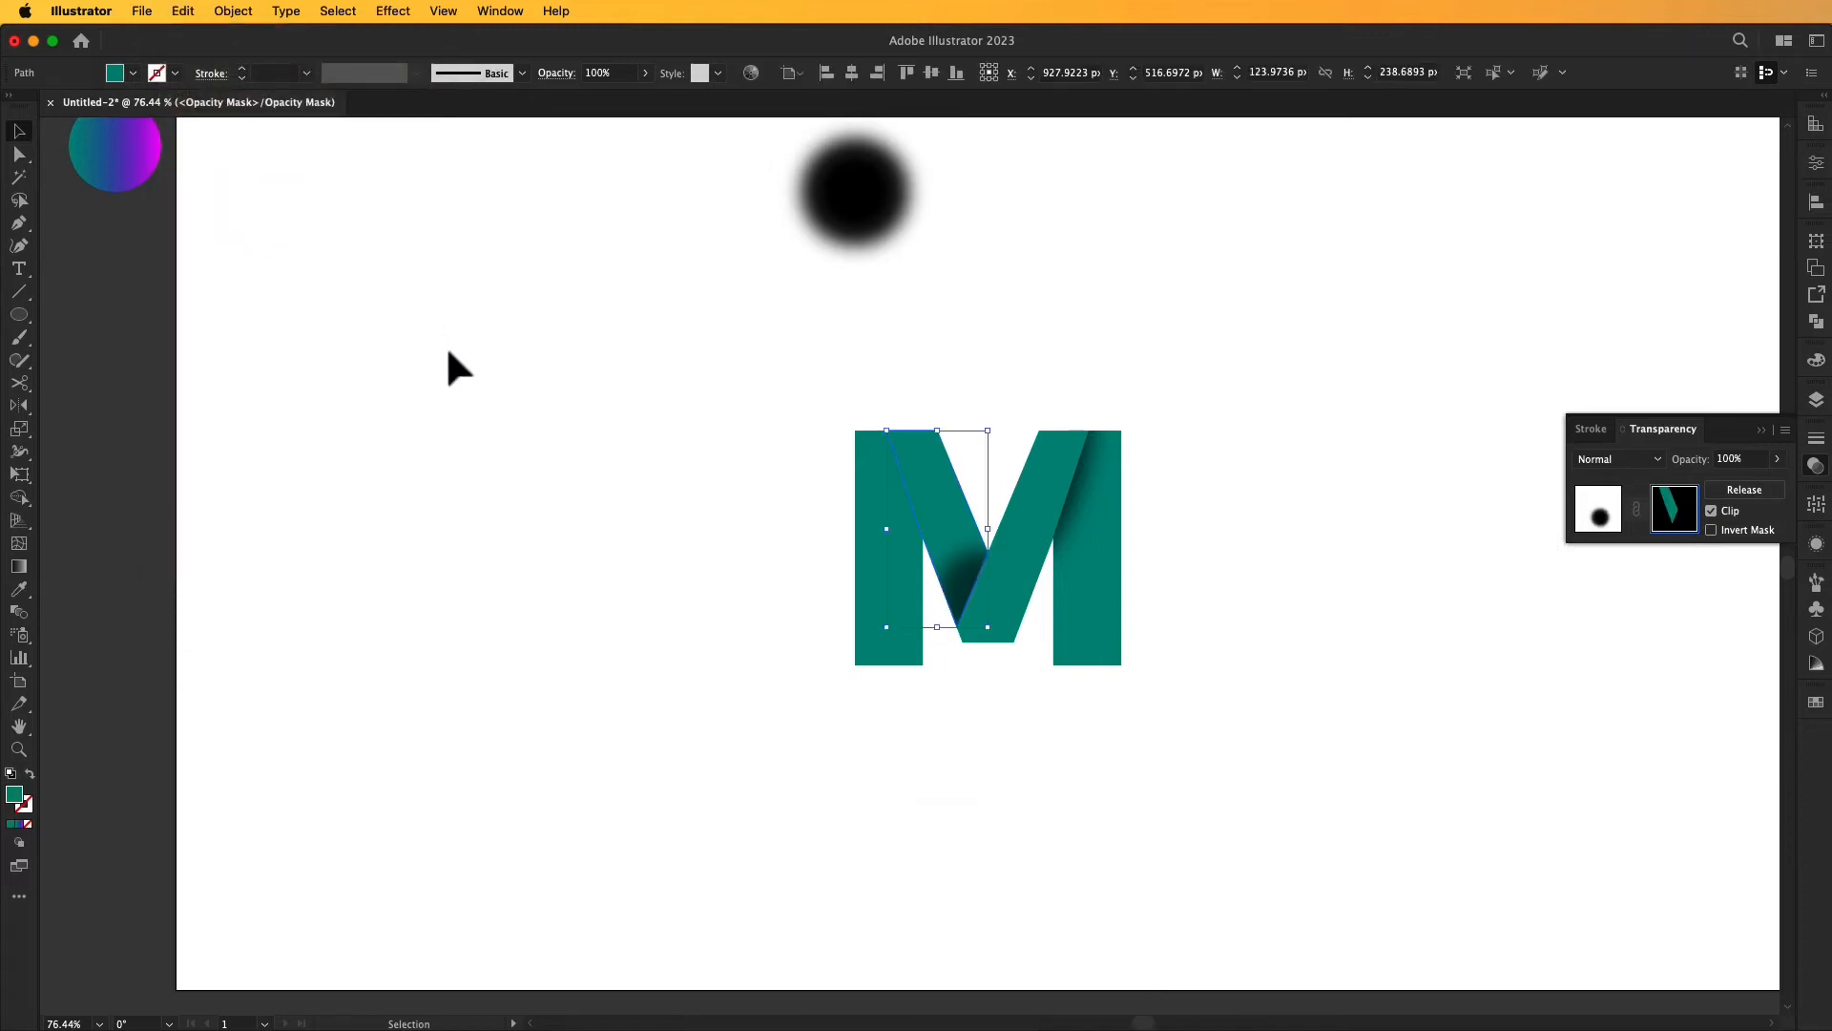
left_click(1714, 533)
left_click(1606, 518)
- Reshape the central blurred circle along the overlap edge by moving its top anchor up and outward and its left anchor down
key("z")
left_click(949, 587)
left_click(935, 596)
left_click(918, 590)
left_click(904, 573)
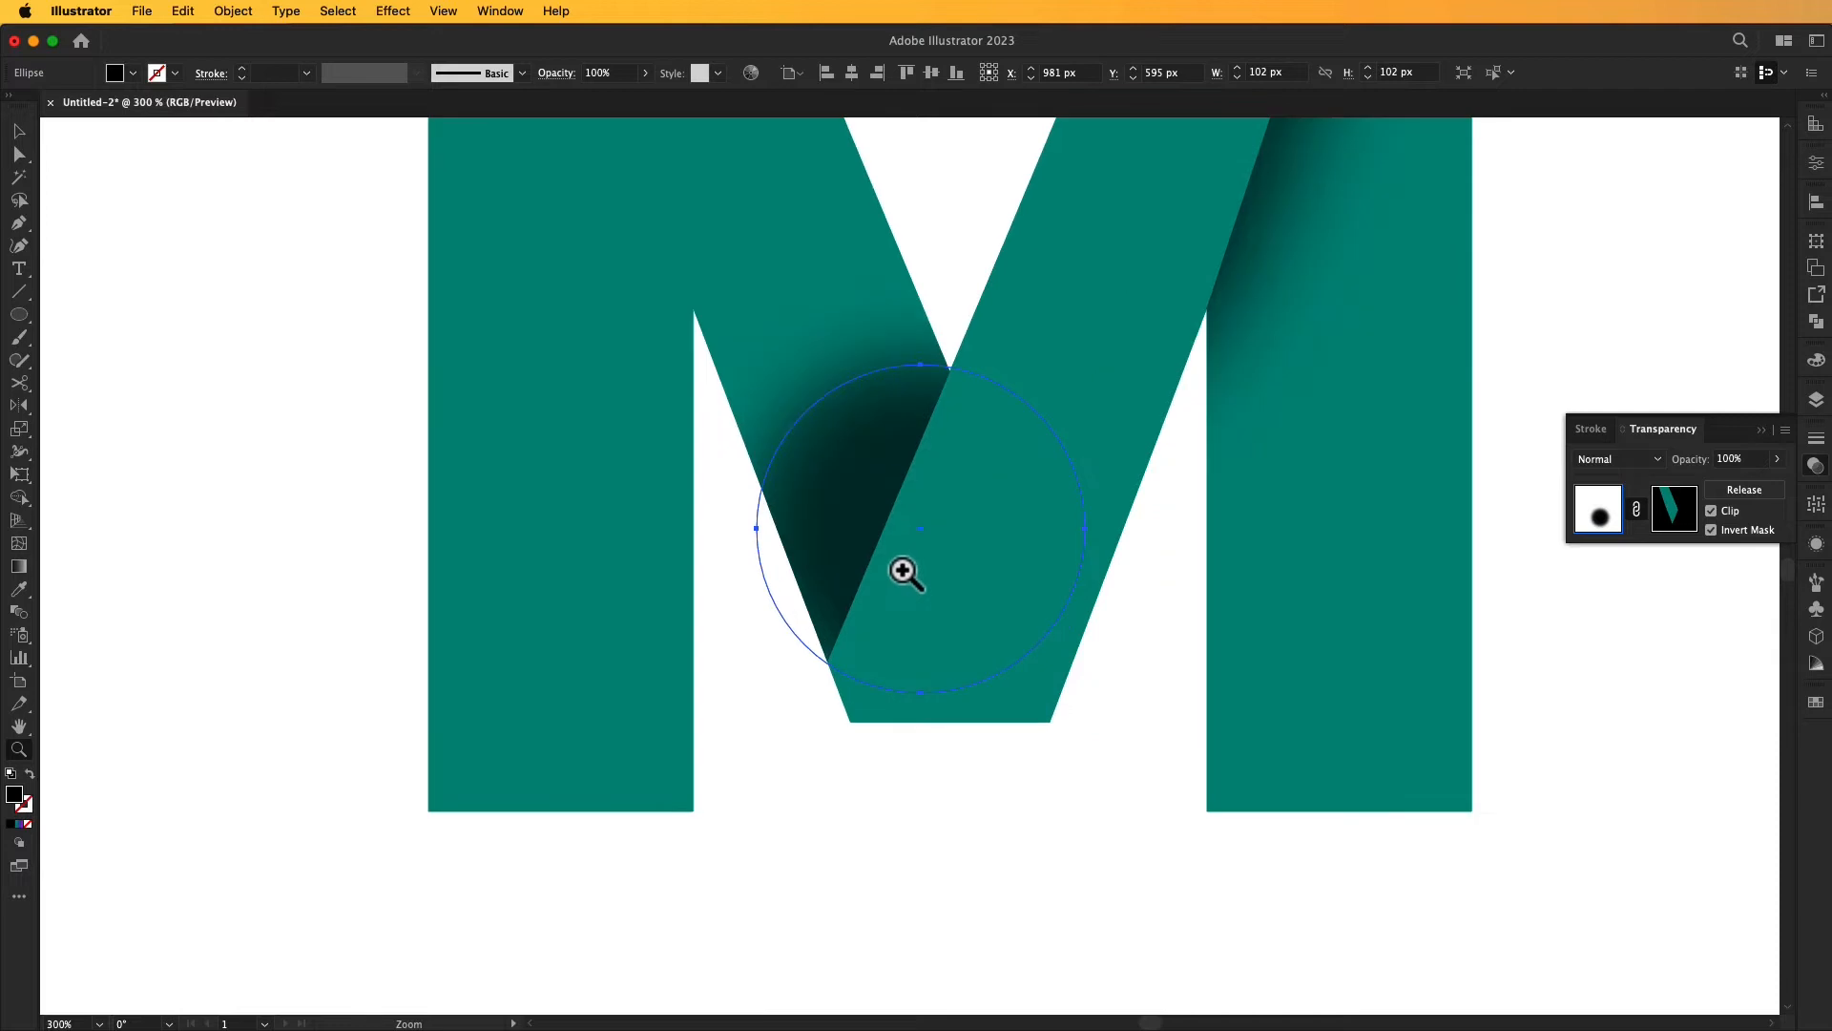
left_click(939, 553)
key("space")
left_click_drag(949, 548, 955, 676)
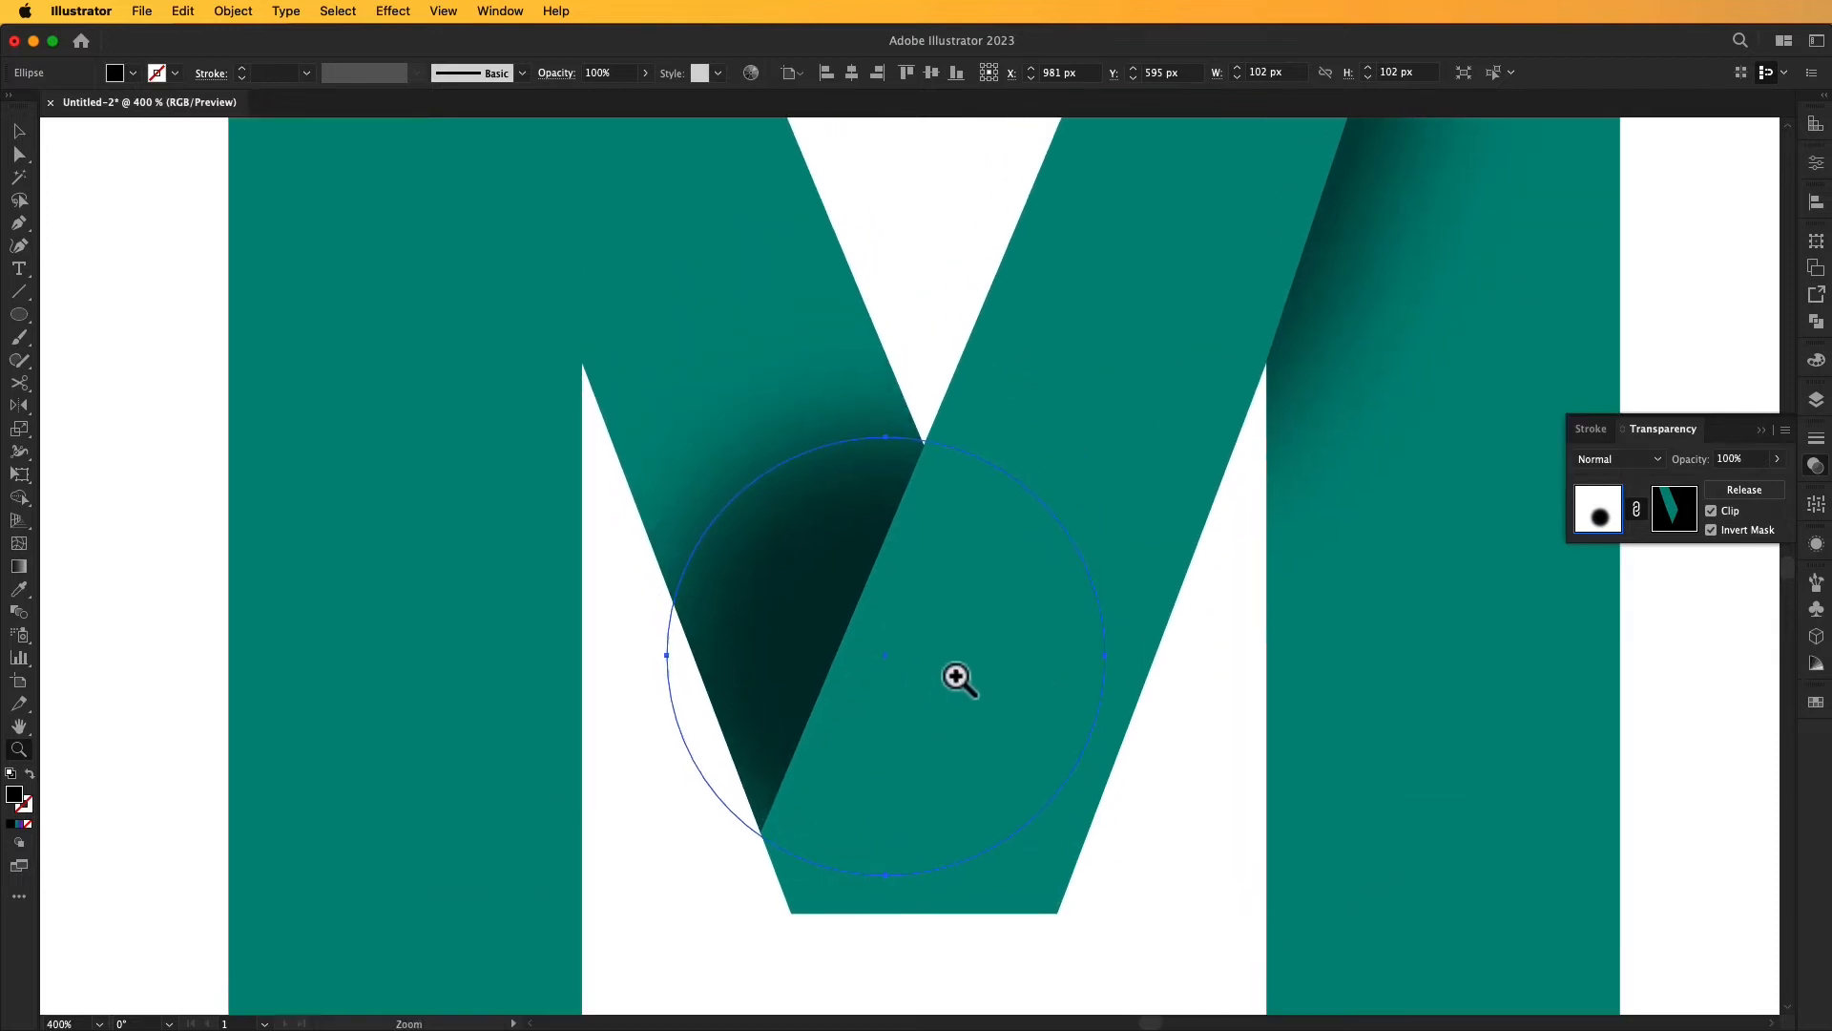
key("v")
left_click(19, 156)
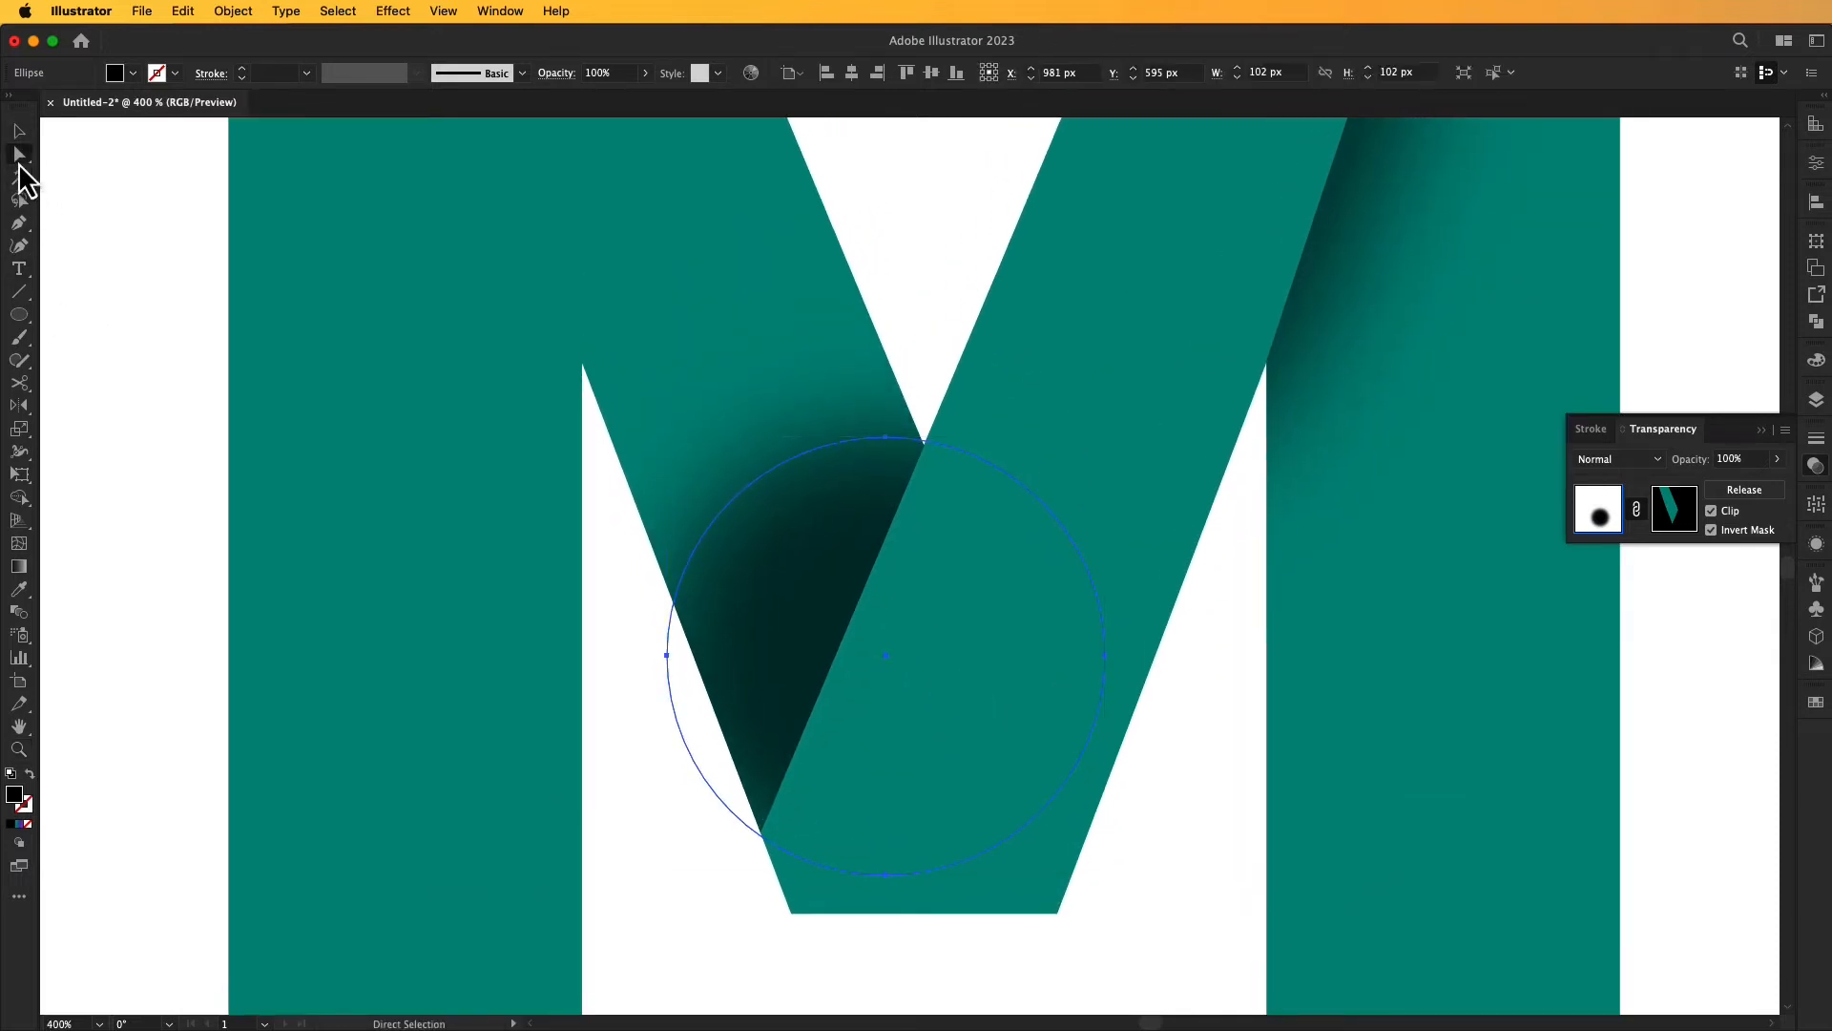
left_click_drag(888, 439, 1101, 251)
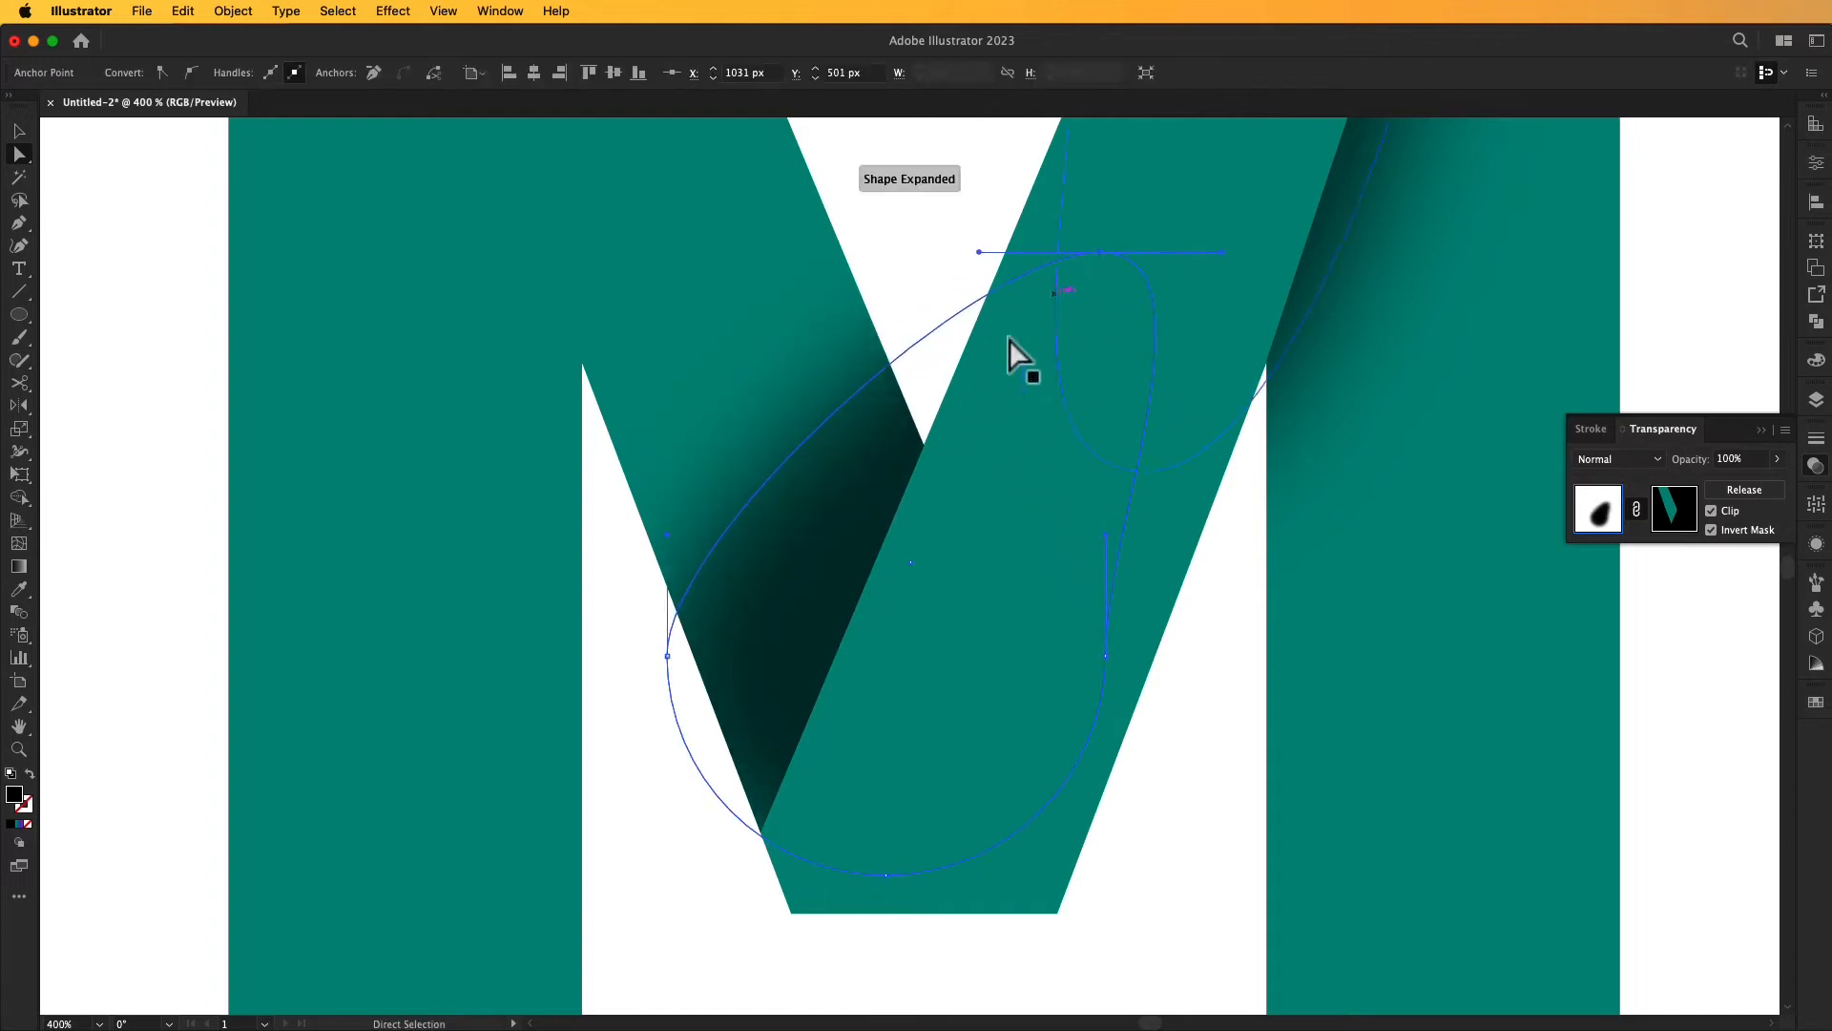
left_click_drag(666, 654, 714, 888)
- Fine-tune the central shadow's curve by adjusting its top anchor's handle and its lower left anchor, and deselect it
left_click(969, 270)
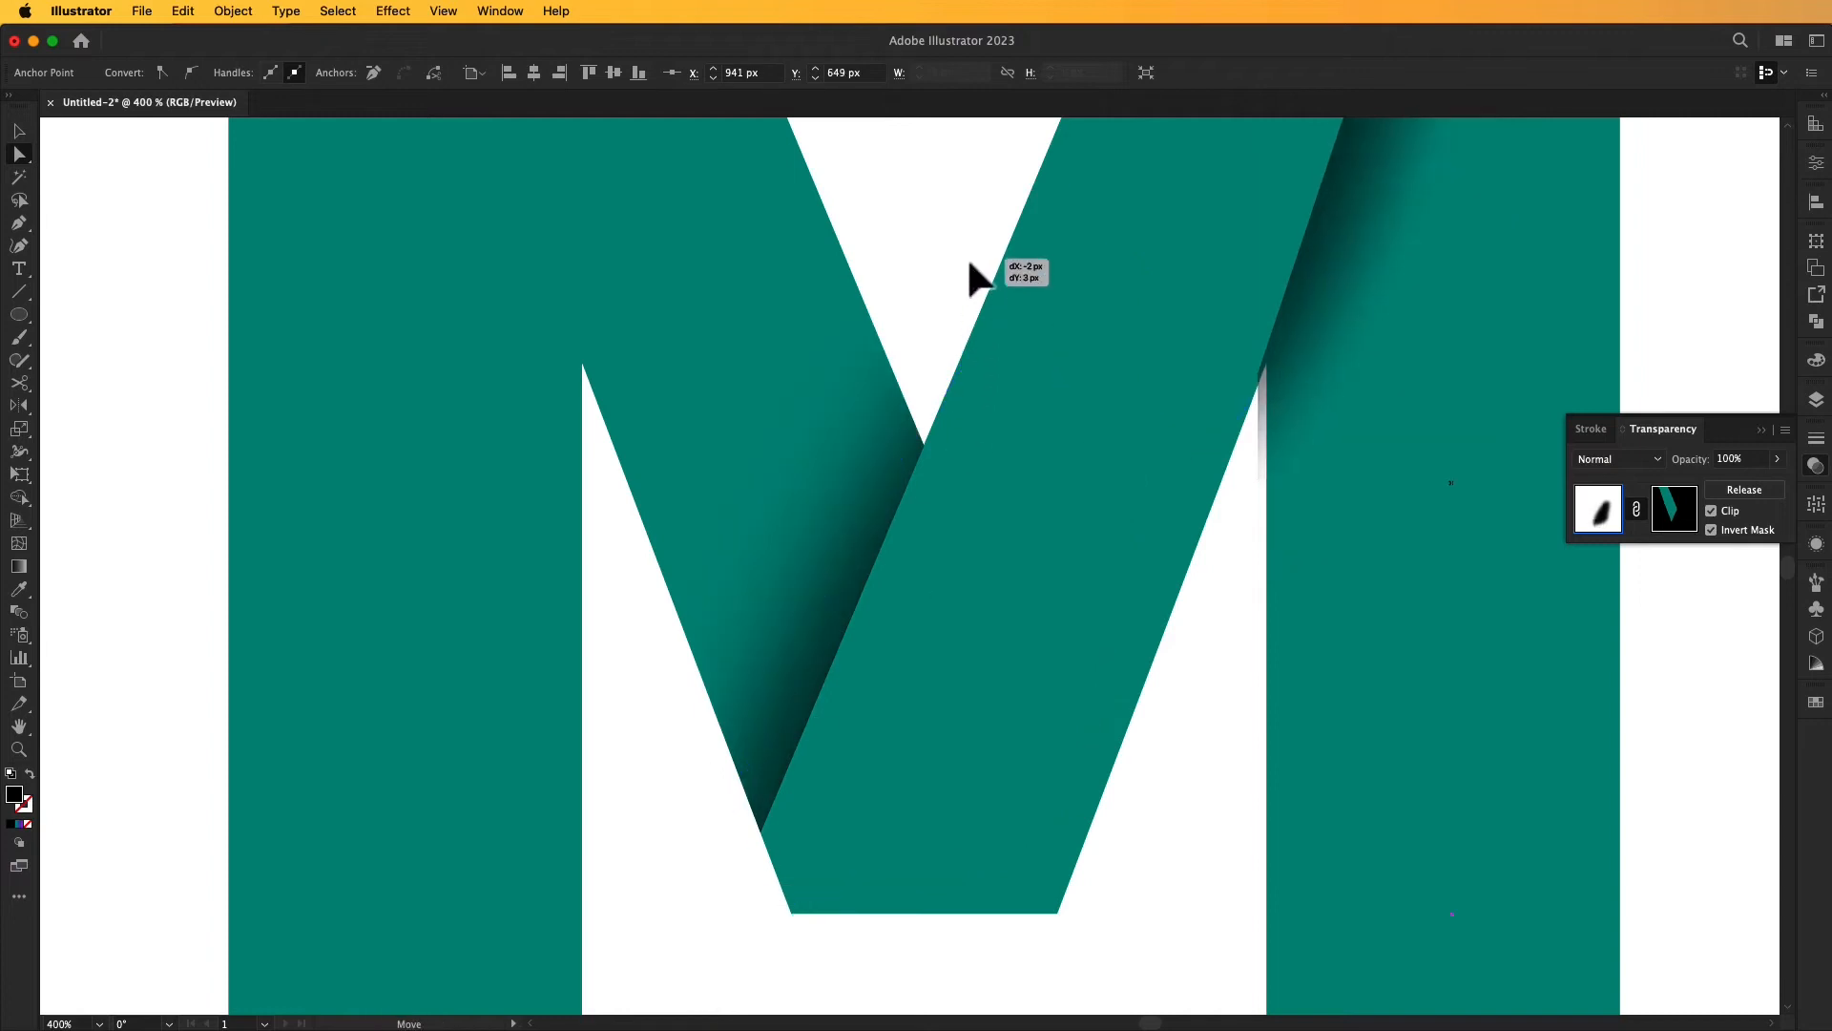
left_click(838, 594)
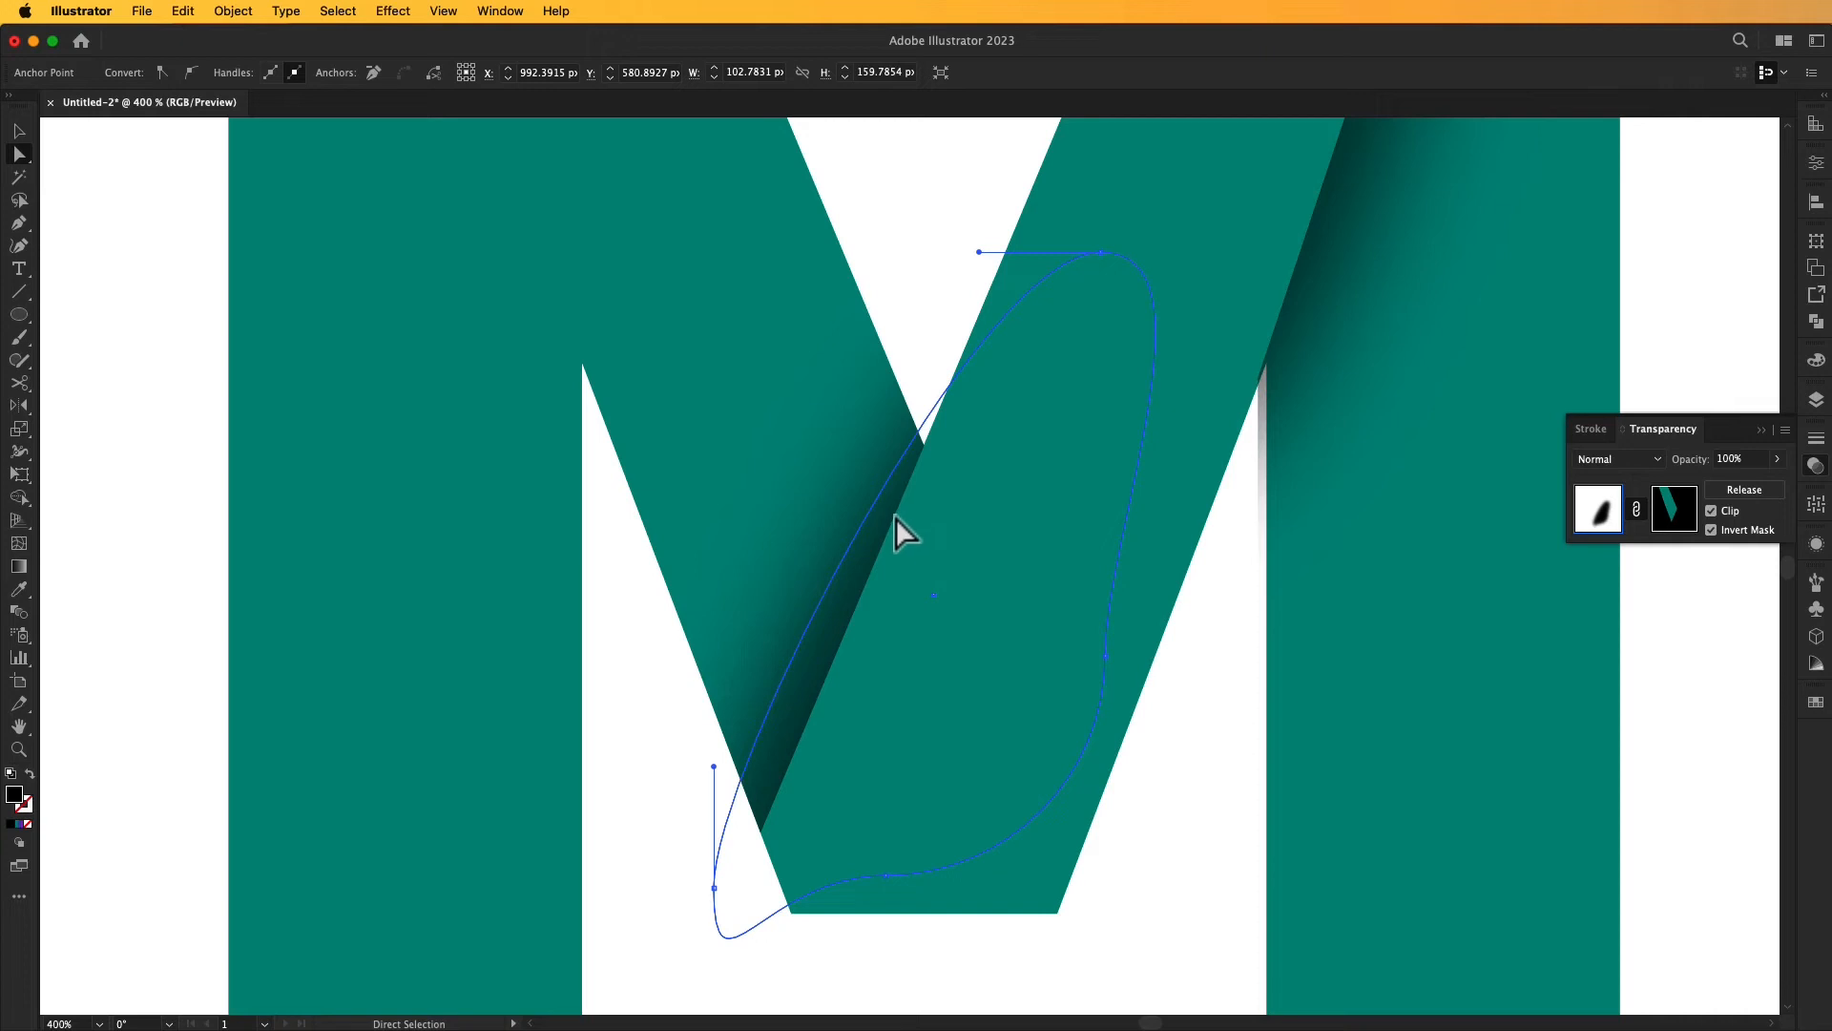
left_click_drag(979, 252, 985, 218)
left_click_drag(710, 887, 718, 890)
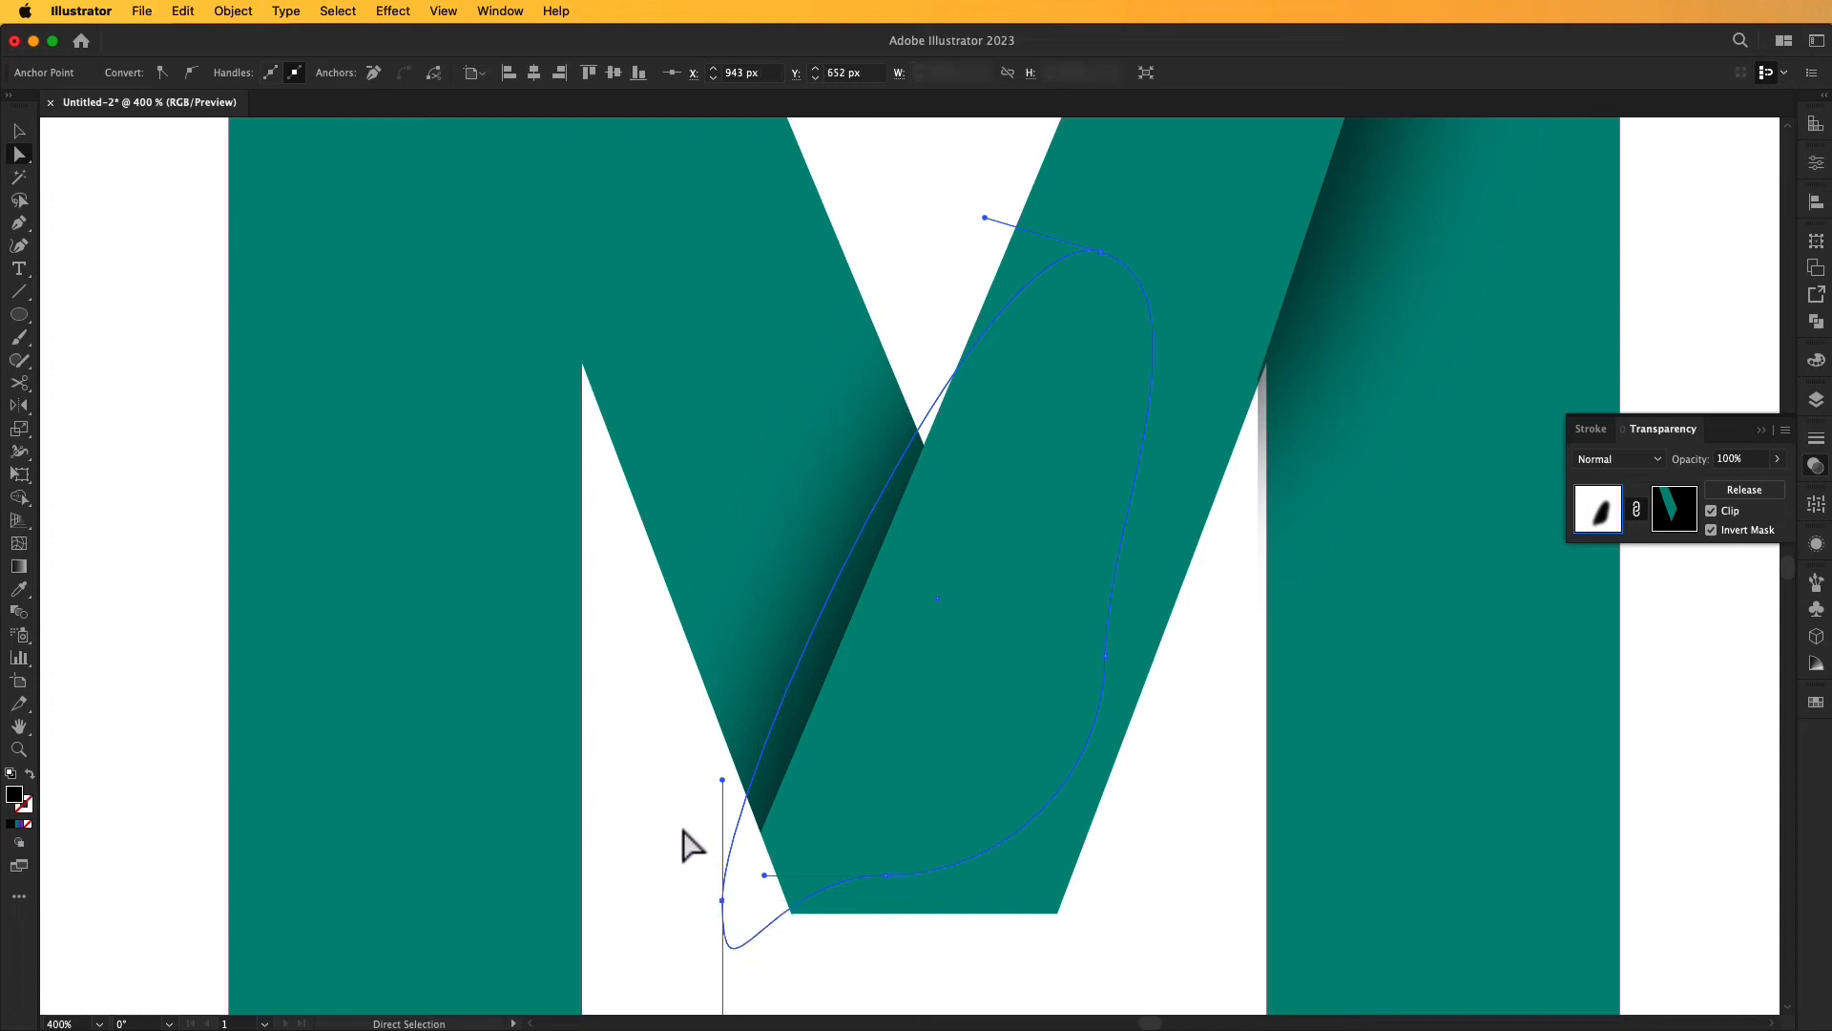
key("super+0")
key("v")
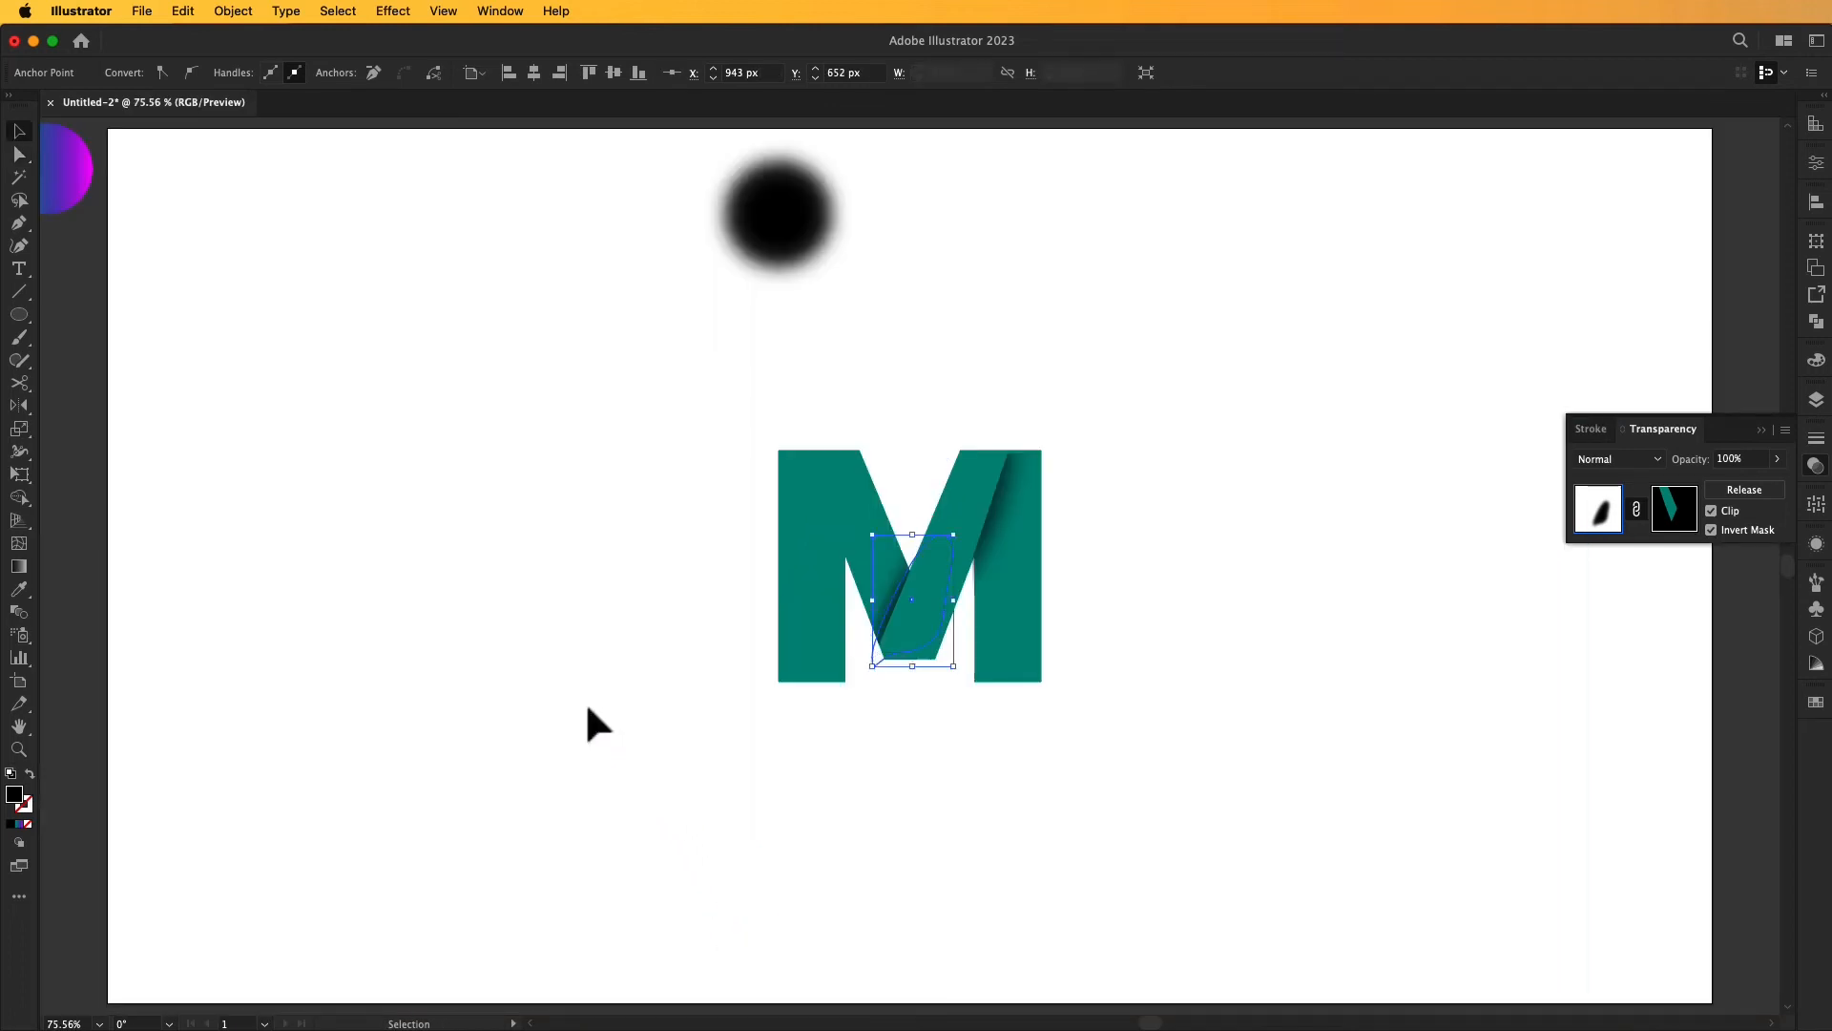
left_click(586, 701)
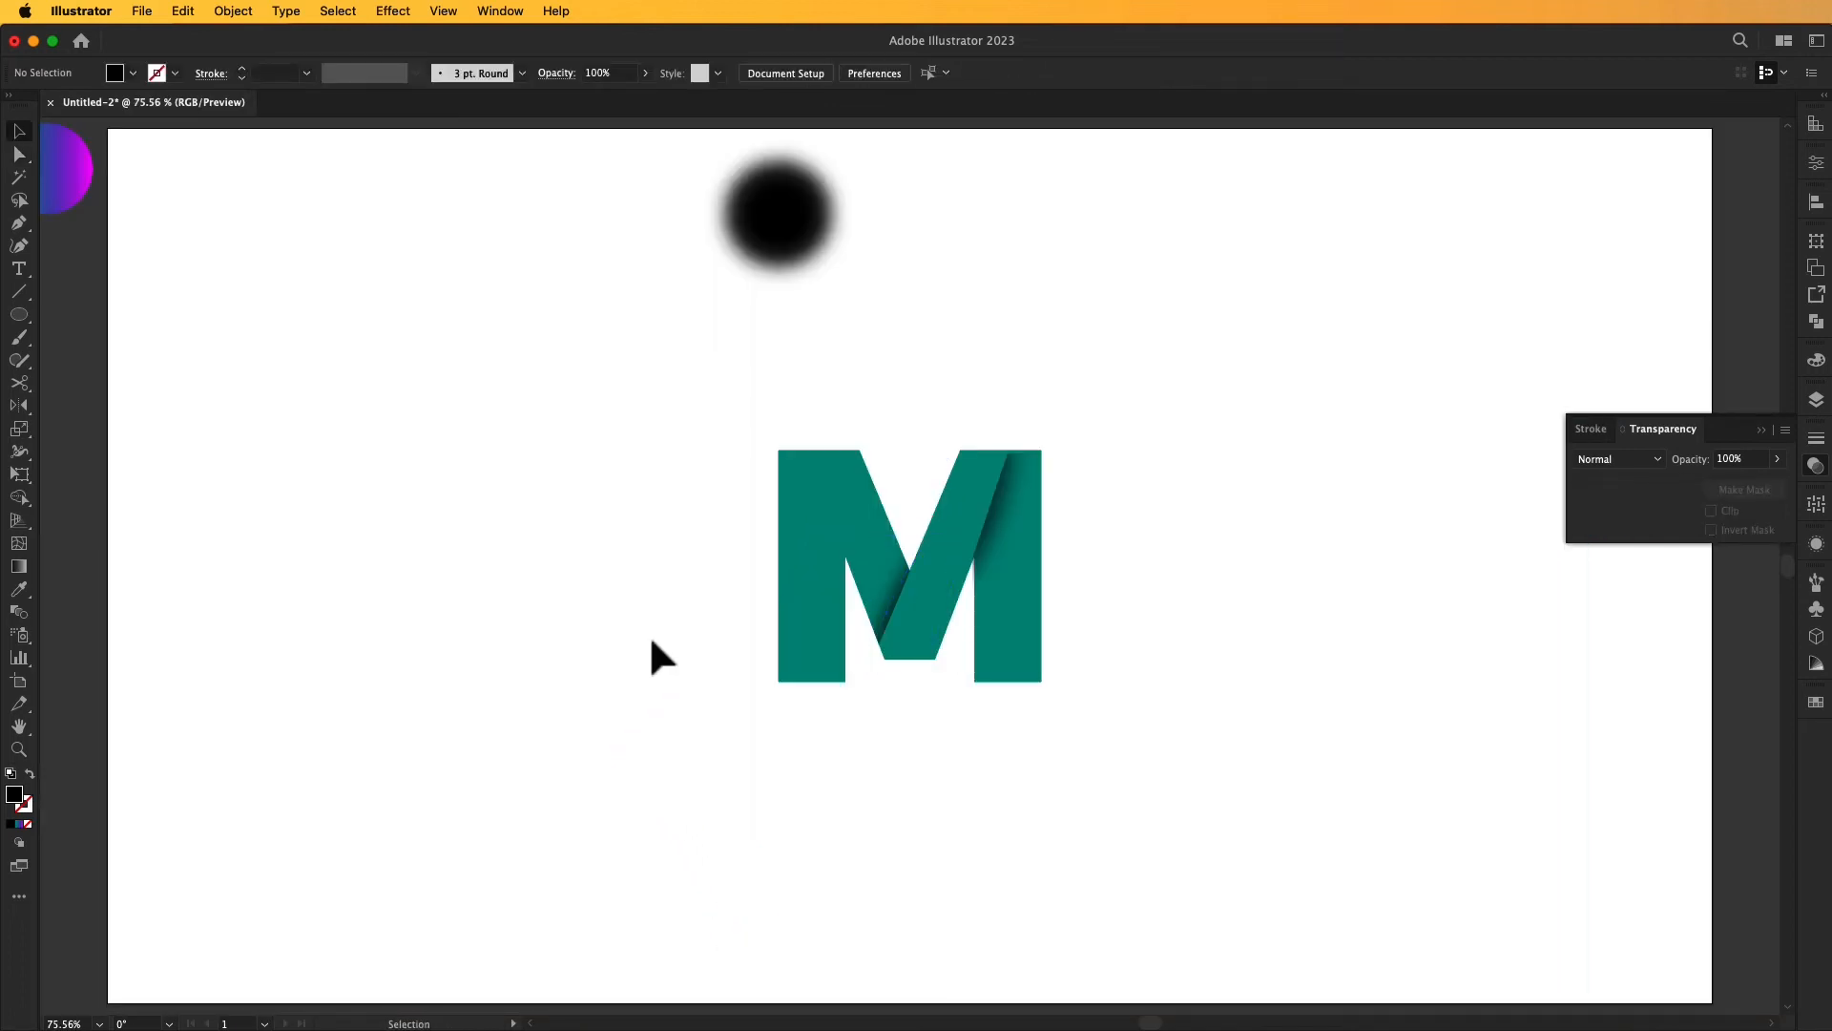
- Move the remaining blurred circle onto the top of the M's left stem, where the left diagonal overlaps it
left_click(805, 528)
left_click(701, 542)
scroll(735, 541, "left", 1)
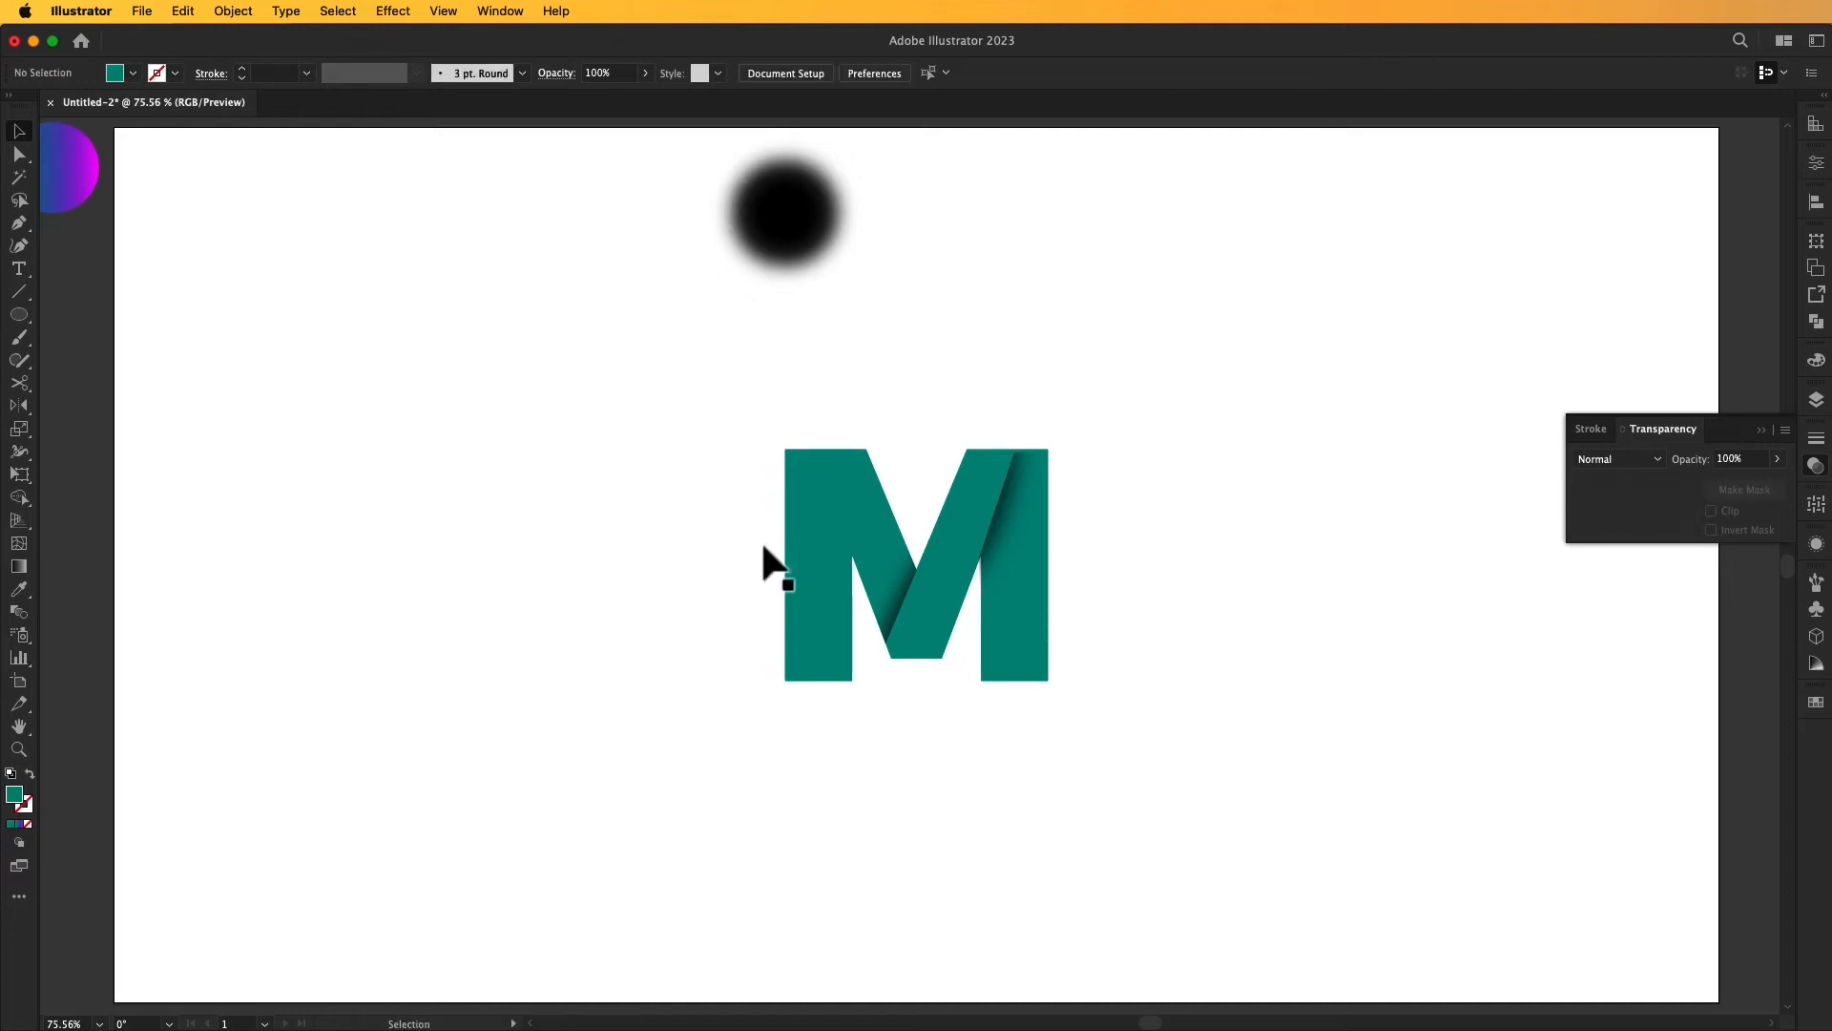
left_click(788, 529)
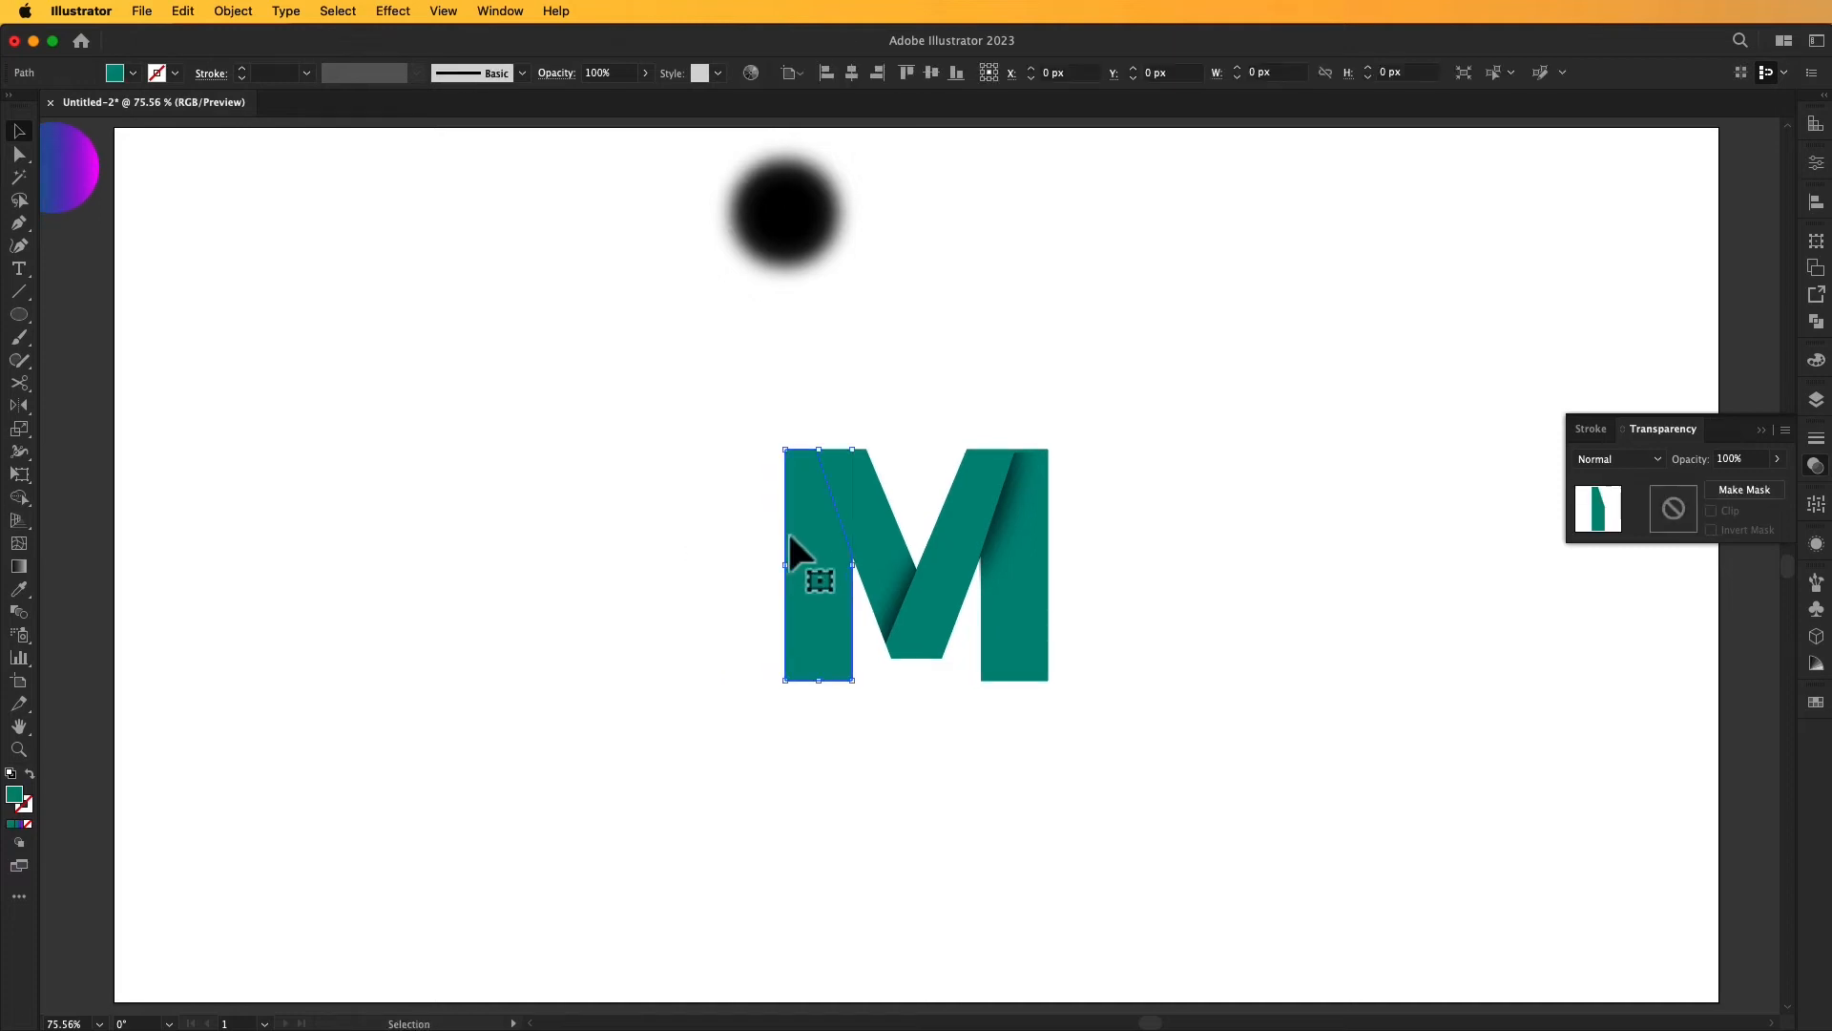
left_click(734, 480)
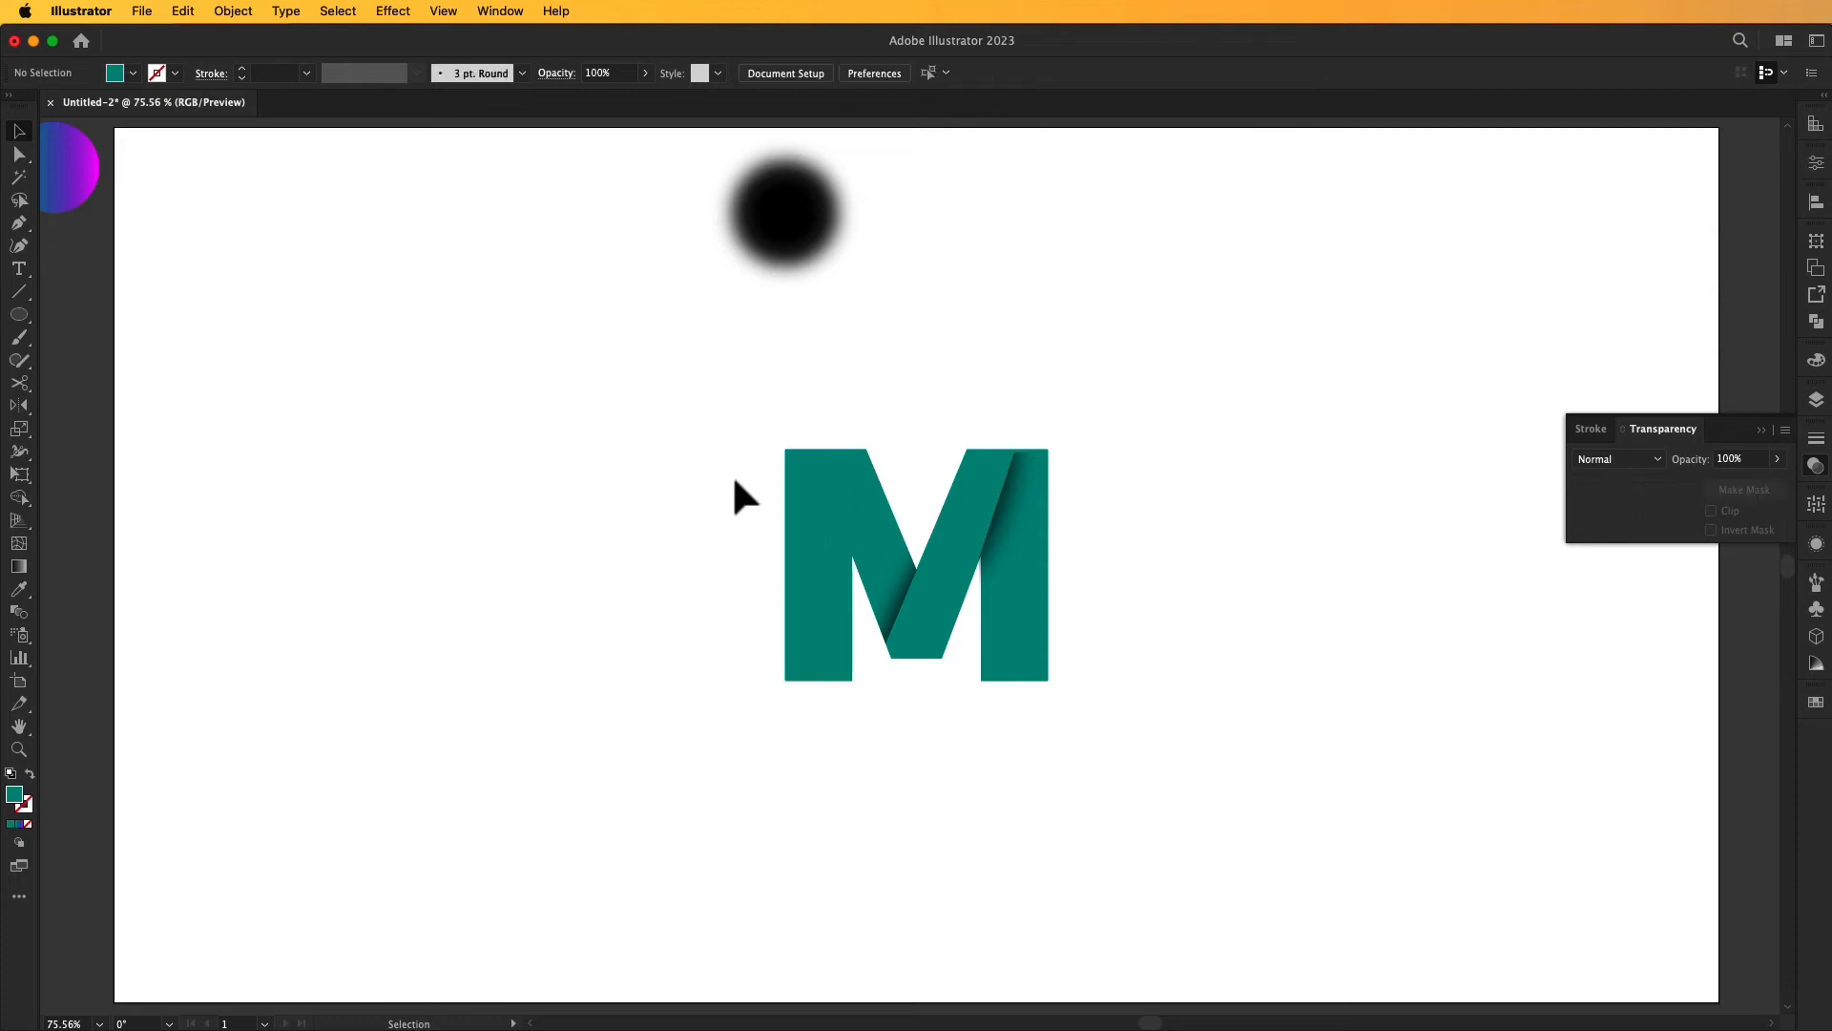
left_click_drag(811, 246, 845, 497)
- Copy the M's left stem segment
left_click(811, 569)
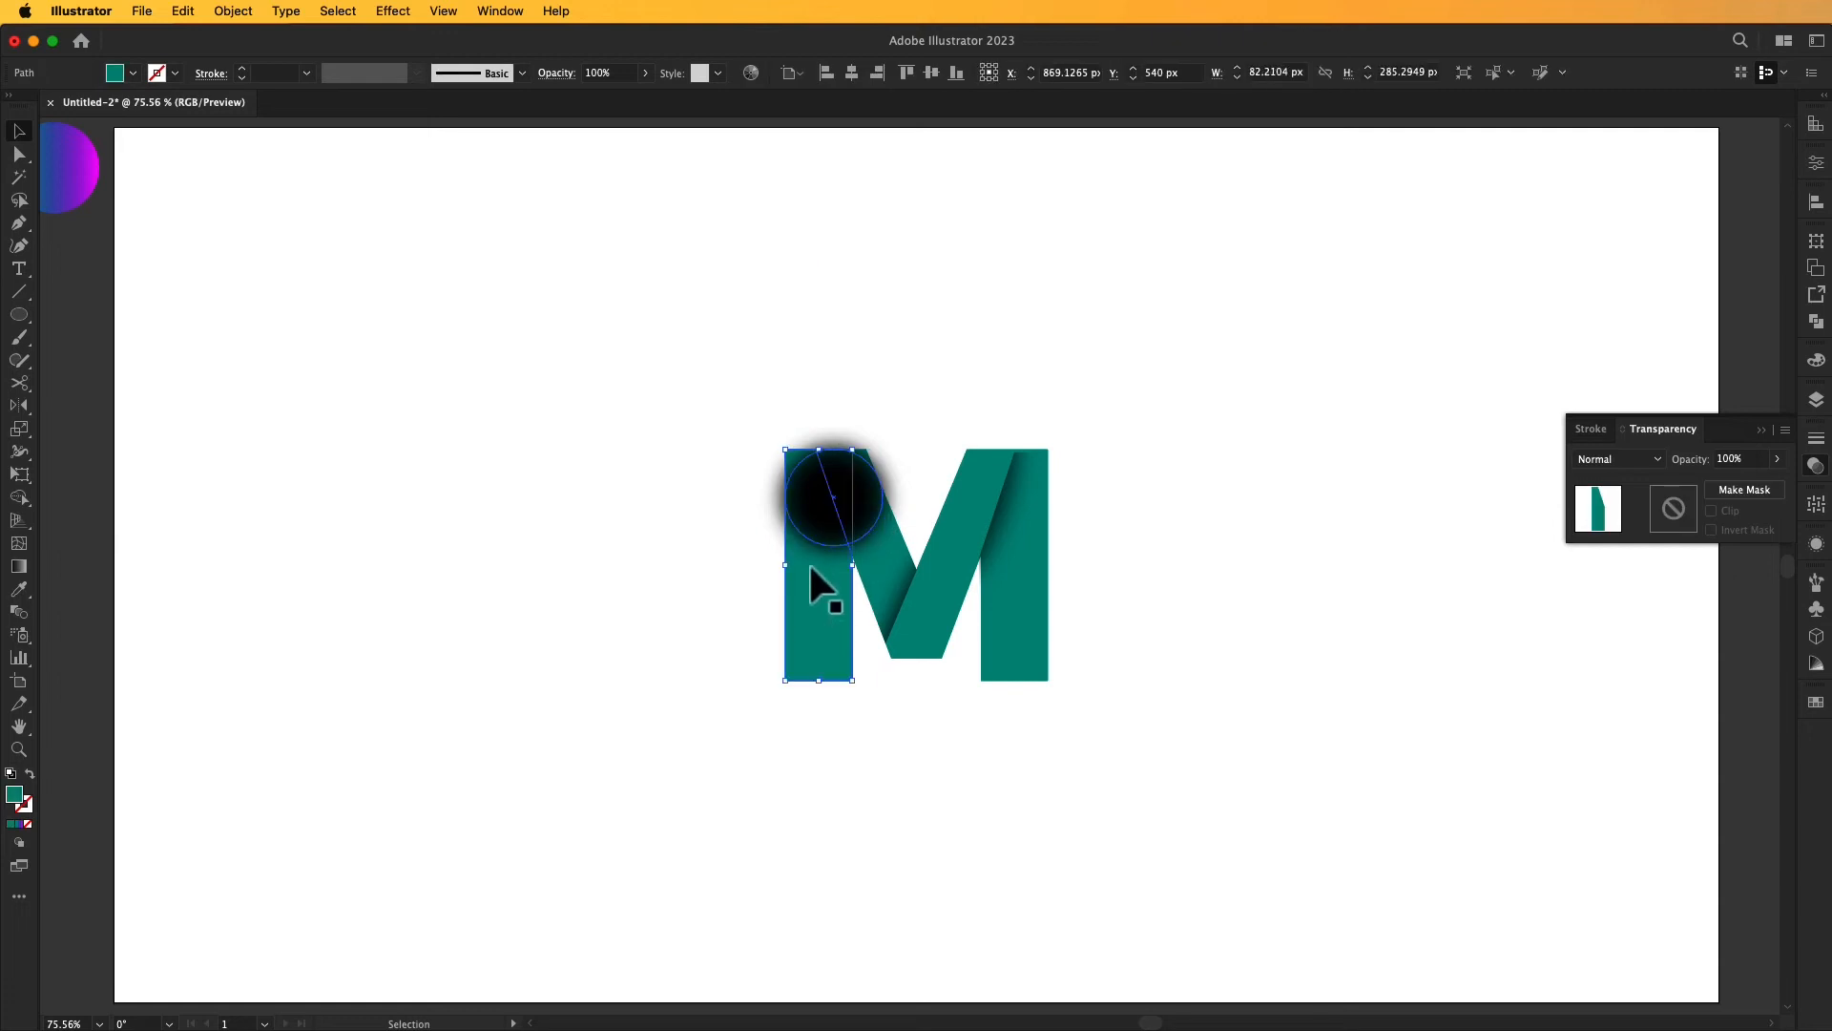
right_click(809, 561)
left_click(858, 497)
- Give the blurred circle over the left stem an opacity mask and paste the copied left stem into it in place
left_click(830, 472)
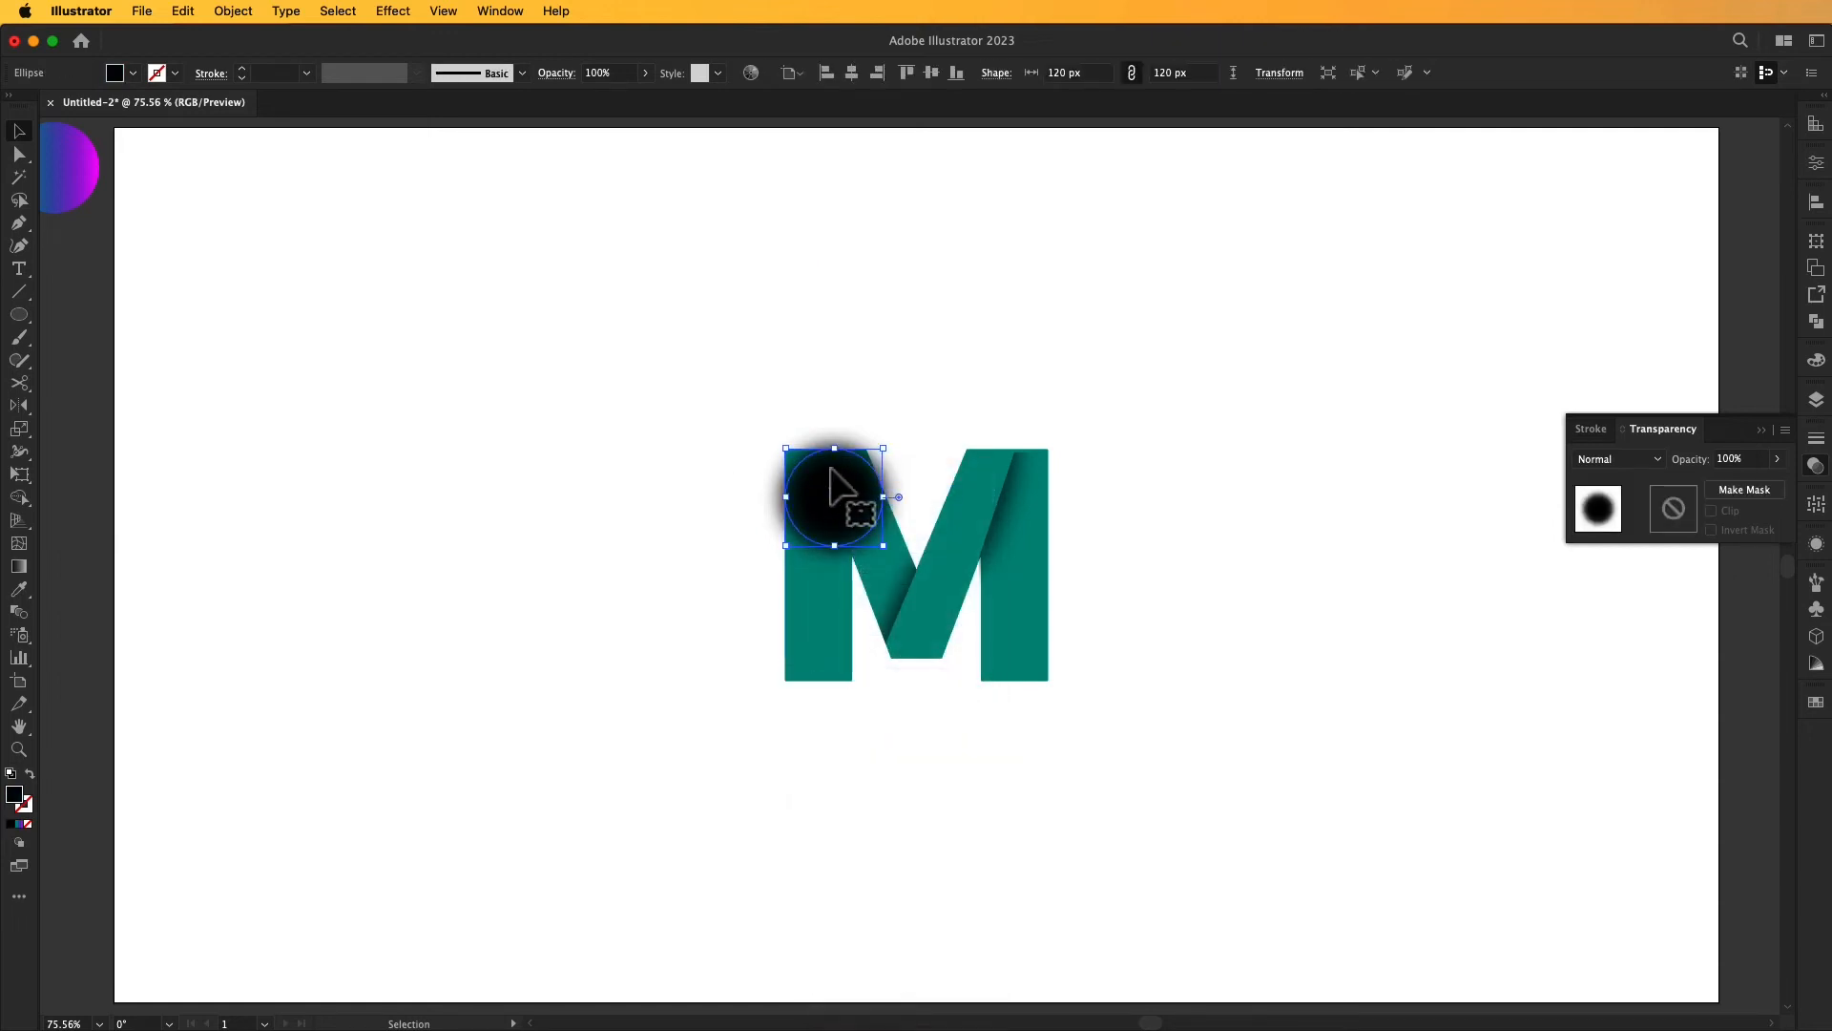
left_click(1745, 490)
left_click(1675, 513)
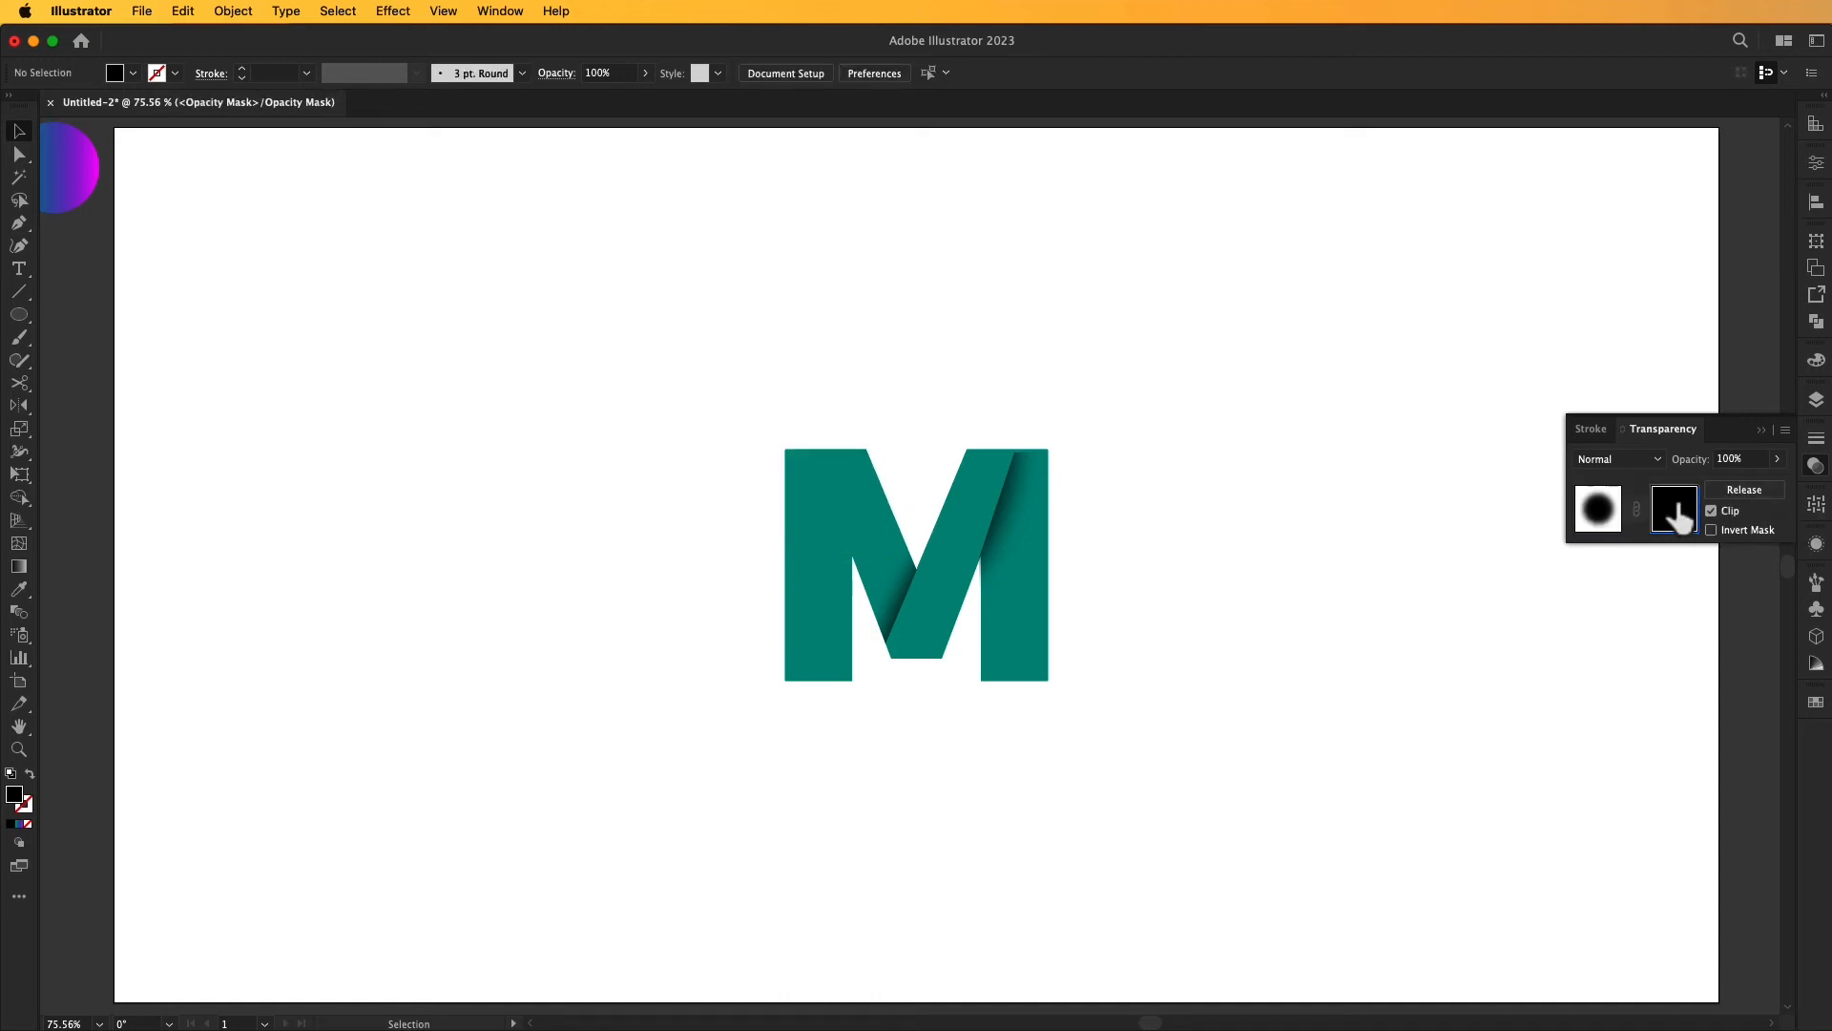
left_click(181, 11)
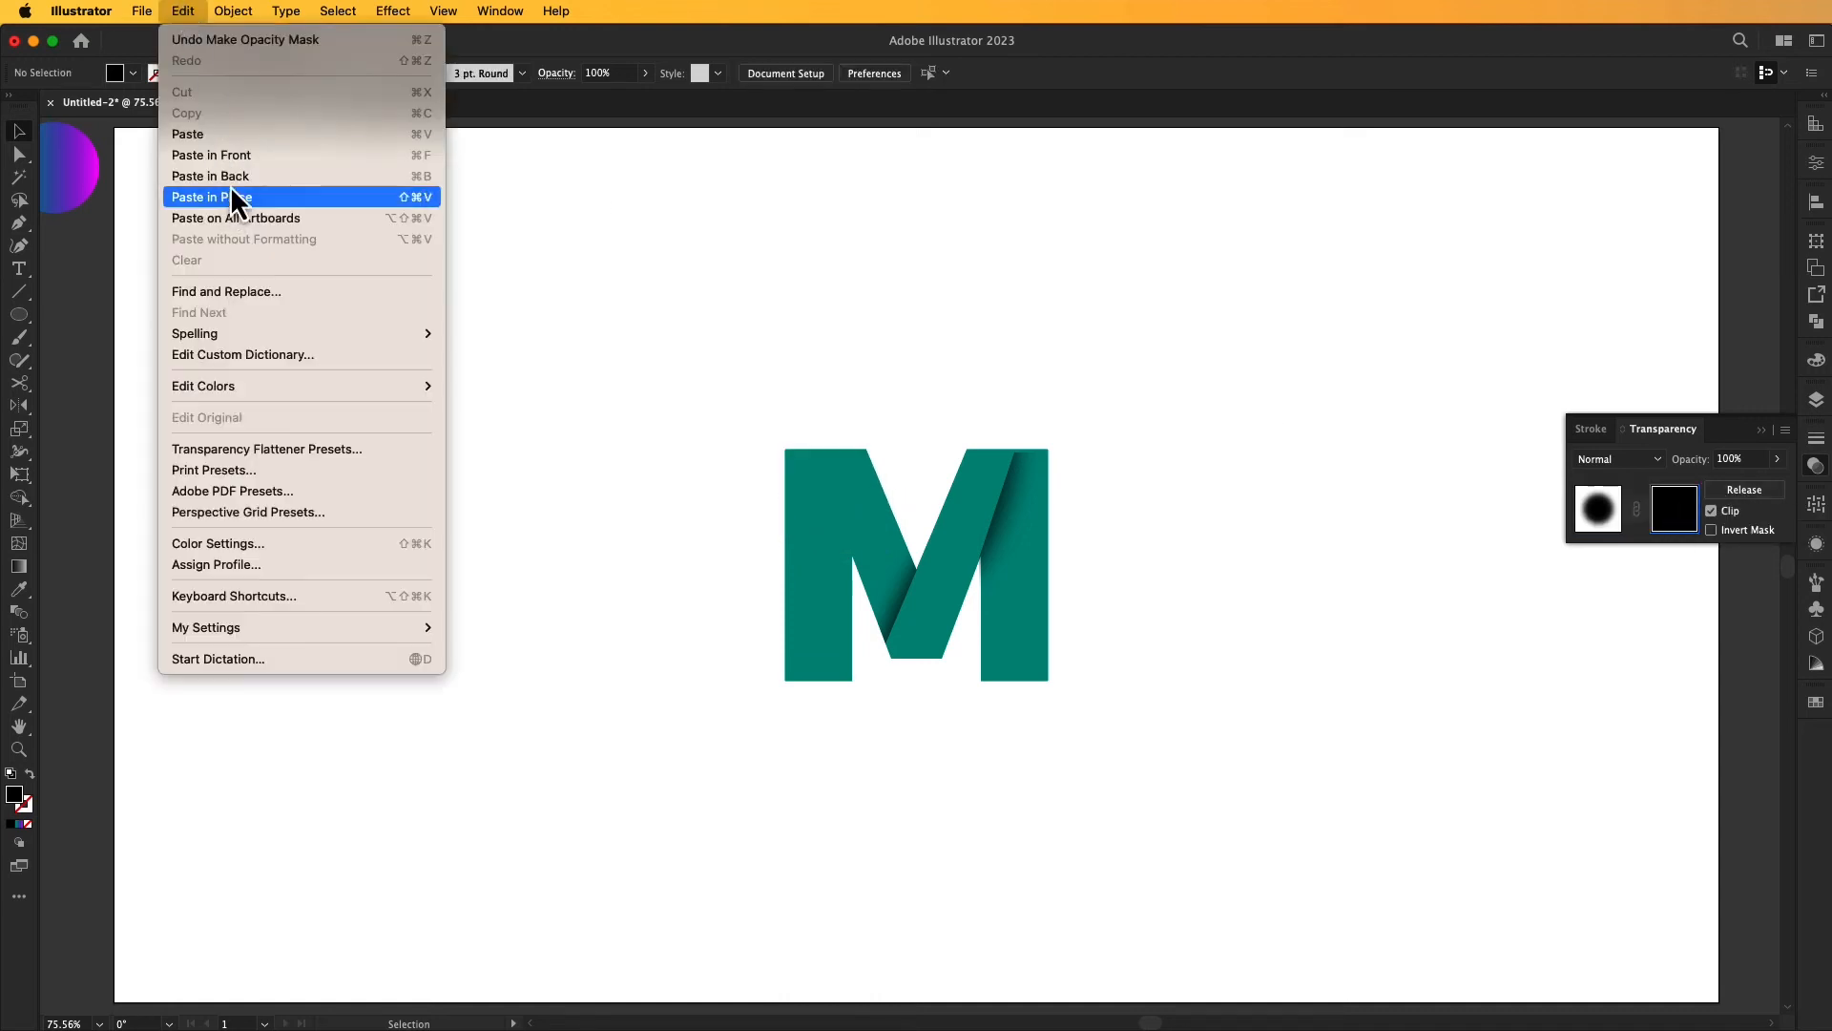
left_click(242, 162)
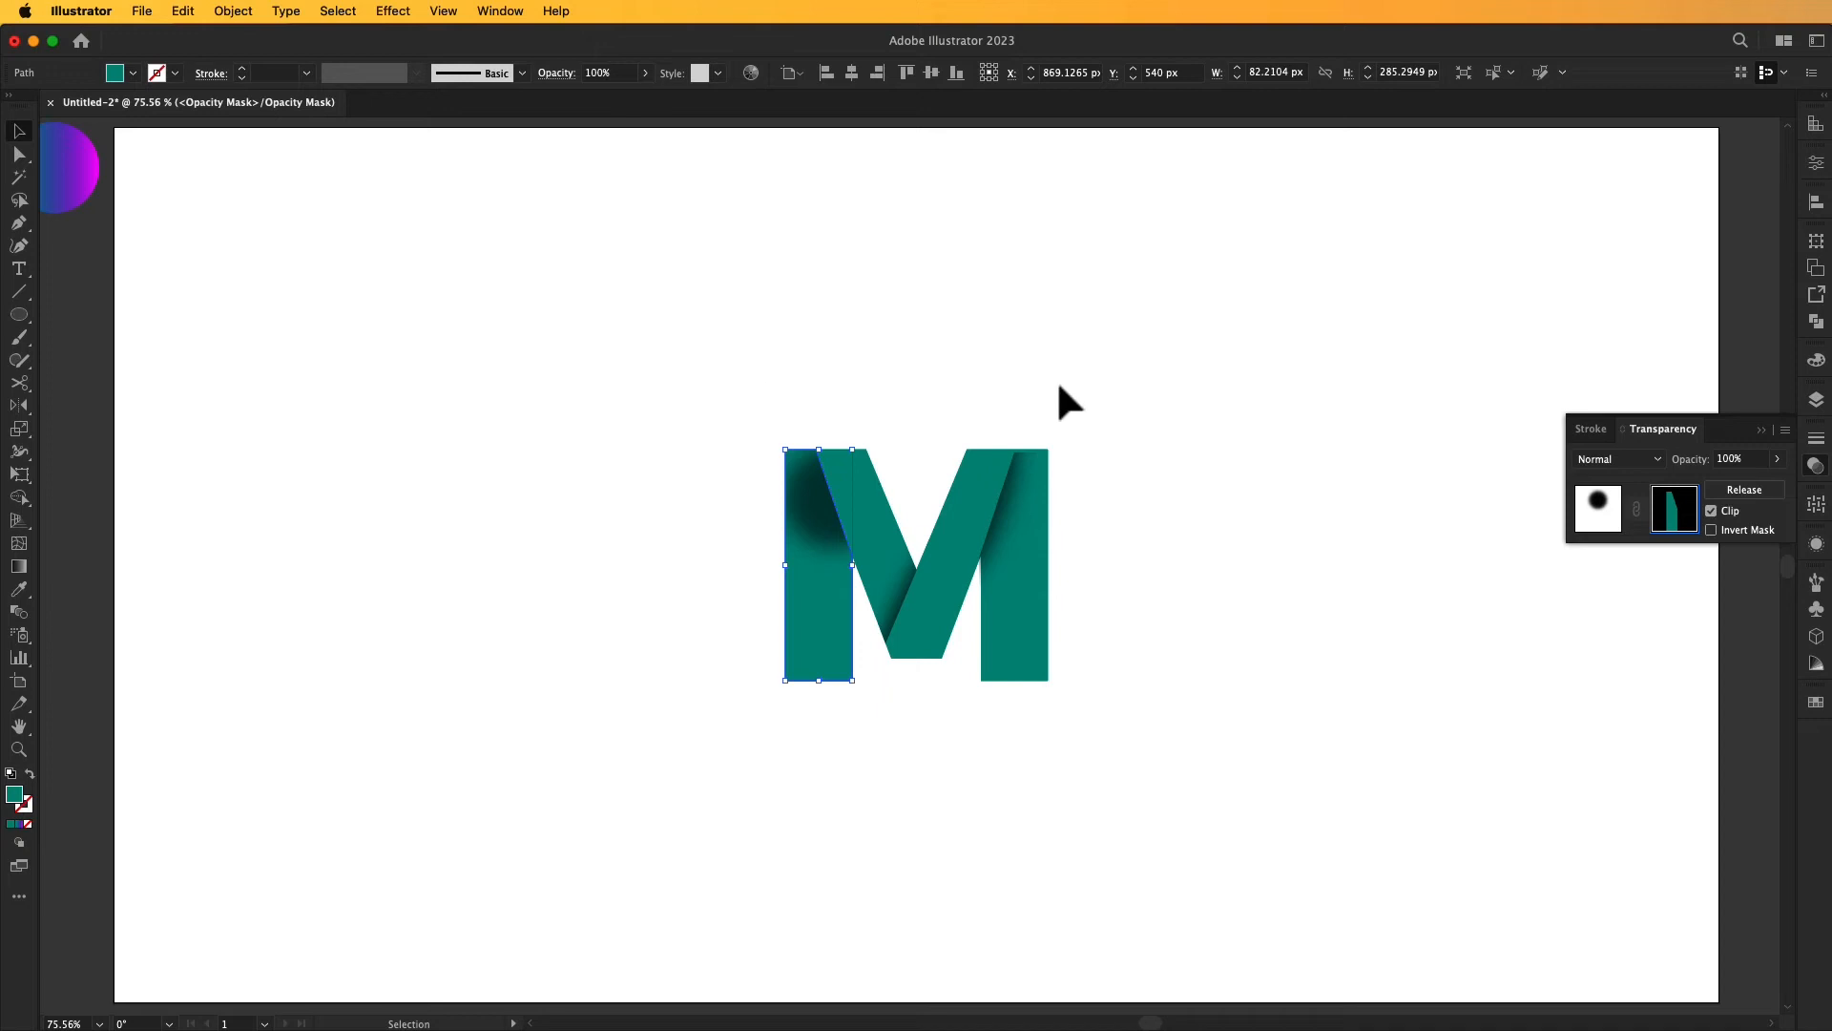
- Invert the opacity mask of the left stem's shadow and return to editing the artwork
left_click(1711, 530)
left_click(1600, 510)
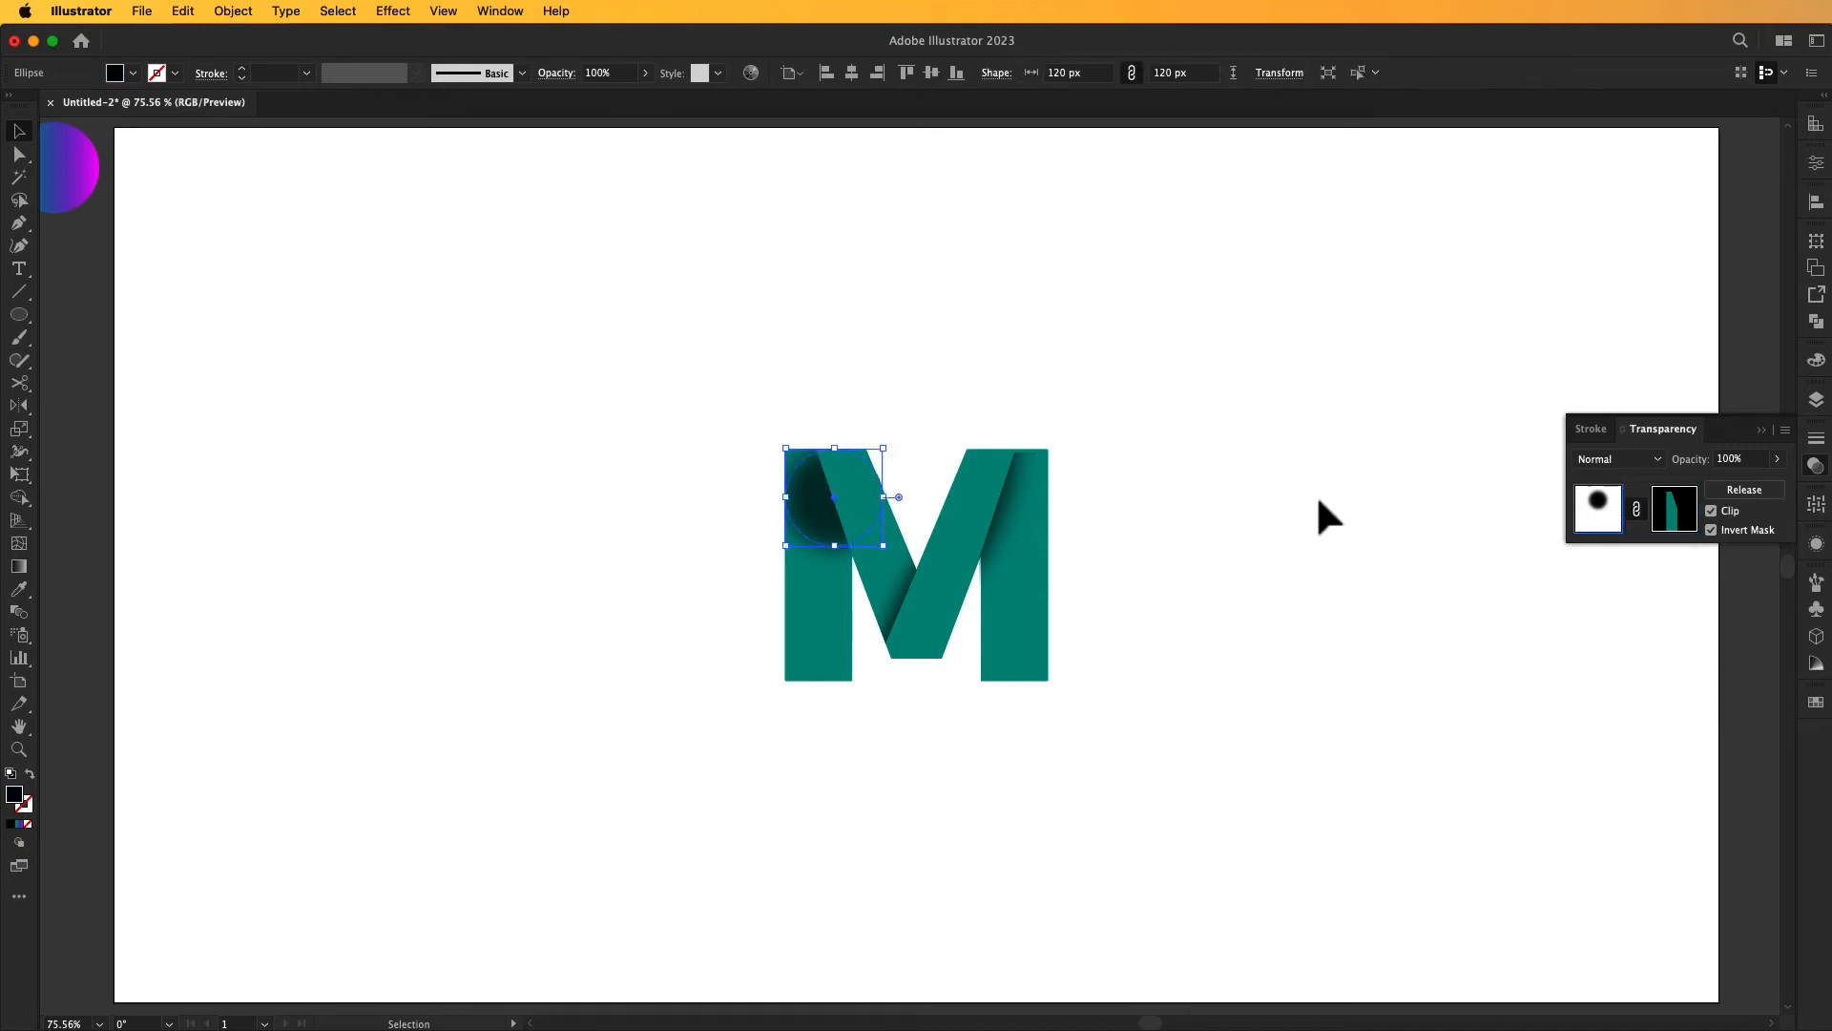
- Reshape the left stem's blurred circle by moving its left anchor up beside the diagonal's top and its bottom anchor down and right
key("z")
left_click(843, 524)
left_click(925, 589)
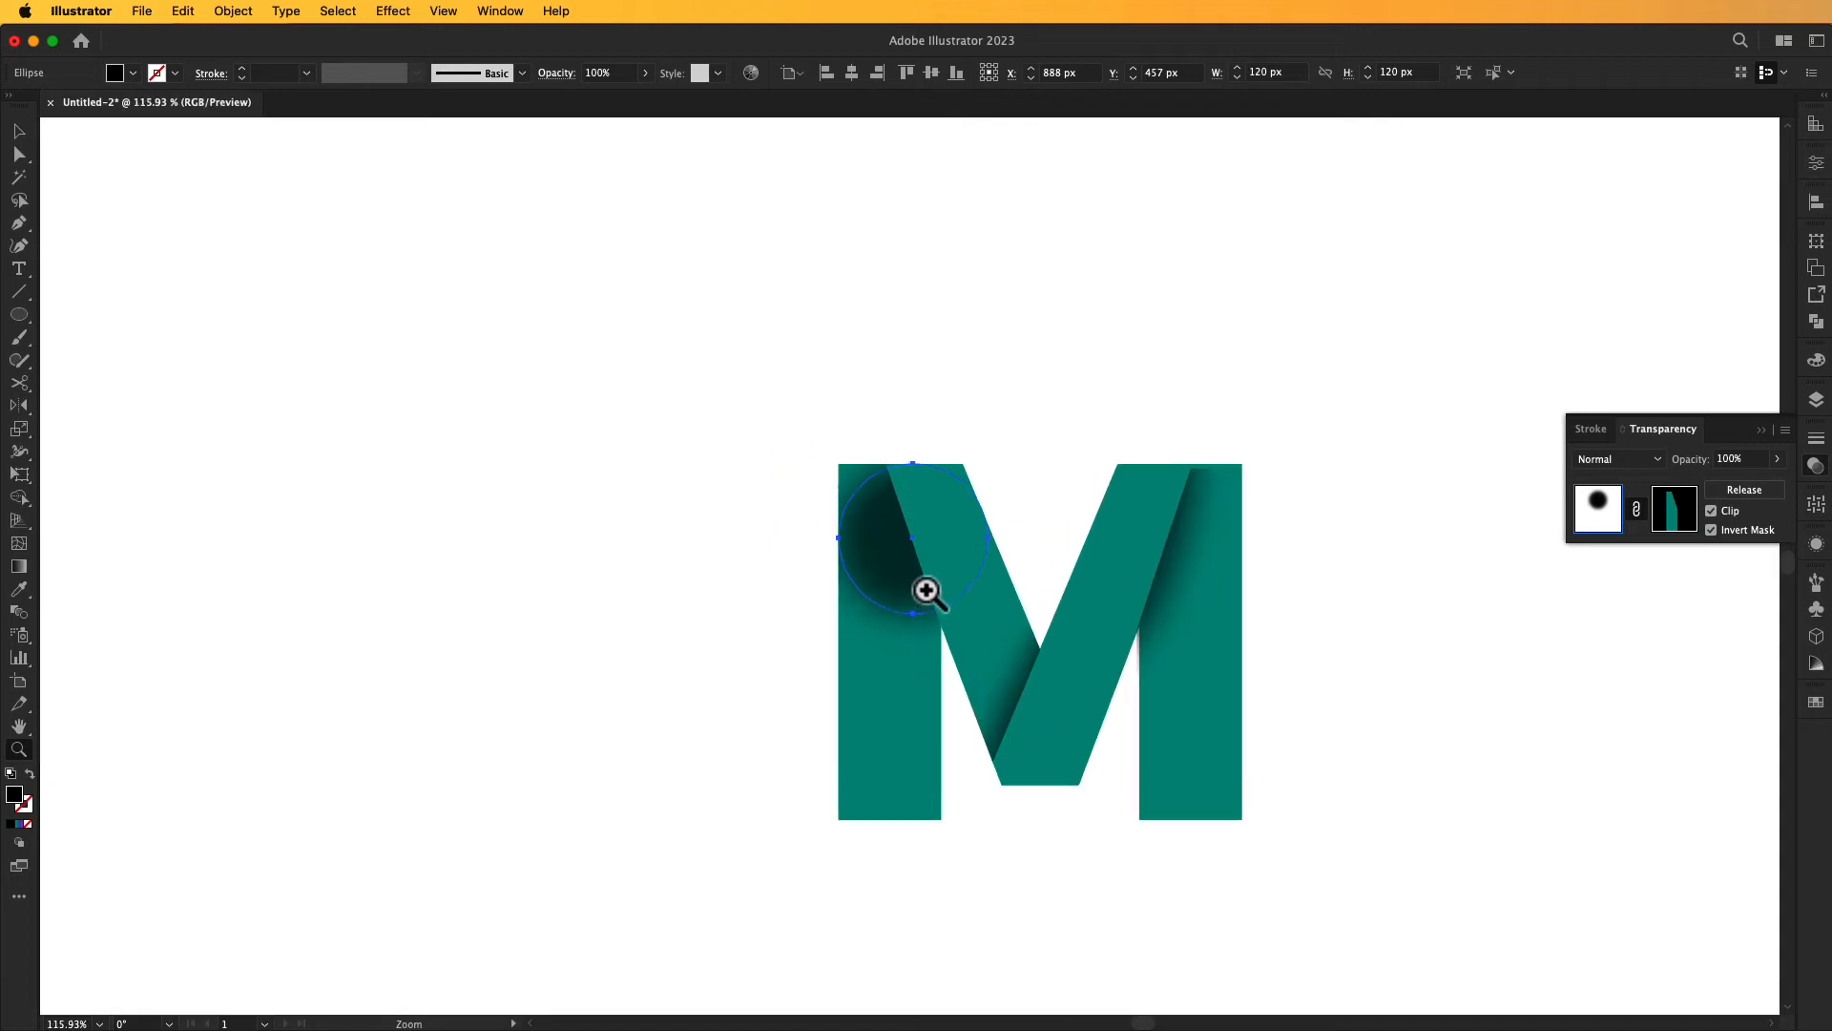
left_click(929, 582)
left_click(928, 575)
left_click(921, 561)
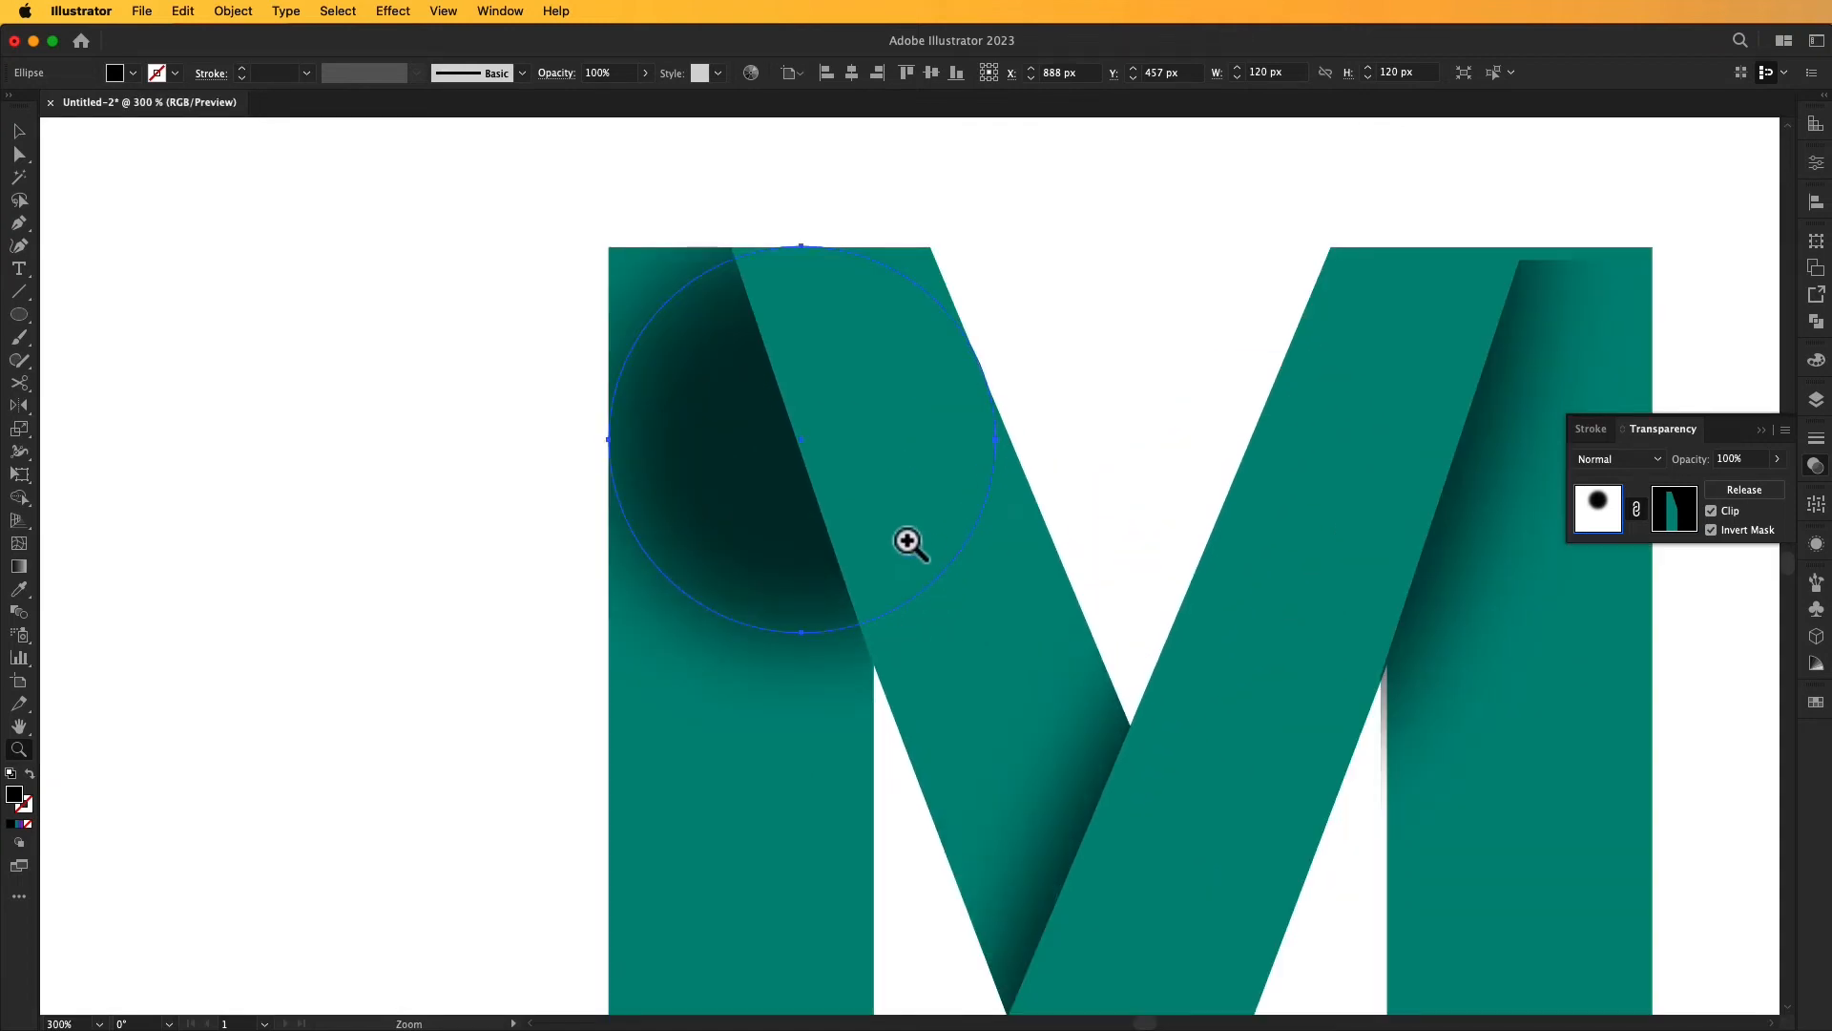
left_click(907, 539)
left_click_drag(909, 524, 773, 626)
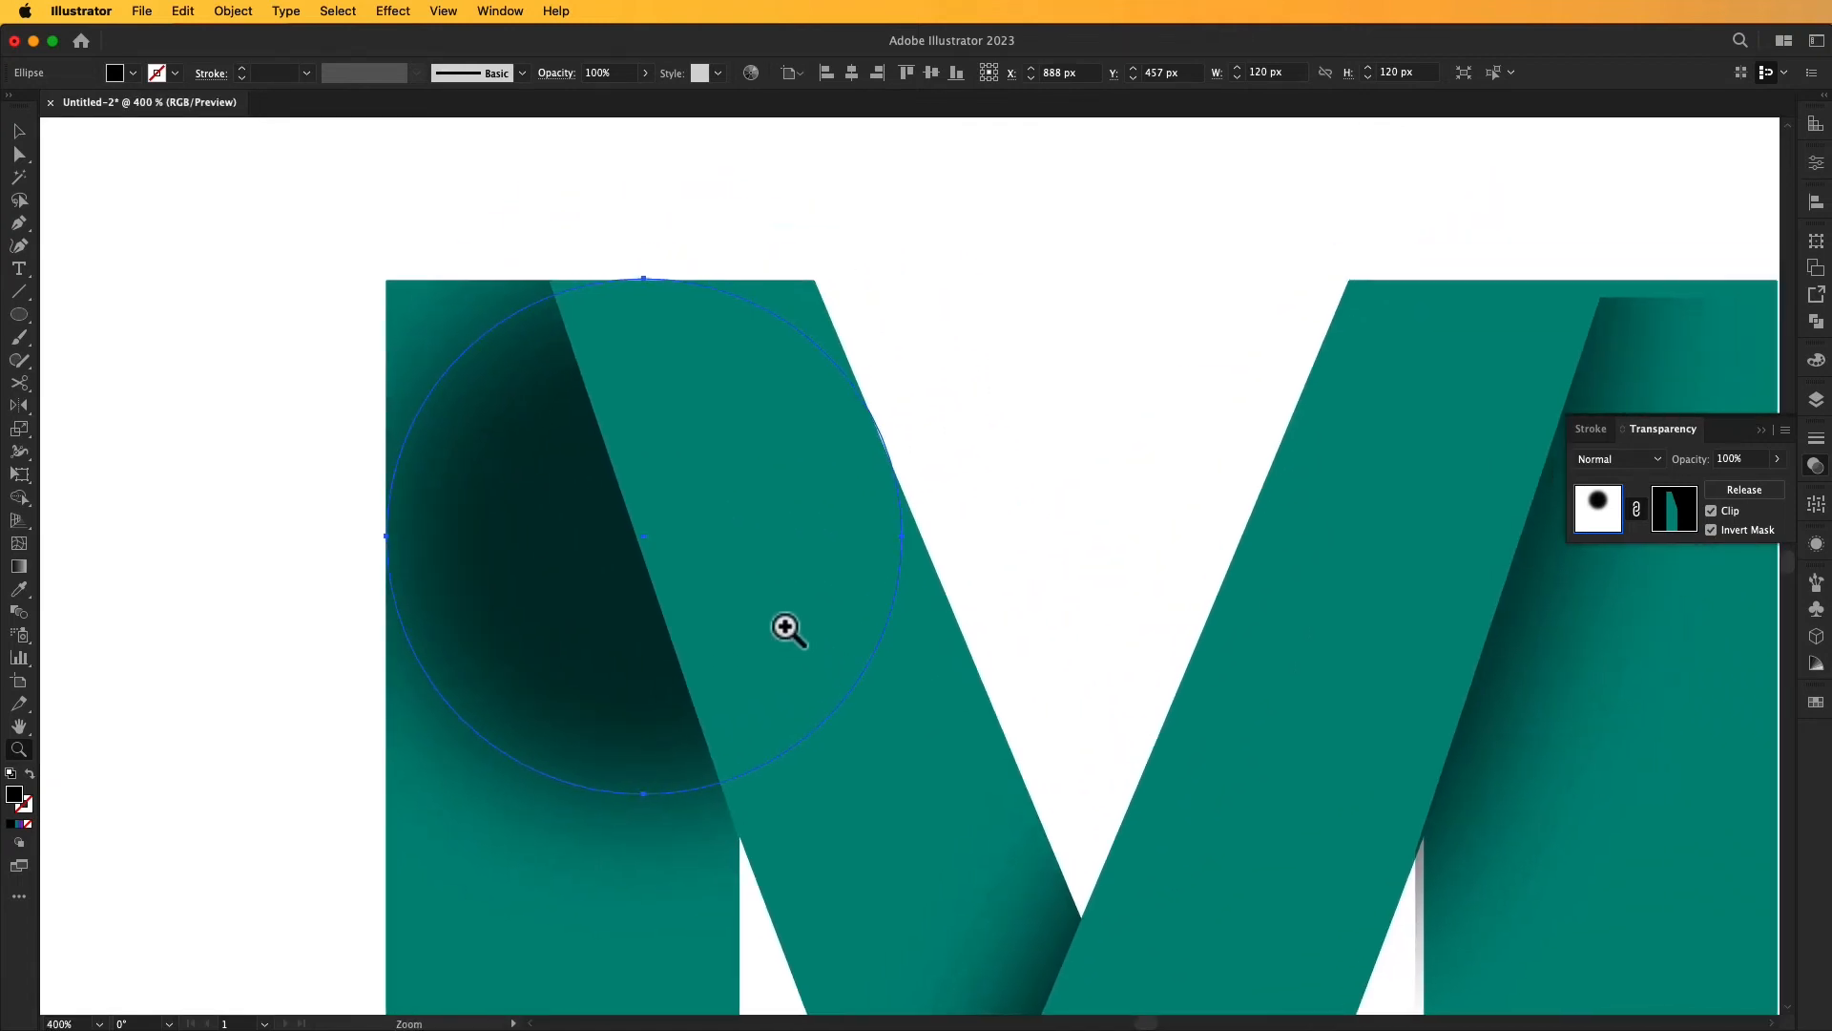
left_click(19, 155)
left_click(157, 275)
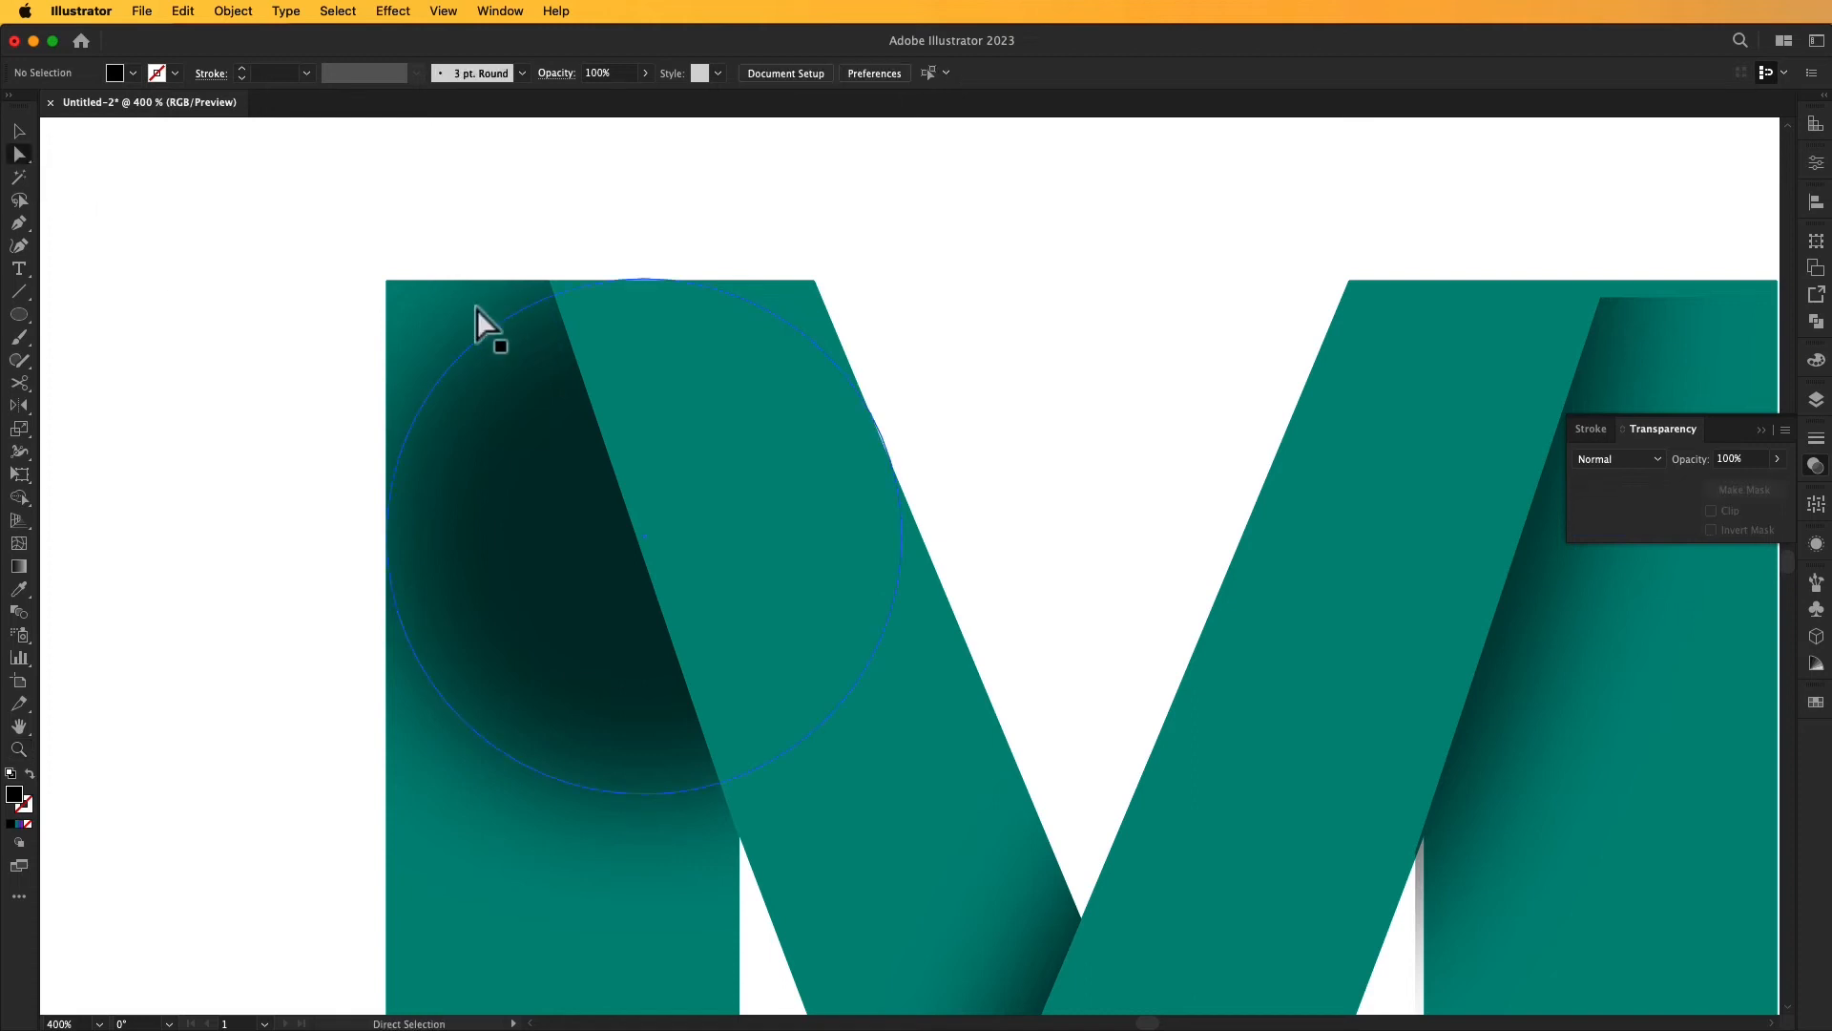
left_click(493, 332)
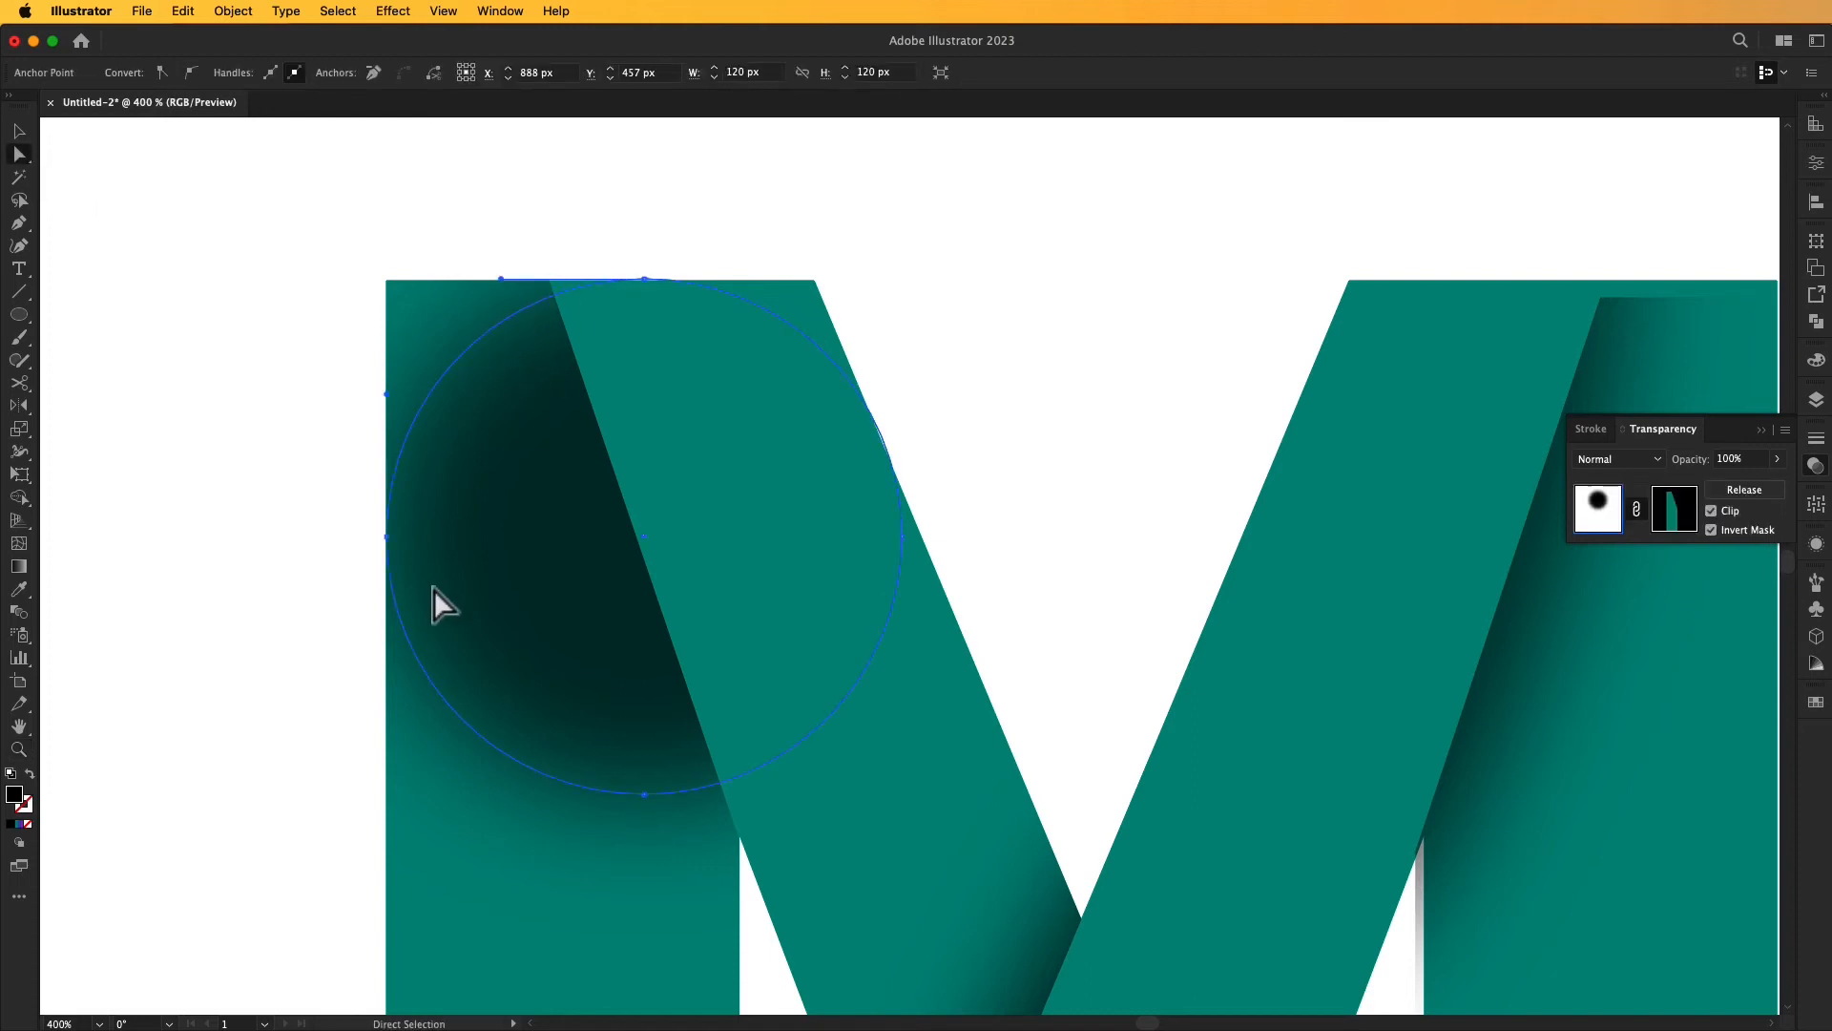
left_click_drag(389, 546, 532, 349)
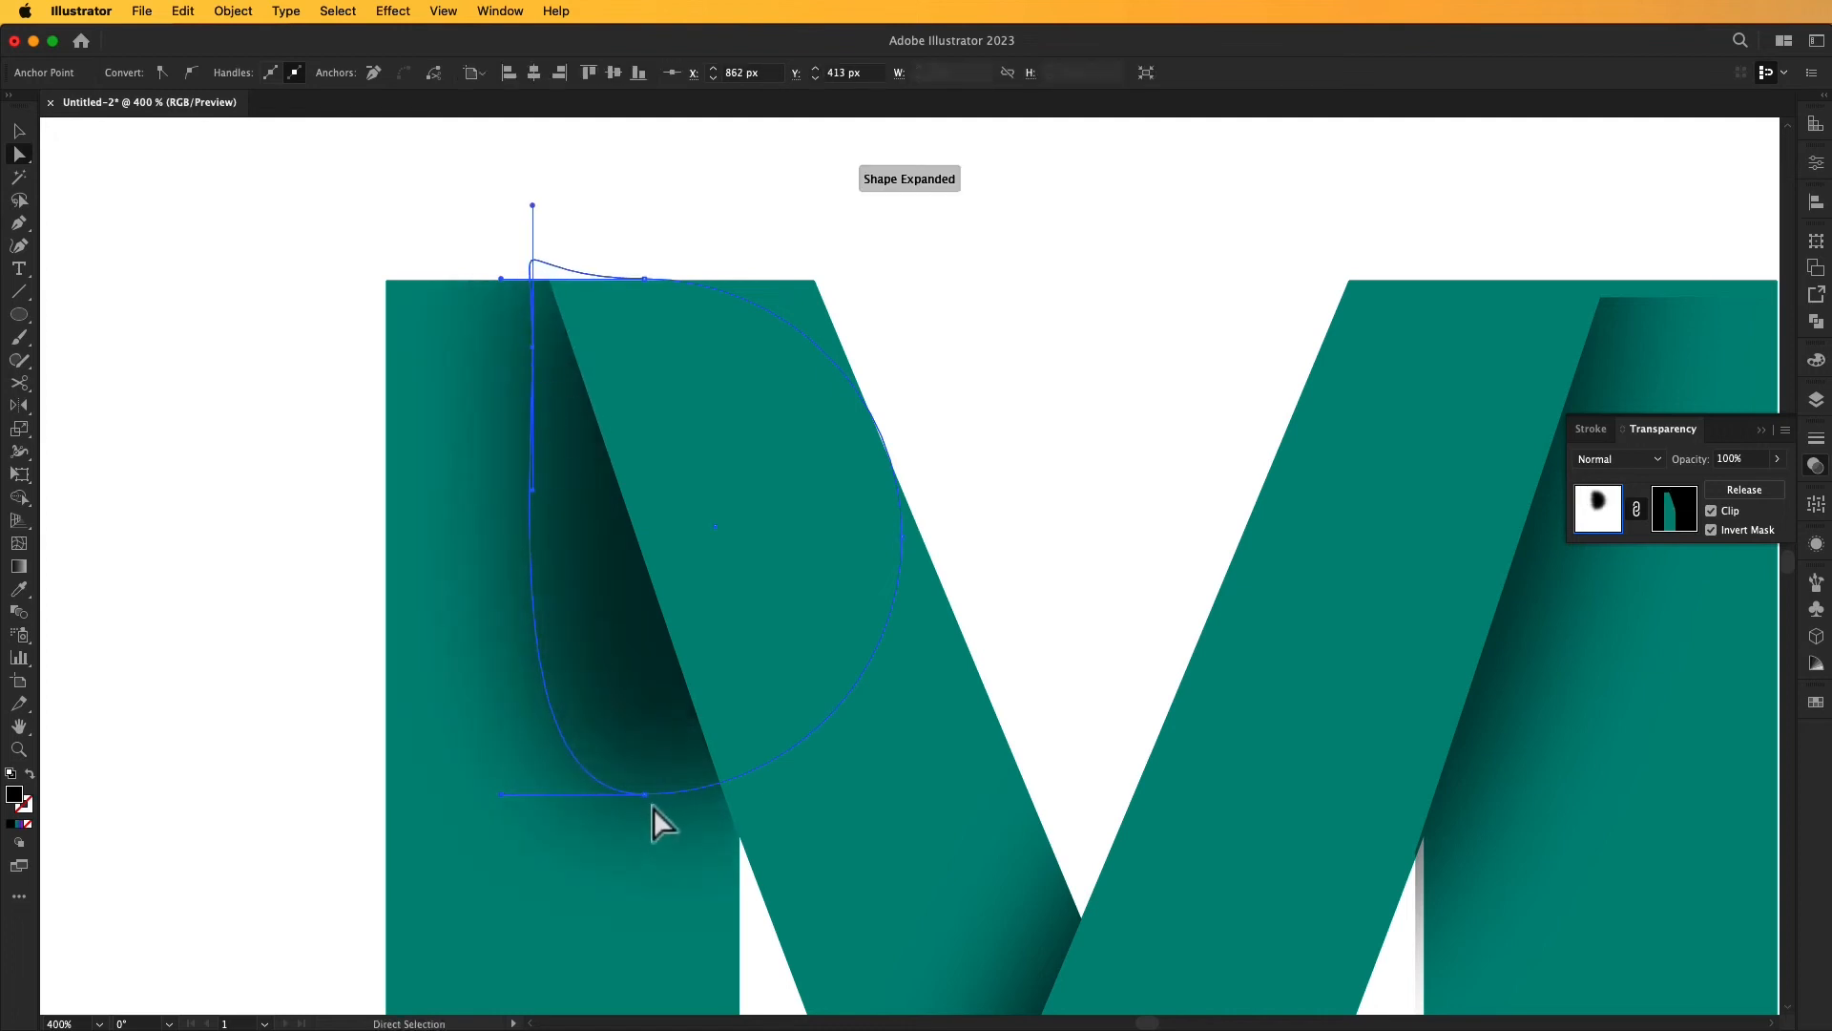
left_click_drag(645, 796, 819, 841)
- Raise the left shadow's upper-left anchor above the stem's top edge, to X 866 px, Y 393 px, and nudge the shape upward
left_click_drag(533, 350, 549, 360)
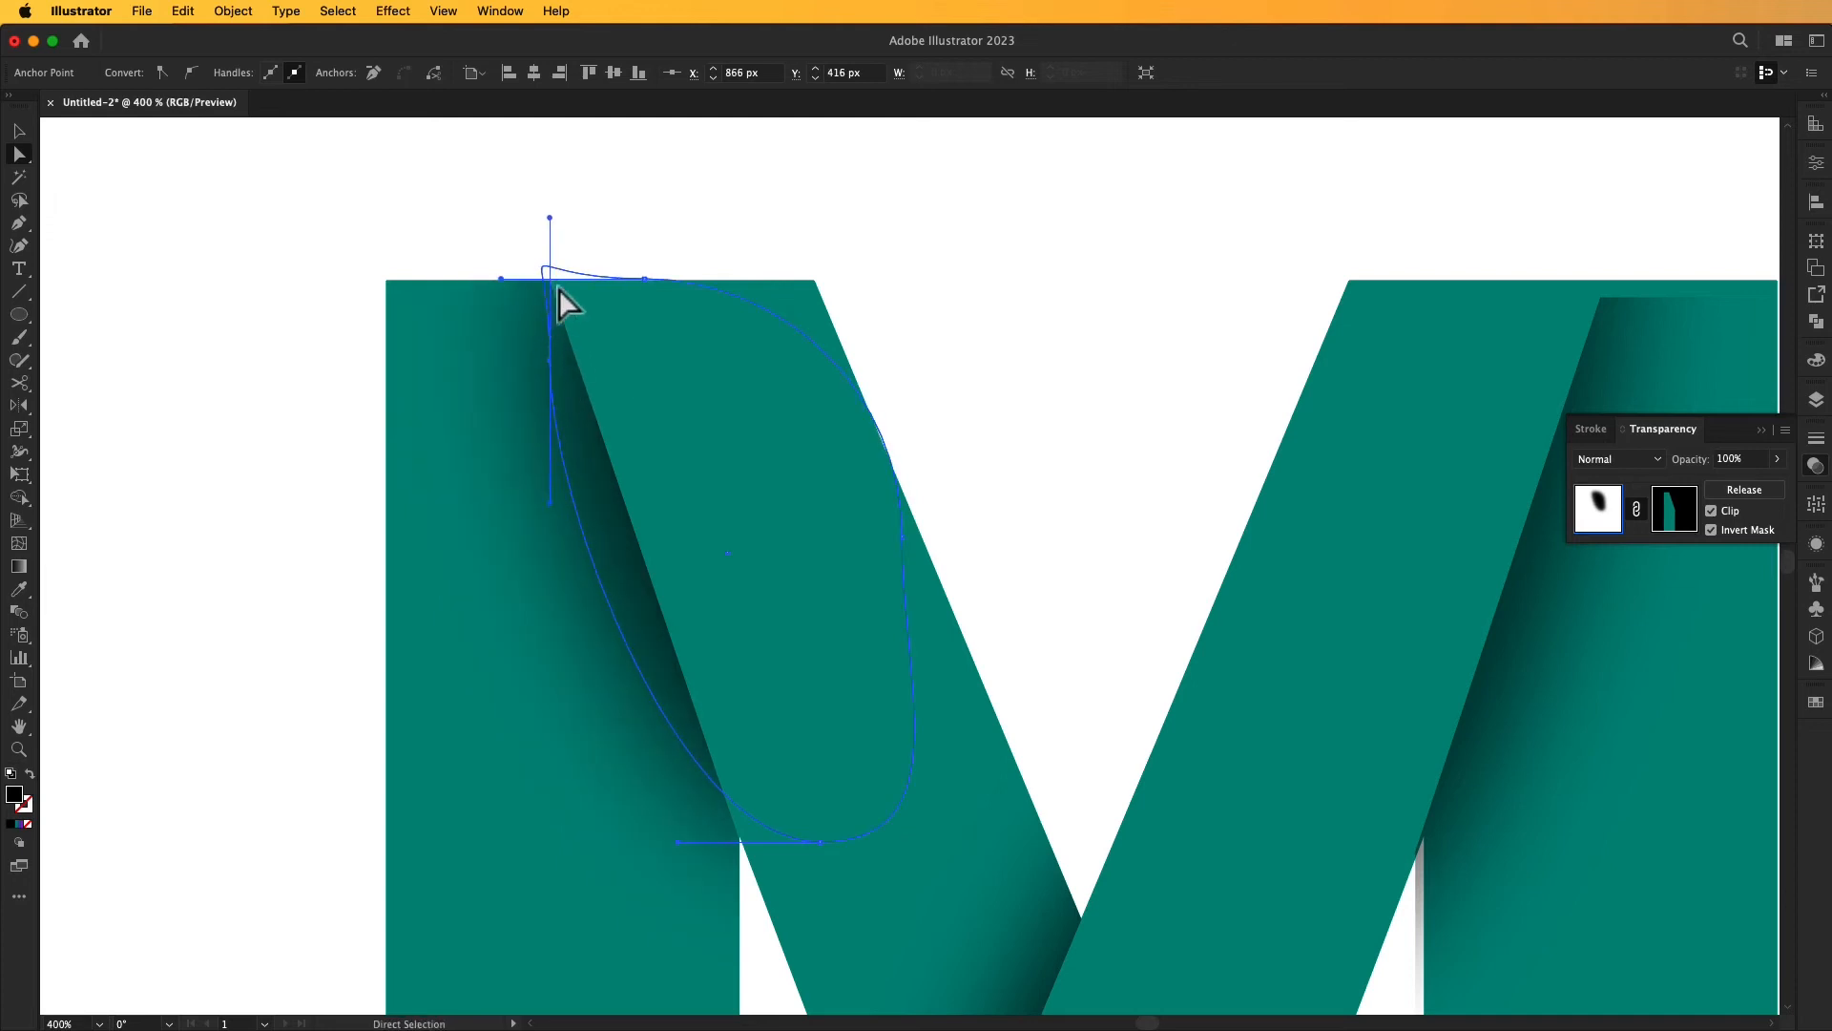
left_click_drag(552, 363, 549, 264)
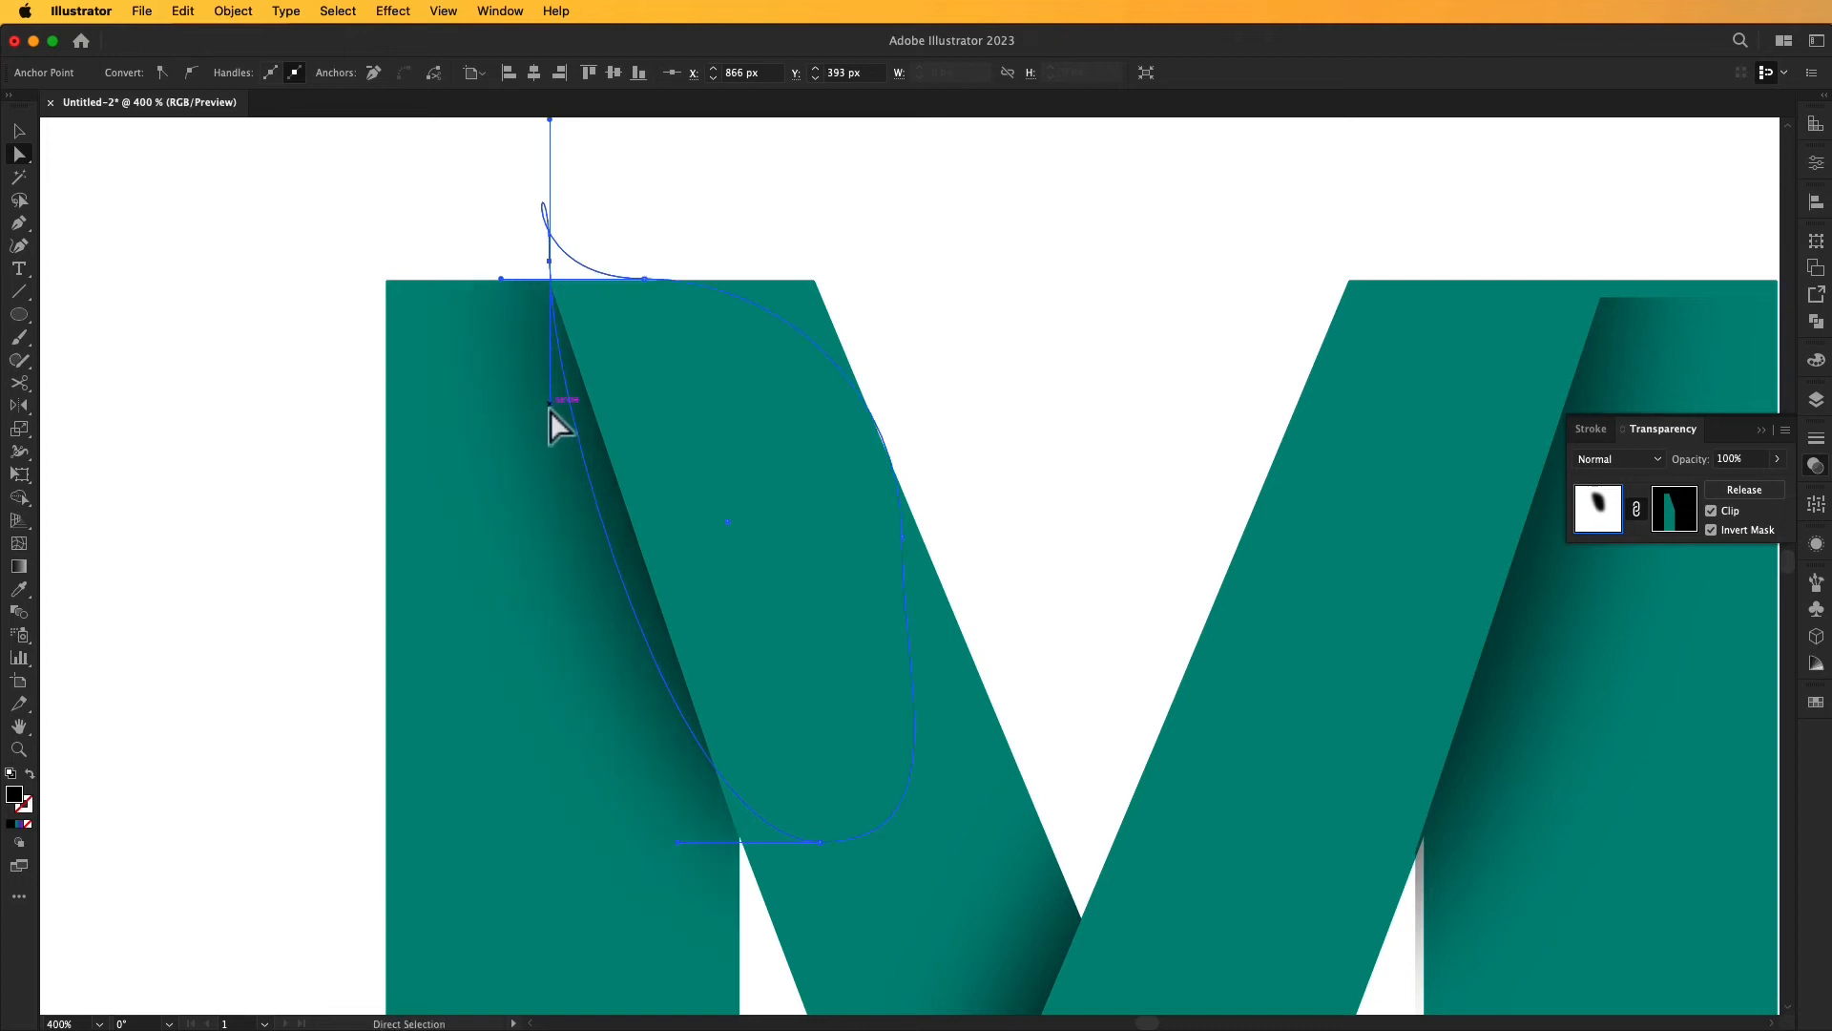
left_click(576, 542)
left_click(551, 316)
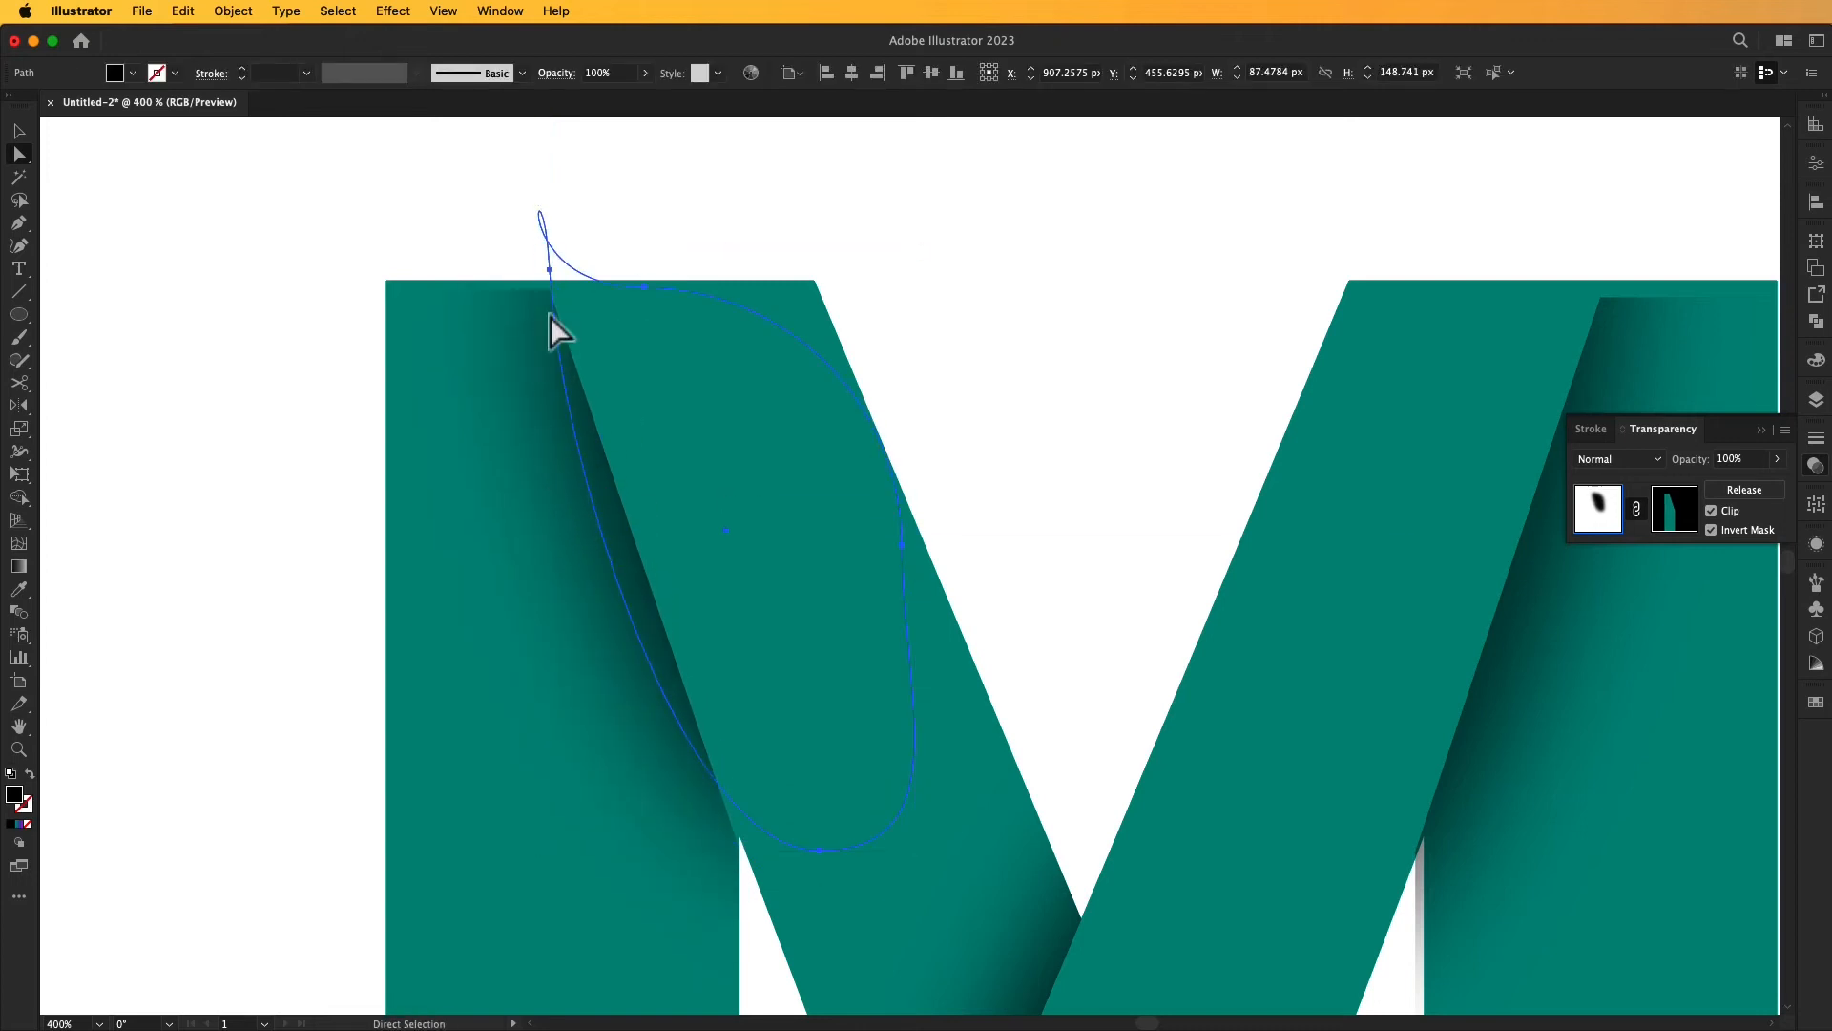
key("Up")
key("Up")
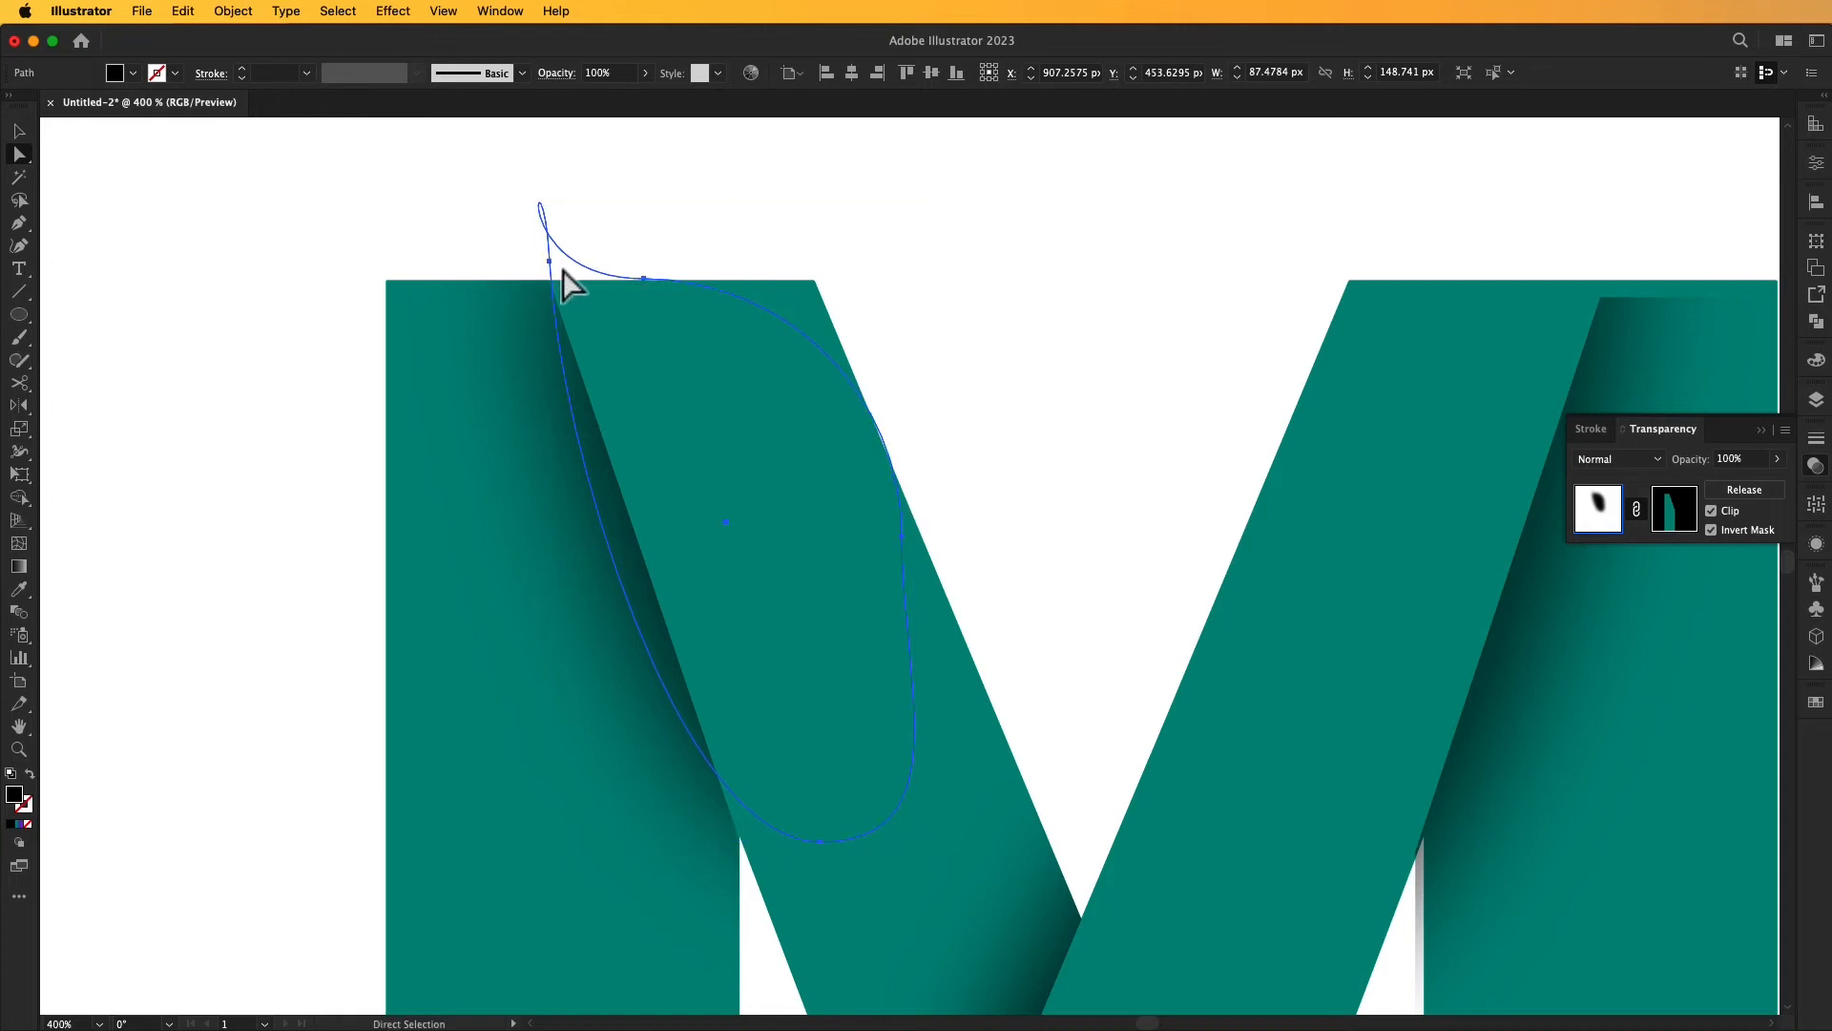
- Adjust the left shadow's upper handle, then move its bottom anchor about 5 px right and 19 px down and tilt that anchor's handle
left_click(550, 264)
left_click_drag(559, 446, 553, 456)
left_click_drag(820, 845, 840, 922)
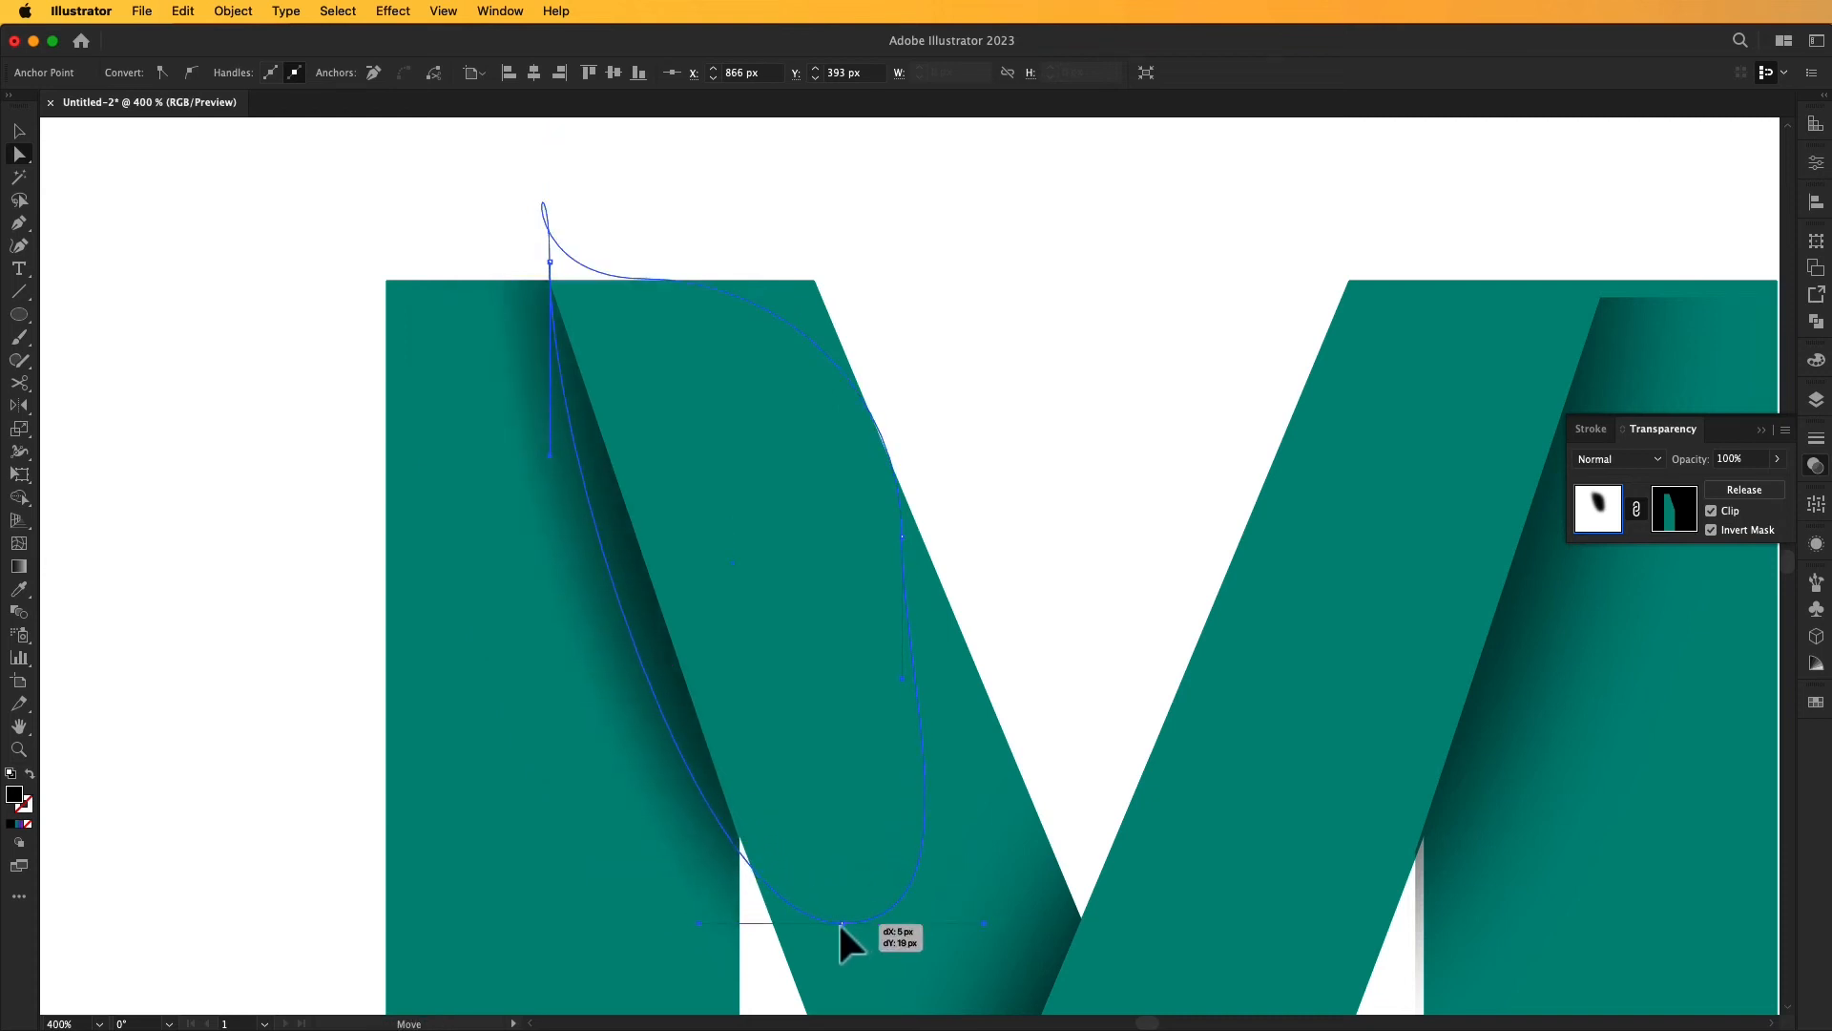
left_click_drag(700, 924, 710, 920)
- Shift the left shadow's top anchor outward to about X 861 px, Y 385 px, and deselect the shape
left_click_drag(555, 251, 542, 259)
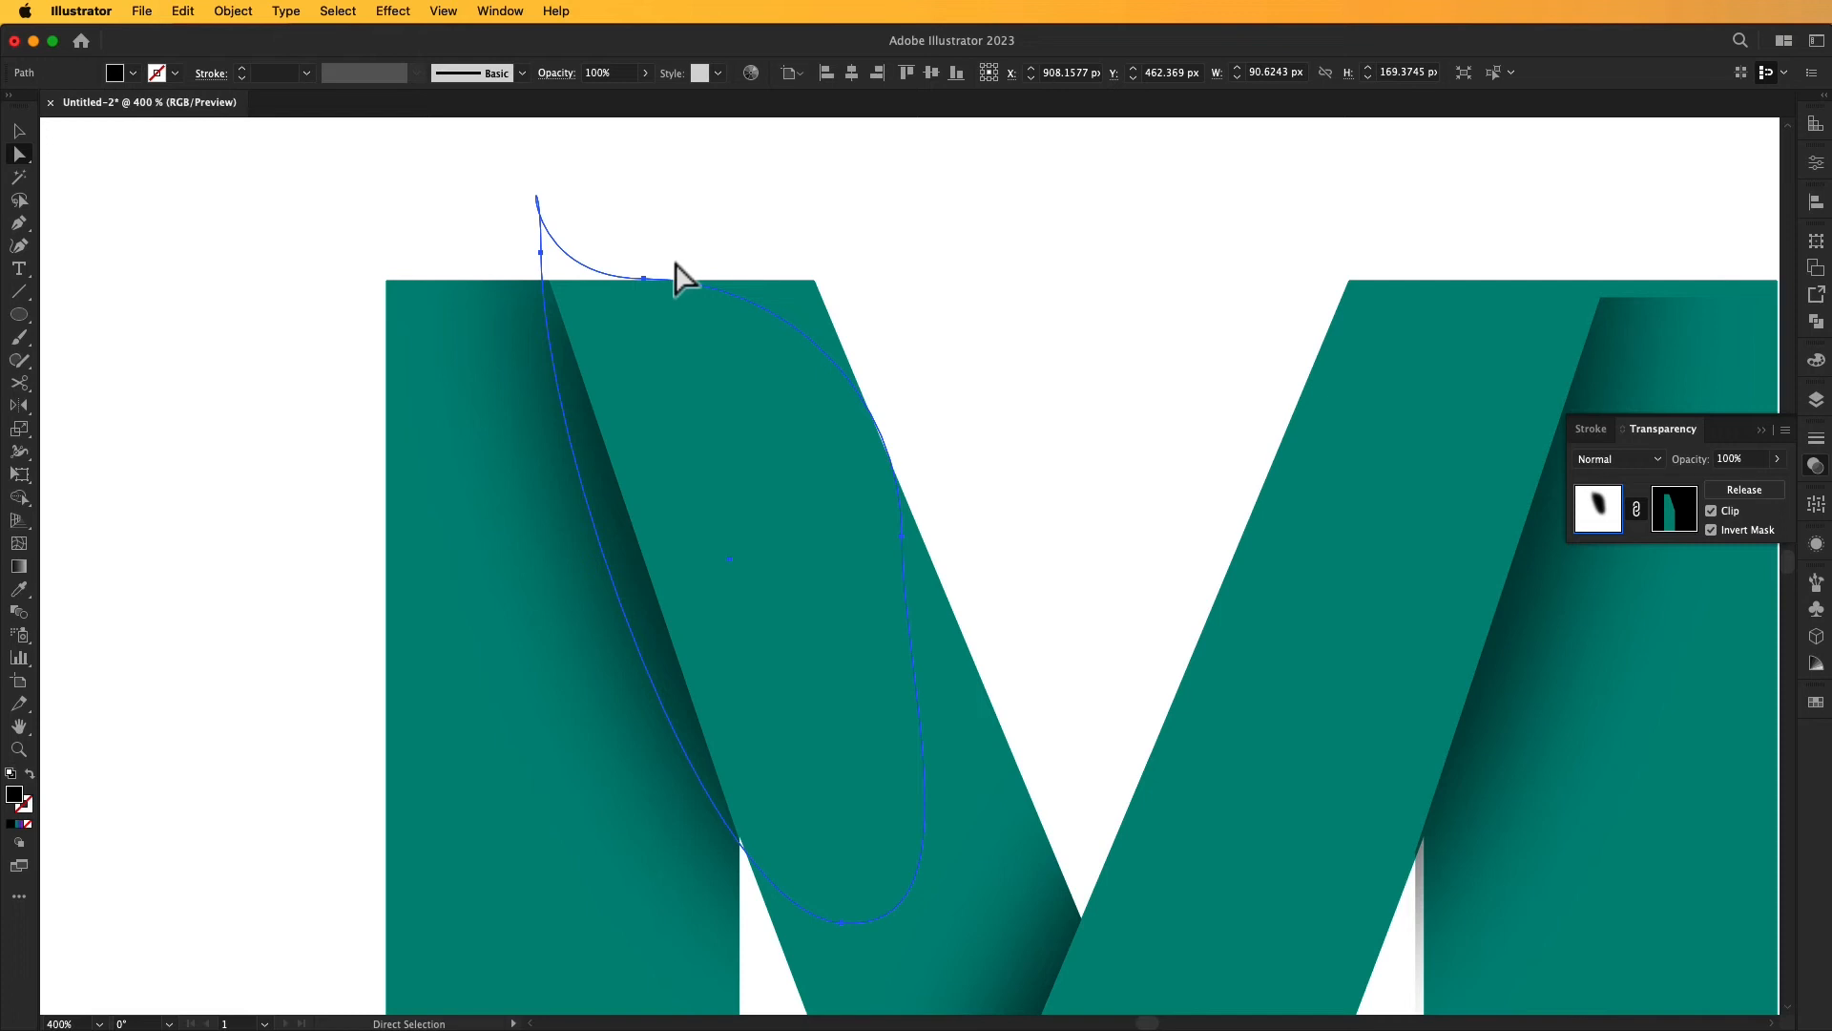
scroll(683, 245, "down", 1)
left_click_drag(546, 210, 614, 227)
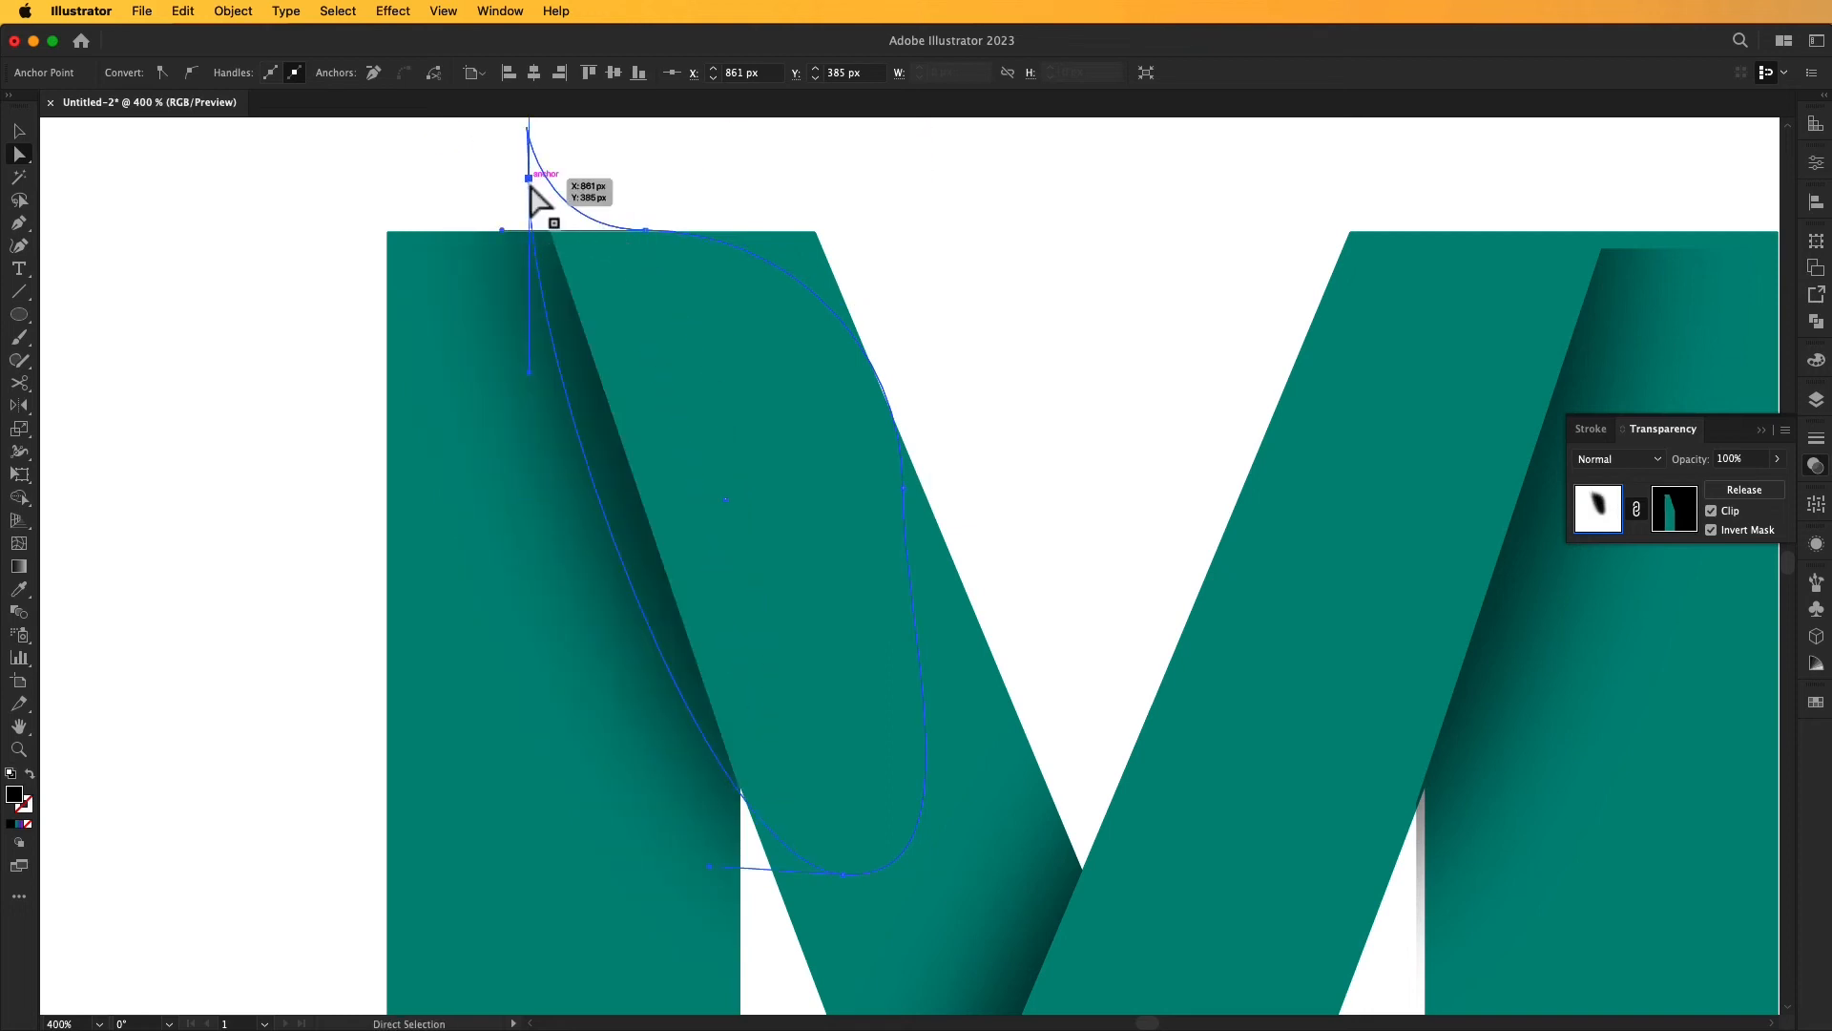
left_click(656, 194)
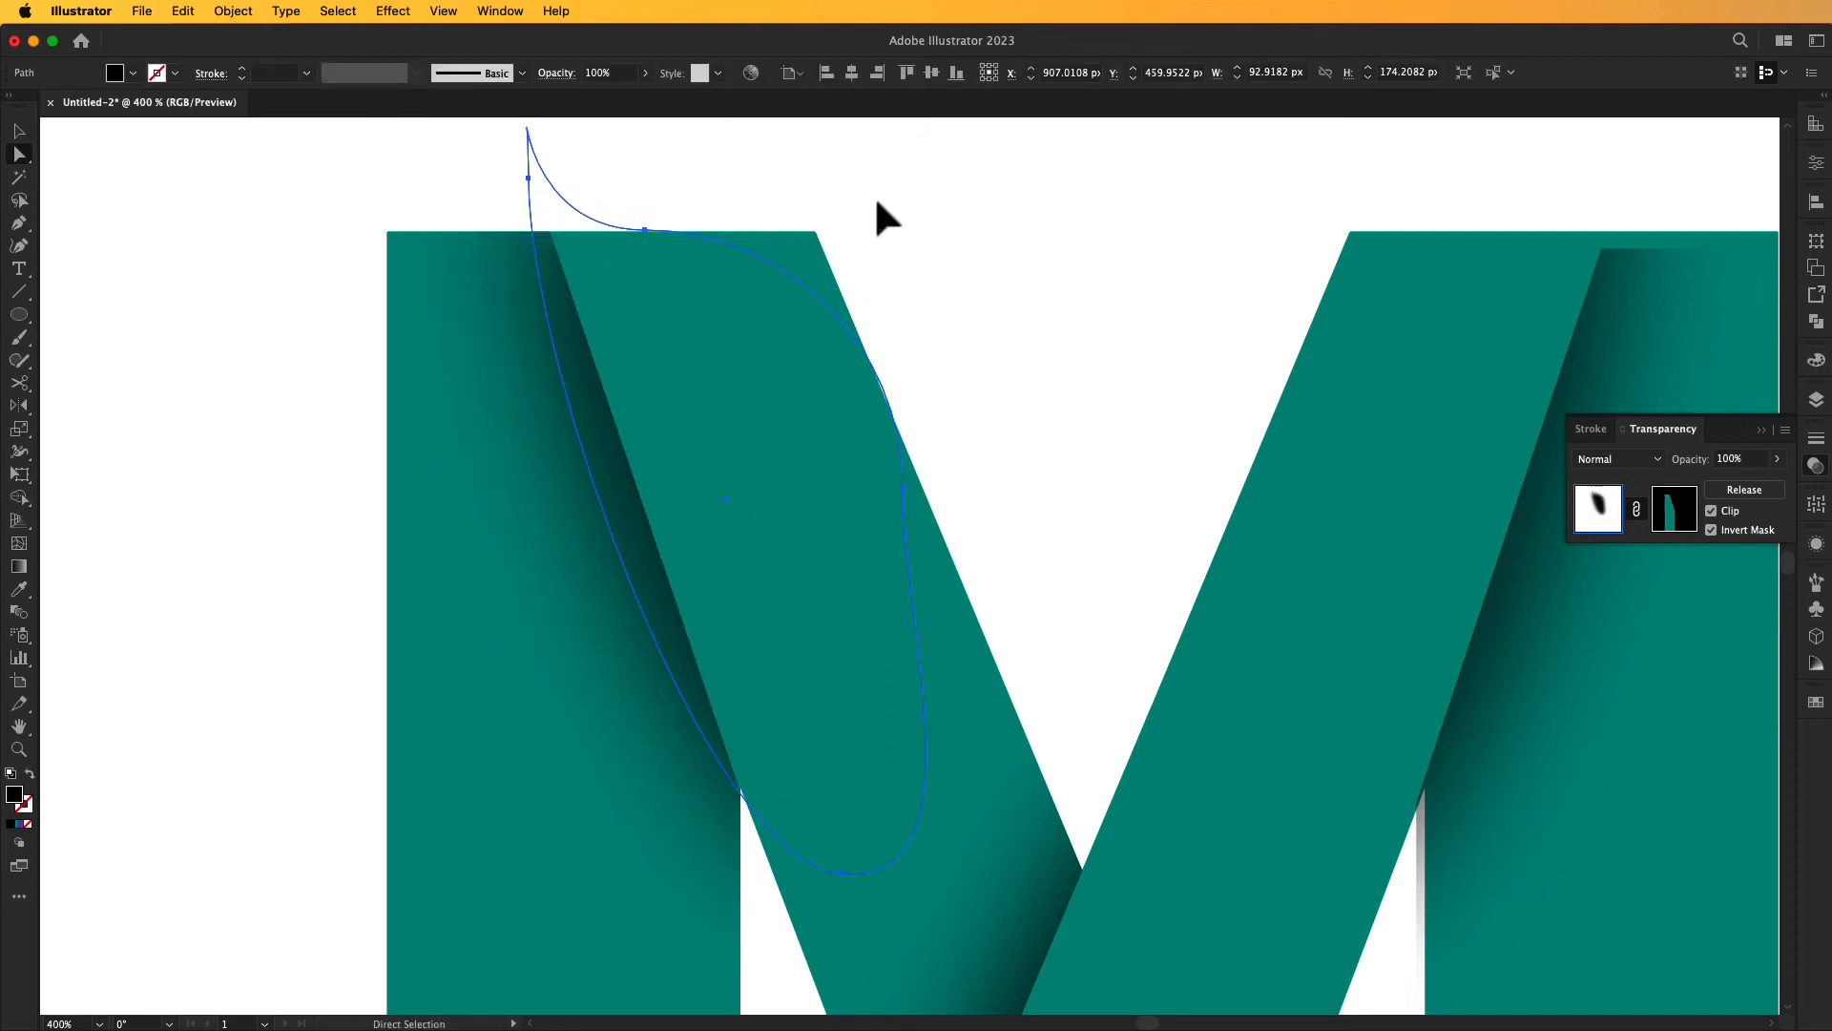
key("v")
key("super+0")
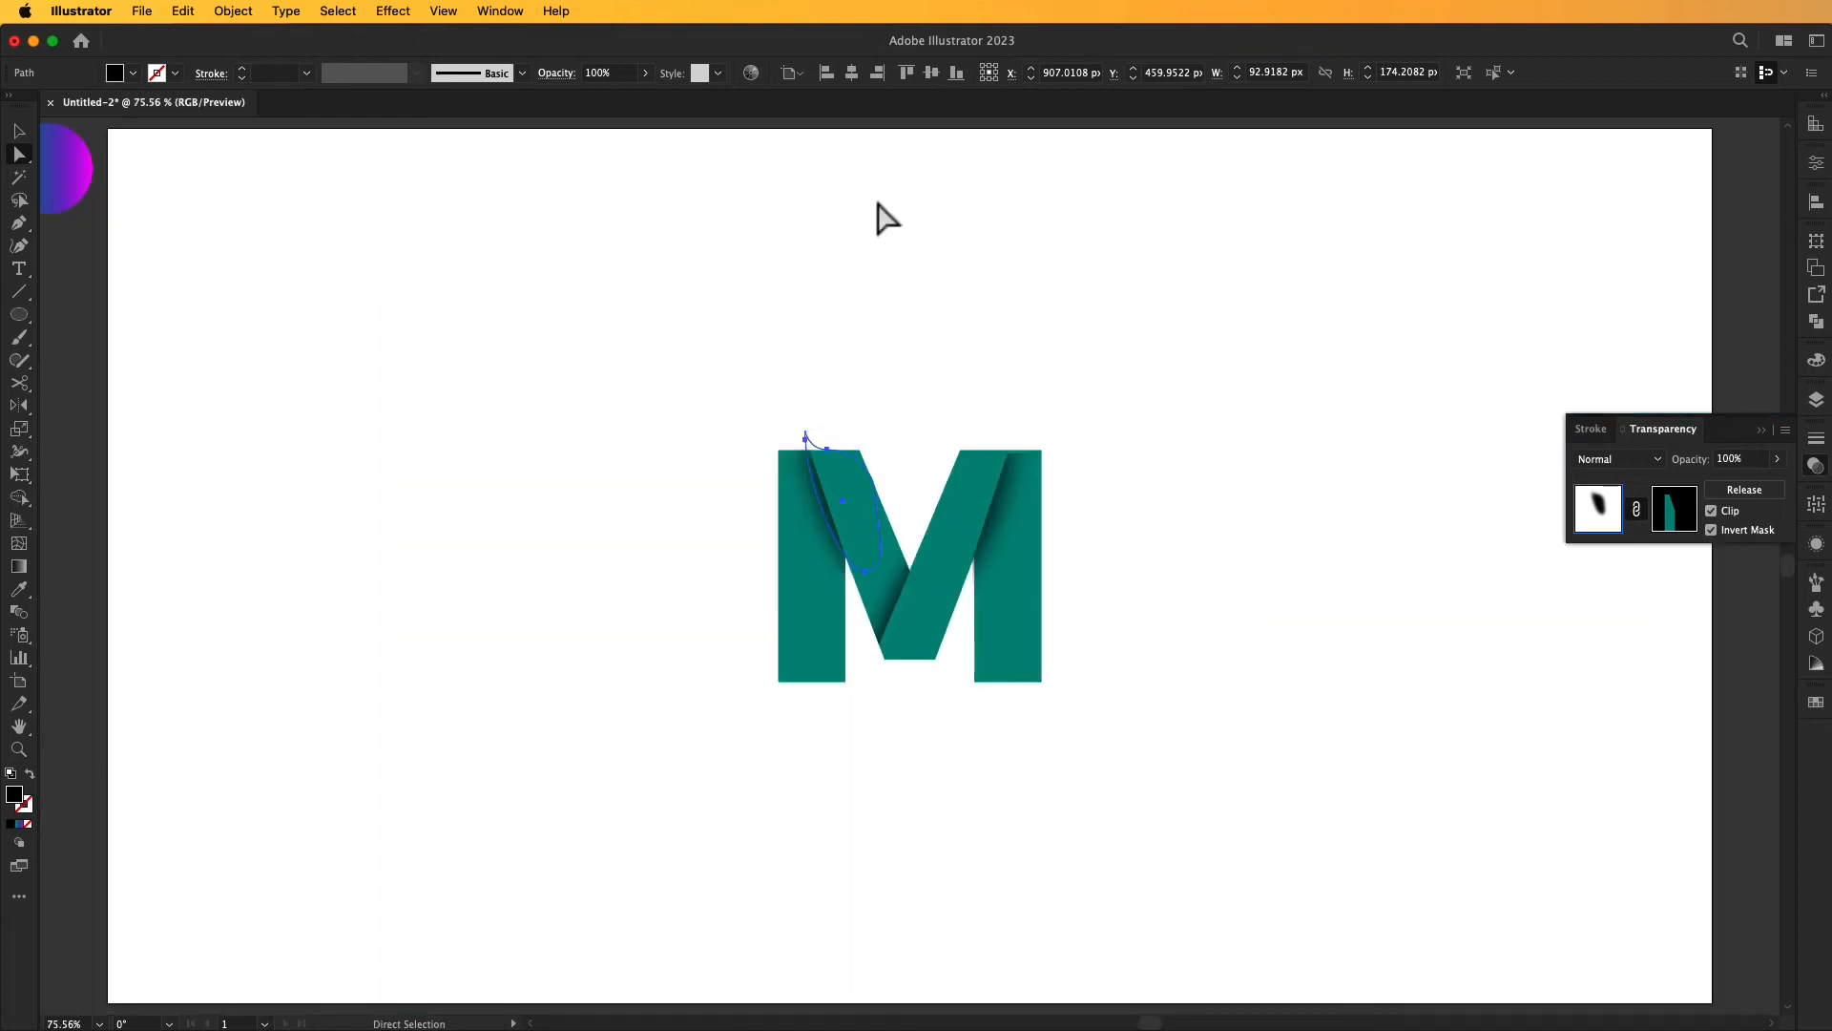
left_click(1185, 452)
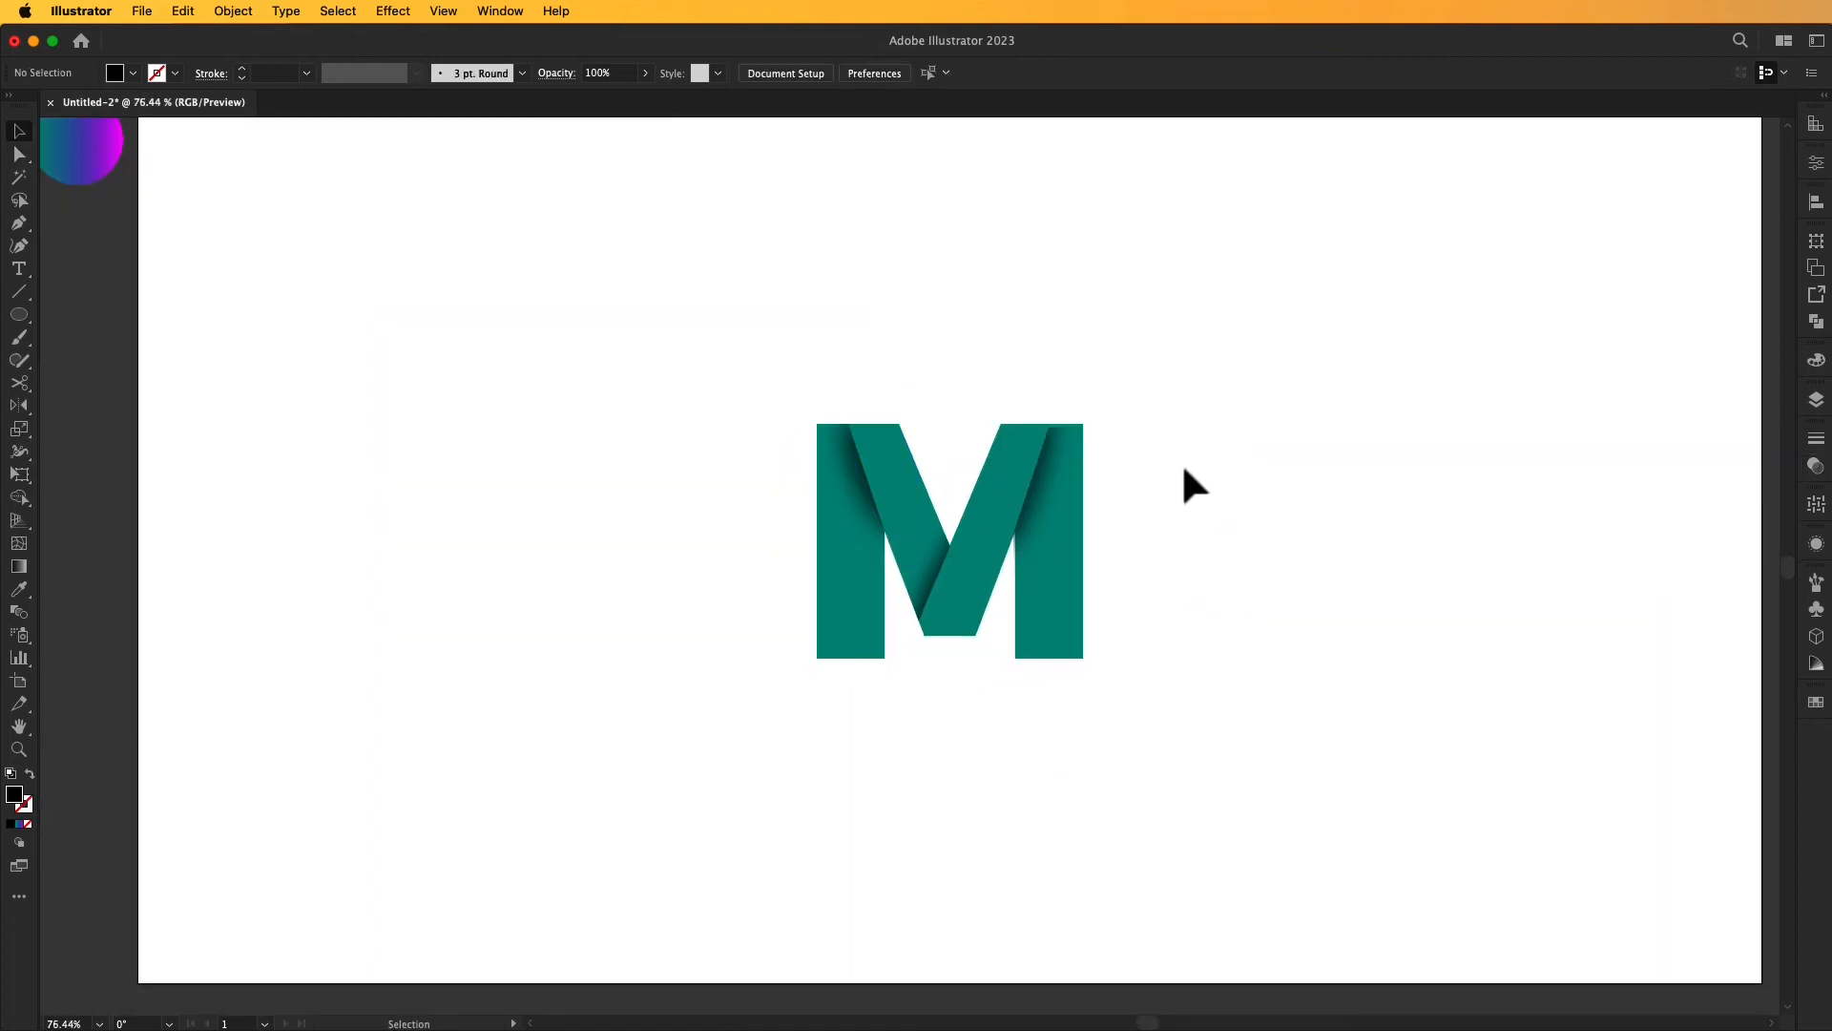
- Try to move the right stem's masked shadow up and to the right past the stem's top edge
key("z")
left_click(969, 557)
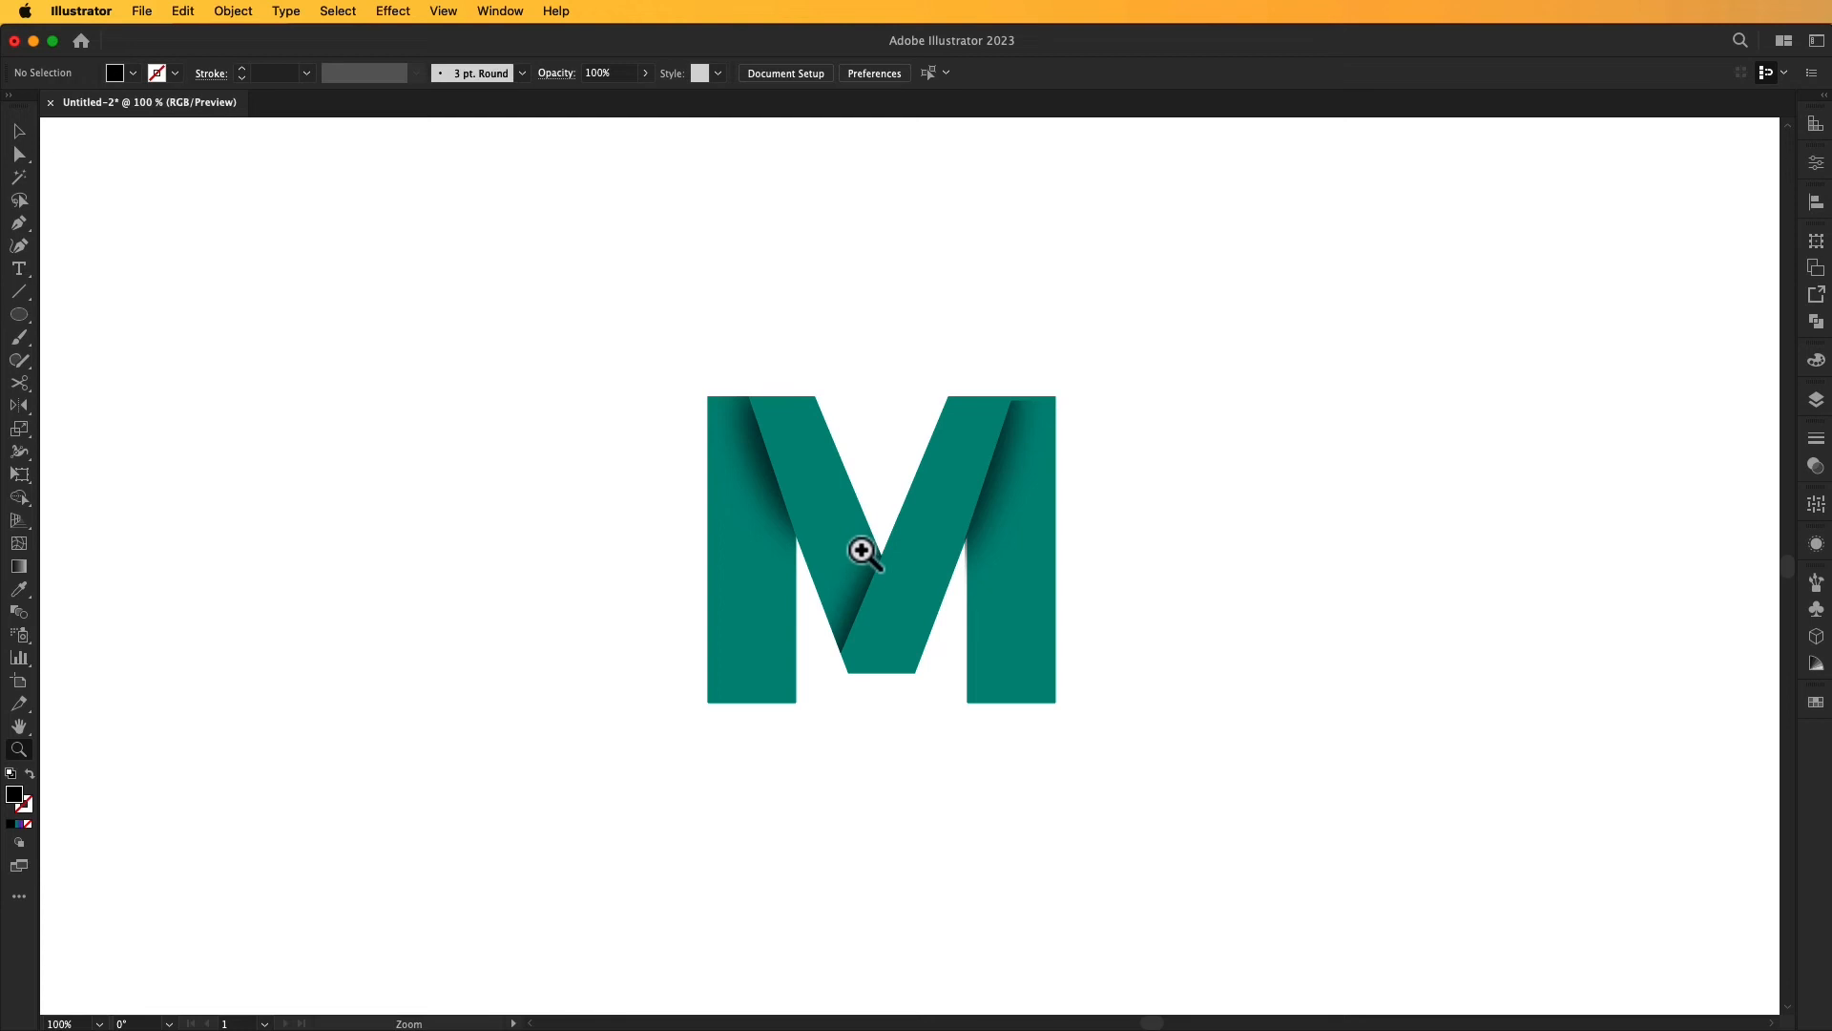
left_click(864, 554)
left_click(1088, 458)
left_click(963, 482)
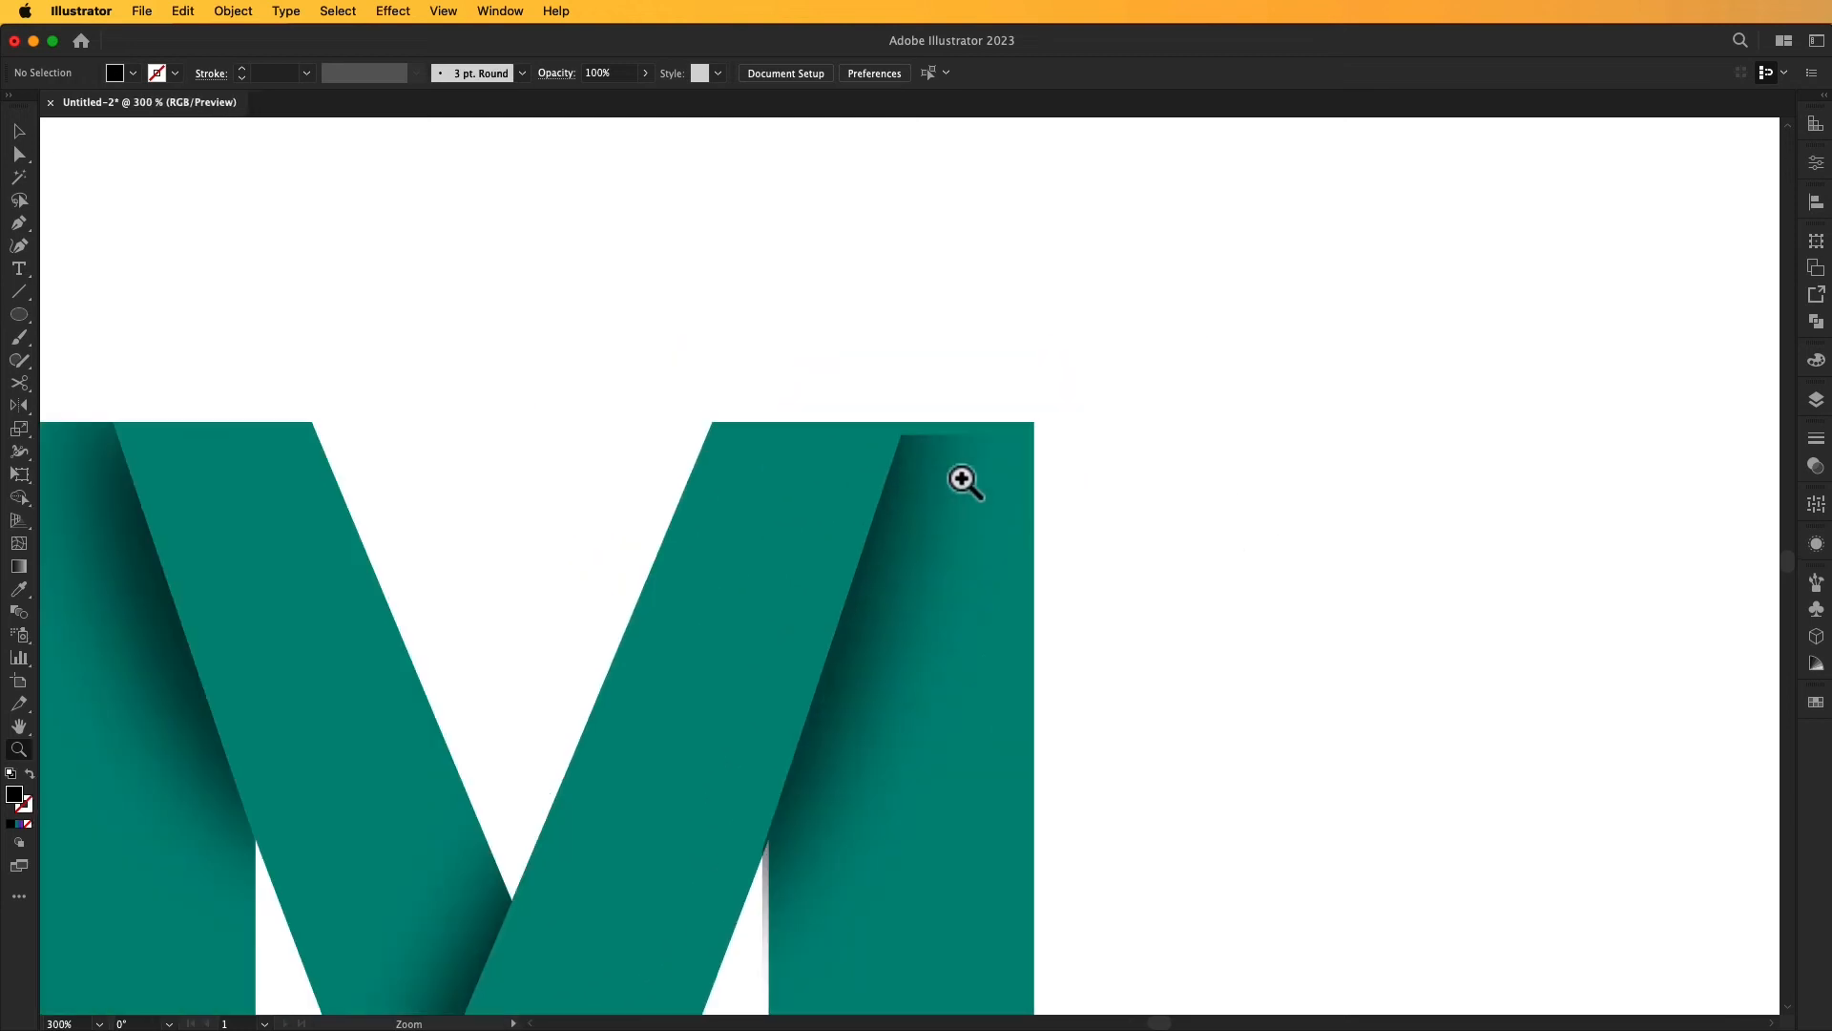
left_click_drag(850, 585, 1028, 484)
key("v")
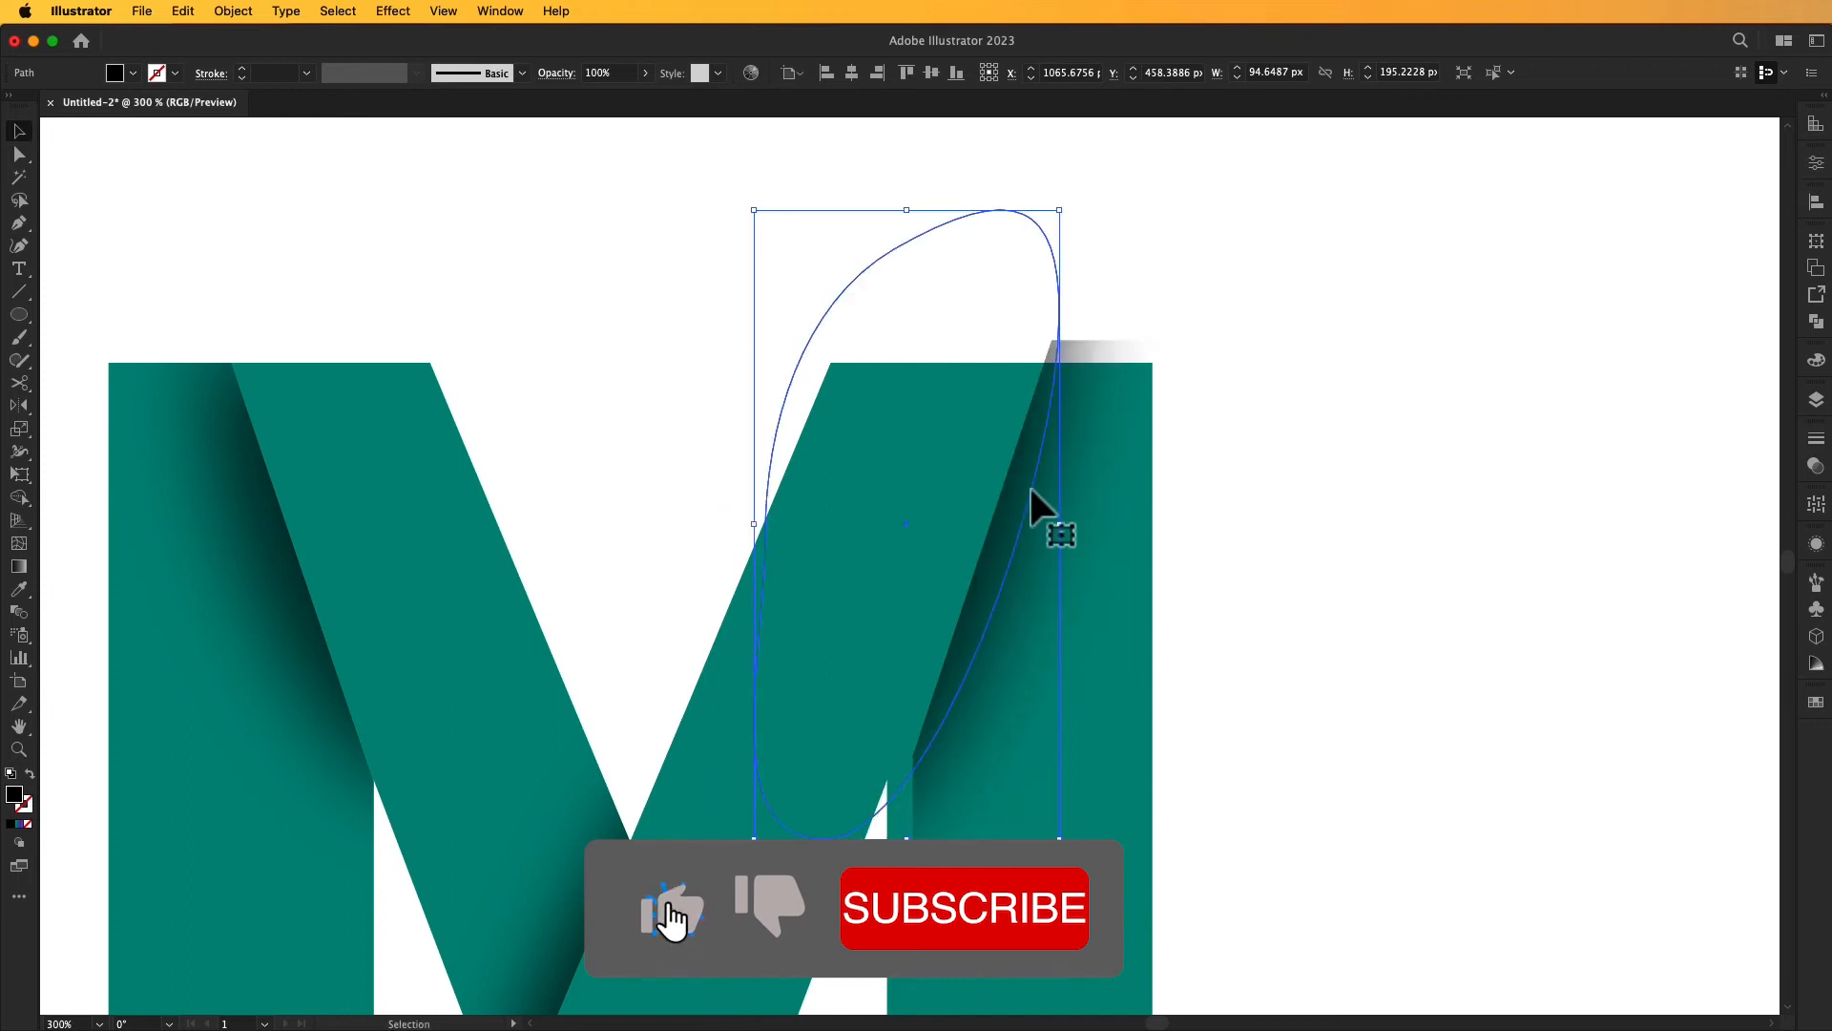
key("cmd+z")
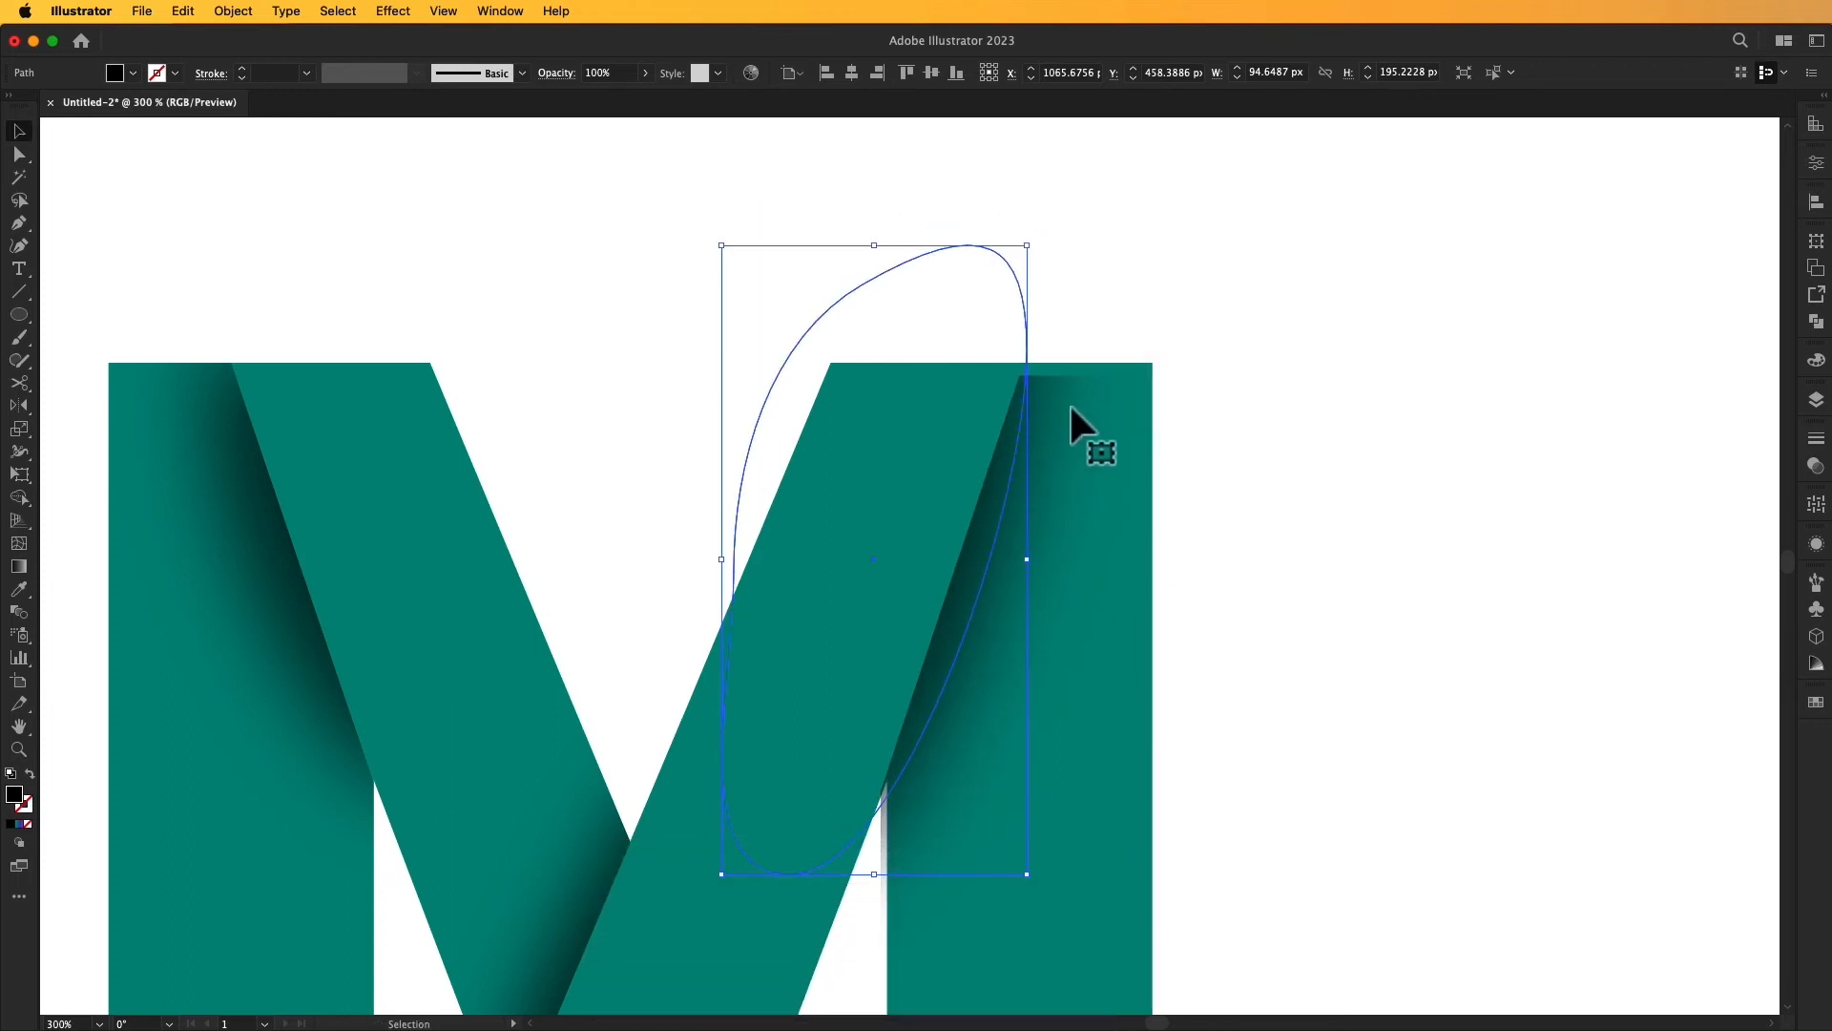
key("a")
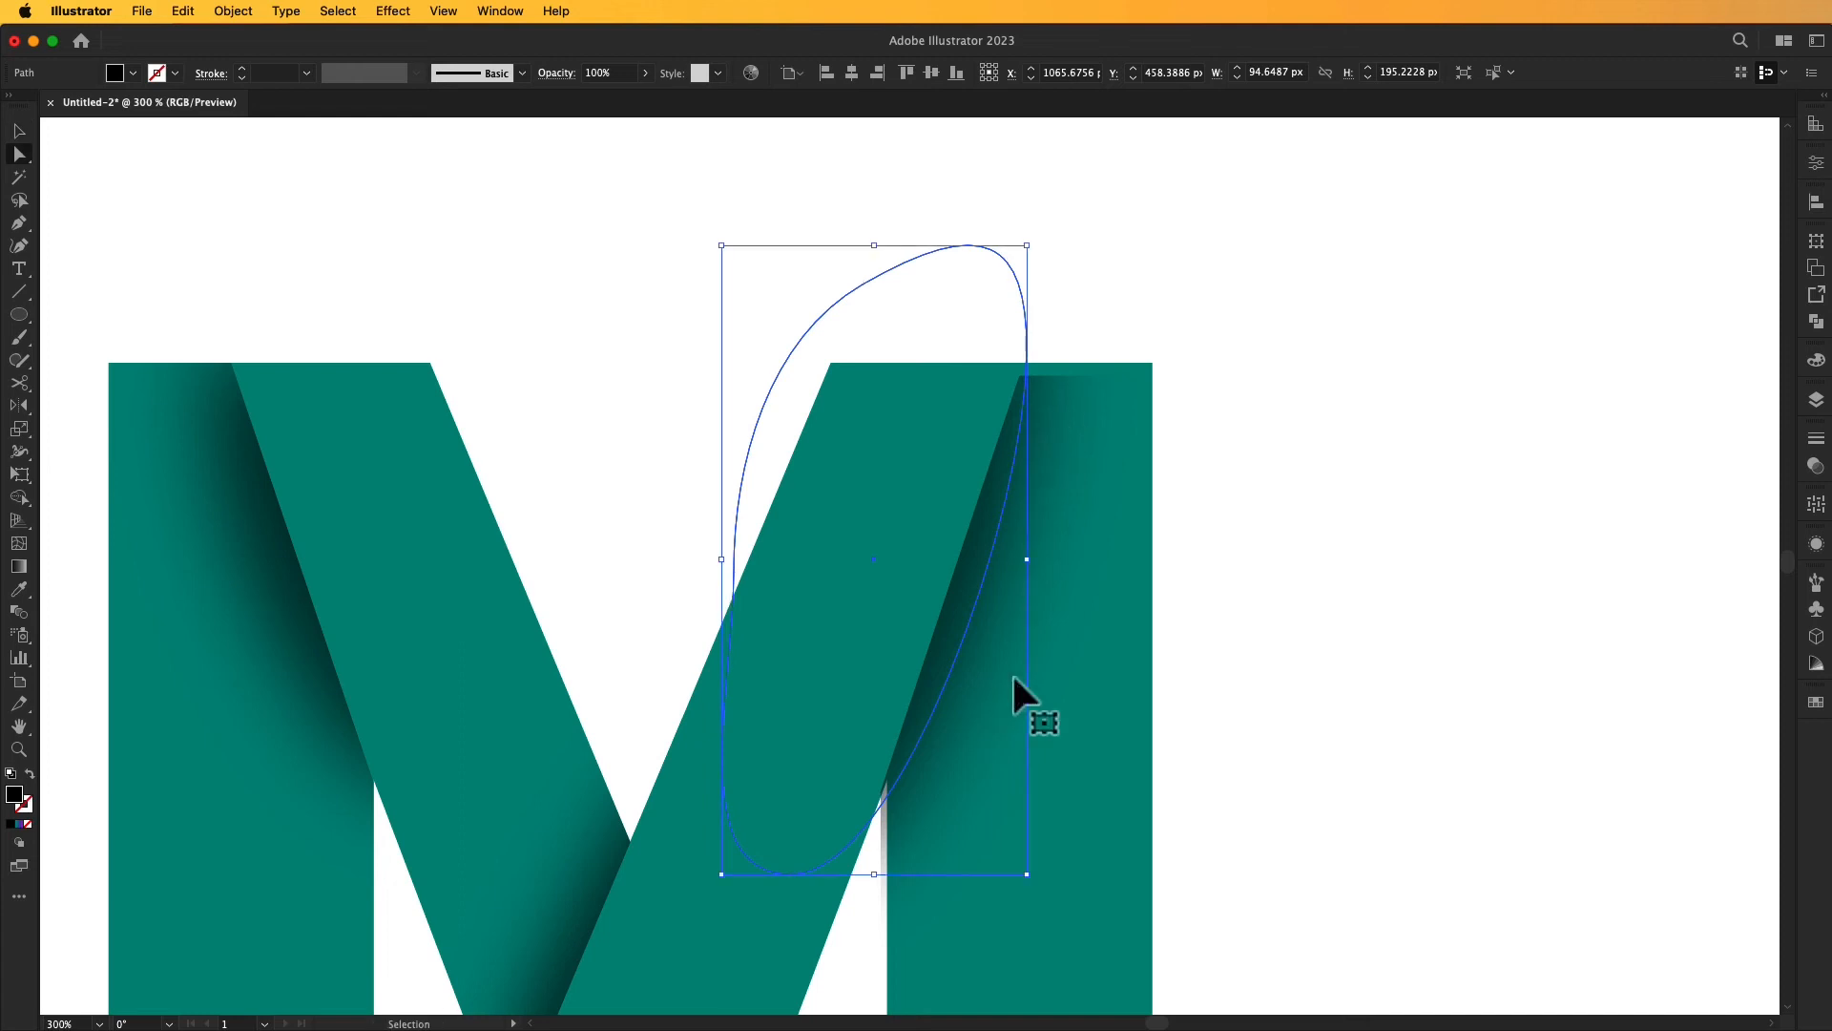
- Reposition the right stem's shadow at about X 1067.7 px, Y 454.4 px so it reaches the stem's top edge
key("super+z")
key("super+z")
key("super+z")
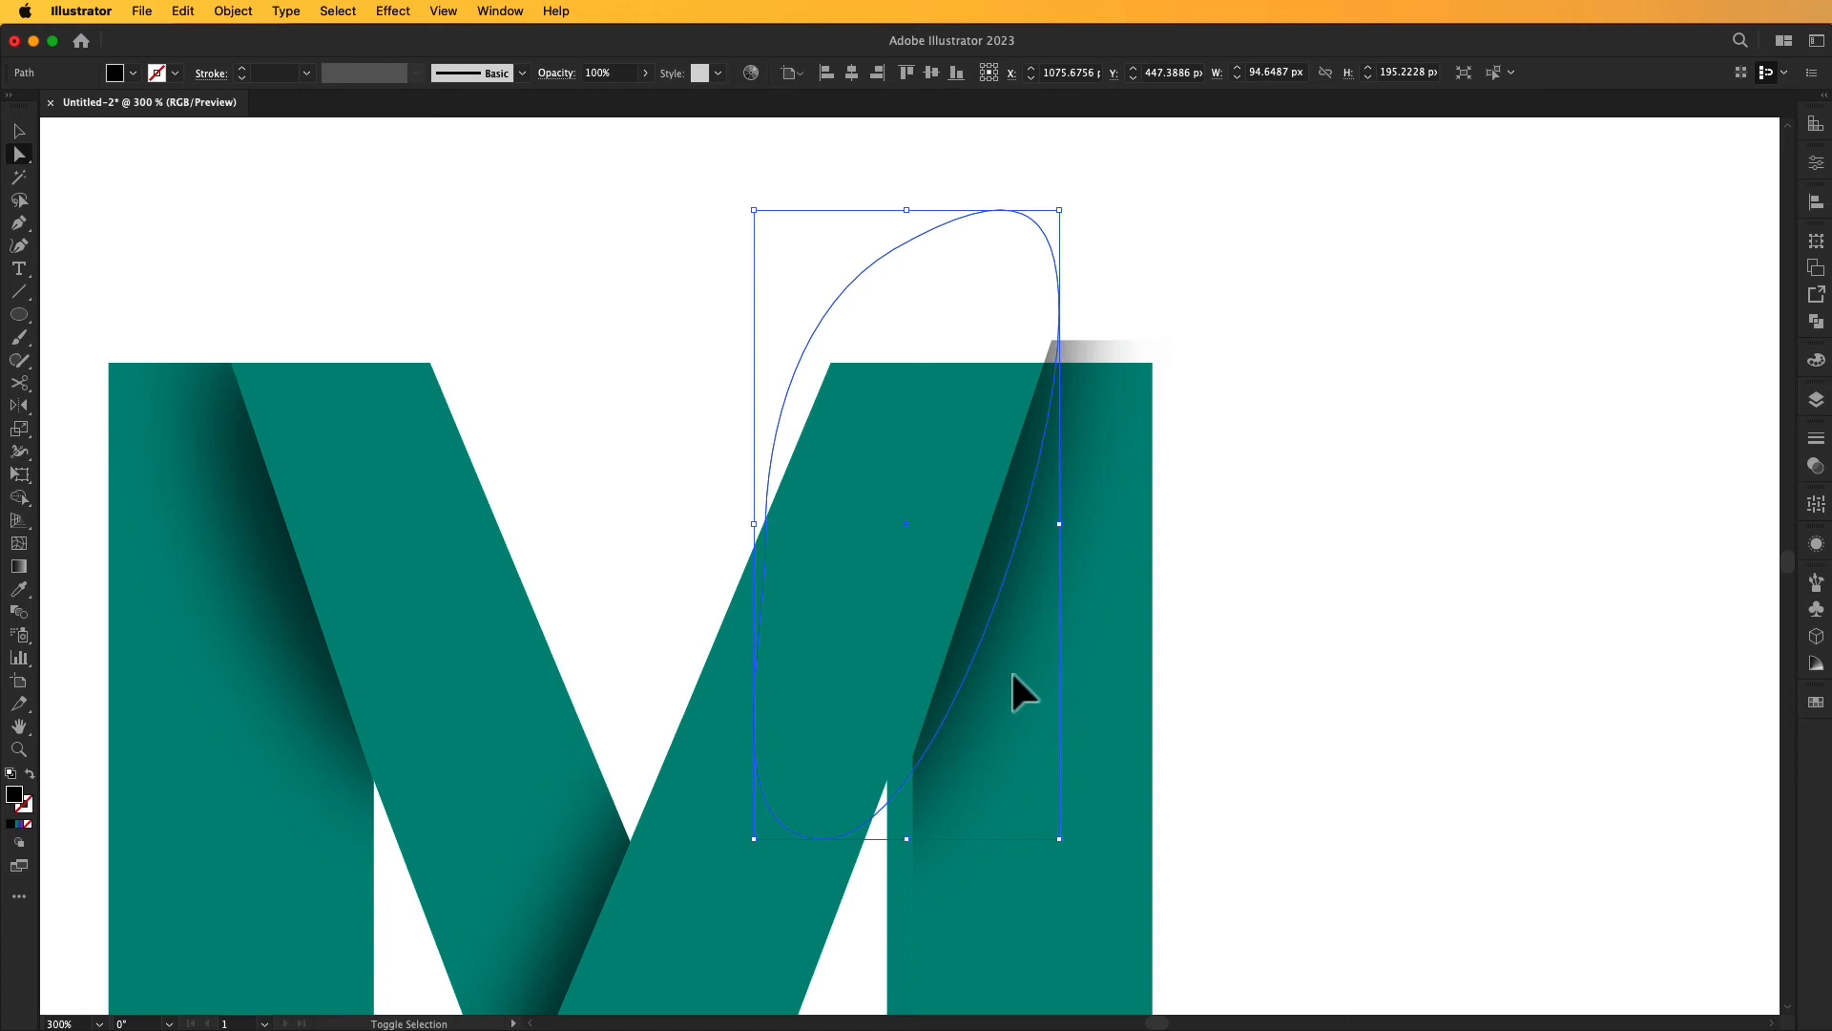
key("a")
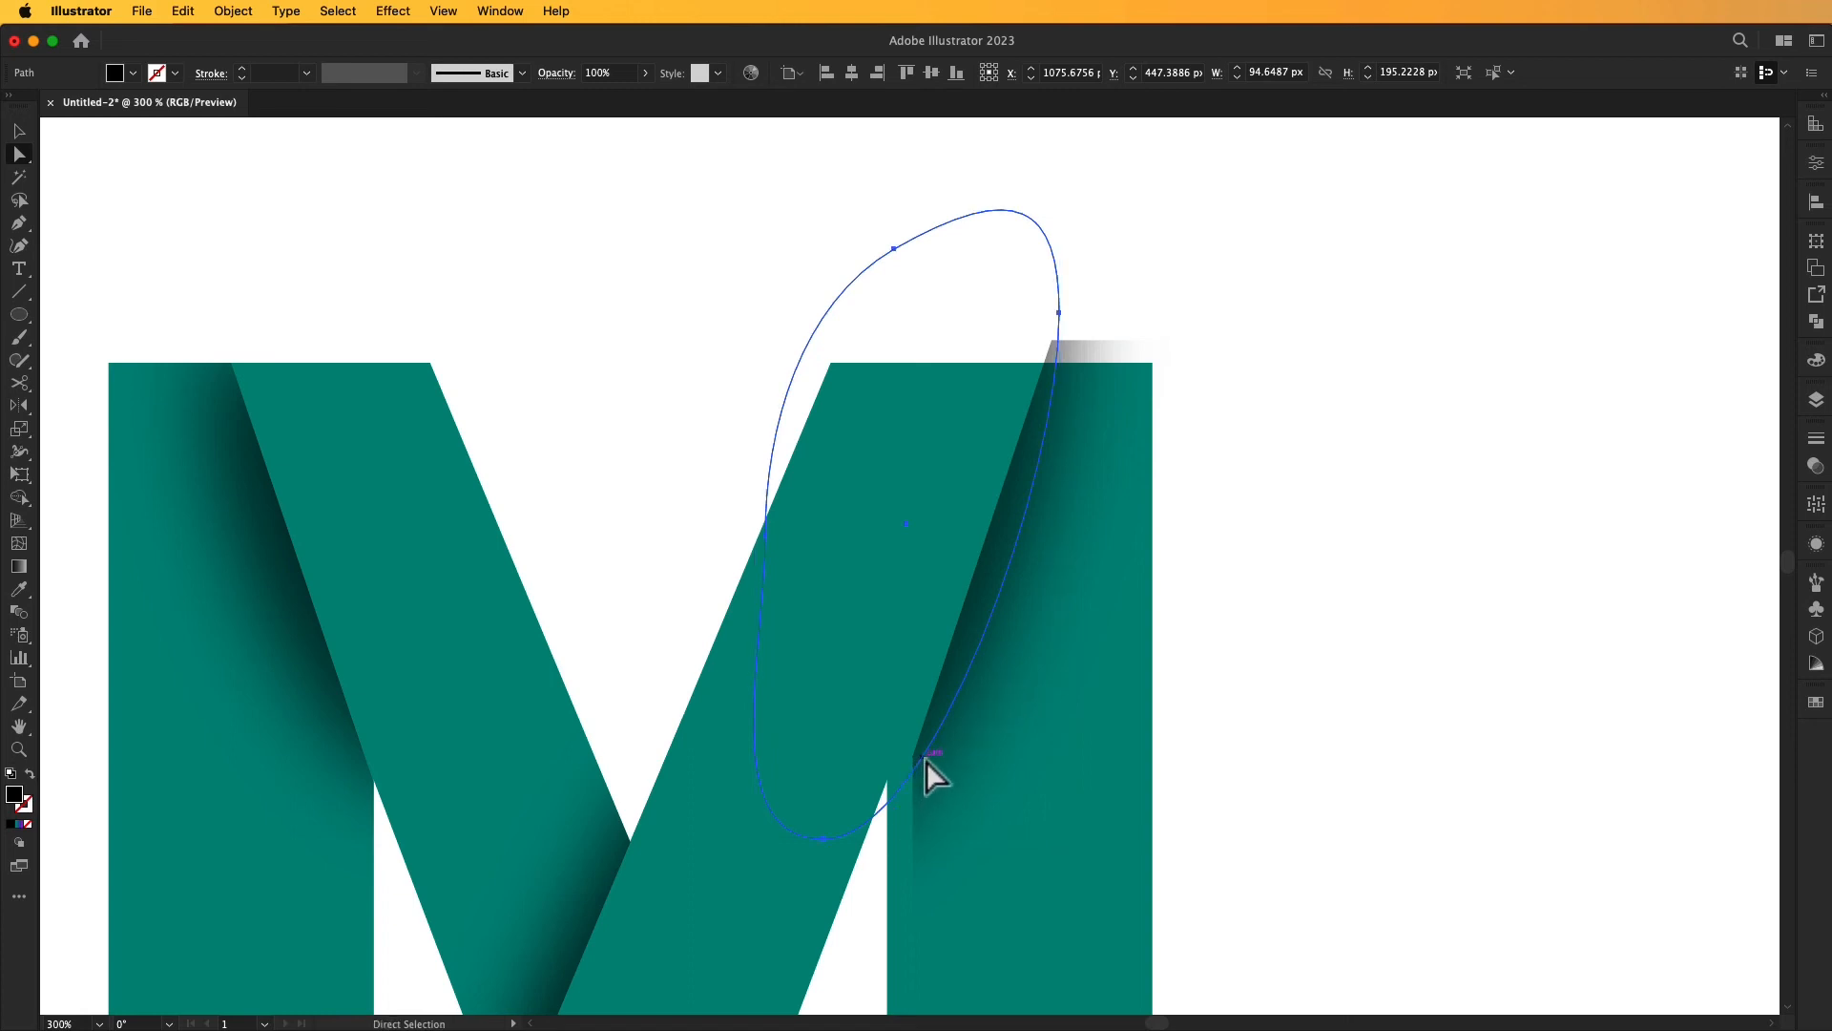
mouse_move(1000, 603)
left_mouse_down()
mouse_move(972, 621)
mouse_move(994, 612)
left_mouse_up()
left_click_drag(798, 864, 784, 891)
key("ctrl+z")
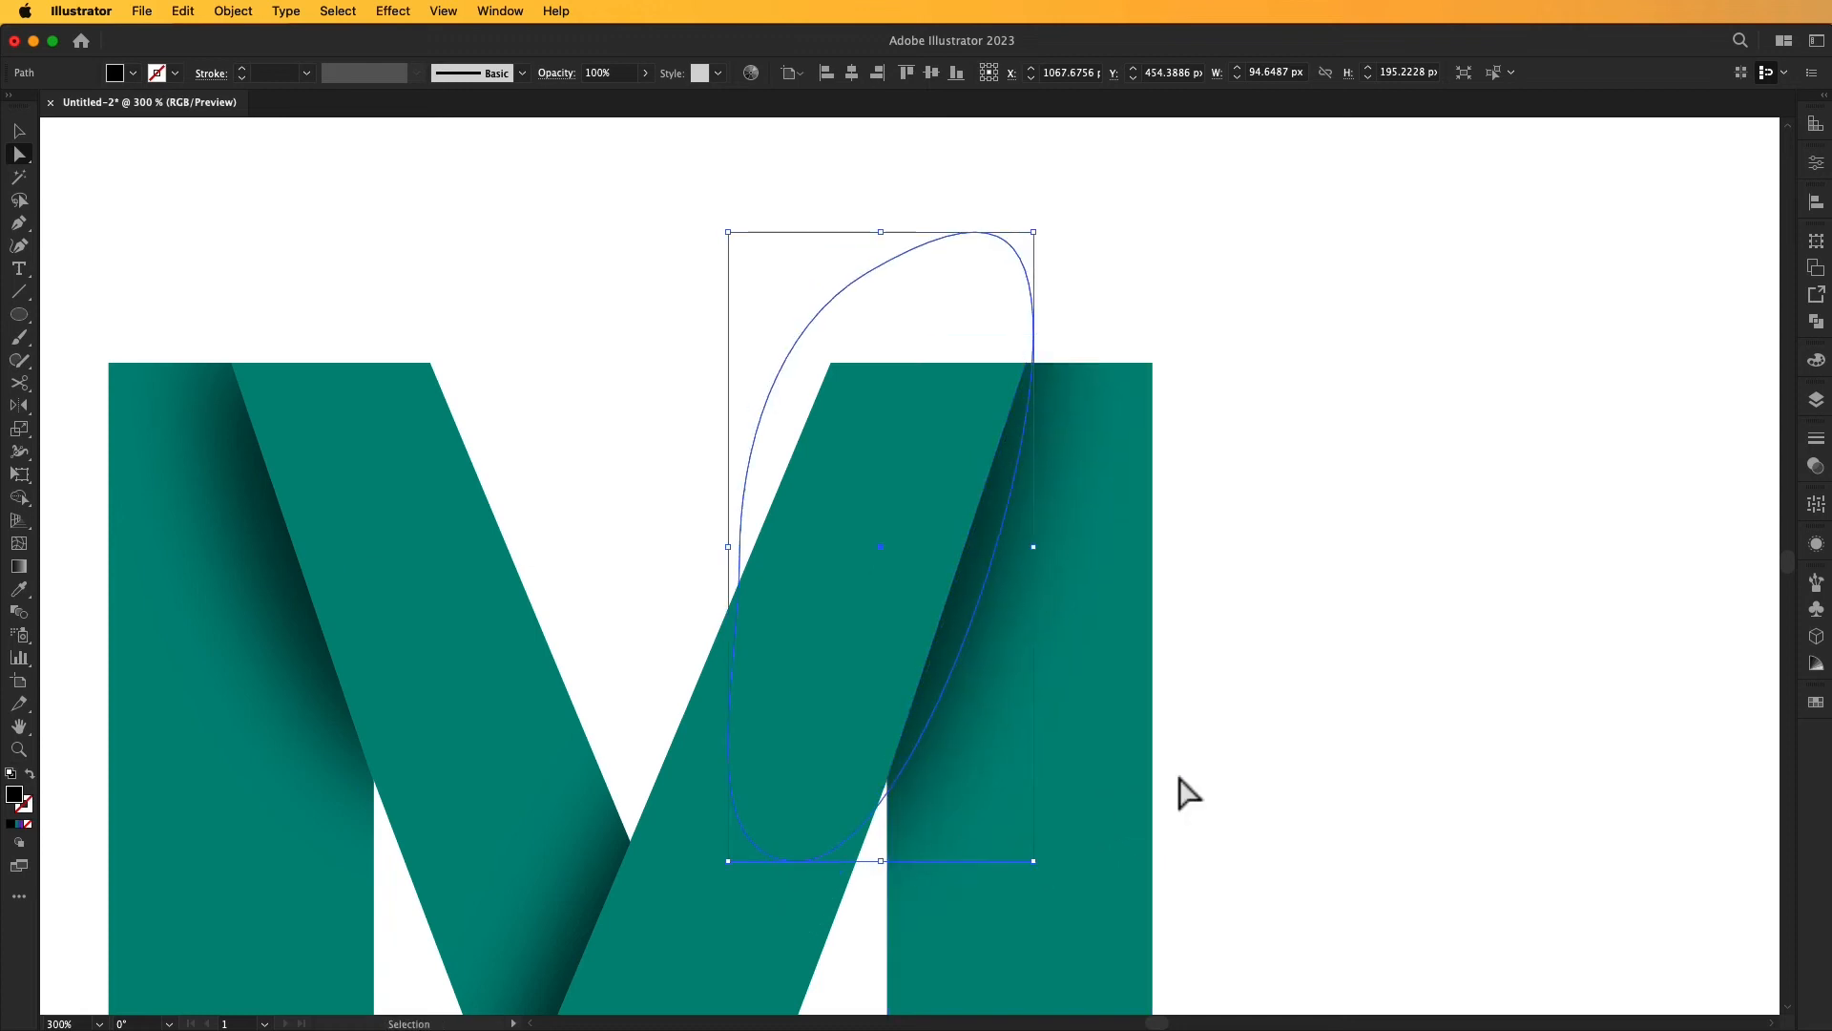
- Move the right shadow's bottom anchor 10 px left and 15 px down, raise its right anchor to about Y 375 px, and deselect it
left_click_drag(1215, 777, 1354, 478)
left_click_drag(929, 550, 903, 605)
key("ctrl+z")
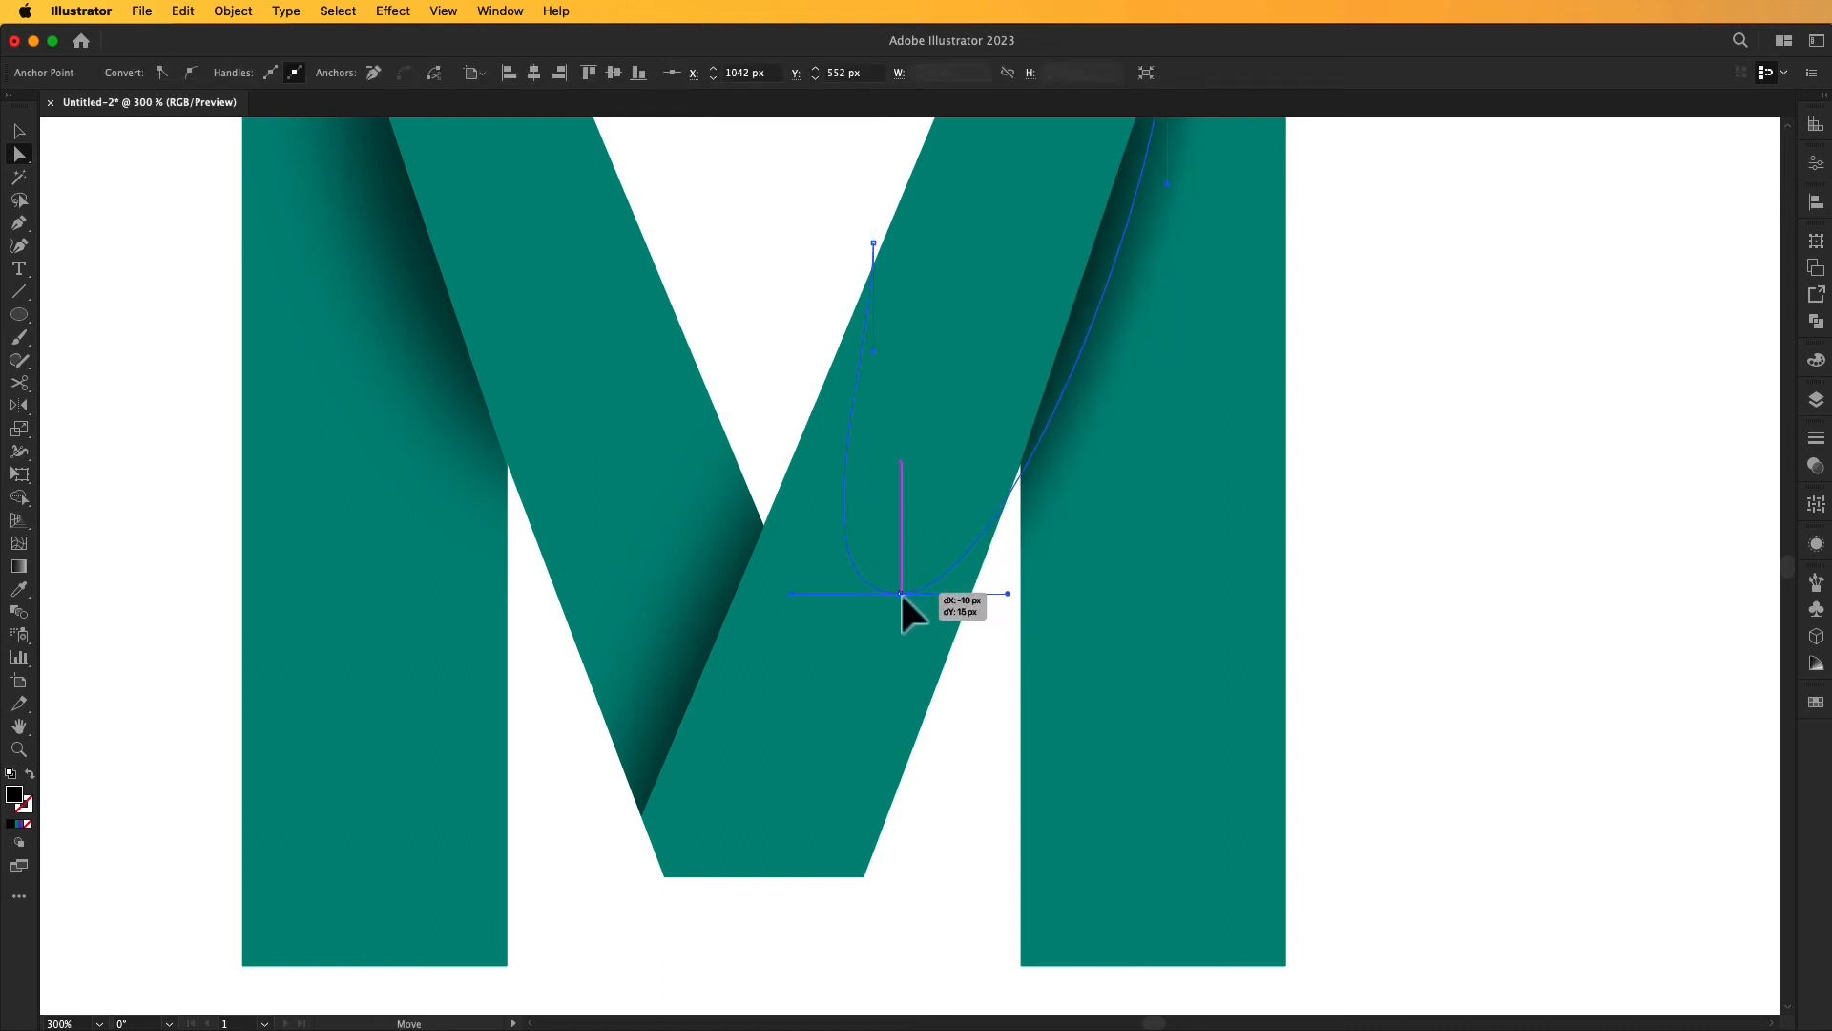
left_click_drag(1333, 327, 1281, 658)
left_click_drag(1110, 365, 1118, 319)
key("v")
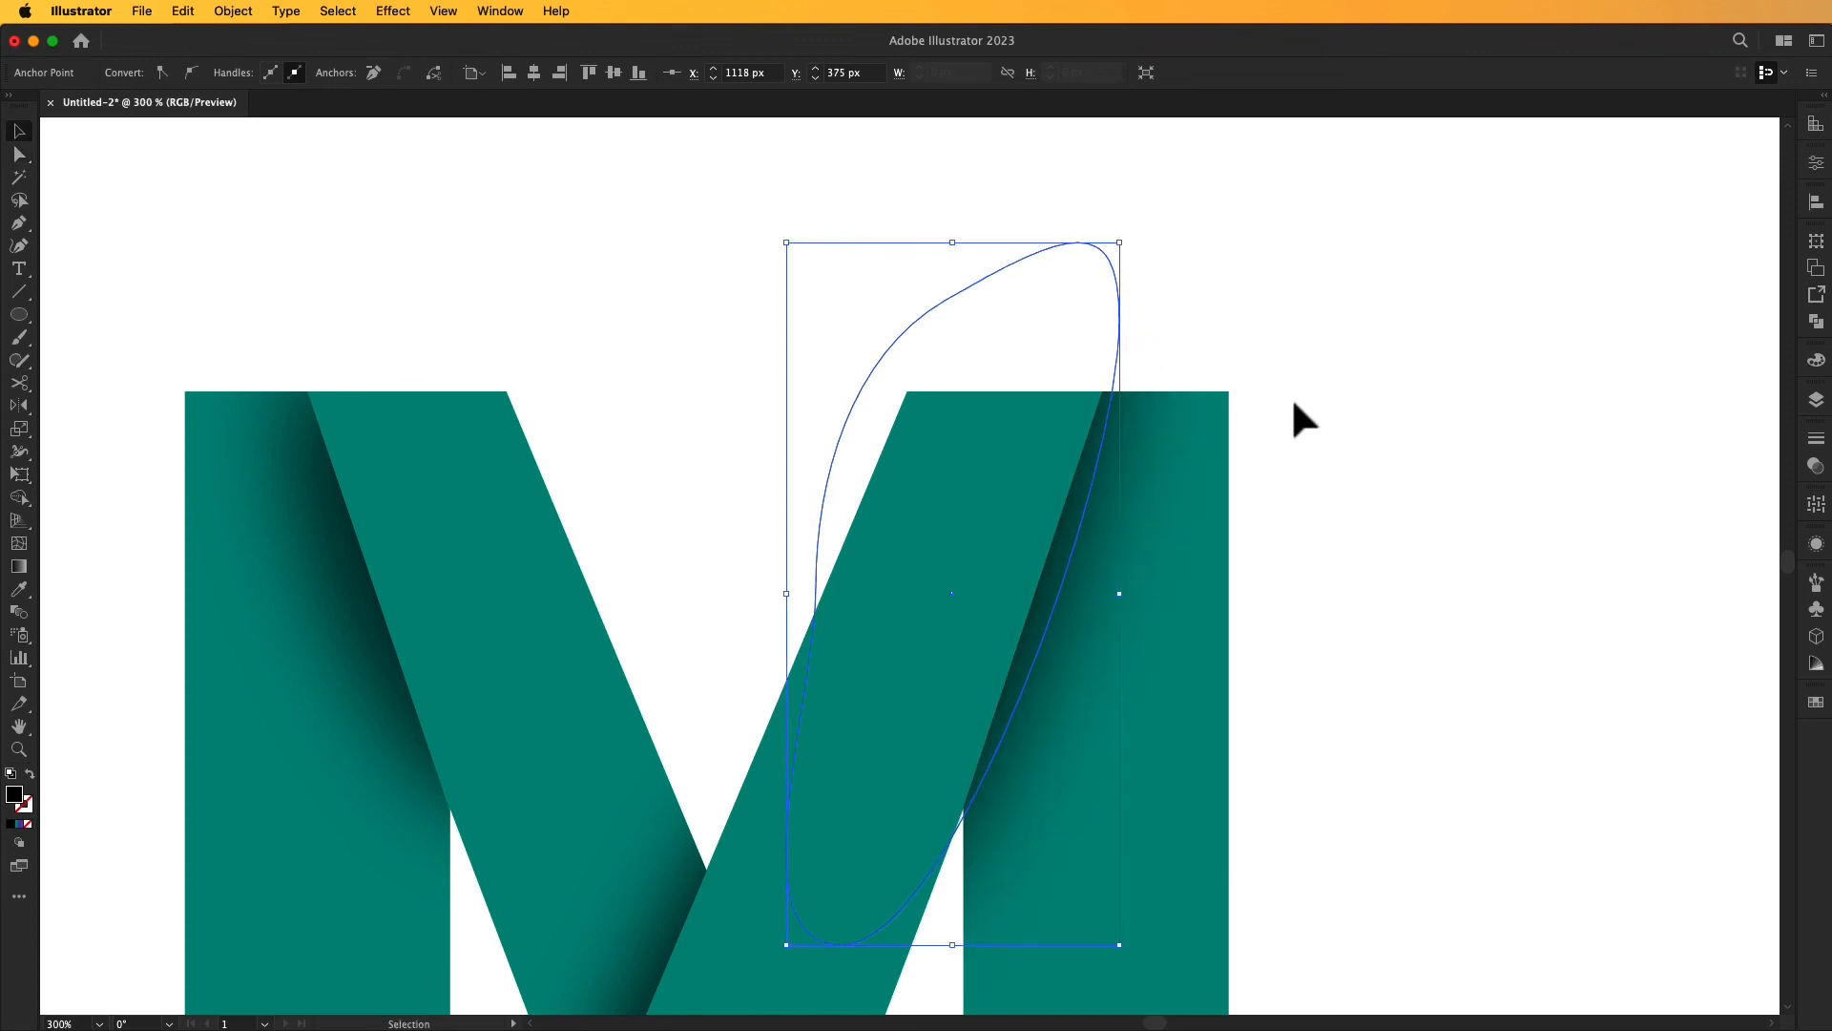
left_click(1295, 405)
key("super+0")
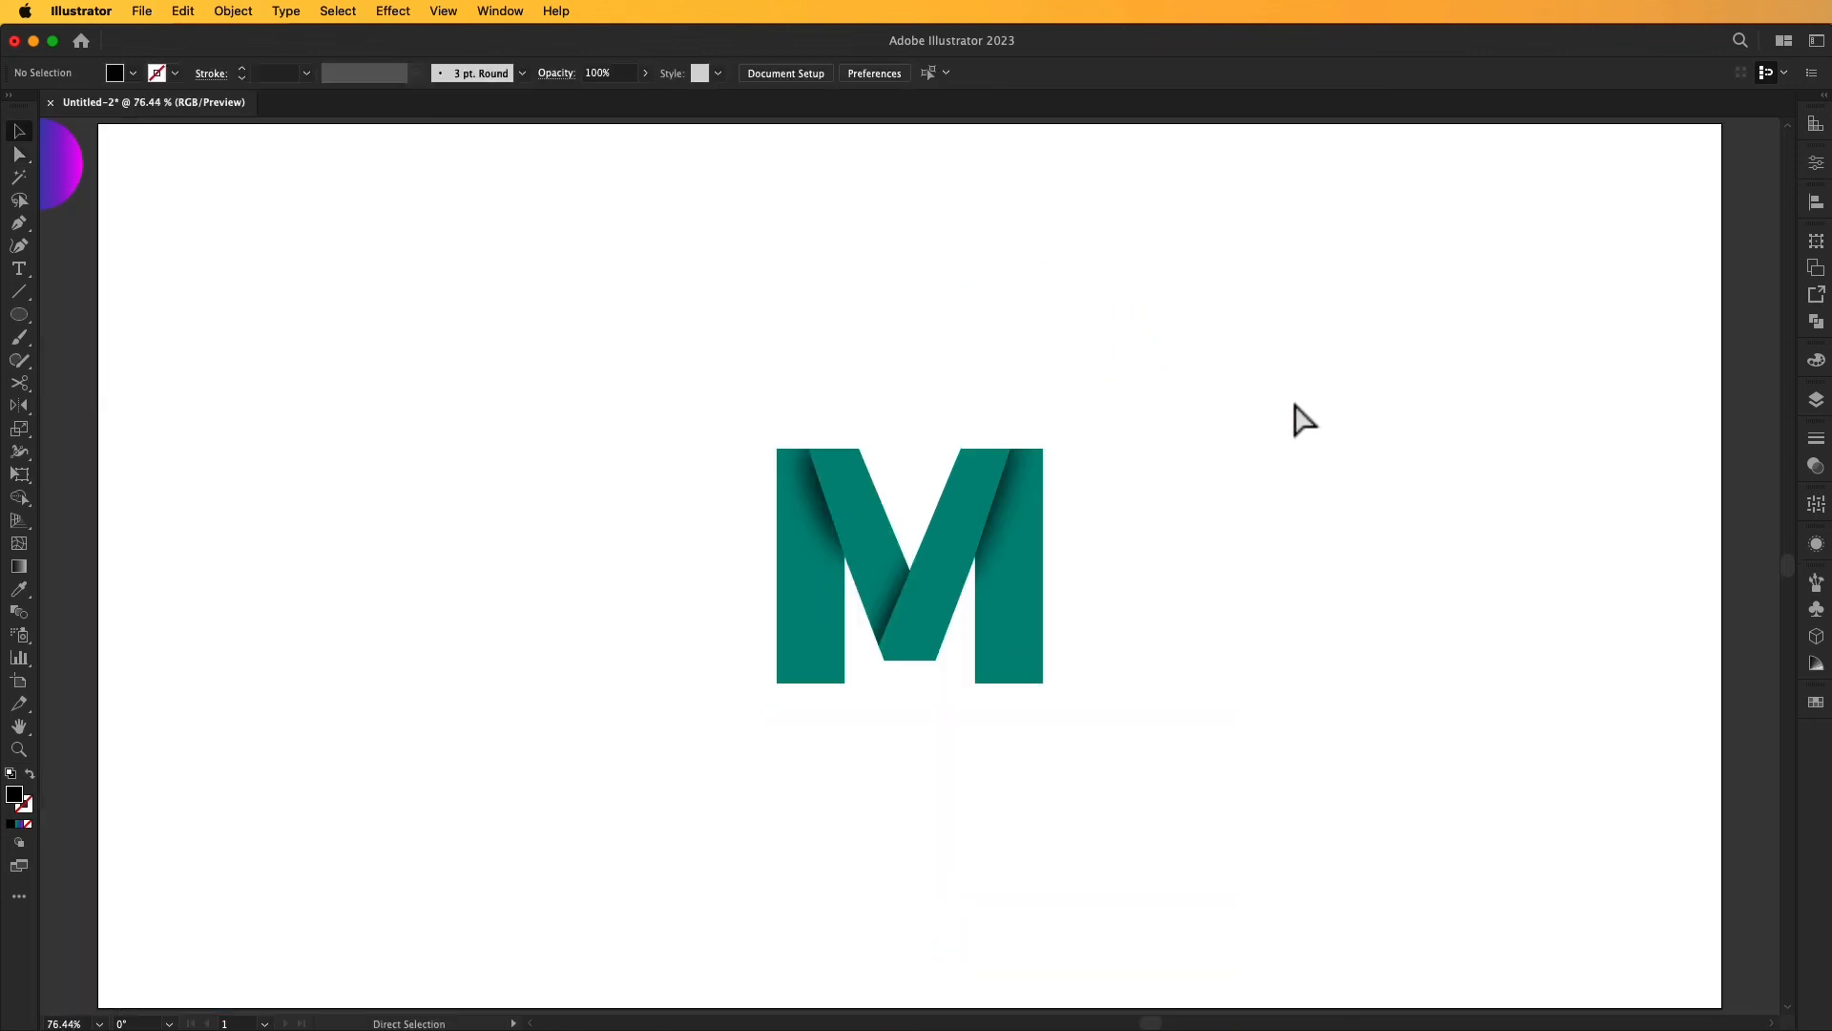
- Fill both of the M's vertical stems with the teal-to-magenta gradient sampled from the circle beside the artboard
left_click(1026, 668)
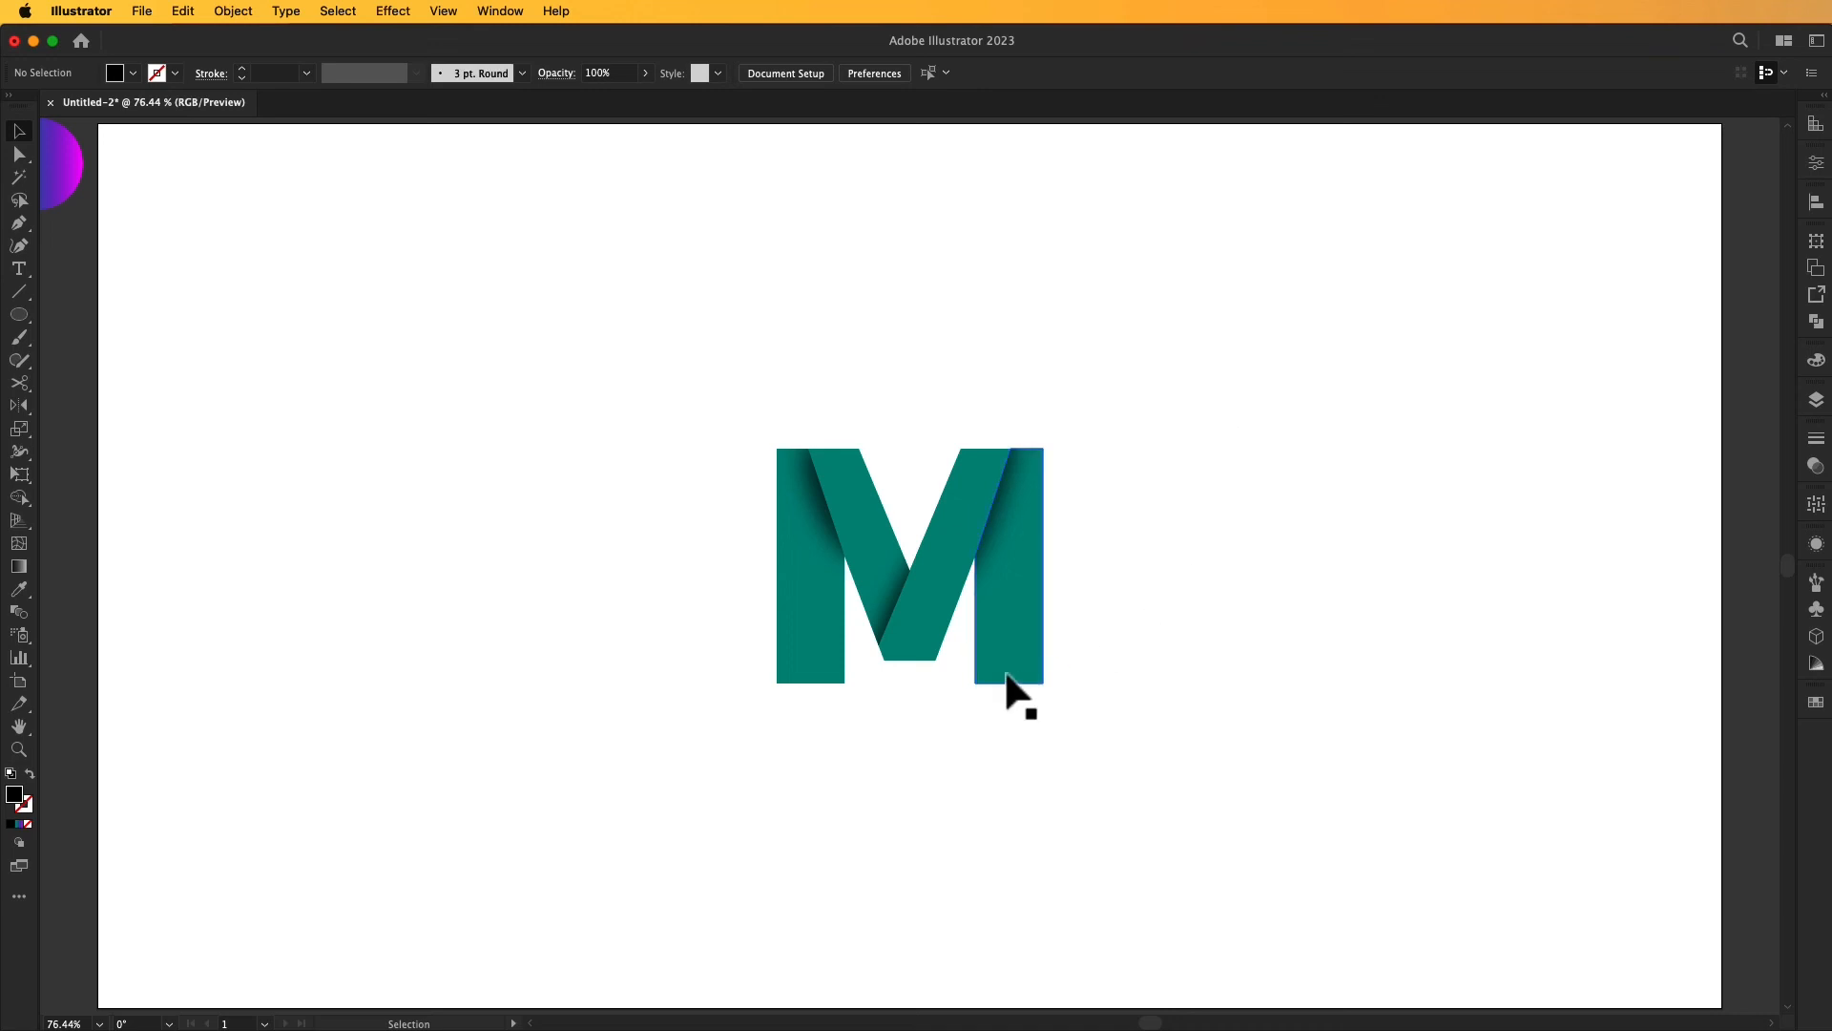
left_click(812, 673, "shift")
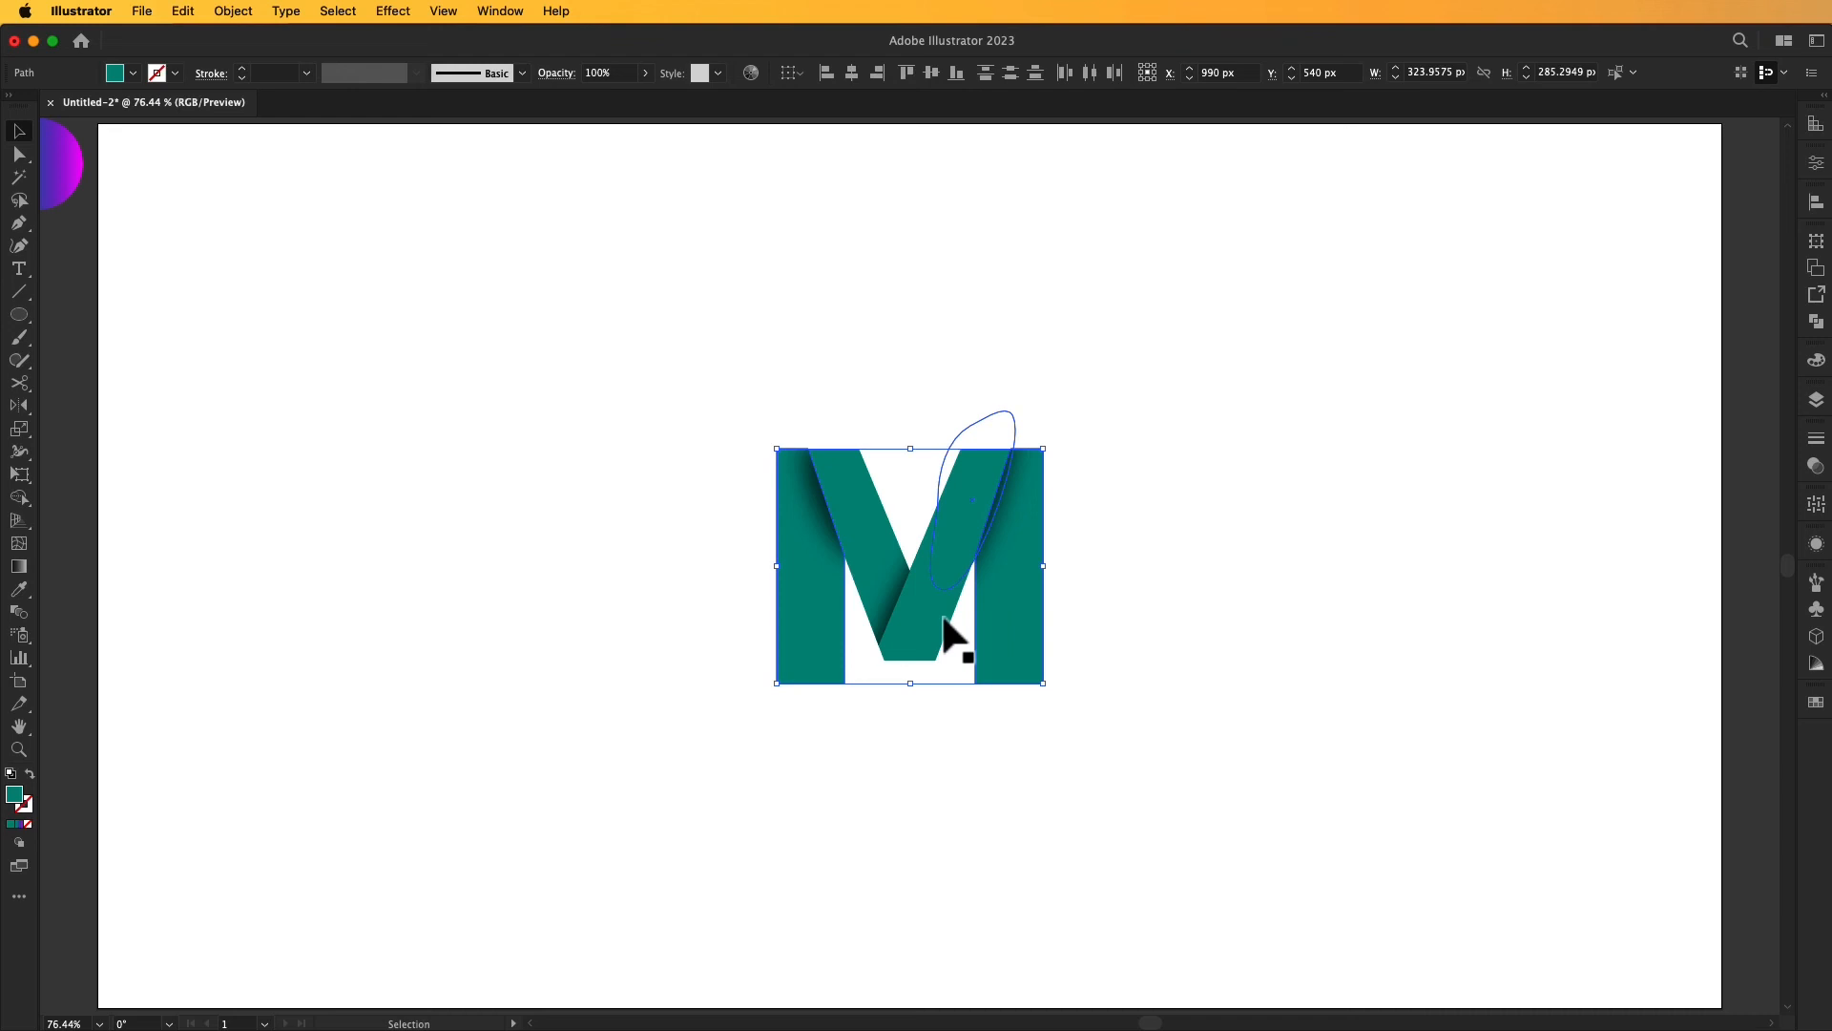
left_click_drag(478, 474, 570, 532)
key("i")
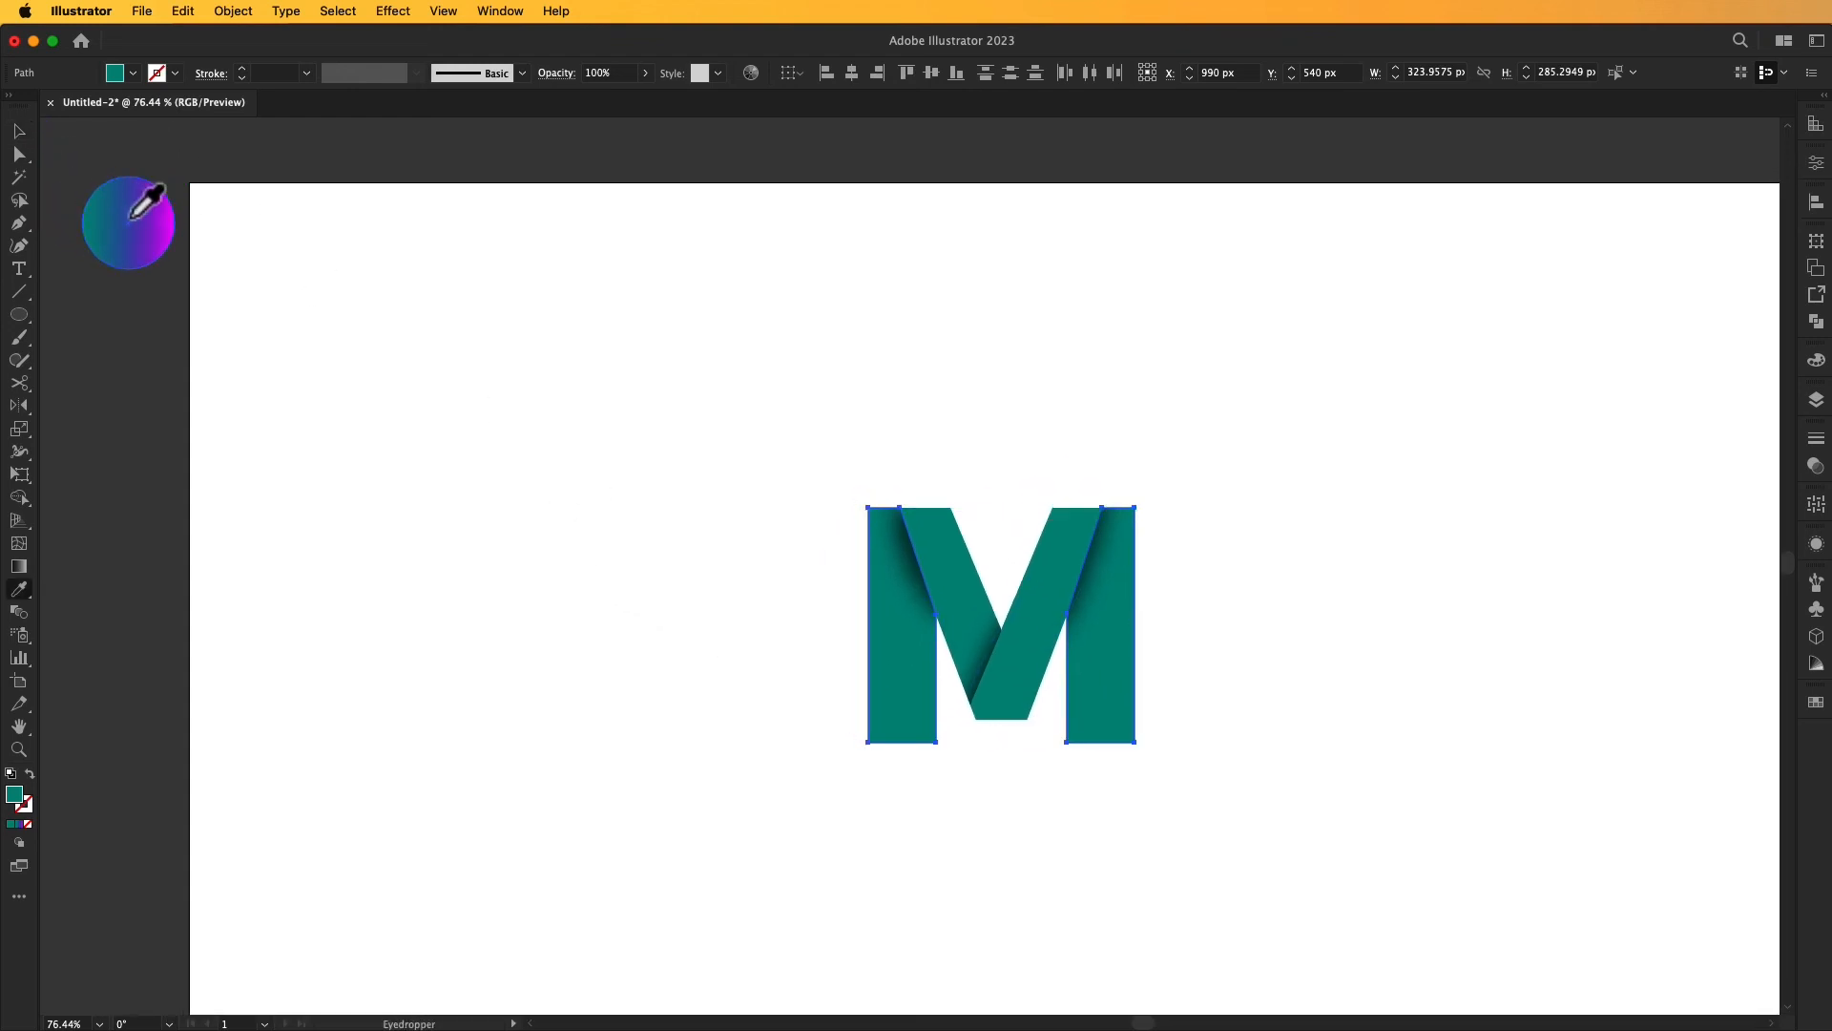
left_click(143, 208)
key("v")
left_click(518, 392)
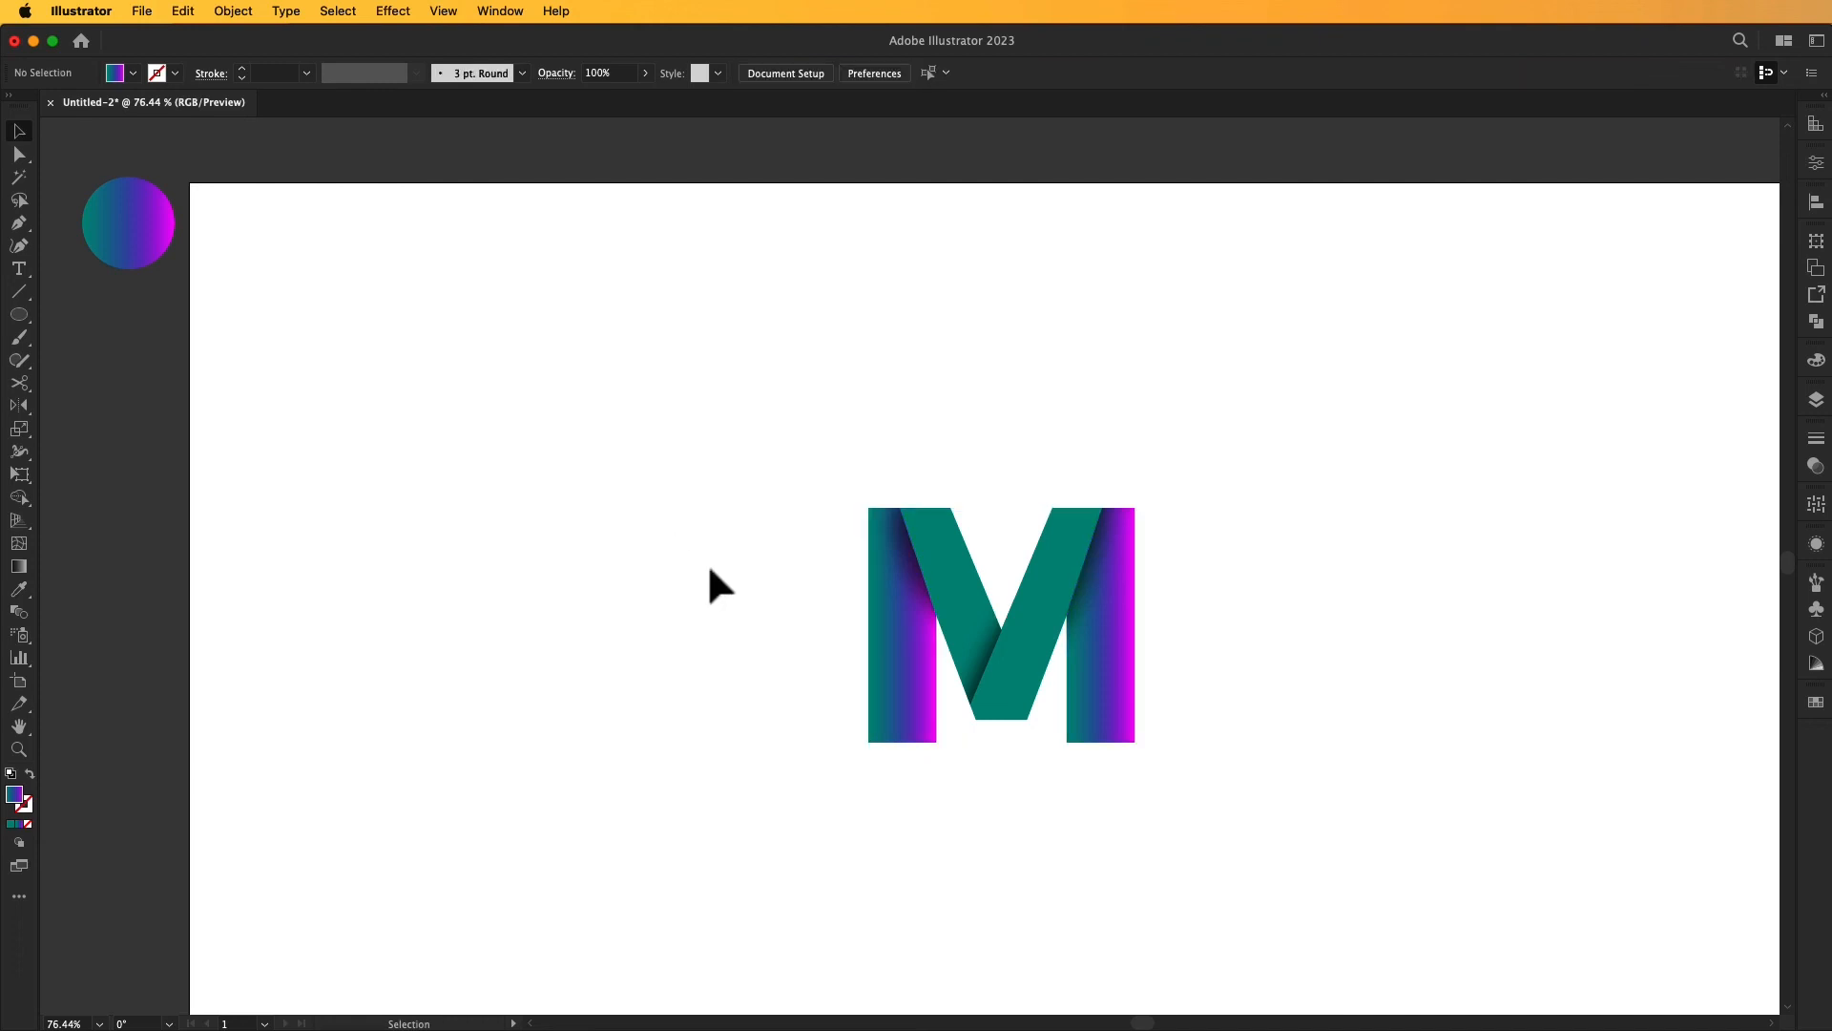
- Fill the M's right diagonal segment with the gradient sampled from the right stem, and deselect it
left_click(1025, 714)
left_click(1028, 774)
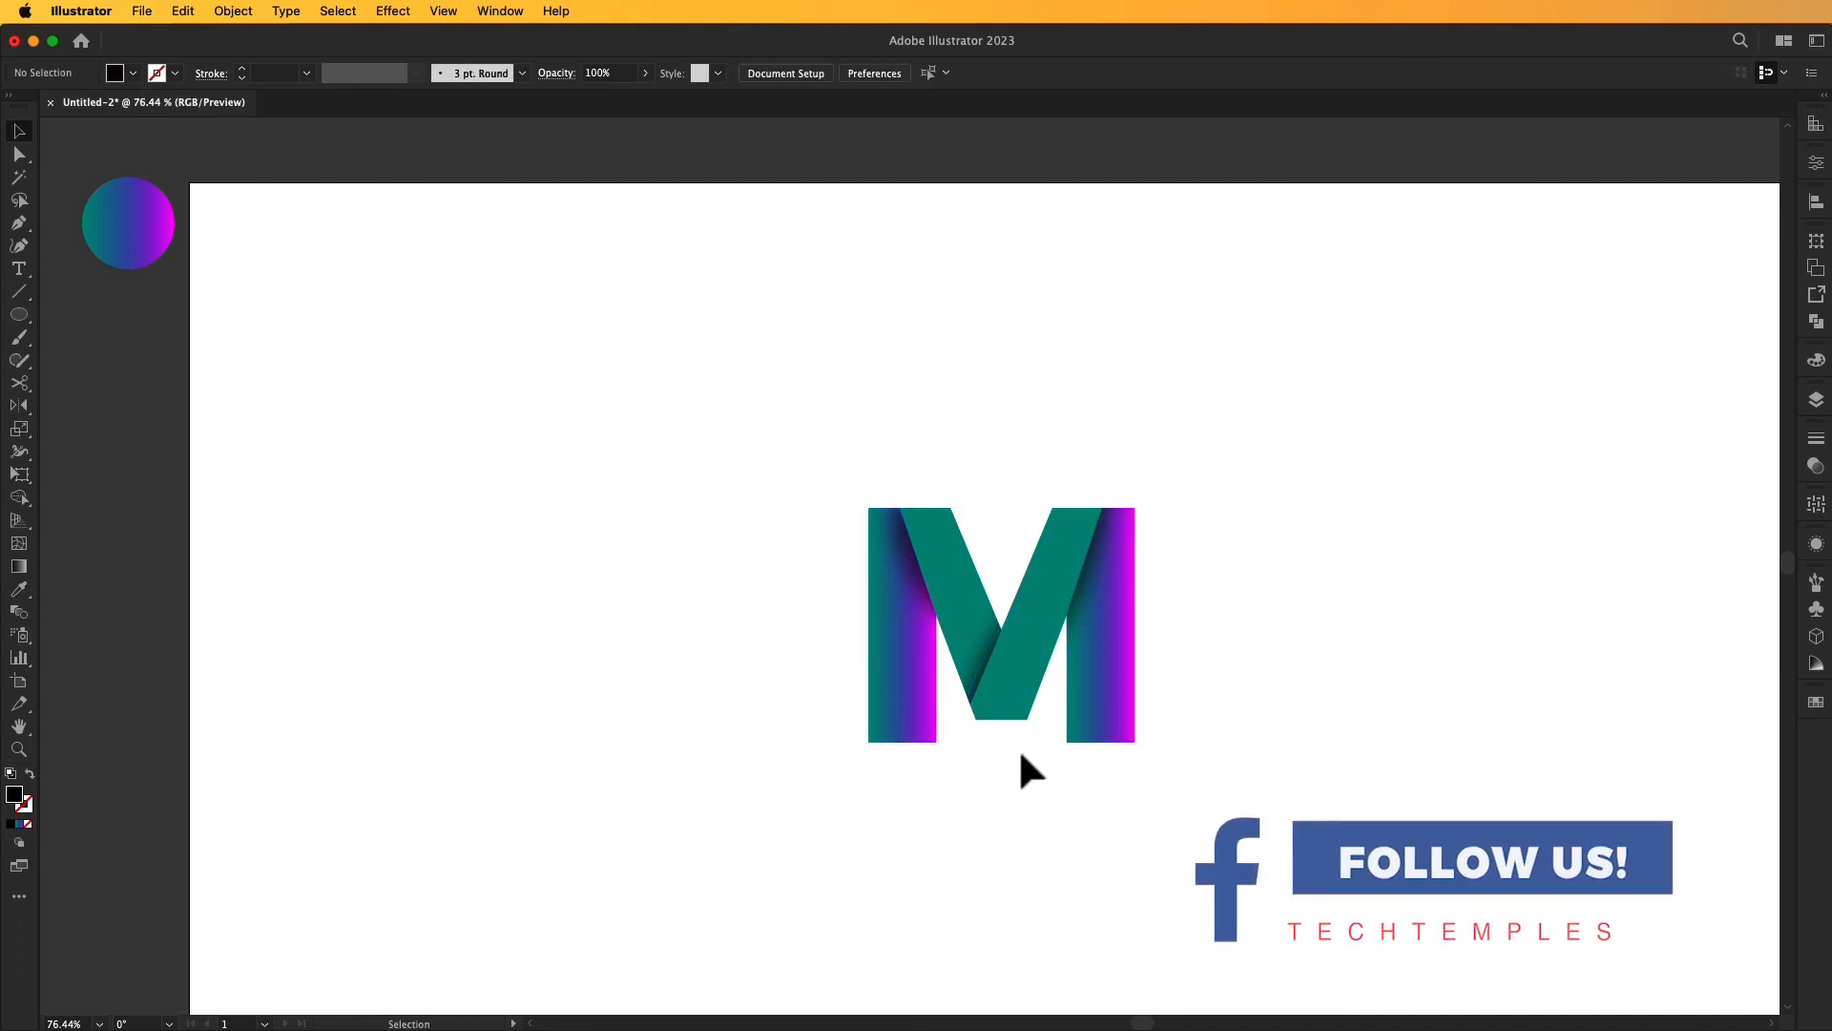
left_click(1014, 723)
key("i")
left_click(1115, 727)
key("v")
left_click(1216, 749)
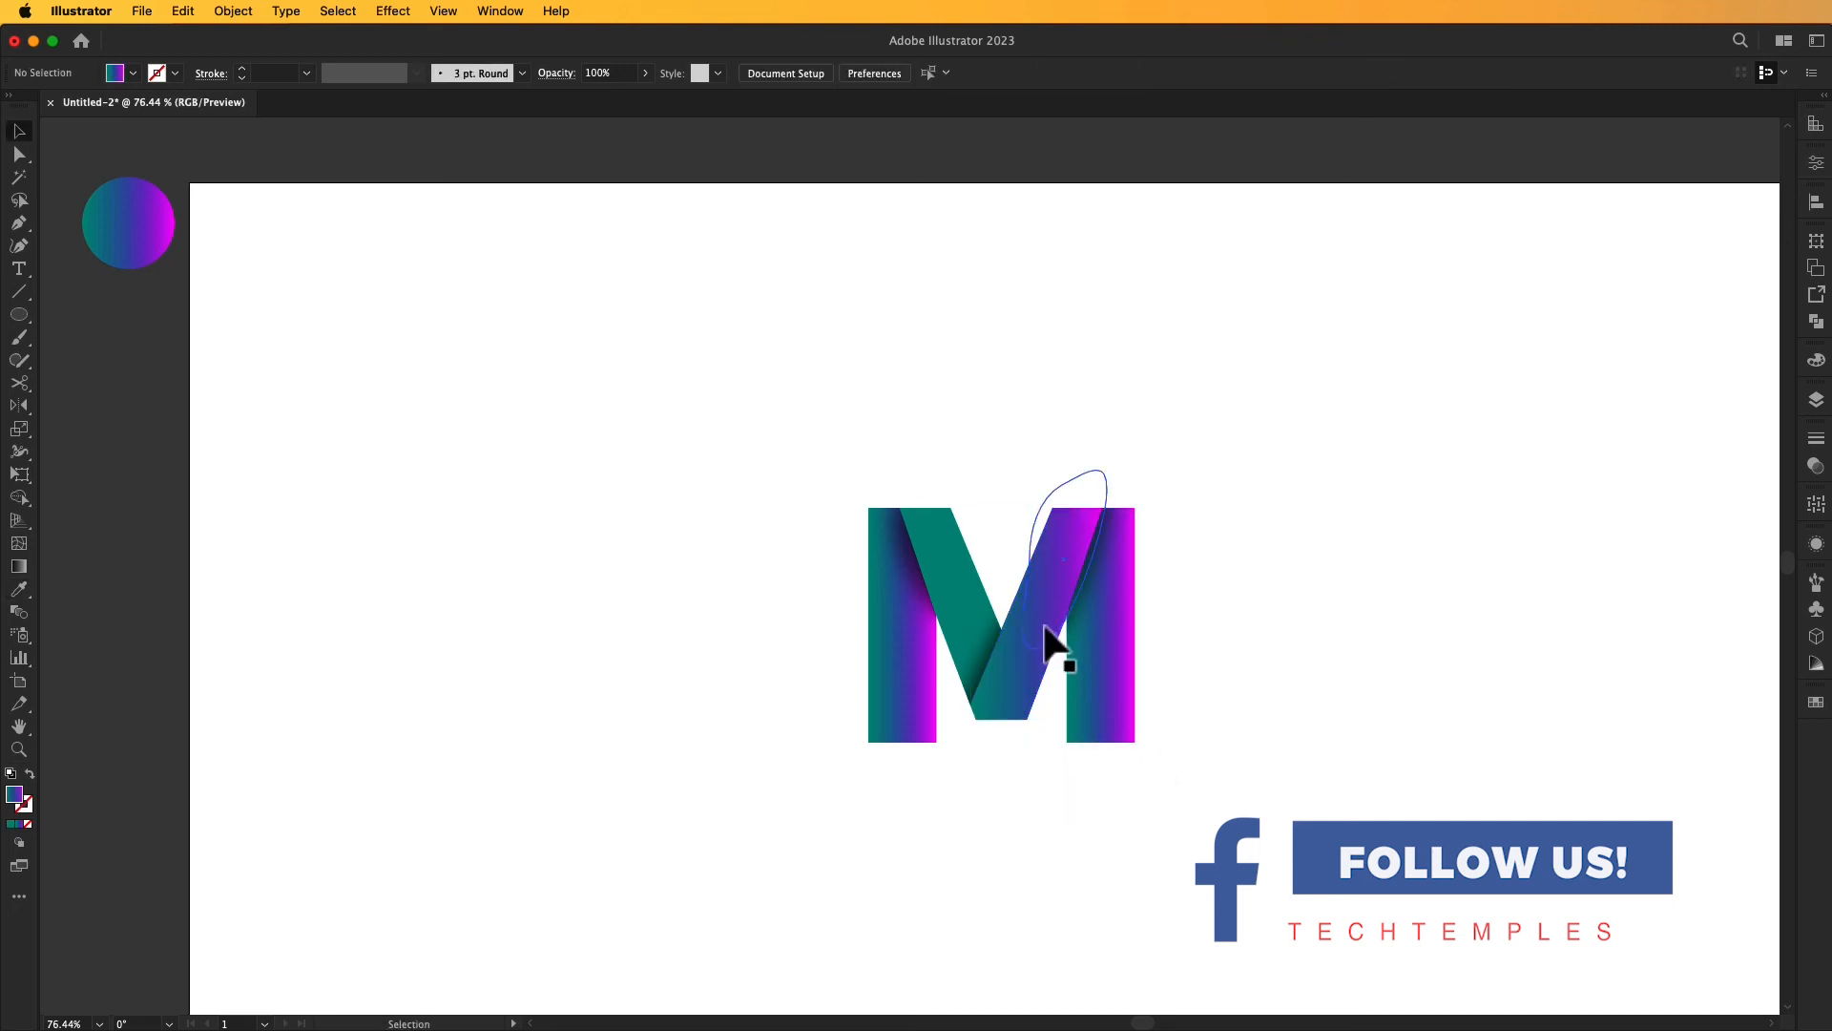
- Fill the M's left diagonal segment with the gradient sampled from the right stem, and deselect it
left_click(963, 649)
left_click(965, 655)
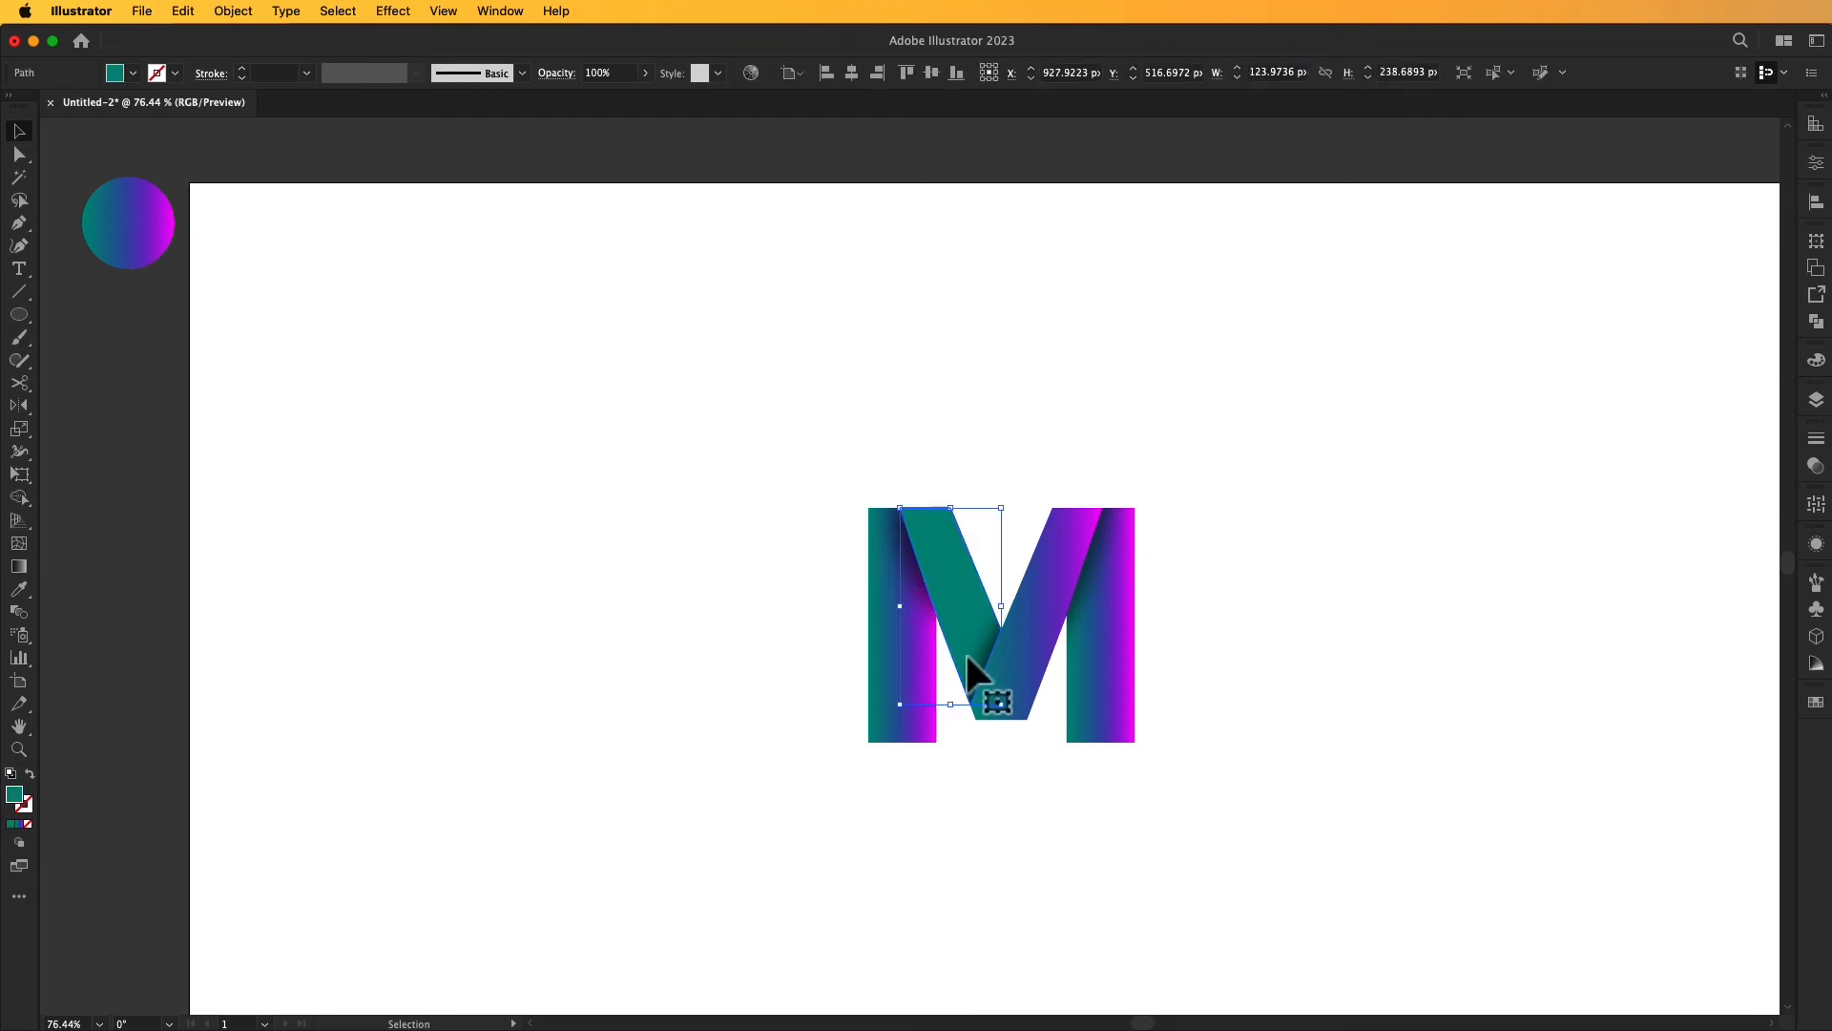
key("i")
left_click(1093, 675)
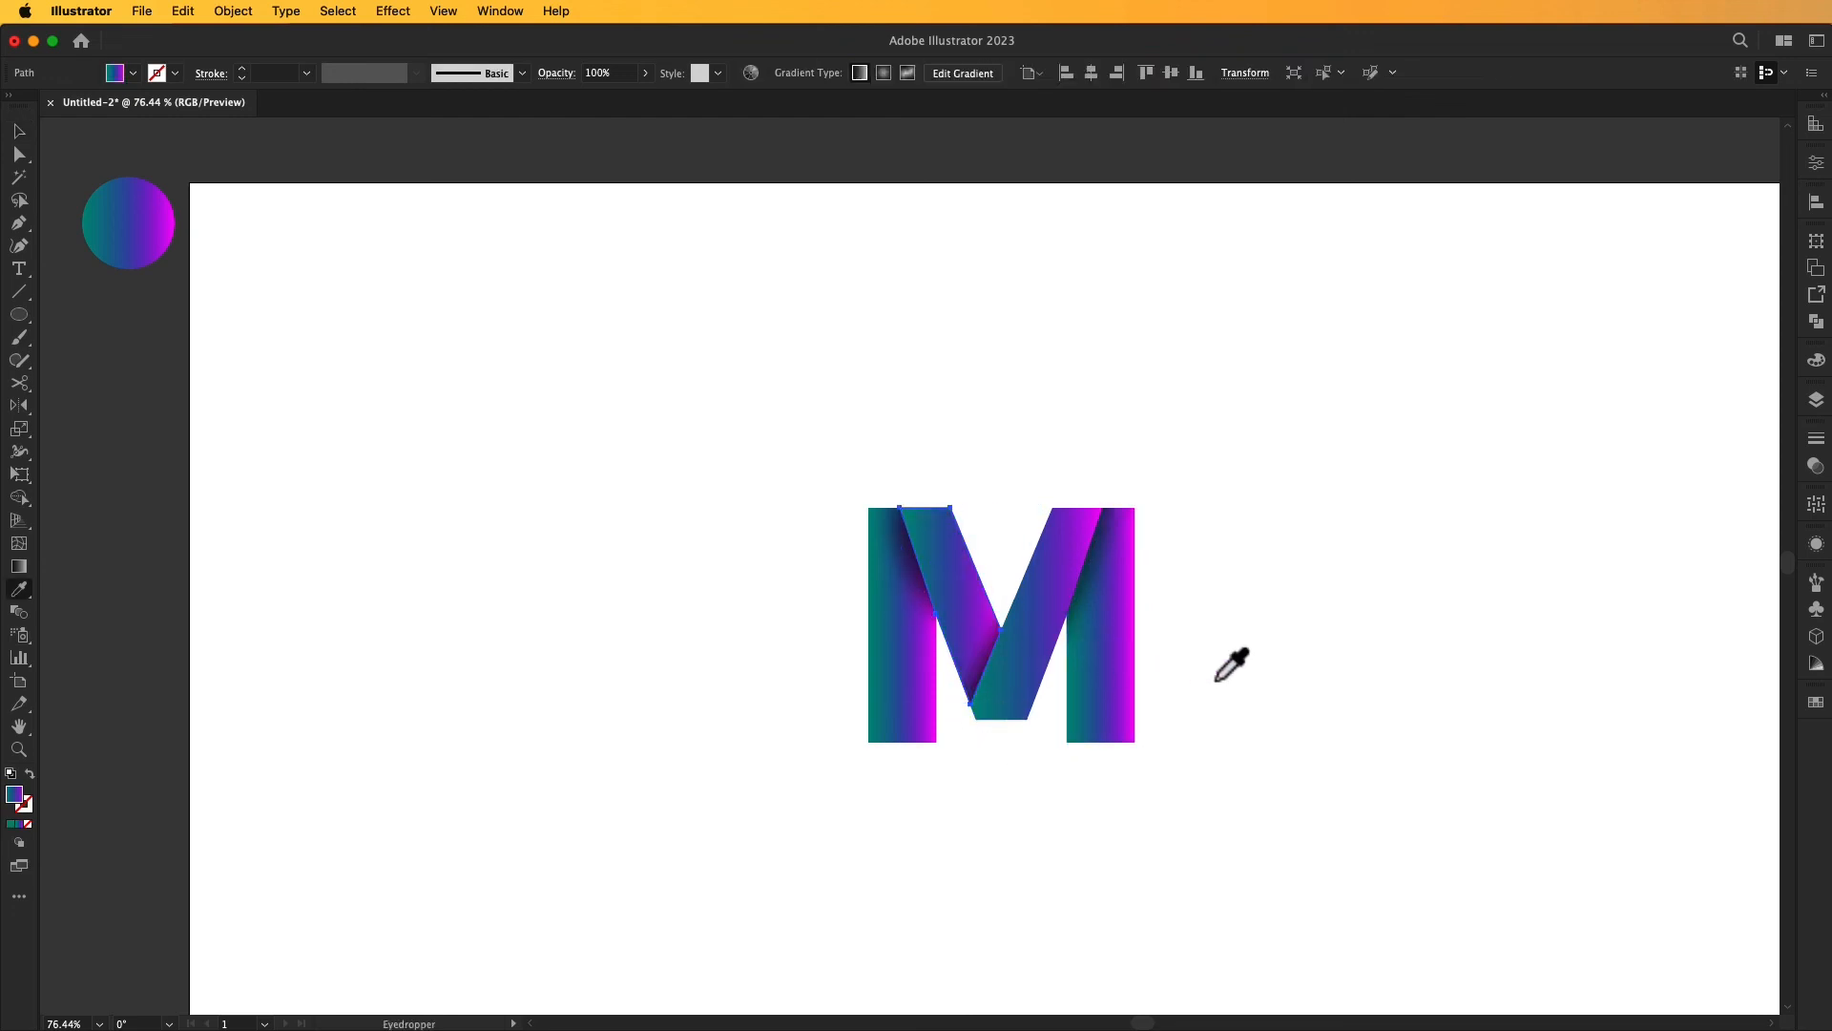
key("v")
left_click(1235, 666)
- Redraw the right stem's gradient diagonally, from above the M's centre to beyond the stem's lower-right corner
left_click(1125, 701)
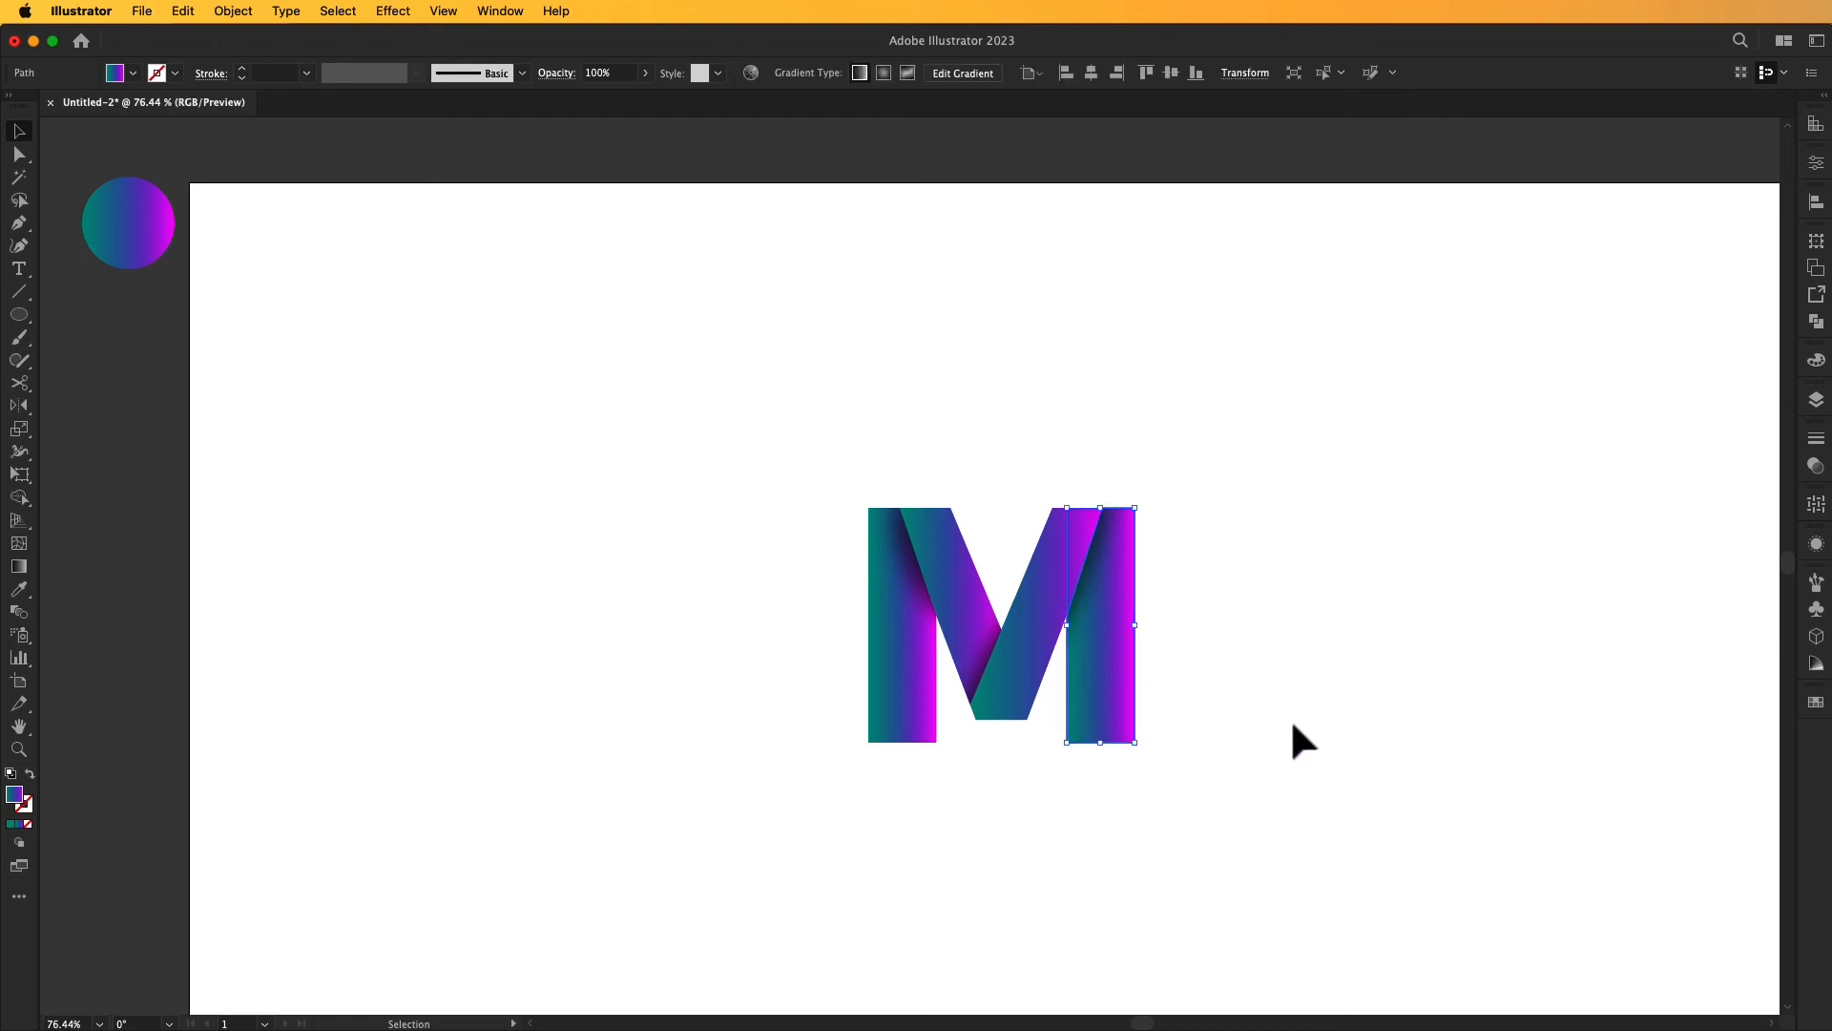
key("g")
mouse_move(969, 420)
left_mouse_down()
mouse_move(1212, 862)
mouse_move(1234, 868)
left_mouse_up()
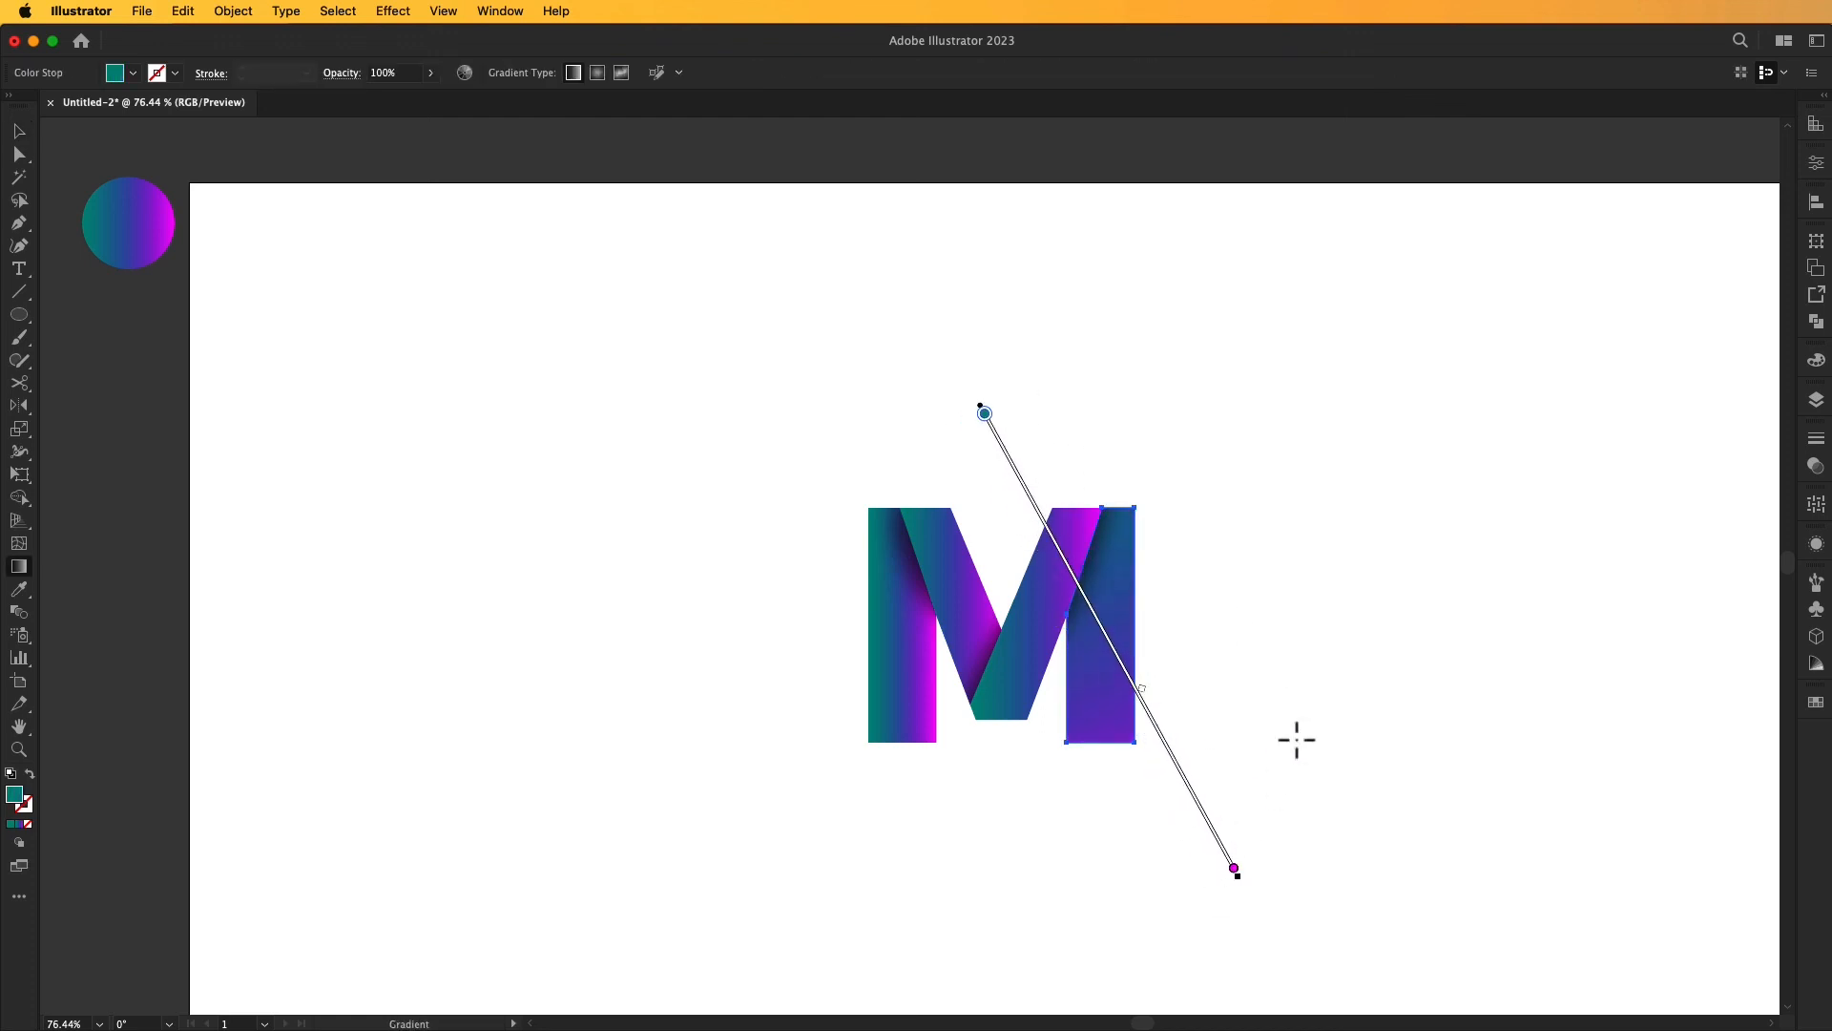
key("v")
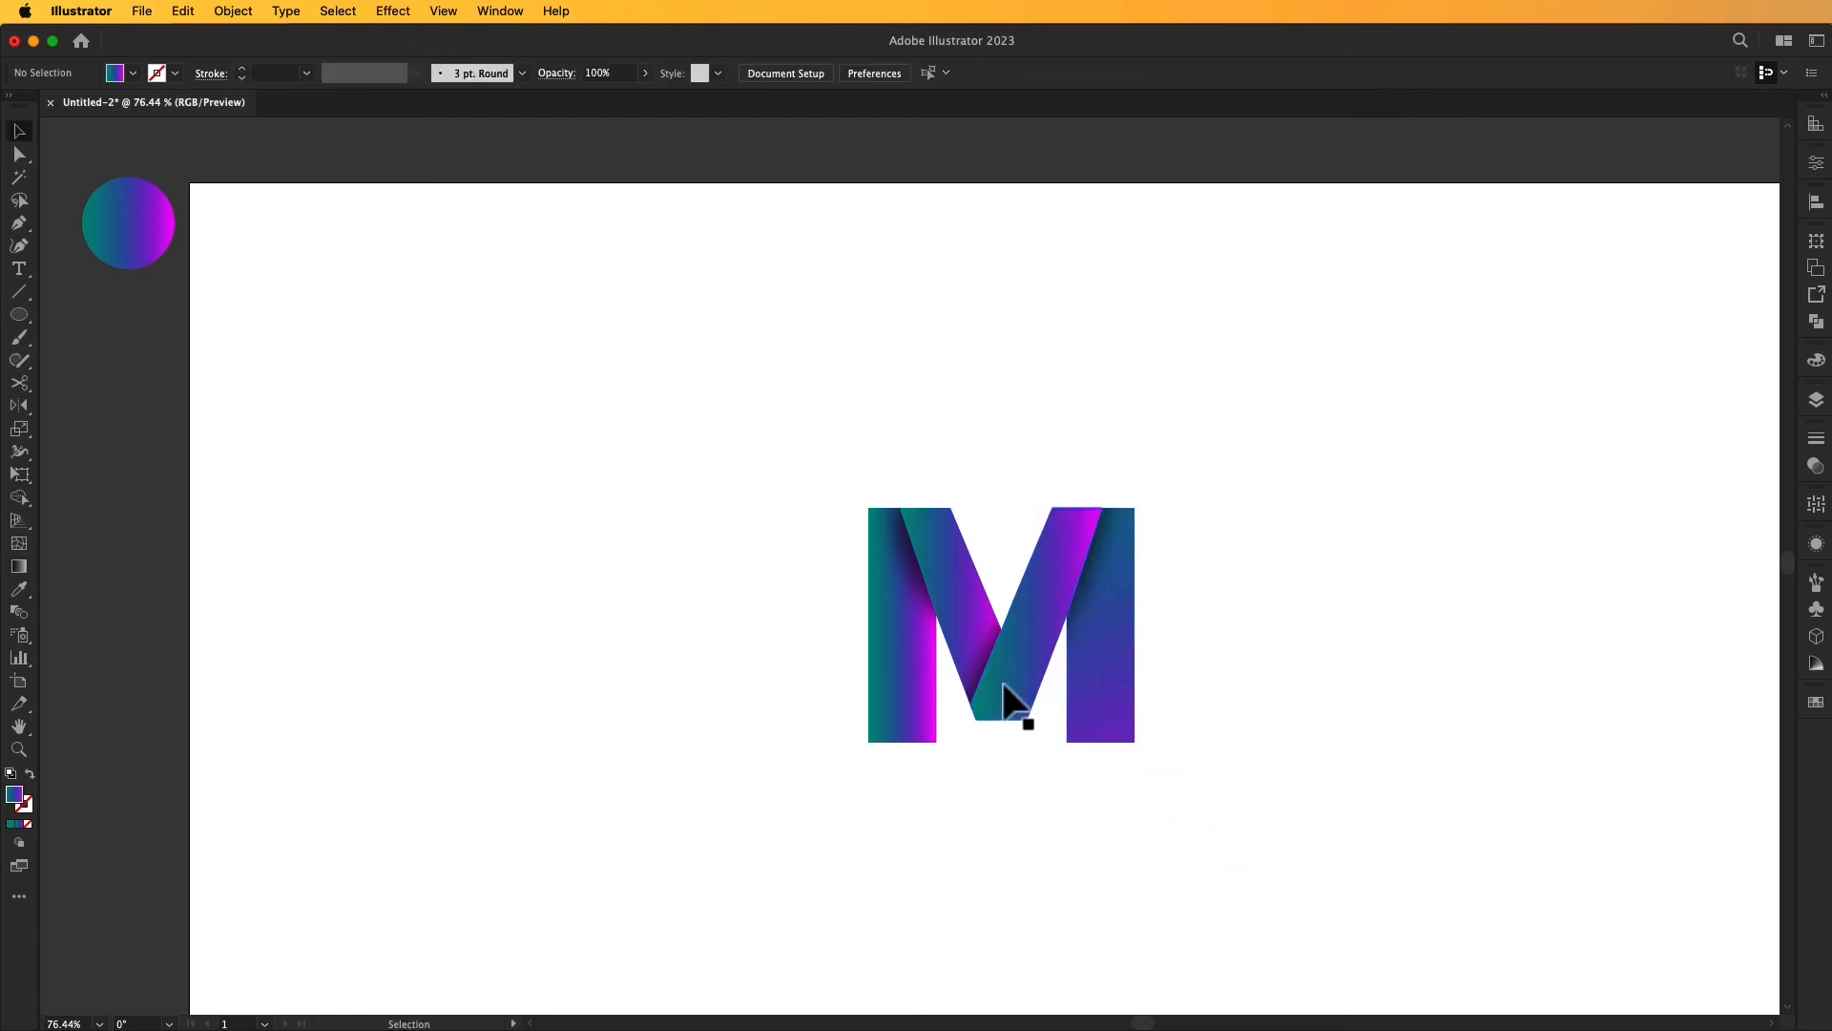
- Redraw the right diagonal segment's gradient steeply downward, from above the M to below it, tilting slightly right
left_click(1004, 687)
key("g")
left_click_drag(1008, 420, 1076, 876)
key("v")
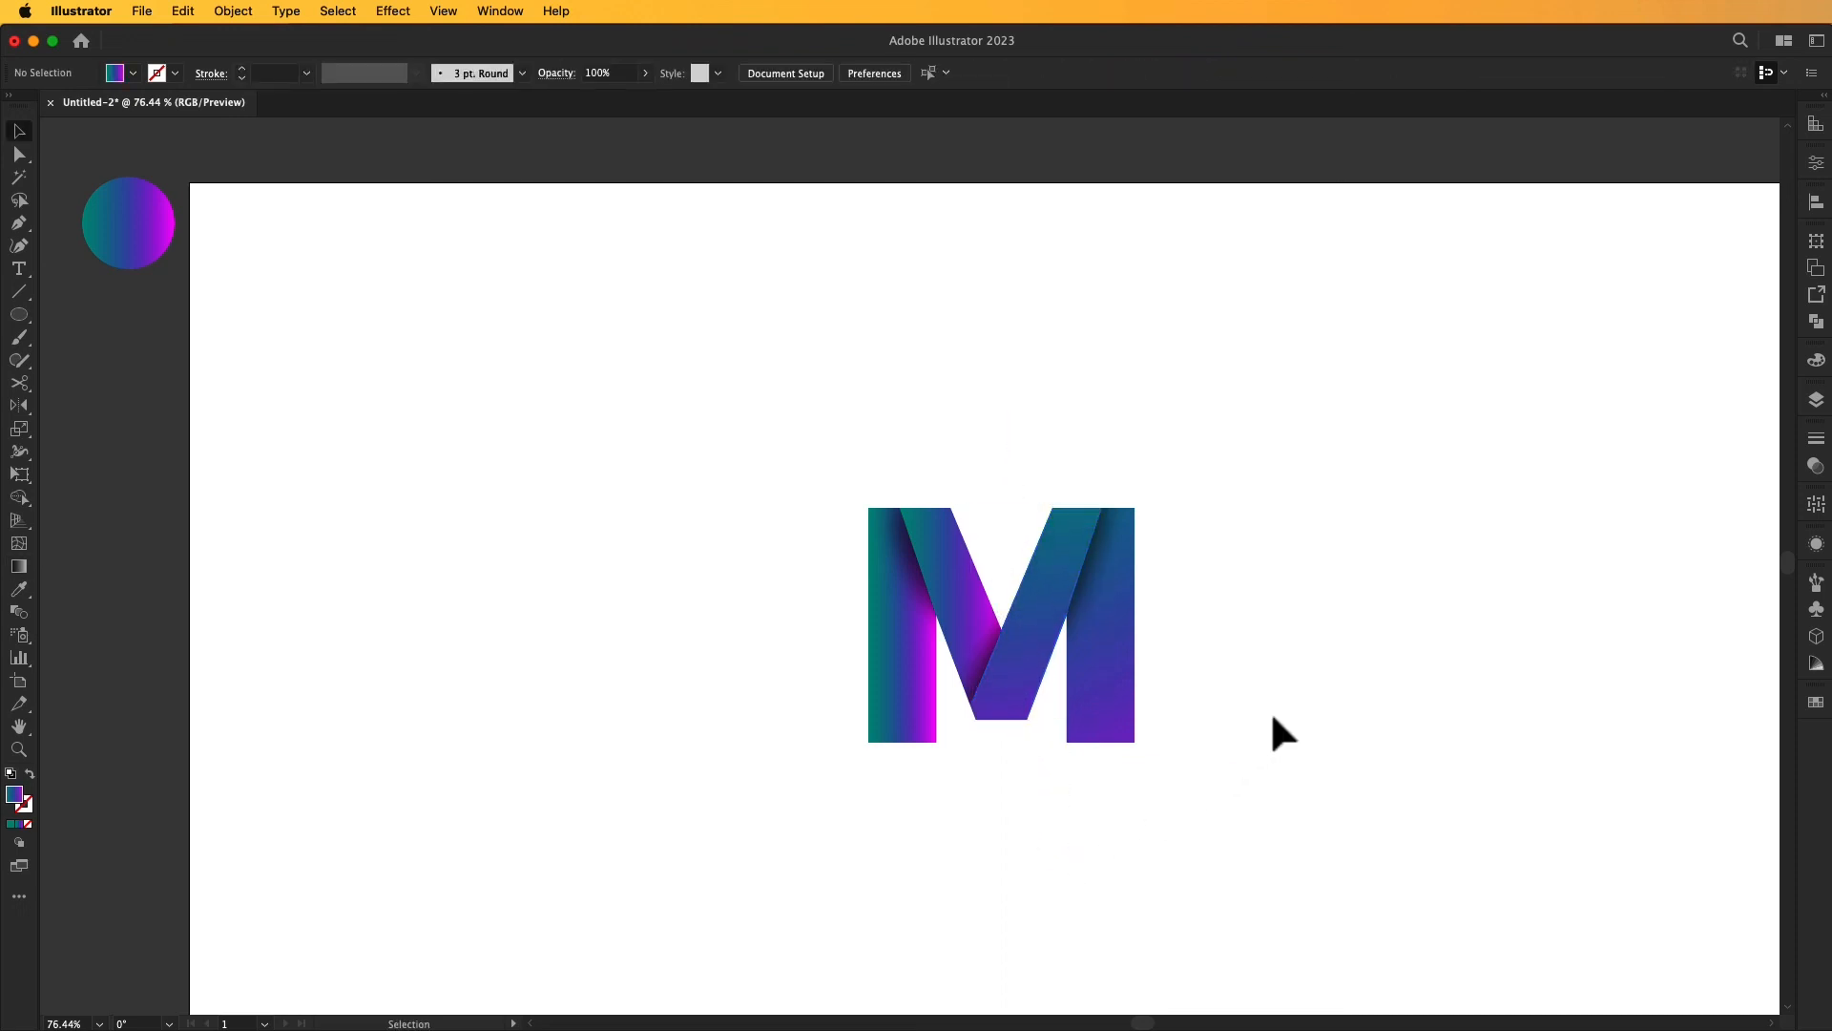
- Redraw the left stem's gradient diagonally, from beyond its upper-left corner to below the M's centre, and deselect it
left_click(922, 727)
key("g")
left_click_drag(803, 429, 999, 904)
key("v")
left_click(1133, 830)
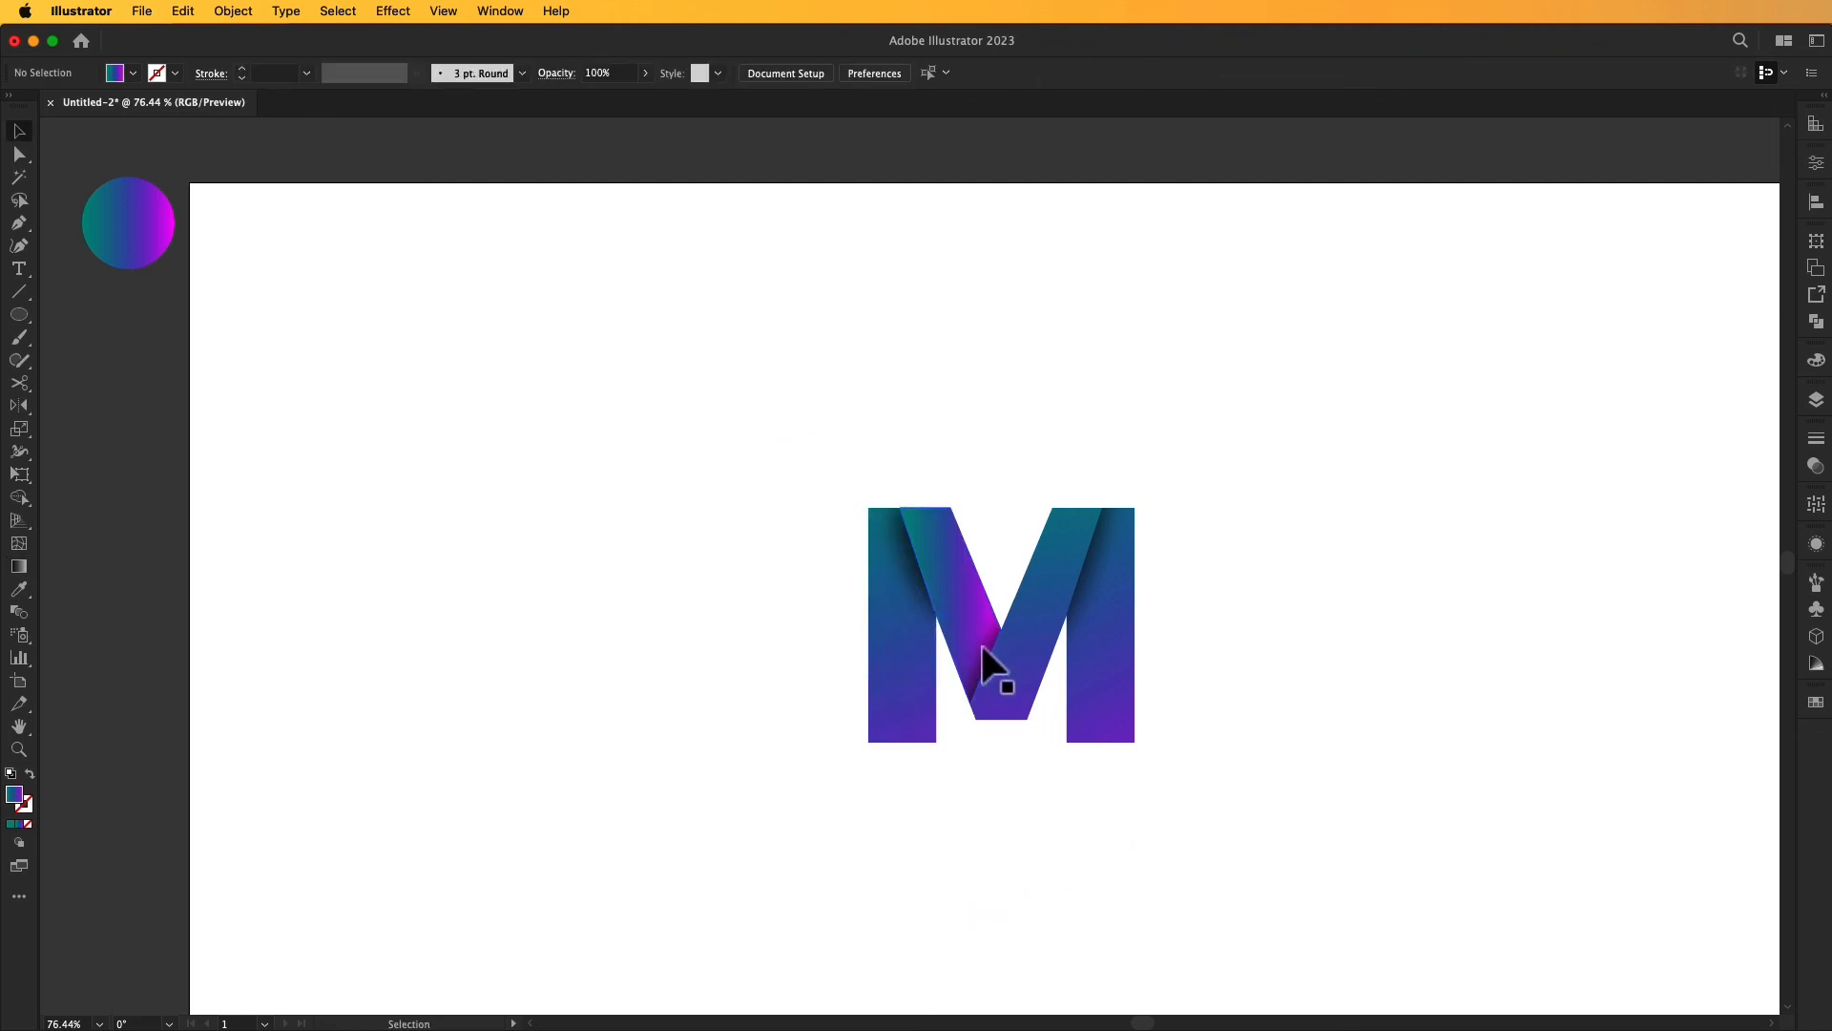
- Redraw the left diagonal segment's gradient from above its top edge to below the M's central point, and deselect it
left_click(983, 648)
key("g")
left_click_drag(902, 391, 1030, 889)
key("v")
left_click(1160, 798)
left_click_drag(1125, 814, 1124, 781)
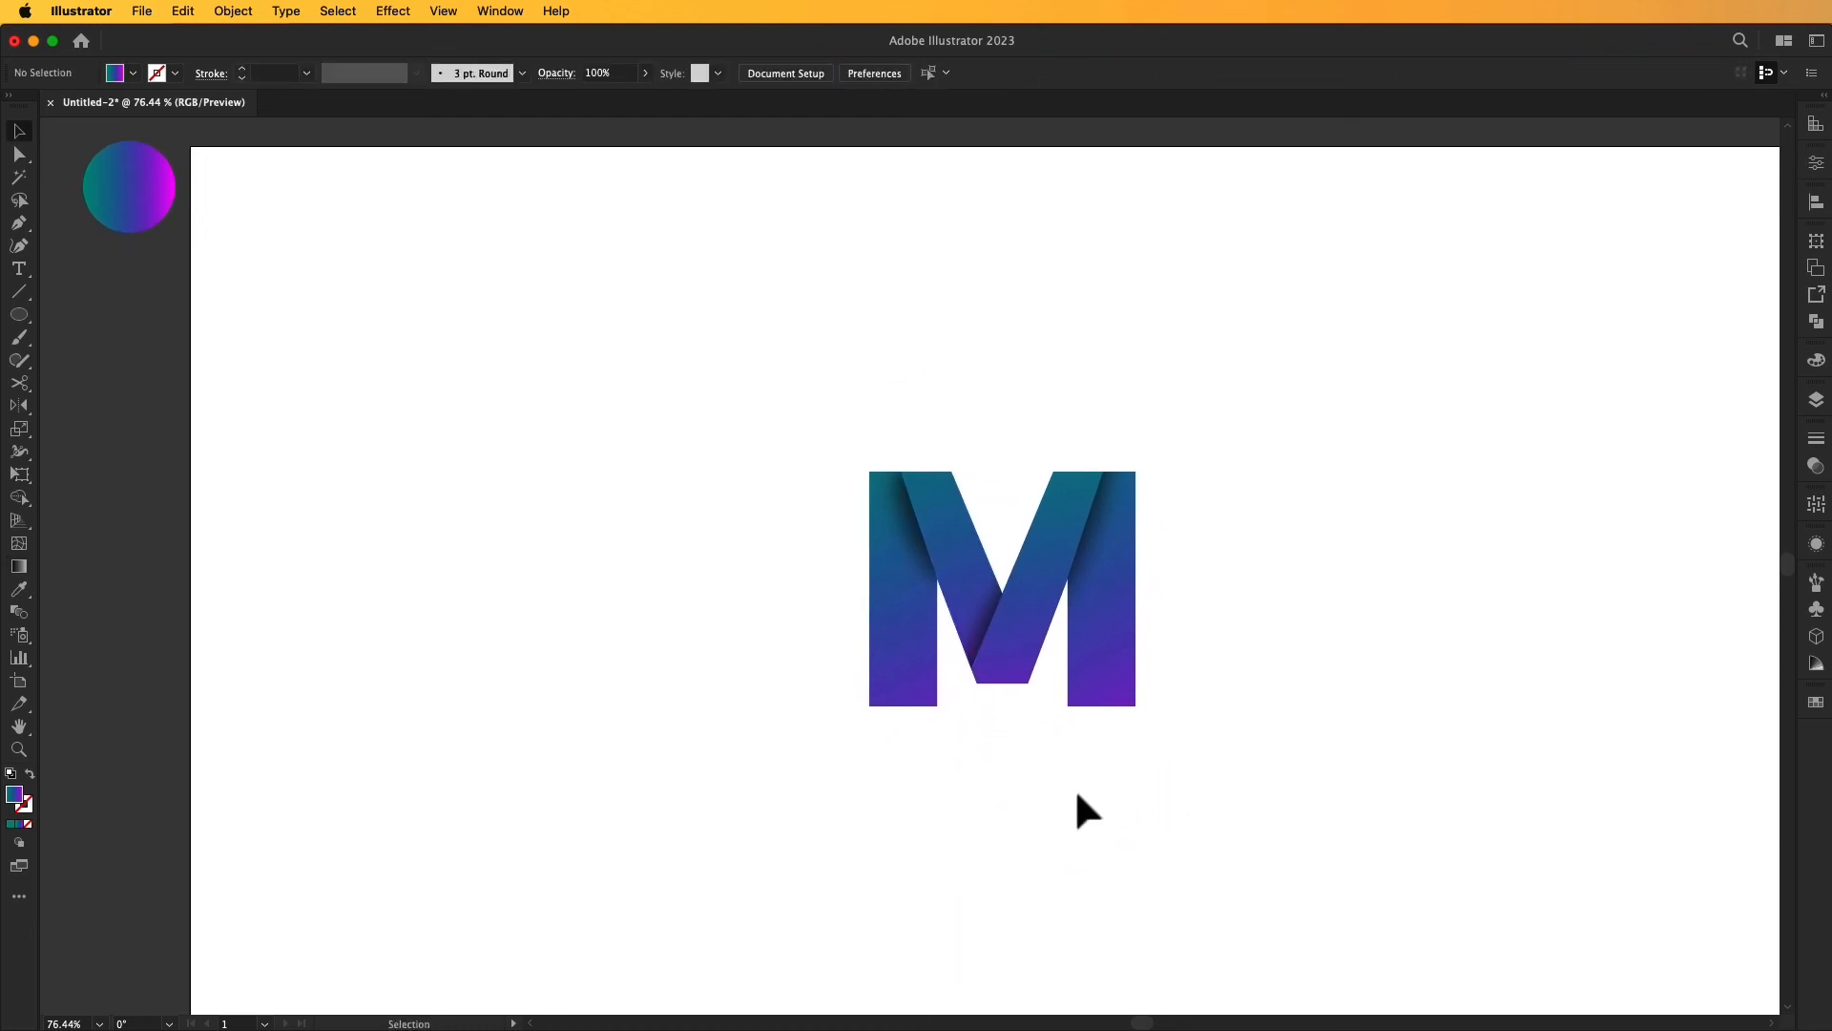